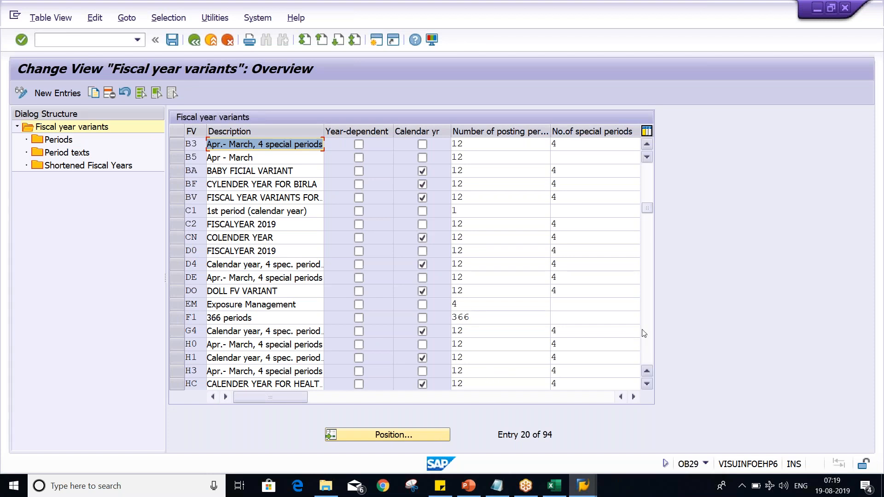
Step: Examine the existing fiscal year variants from SV through YN near the end of the overview table
left_click(647, 344)
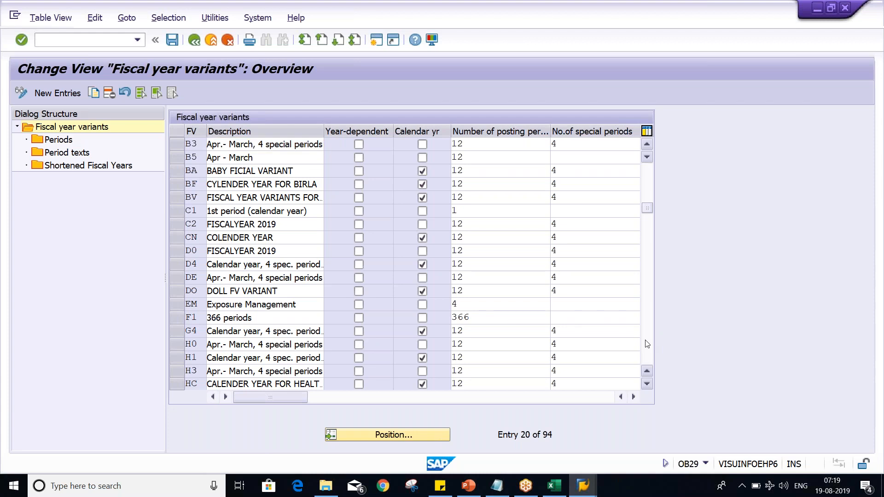
left_click(647, 344)
left_click(647, 344)
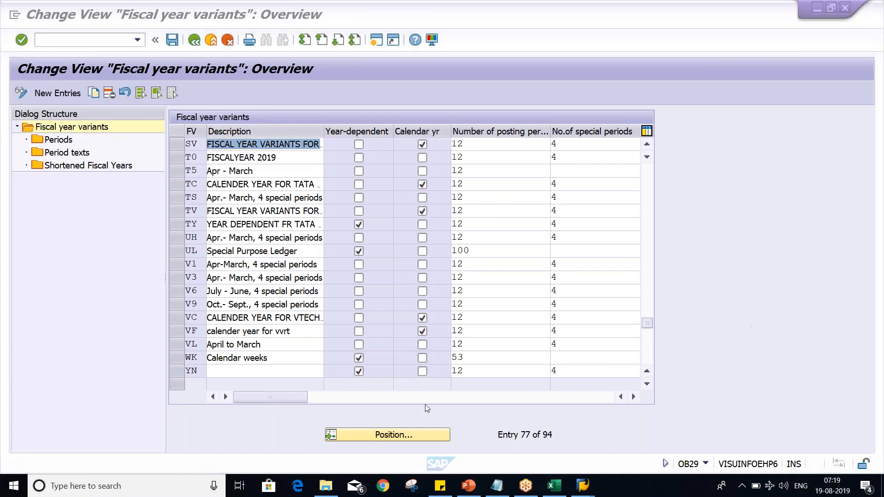
mouse_move(577, 487)
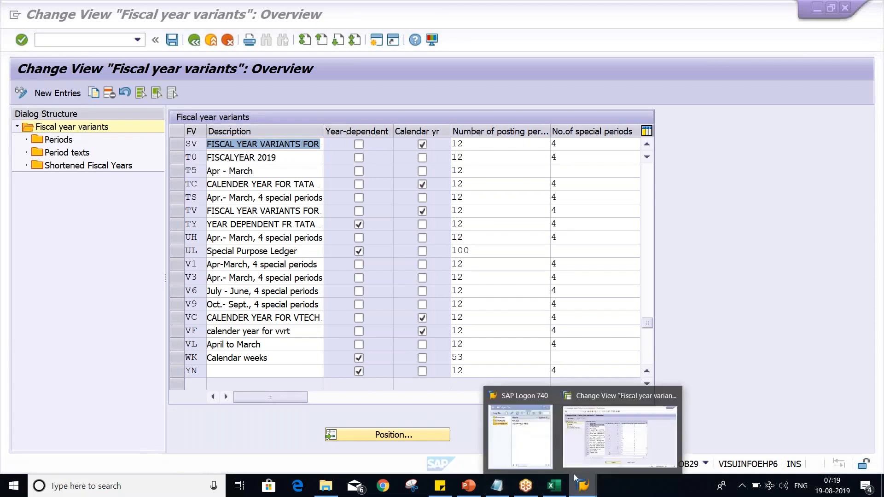
left_click(603, 444)
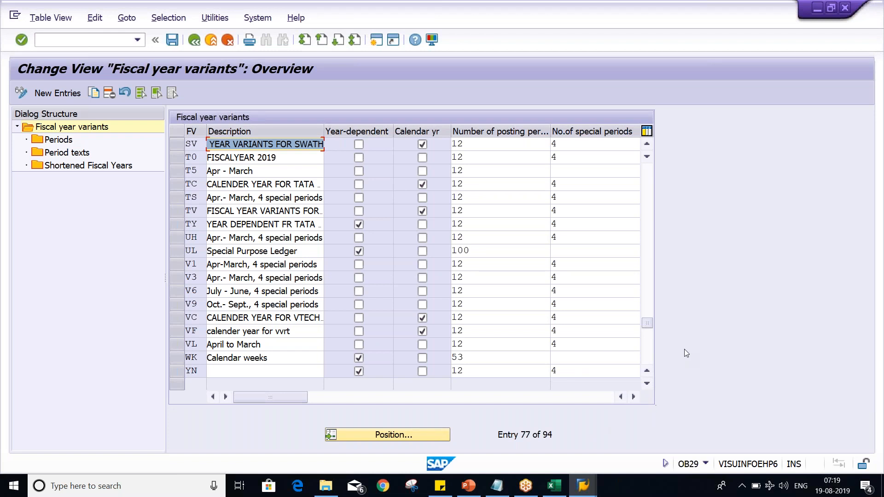
left_click(777, 304)
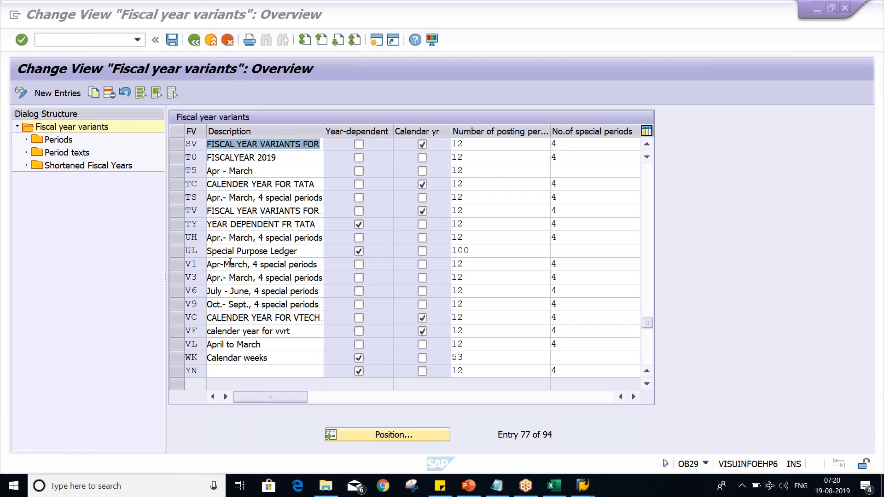
left_click(580, 486)
left_click(637, 438)
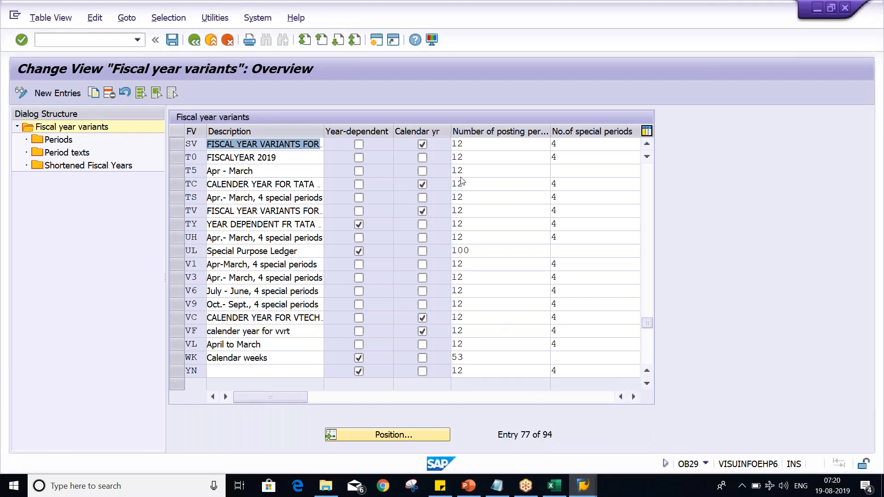
Step: Open an additional SAP session and run transaction OX02 in it
left_click(377, 40)
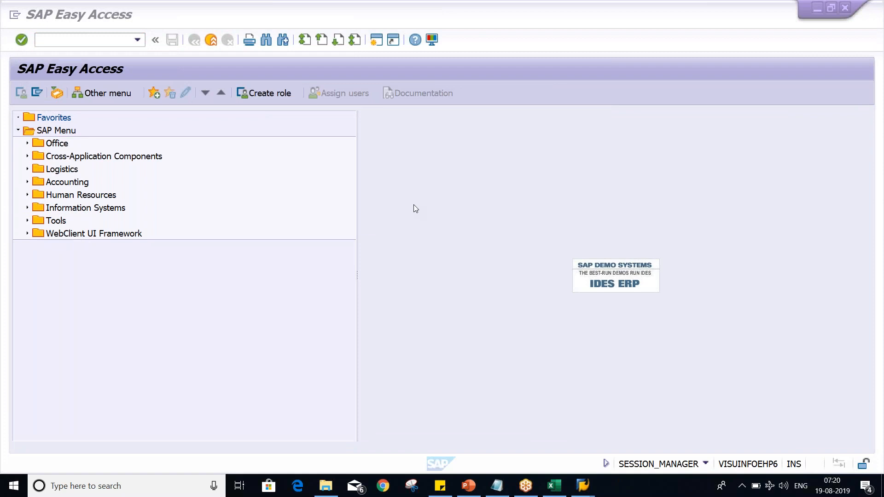
left_click(90, 39)
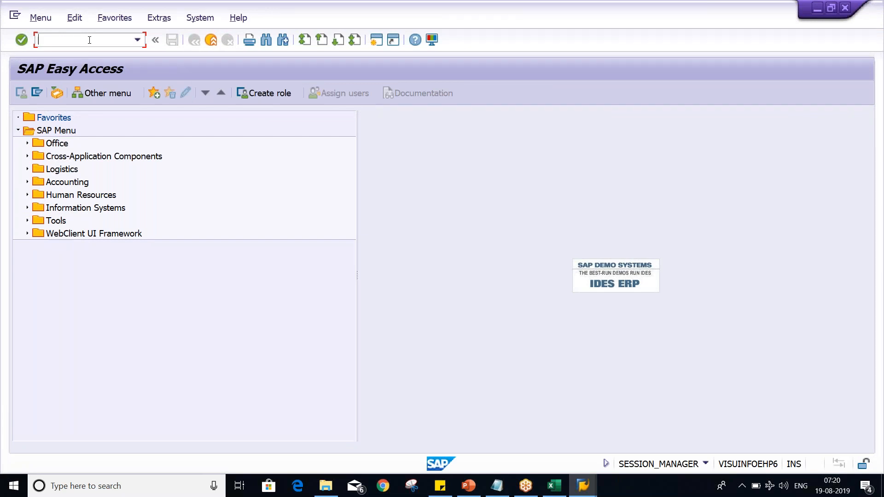
type("OX02")
key("Return")
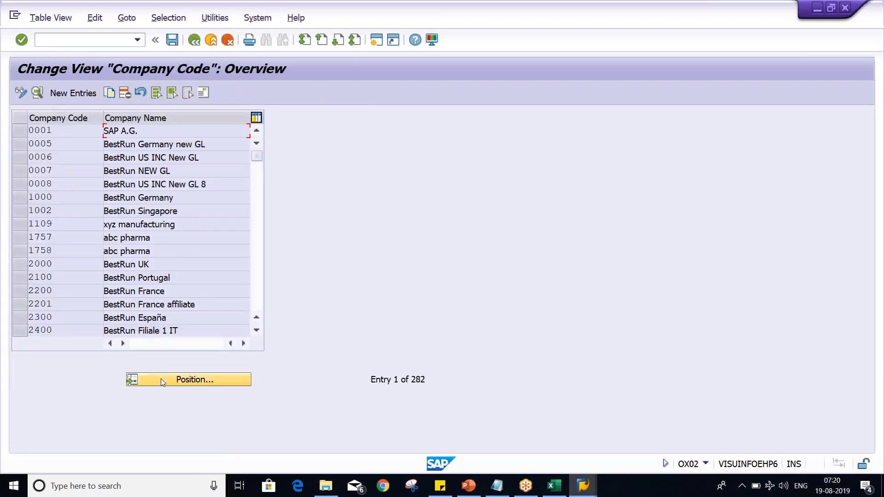
Step: Position the company code list at TM and look through the TATA MOTOR entries to TM02
left_click(161, 378)
type("TM")
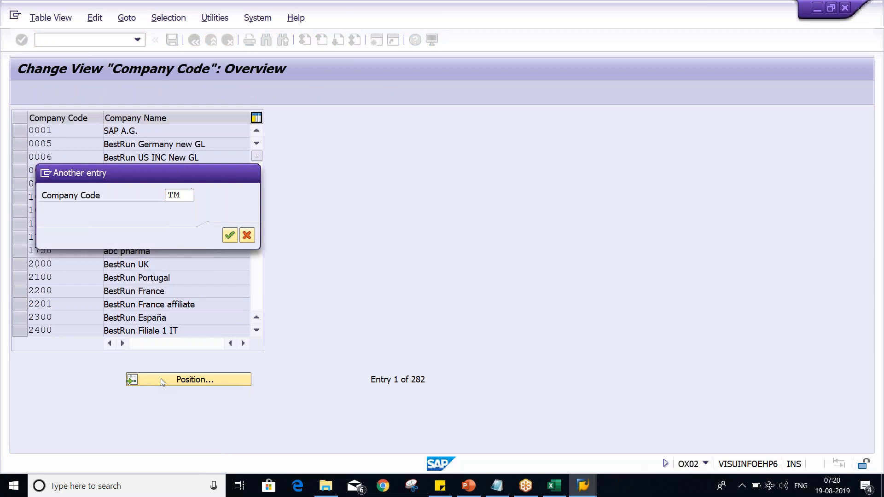
key("Return")
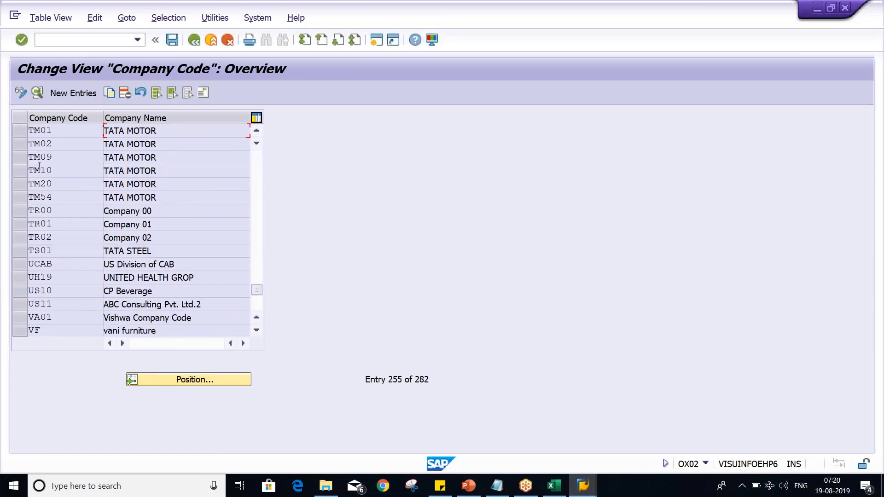
left_click(78, 159)
left_click(82, 172)
left_click(70, 146)
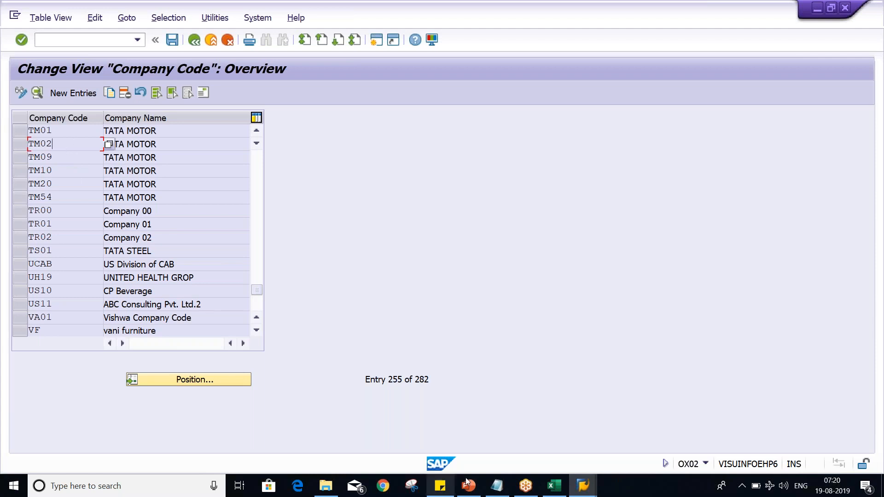
Step: Switch to Sticky Notes and replace the whole text of the note with TM02
mouse_move(440, 485)
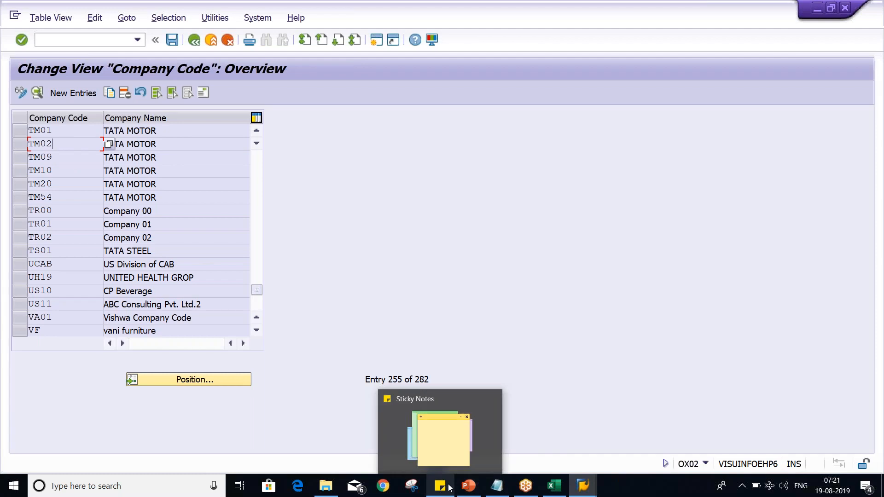
left_click(449, 454)
left_click_drag(598, 153, 519, 73)
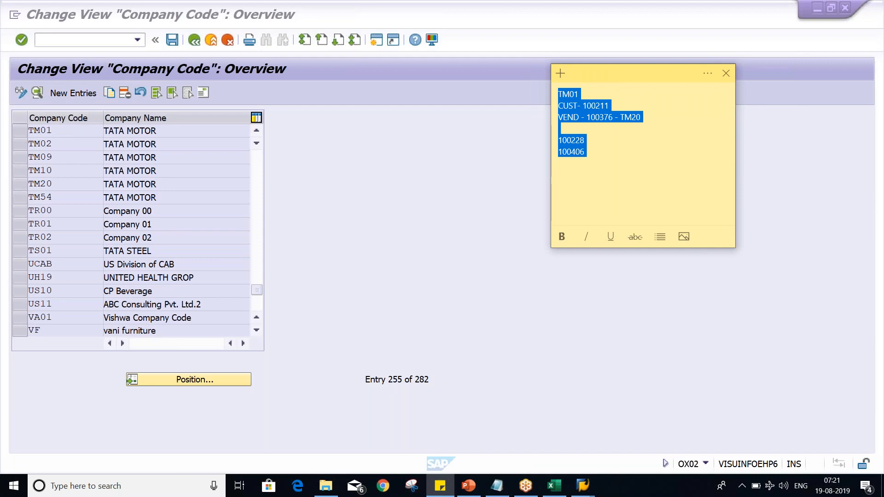
type("TM02")
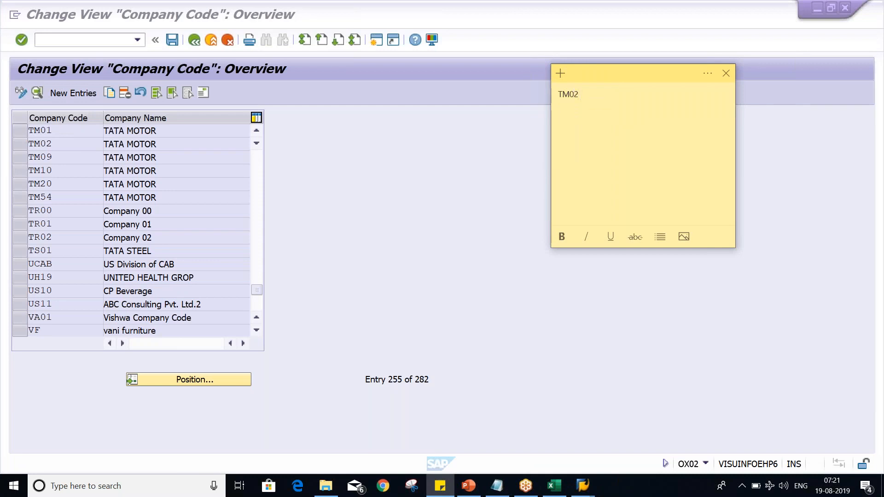
left_click(344, 249)
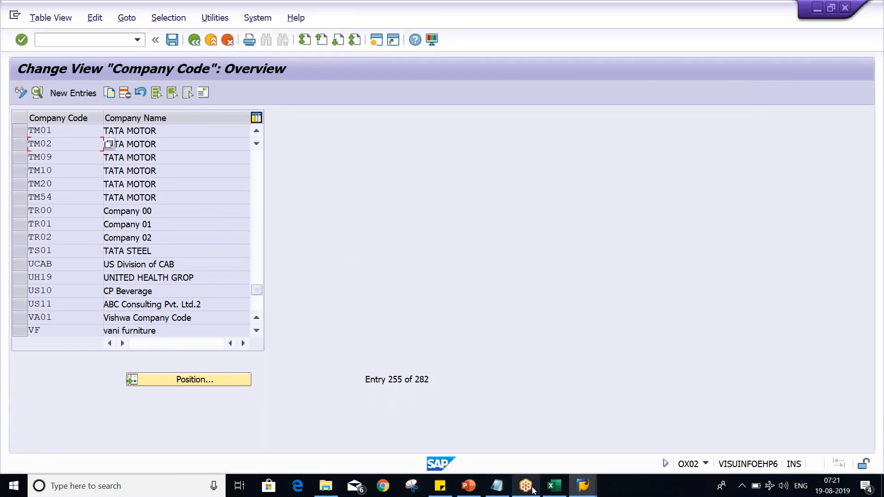
Step: Back in the SAP fiscal year variants session, add a new entry T2 with the description APRIL TO MARCH_TM
mouse_move(581, 486)
left_click(555, 448)
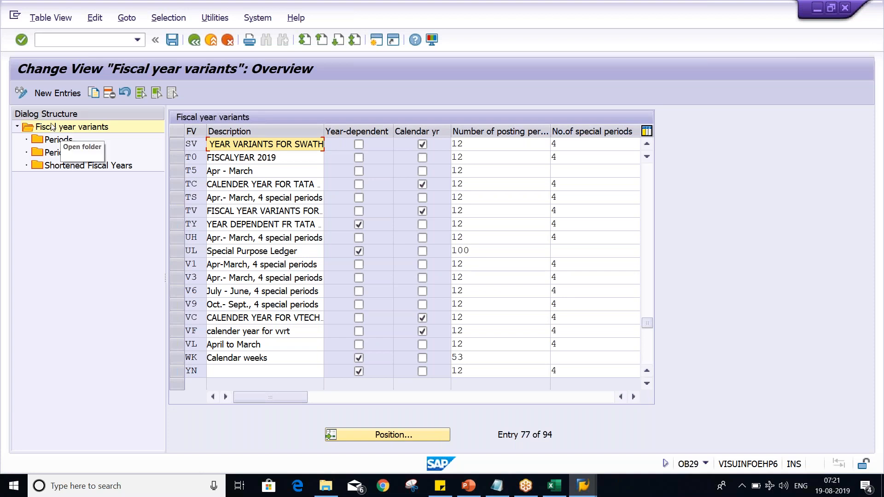
left_click(55, 94)
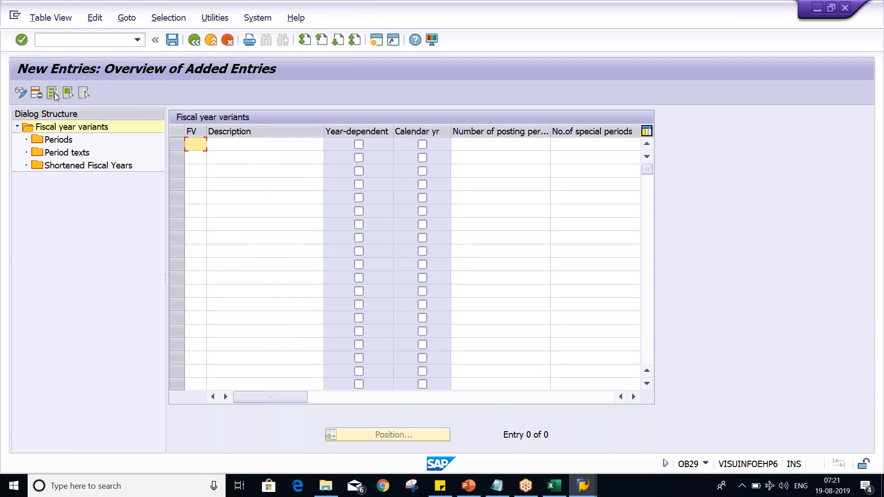
type("T2")
key("Tab")
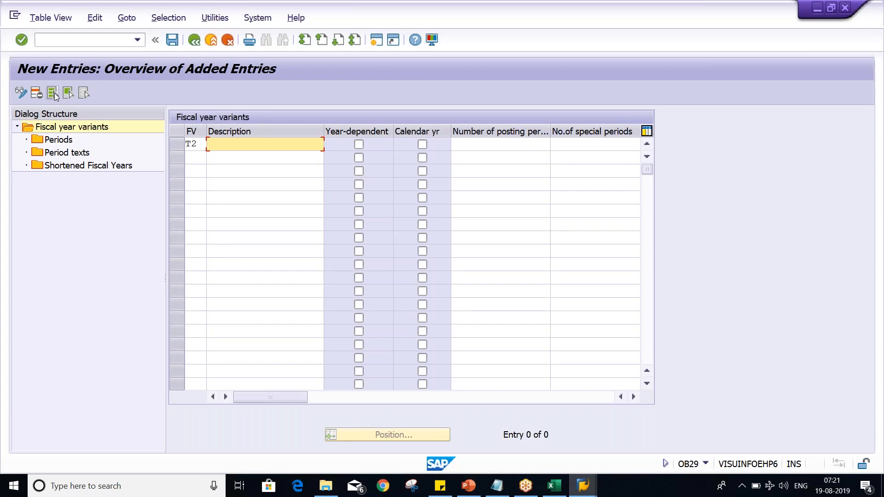
key("BackSpace")
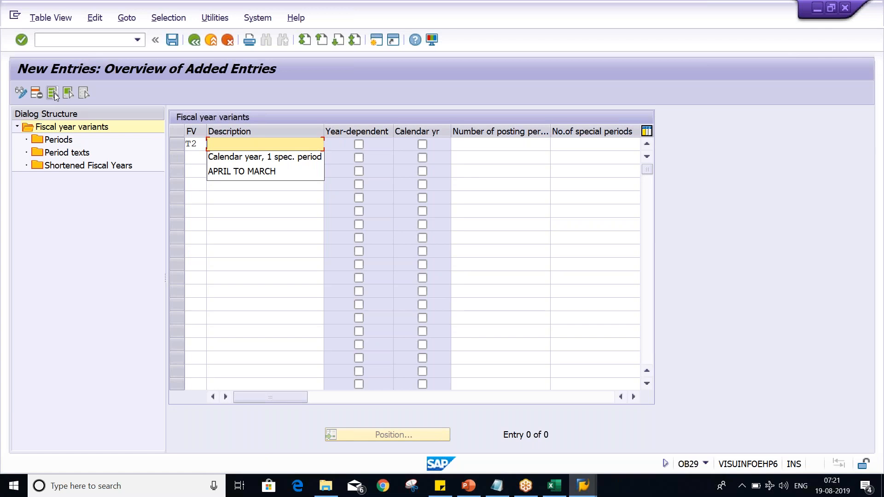
left_click(255, 173)
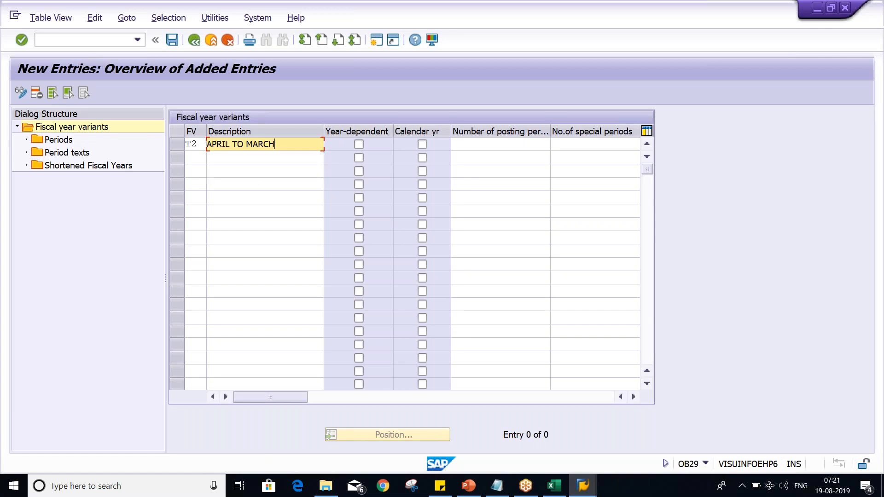
type("_TM")
left_click(513, 146)
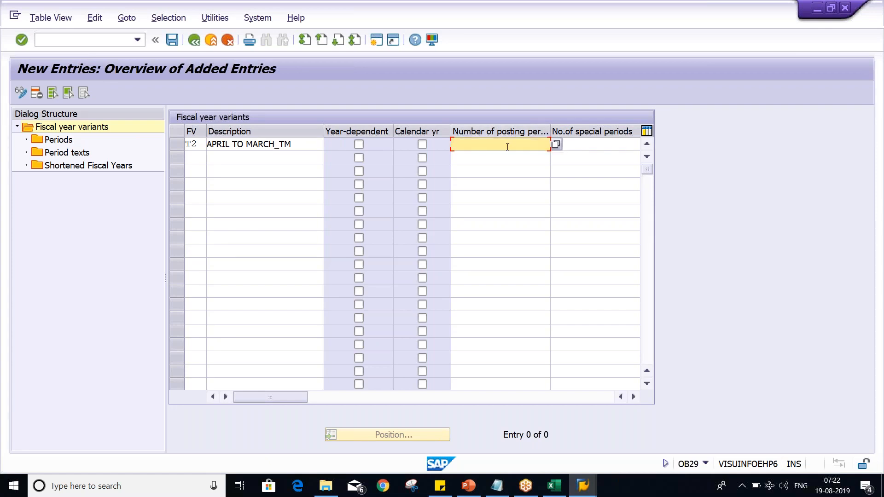
Step: Switch to the Class workbook in Excel and enter JAN, DEC. and 12 in cells I4 to K4 of Sheet3
left_click(557, 488)
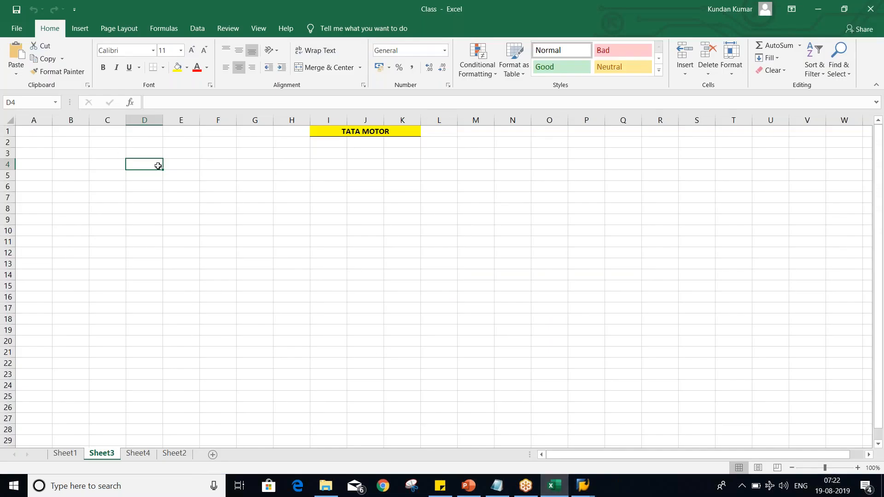
left_click(326, 164)
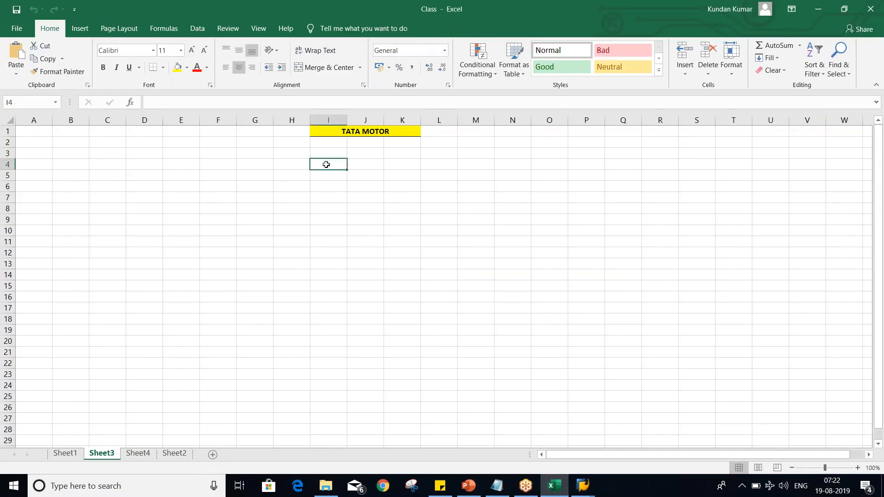
type("JAN")
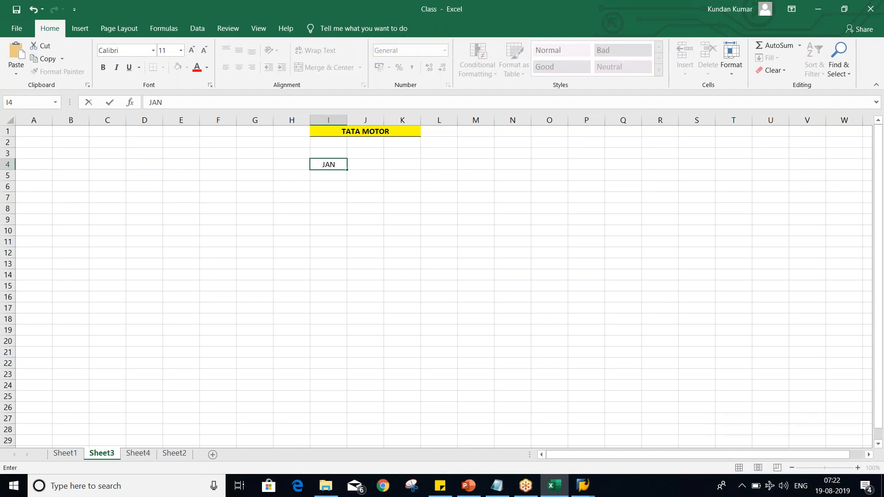
key("Tab")
type("DEC")
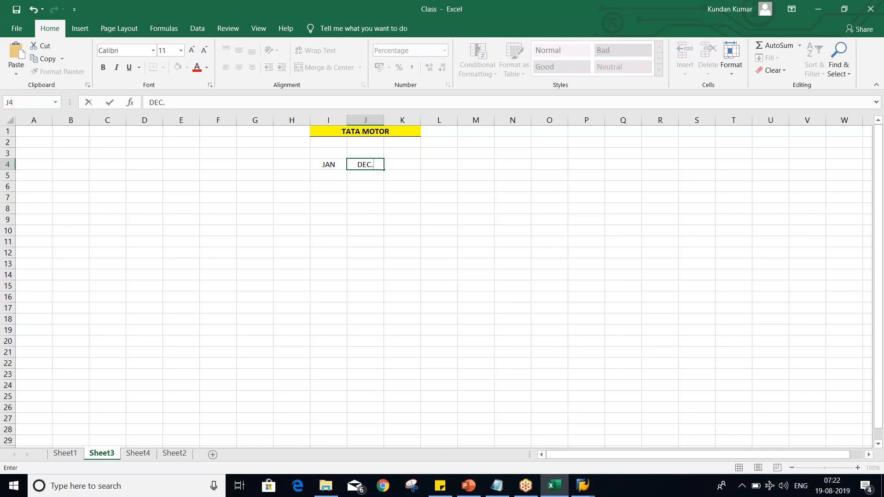
key("Tab")
type("12")
key("Return")
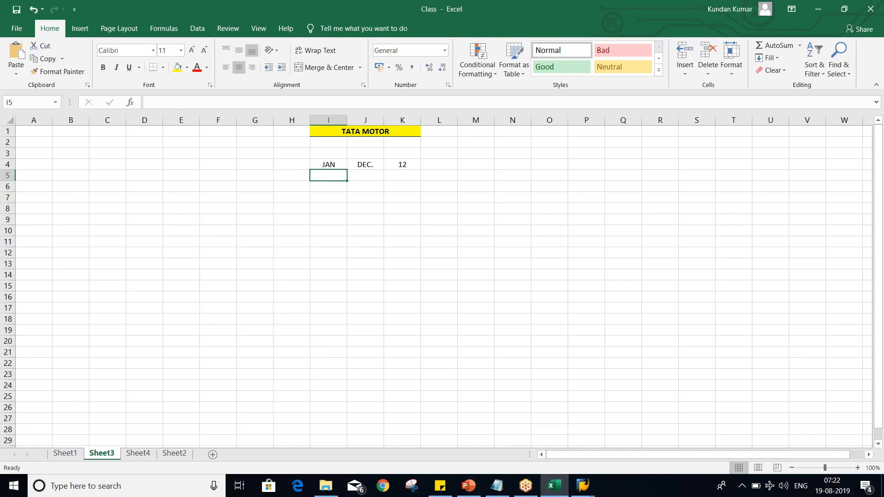
Step: Fill cells I5 to K5 with APRL, MAR. and 12
type("AP")
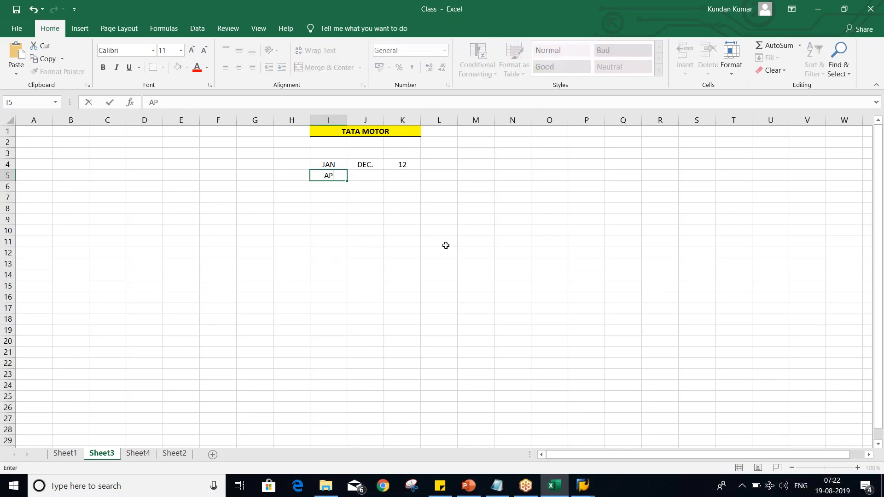
type("RL")
key("Tab")
type("MAR")
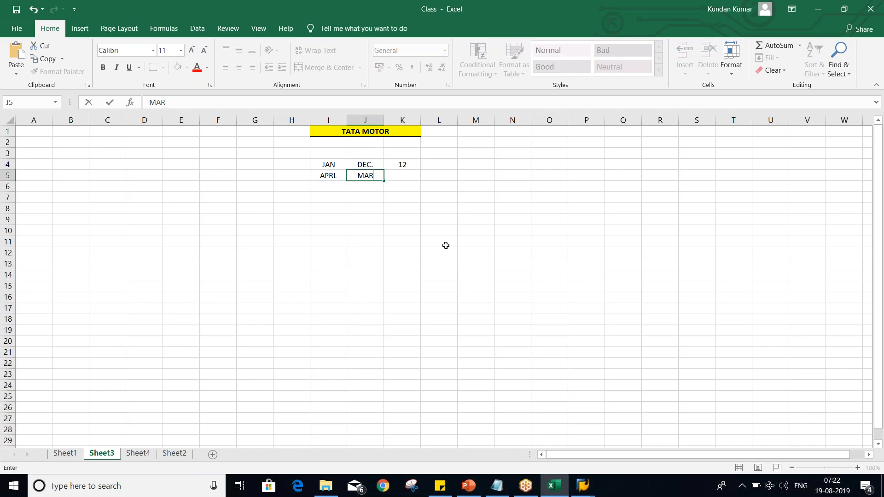
type(".")
left_click(404, 174)
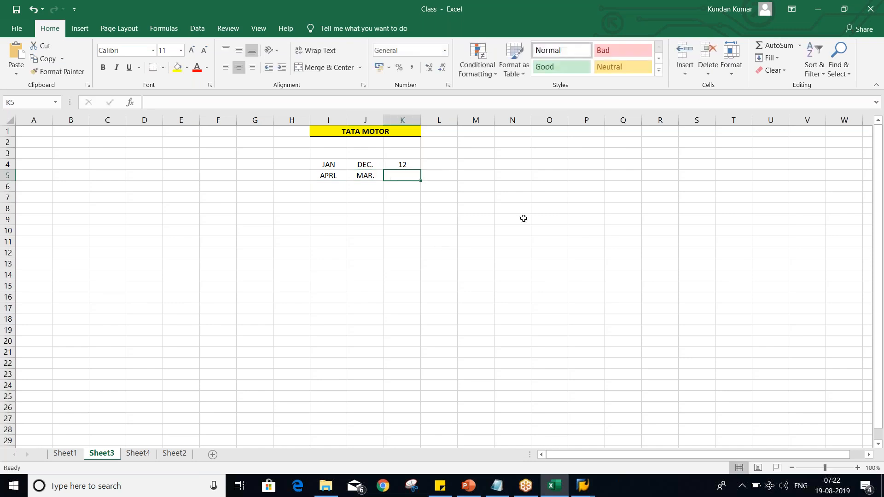
type("12")
key("Return")
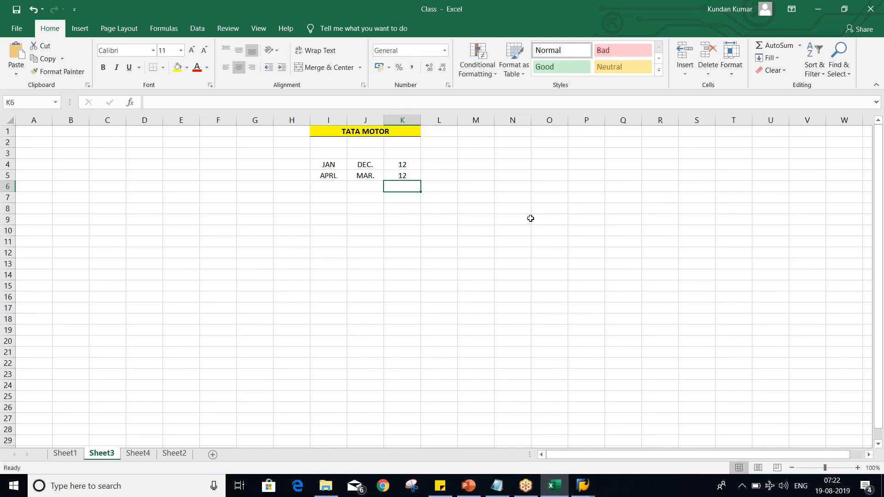
Step: Fill cells I6 to K6 with JUL., JUNE and 12
left_click(343, 184)
type("JUL.")
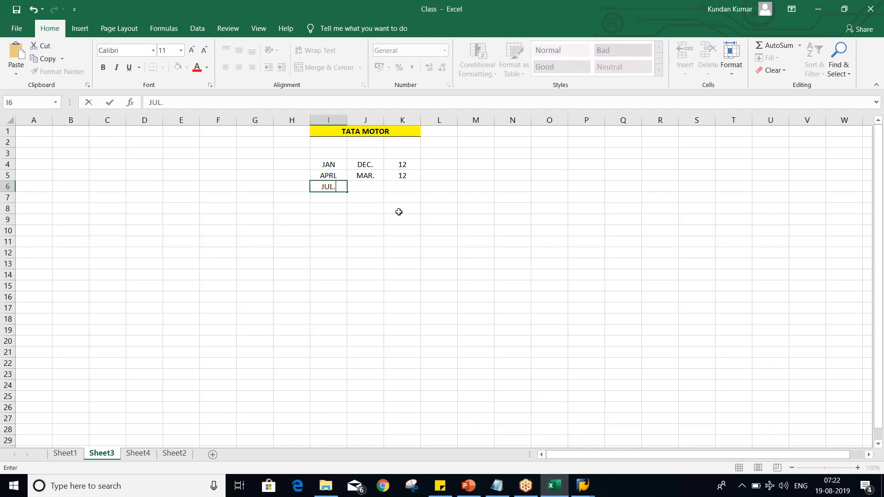
key("Tab")
type("JUNE")
key("Tab")
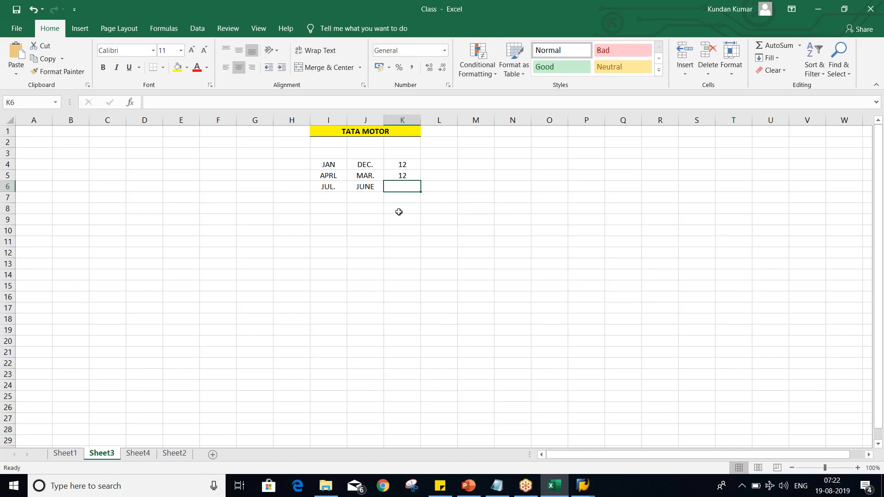
type("12")
key("Return")
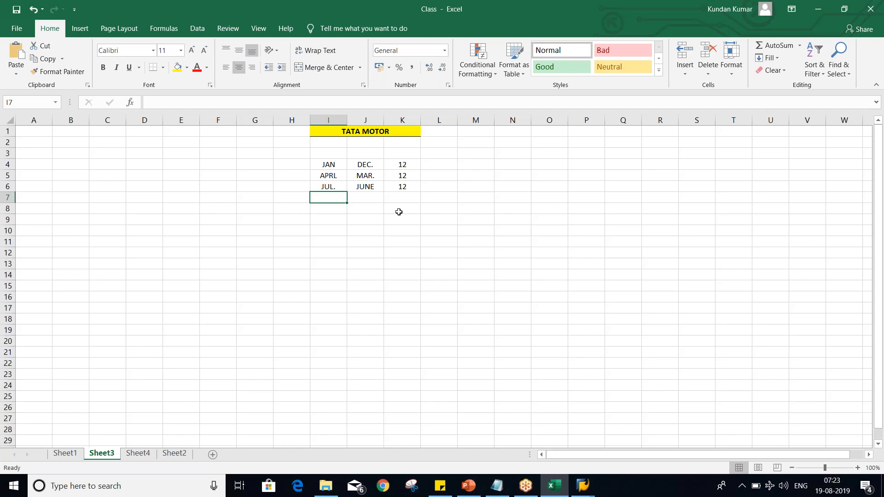
Step: Return to SAP and set the number of posting periods of fiscal year variant T2 to 12
key("alt+Tab")
type("12")
key("Tab")
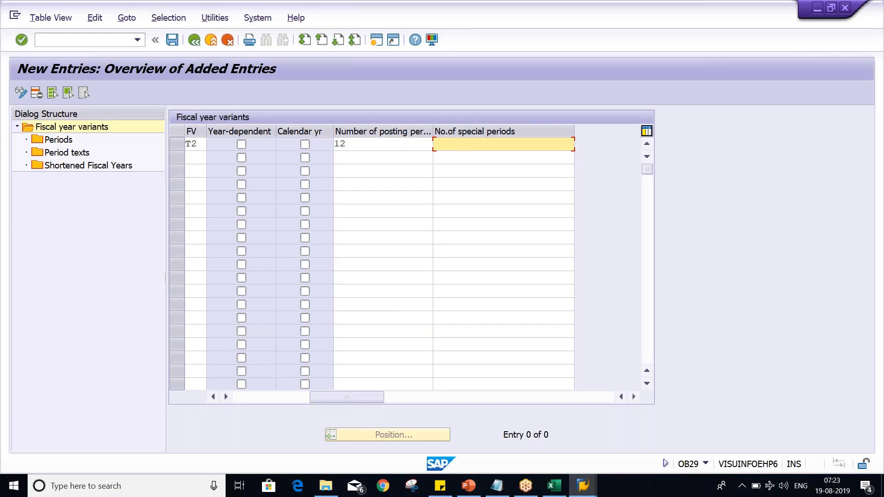
Step: Set the number of special periods of fiscal year variant T2 to 4
type("4")
key("shift+Tab")
key("shift+Tab")
key("shift+Tab")
key("shift+Tab")
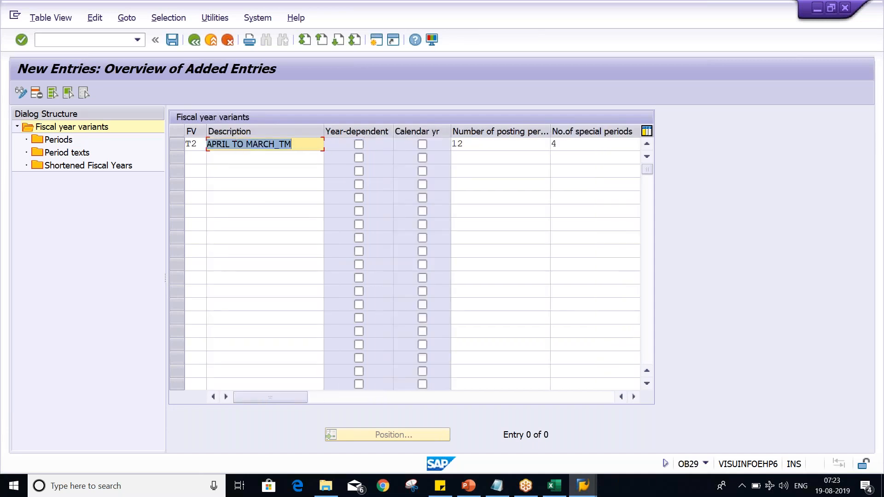
key("shift+Tab")
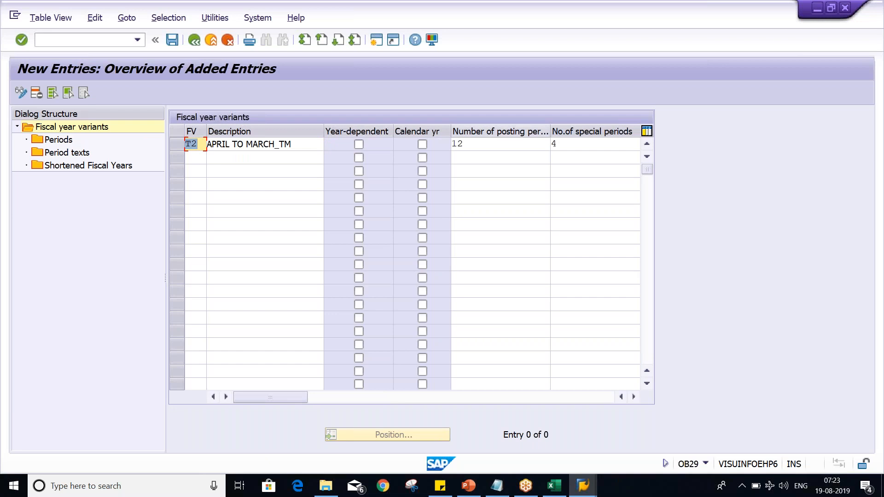
key("Tab")
key("Tab")
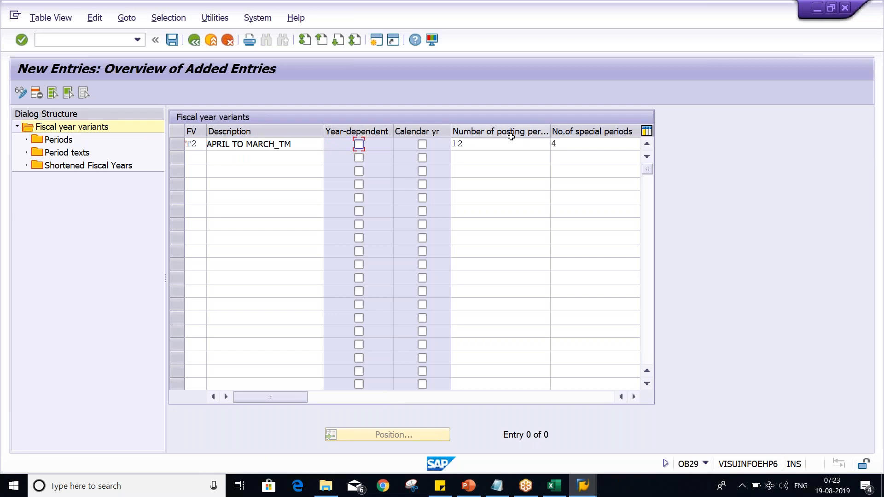
Step: Re-enter 4 as the special periods of variant T2 and validate the row with its 12 posting periods
left_click(506, 145)
left_click(578, 146)
type("4")
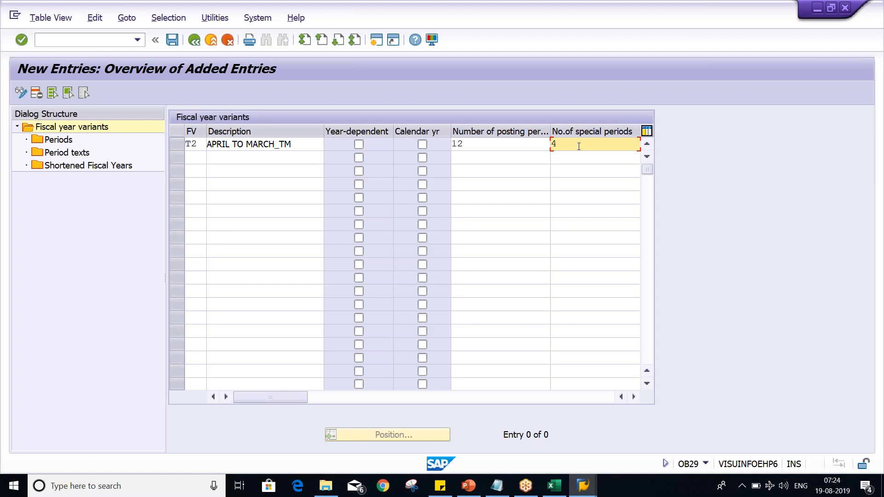
left_click(497, 145)
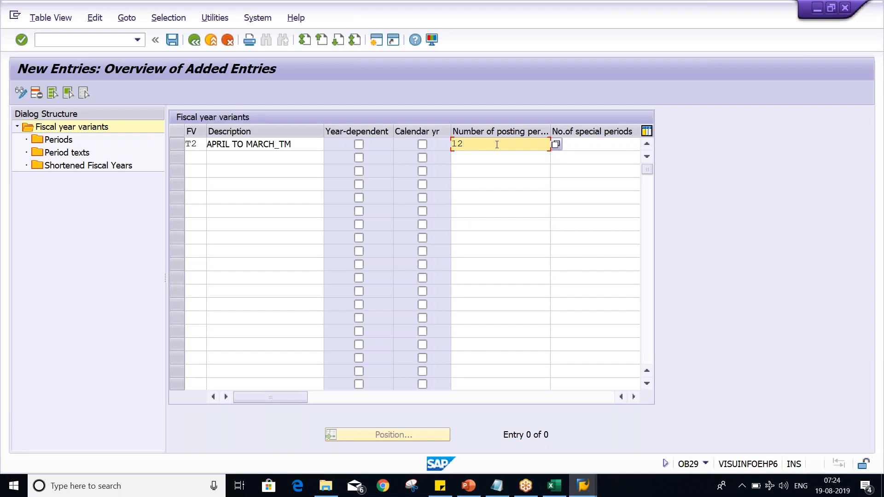
left_click(608, 146)
type("4")
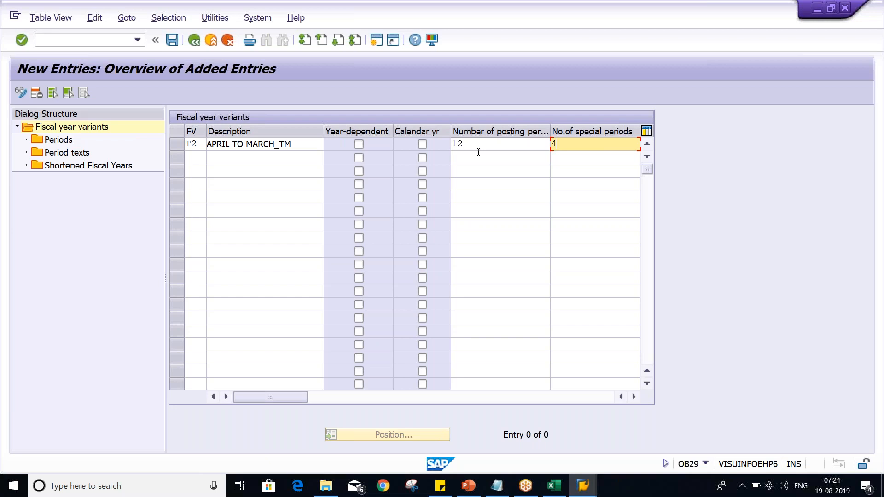
key("Return")
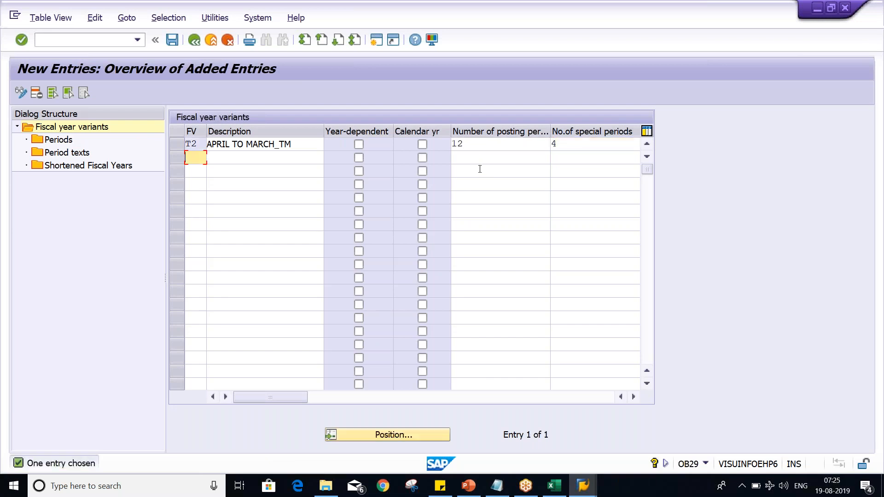
left_click(490, 146)
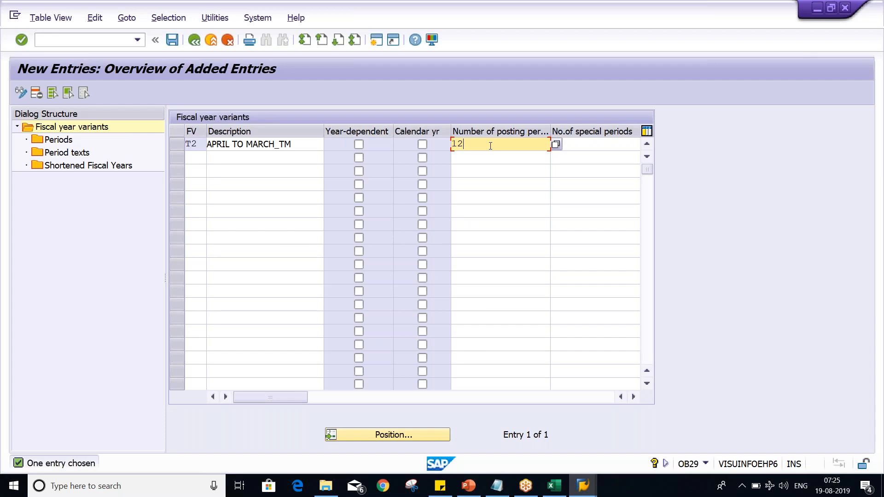
Step: Switch to the Class workbook in Excel and enter JAN and FEB in cells C2 and C3 of Sheet3
key("alt+Tab")
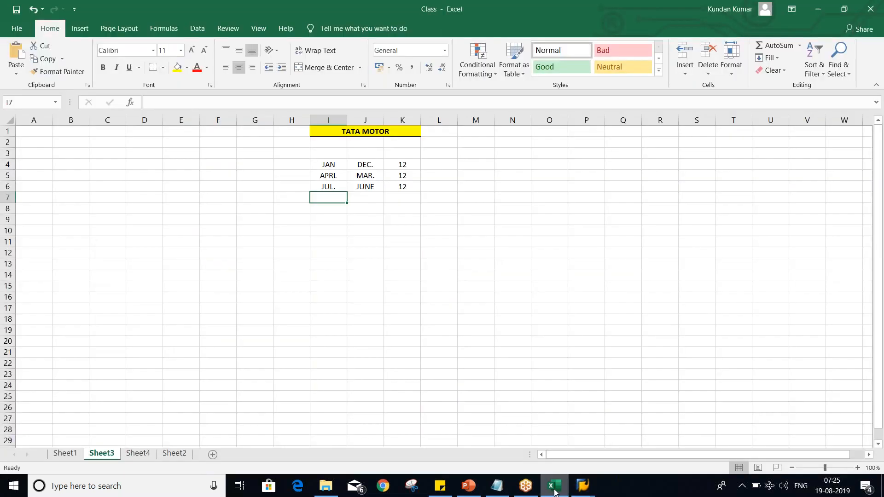
left_click(395, 295)
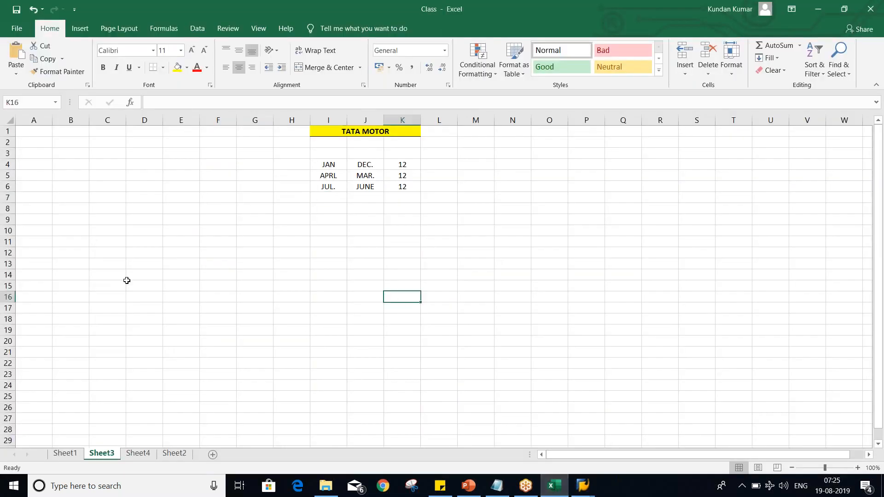
left_click(100, 145)
type("JAN")
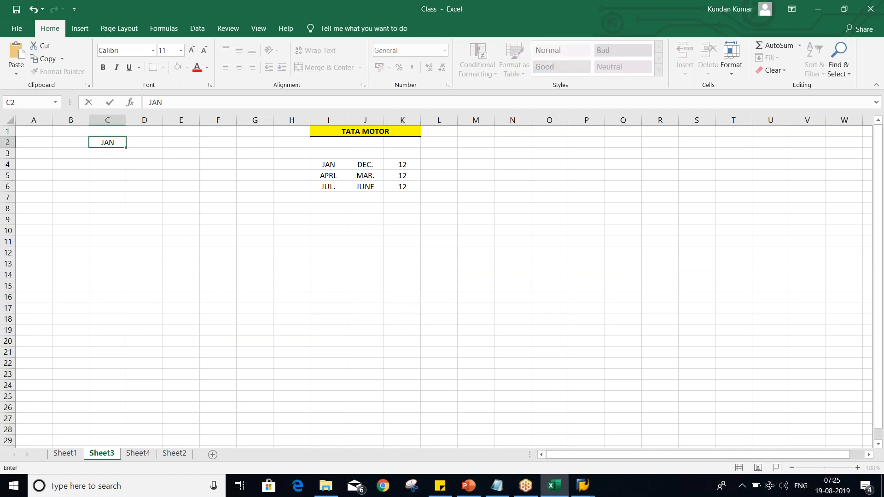
key("Return")
type("FEB")
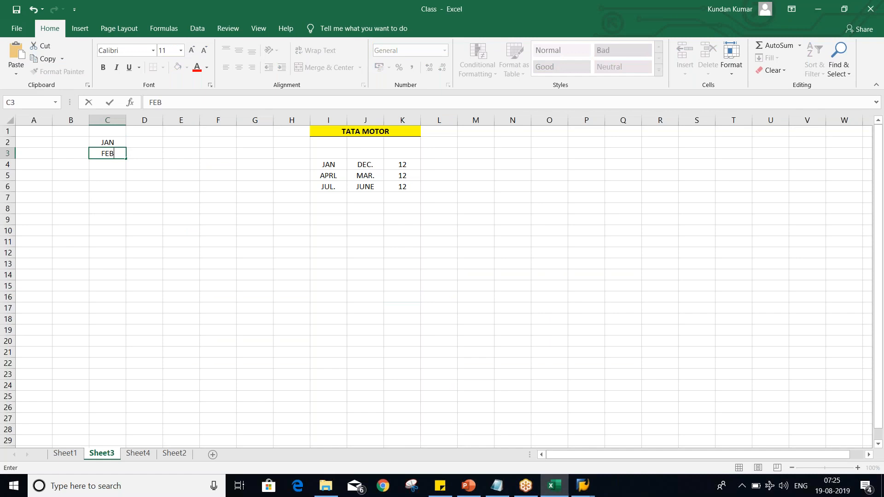
key("Return")
Step: Continue the month list with MAR, APR and MAY in cells C4 to C6
type("M")
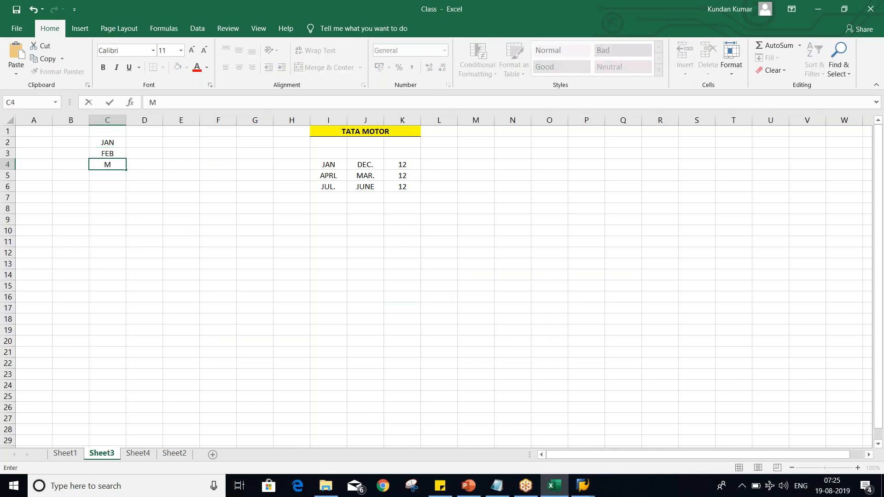
type("ARCH")
key("BackSpace")
key("BackSpace")
key("BackSpace")
key("BackSpace")
type("AR")
key("Return")
type("APR")
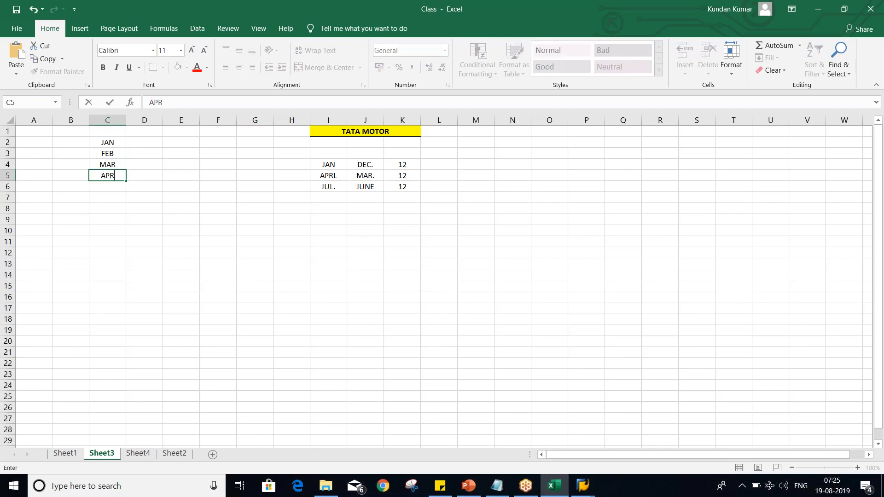
key("Return")
type("MAY")
key("Return")
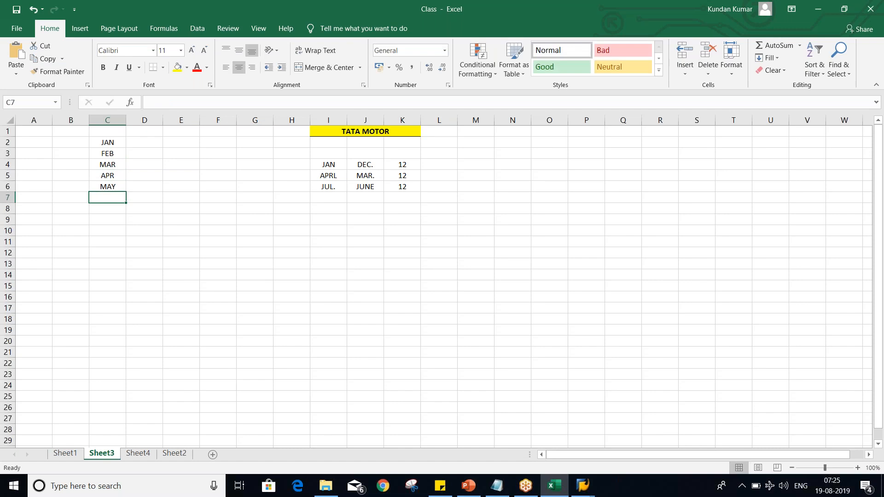
Step: Add JUNE, JULY, AUG and SEP to the month list in cells C7 to C10
type("JUN")
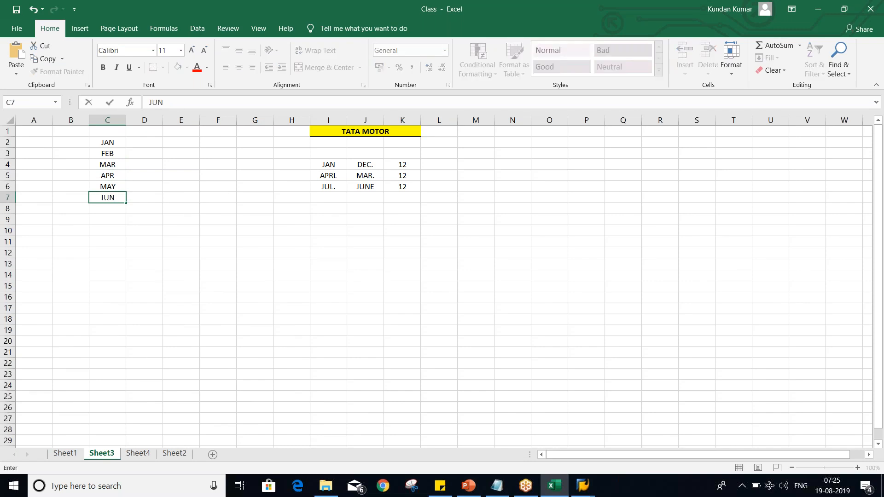
type("E")
key("Return")
type("JUL")
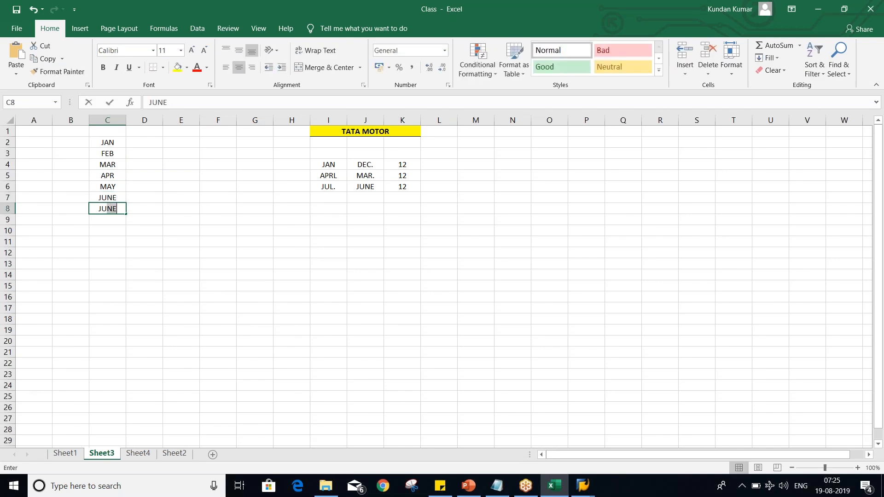
type("Y")
key("Return")
type("AUG")
key("Return")
type("SEP")
key("Return")
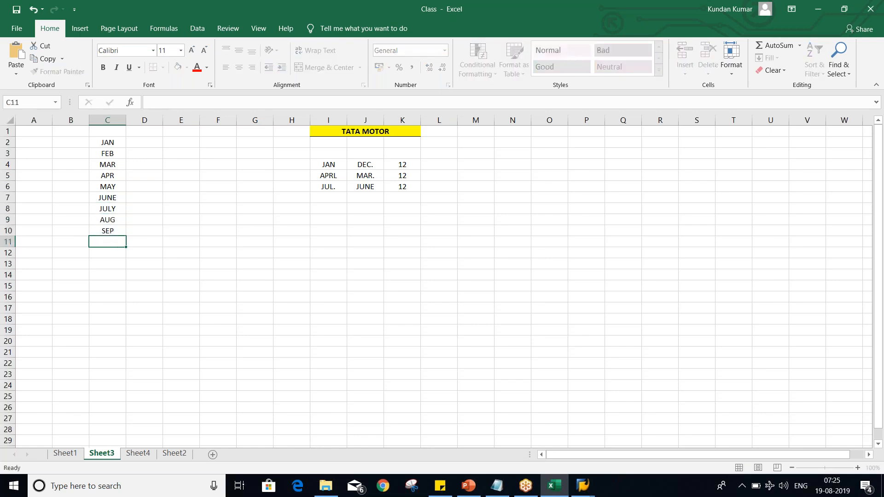
Step: Complete the month list with OCT, NOV and DEC in cells C11 to C13
type("OCT")
key("Return")
type("NOV")
key("Return")
type("DEC")
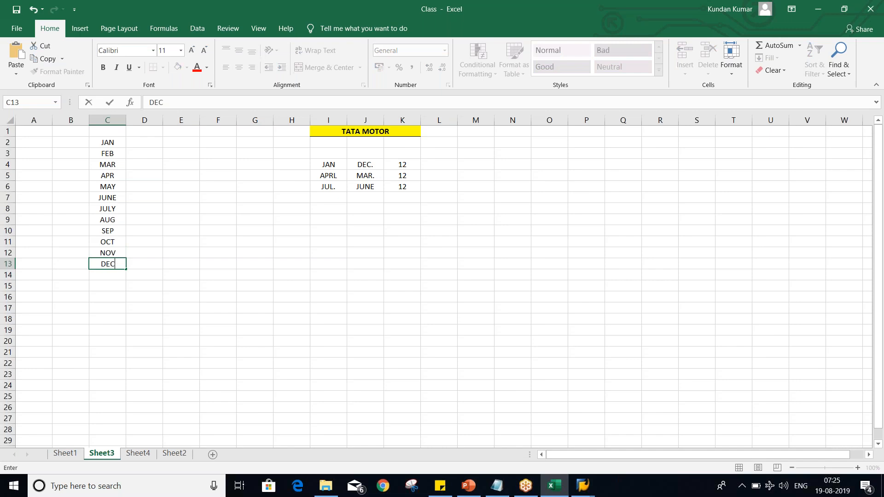
key("Return")
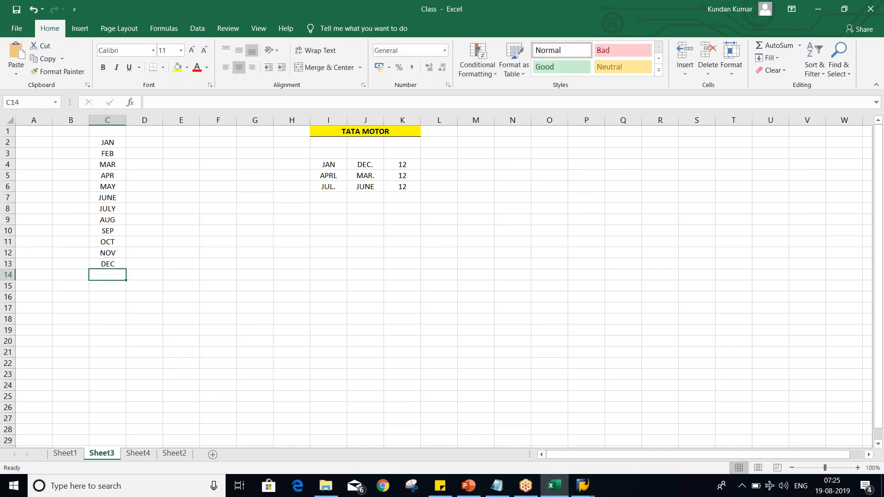
Step: Return to SAP, mark variant T2 as a calendar year and save it in the TATA MOTOR customizing request
key("alt+Tab")
left_click(420, 148)
left_click(421, 147)
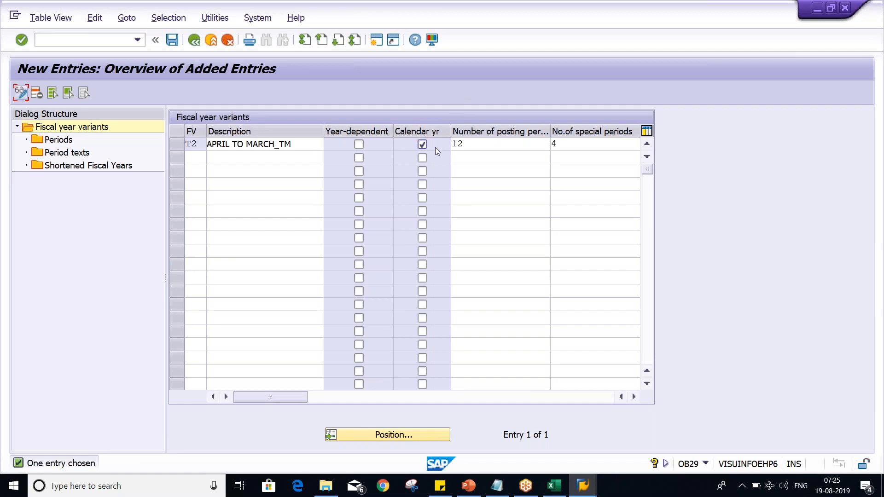
key("ctrl+s")
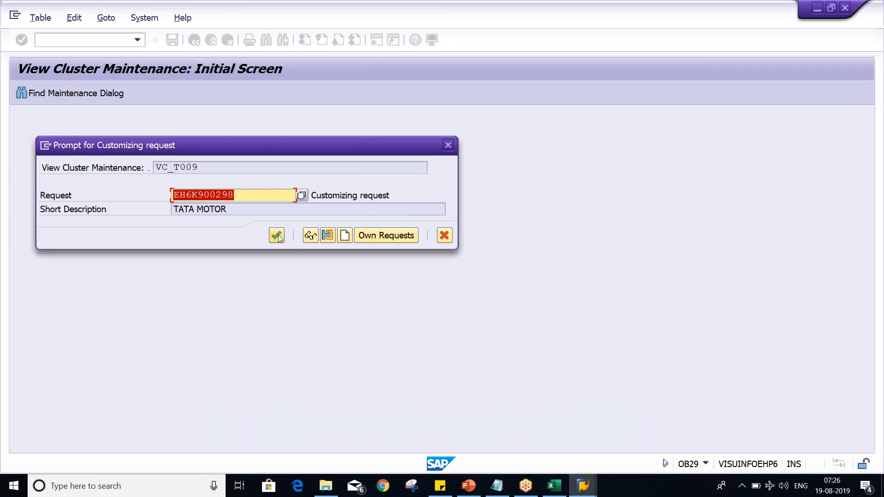
left_click(277, 235)
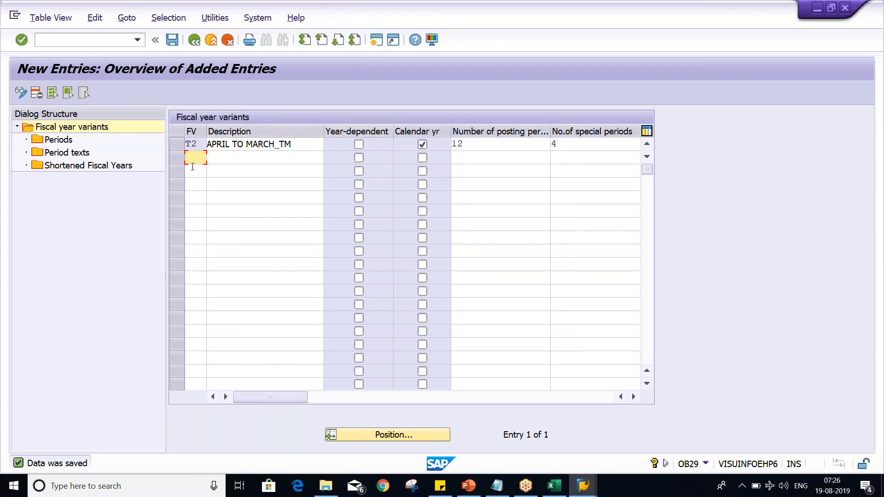
Step: Switch back to Excel and number the months 1 to 12 in cells D2 to D13 with a fill series
key("alt+Tab")
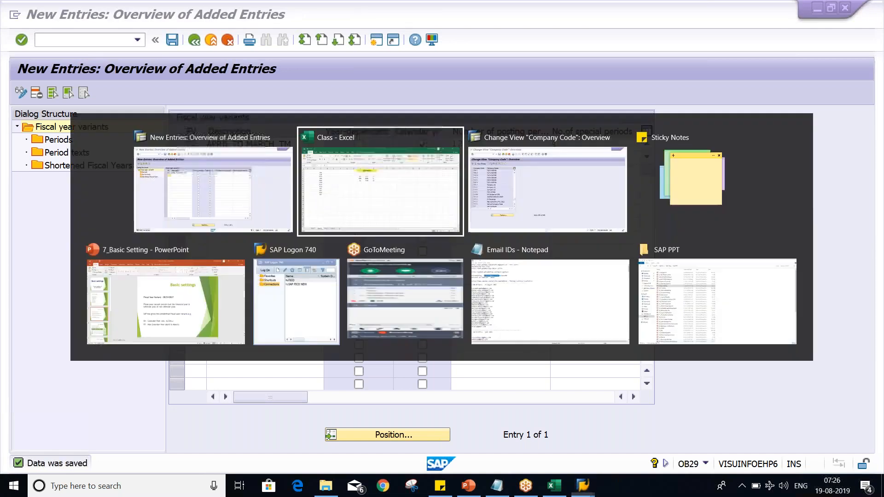
left_click(155, 142)
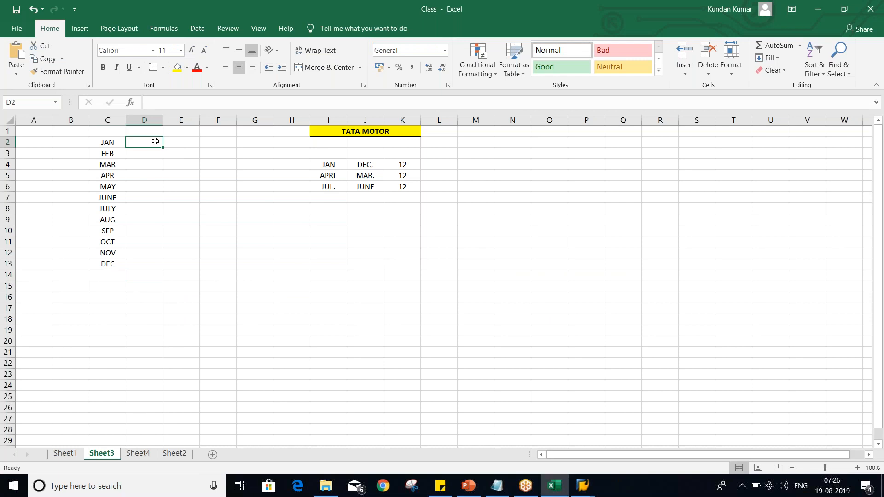
type("1")
key("Return")
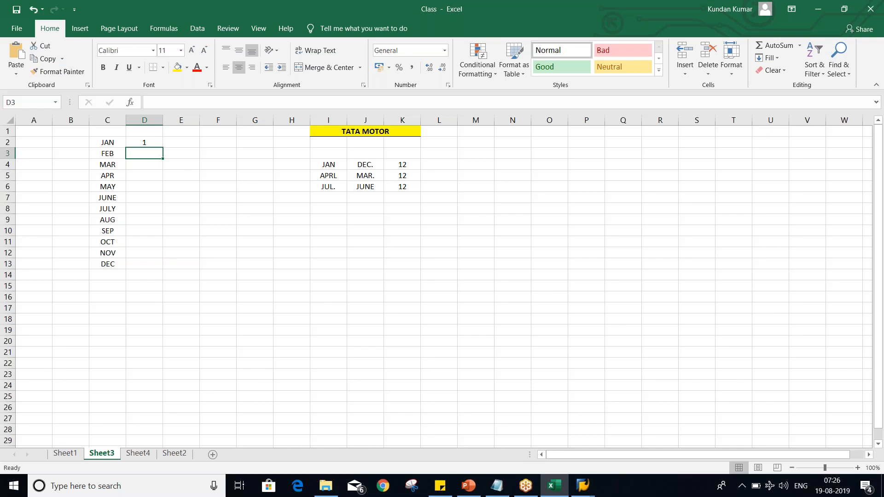
left_click(154, 139)
left_click_drag(163, 148, 168, 274)
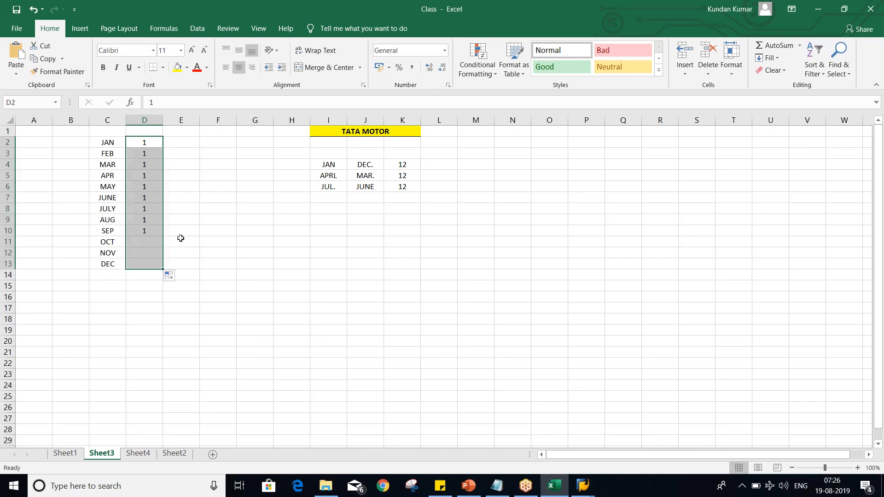
left_click(175, 277)
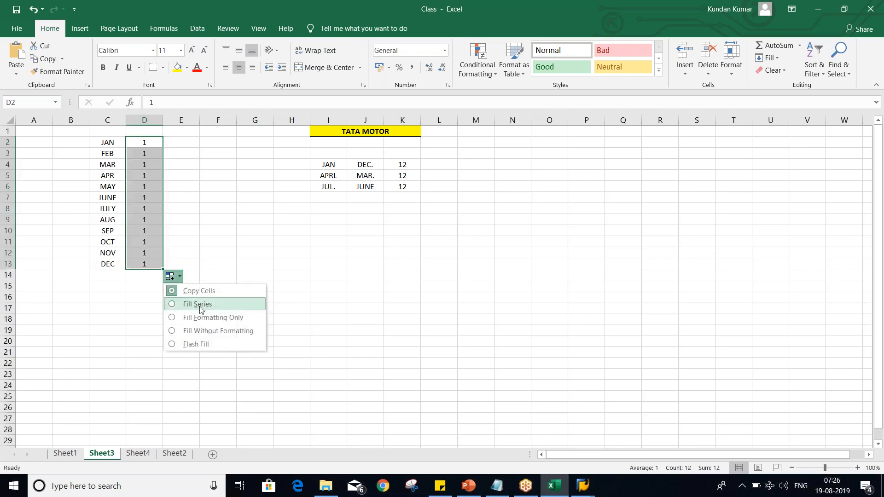
left_click(200, 305)
left_click(220, 199)
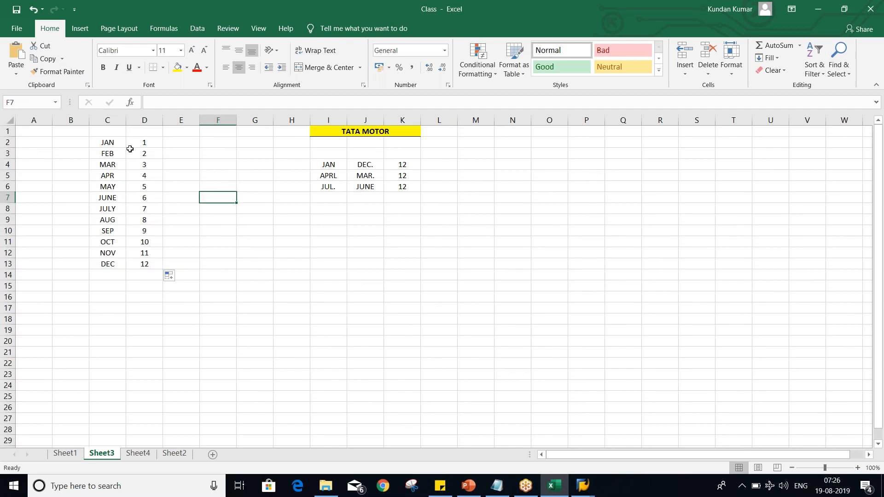
Step: Enter the heading CAL YR. in cell D1 above the month numbers and make it bold
left_click(110, 133)
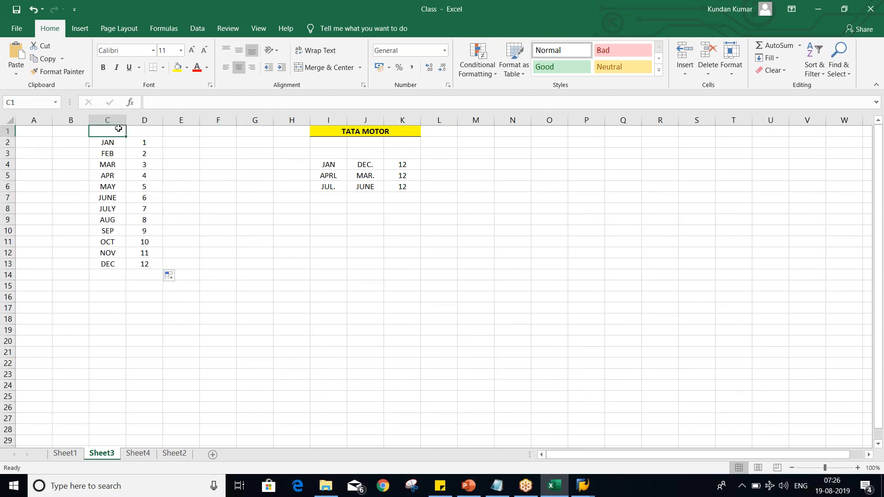
left_click(137, 129)
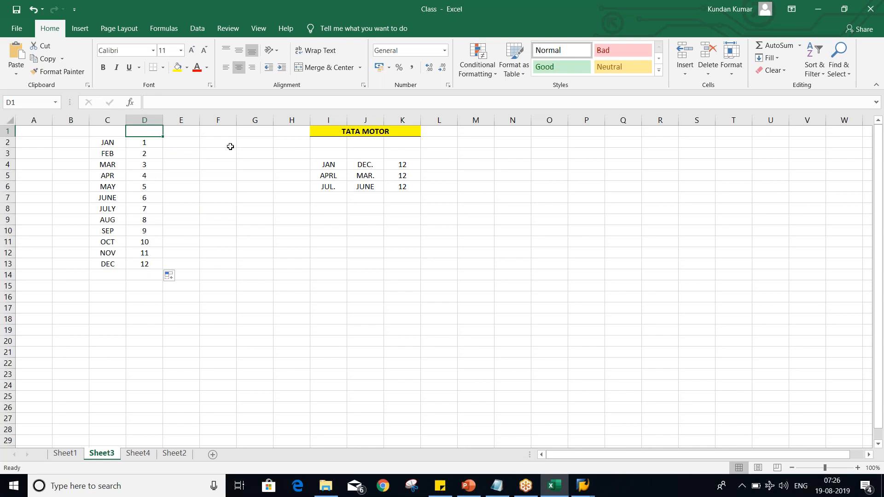
type("CAL YR.")
key("Return")
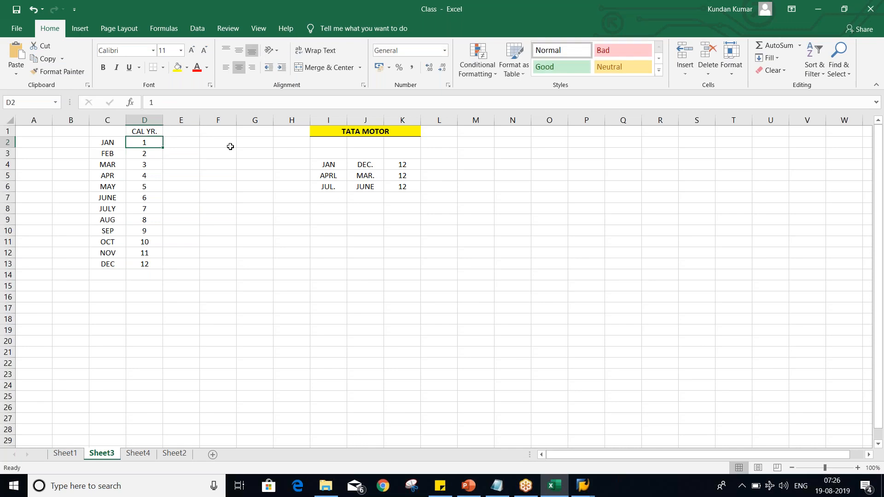
left_click(147, 129)
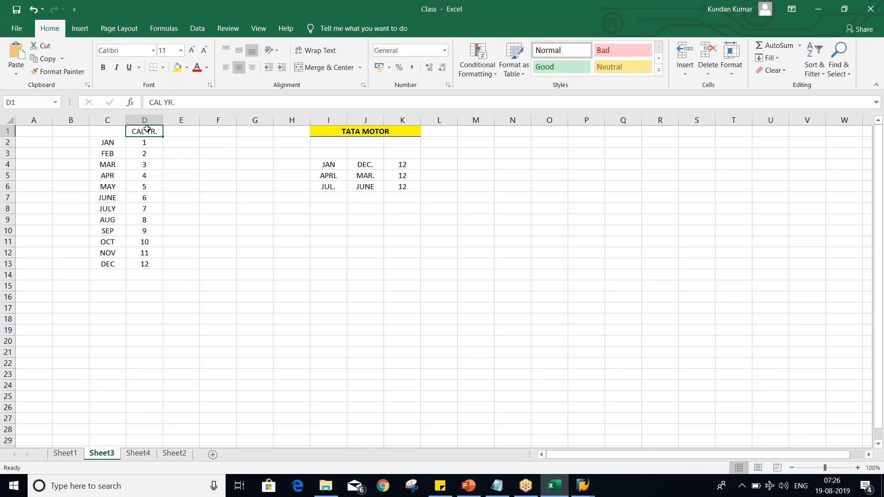
key("ctrl+b")
left_click(754, 93)
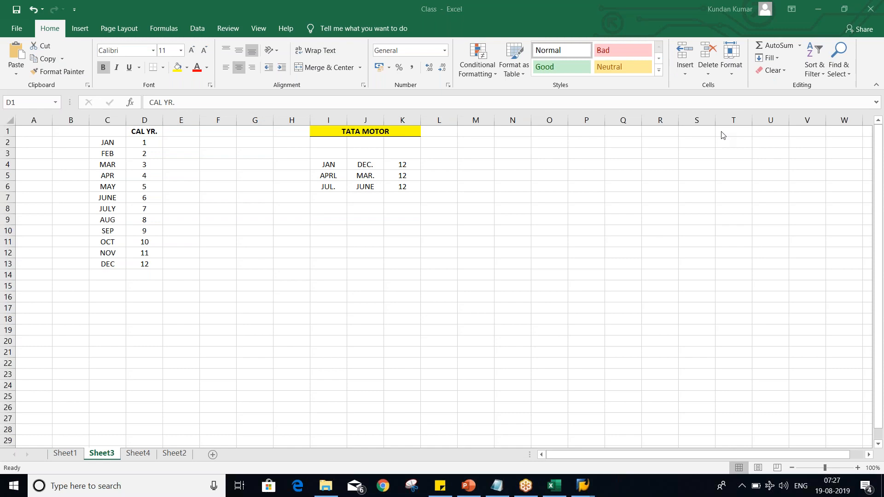
left_click(431, 261)
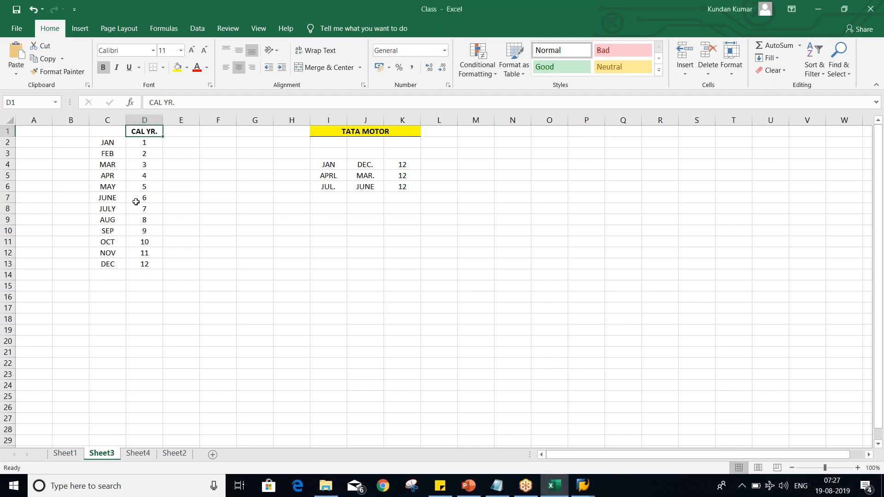
Step: Highlight the CAL YR. heading and the JAN to DEC. row in I4:K4 with yellow fill
left_click(175, 70)
left_click(173, 185)
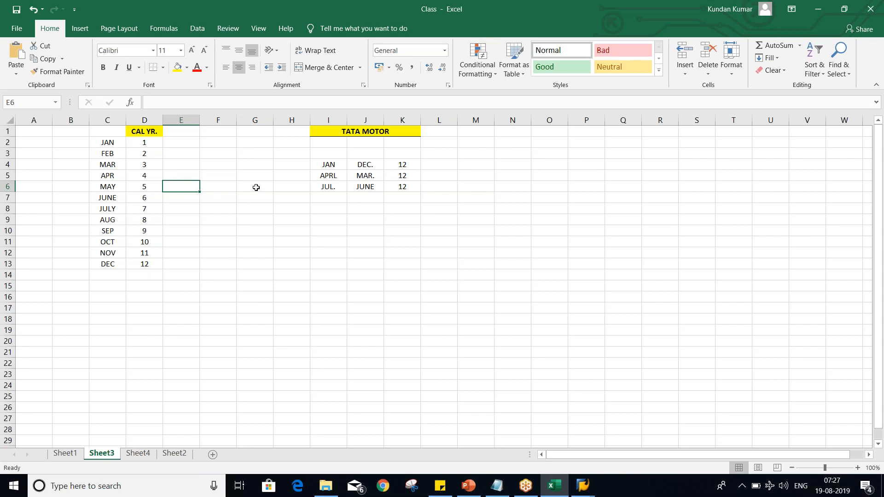
left_click_drag(323, 164, 401, 164)
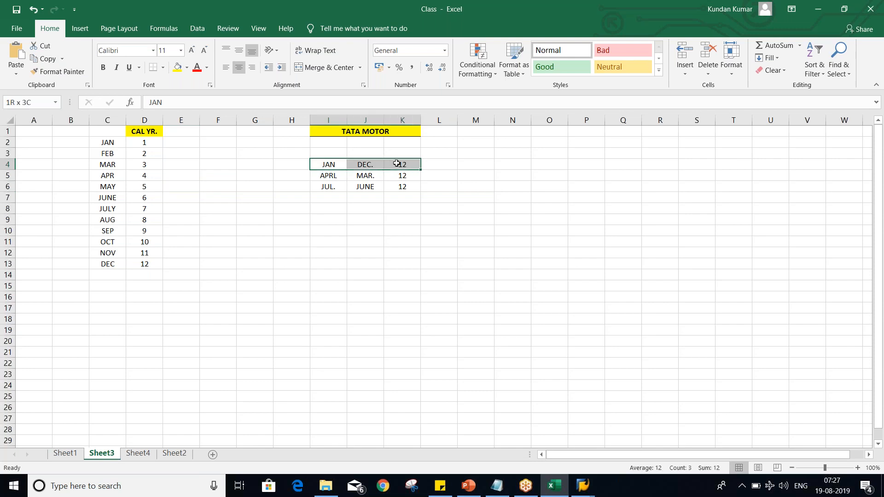
left_click(177, 68)
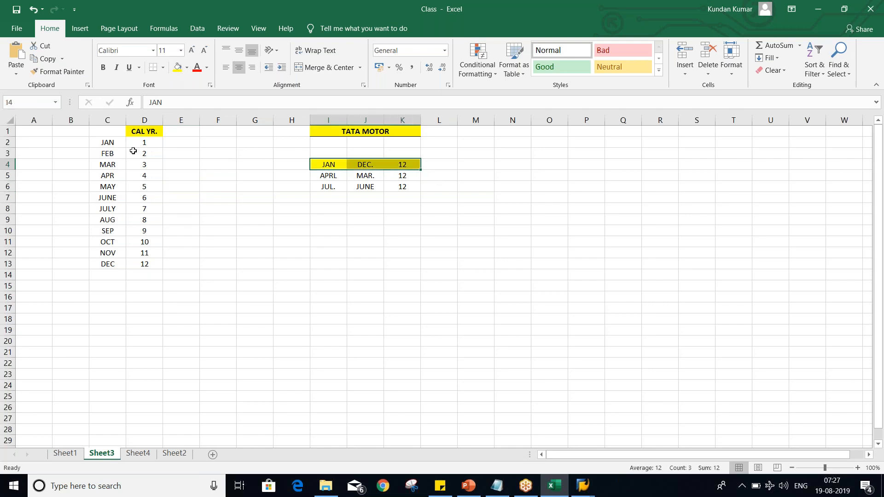
left_click(144, 141)
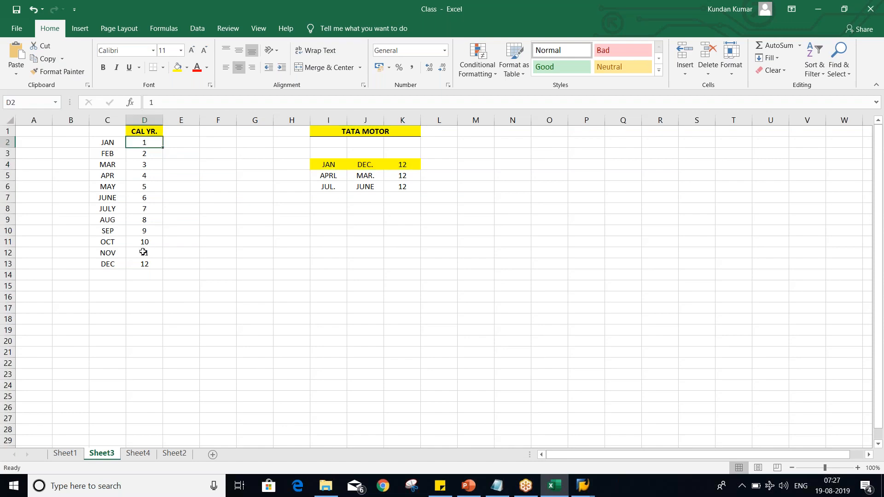
left_click_drag(108, 264, 142, 266)
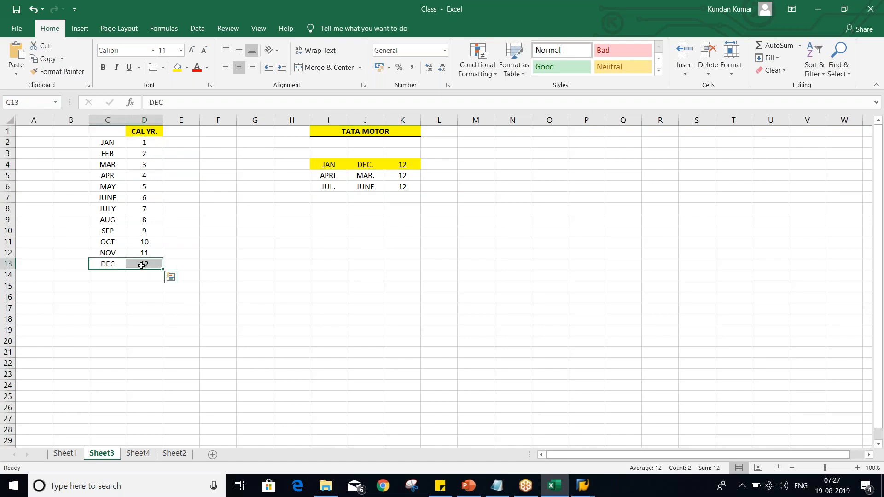
Step: Add the heading NON CY. in cell E1 and format it bold with yellow fill
left_click(181, 132)
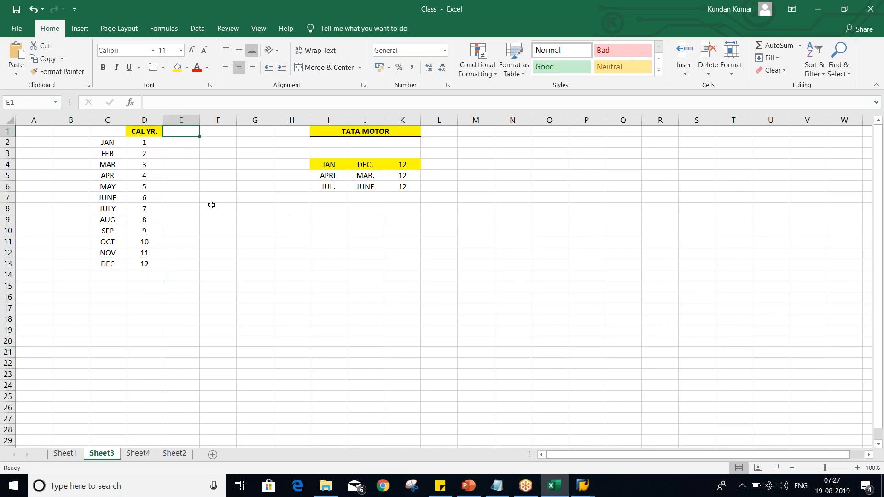
type("NO")
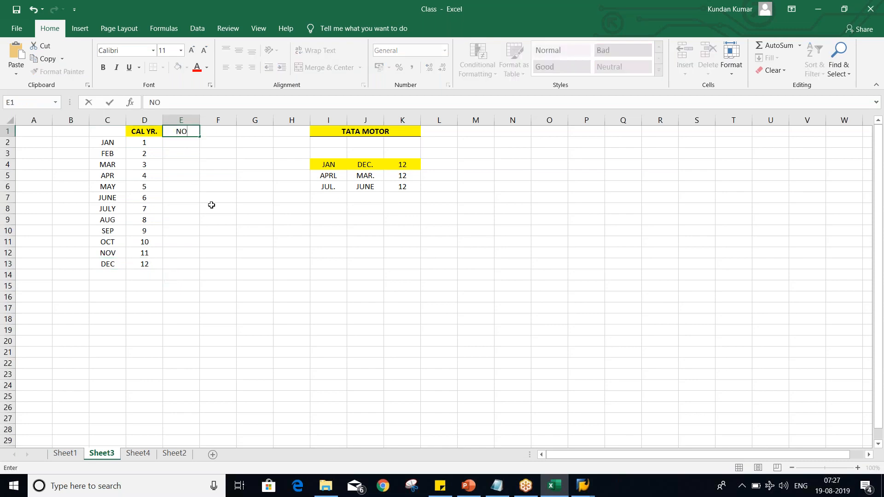
type("N CY.")
key("Return")
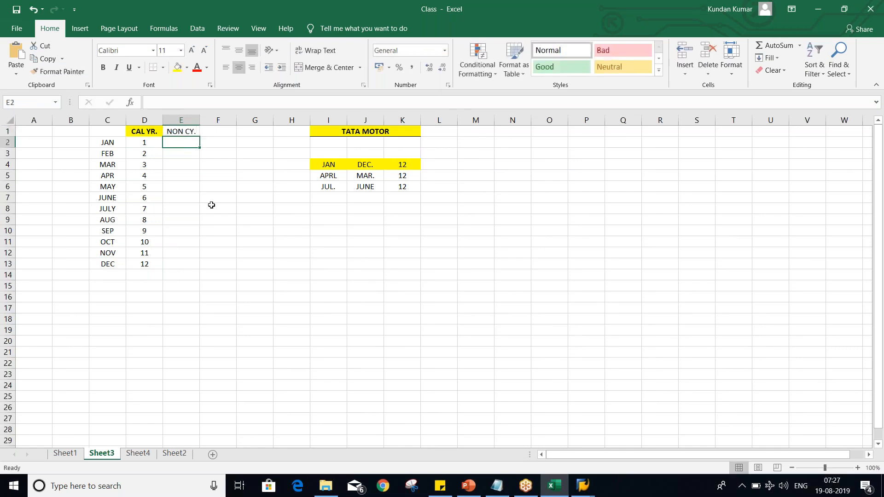
left_click(183, 131)
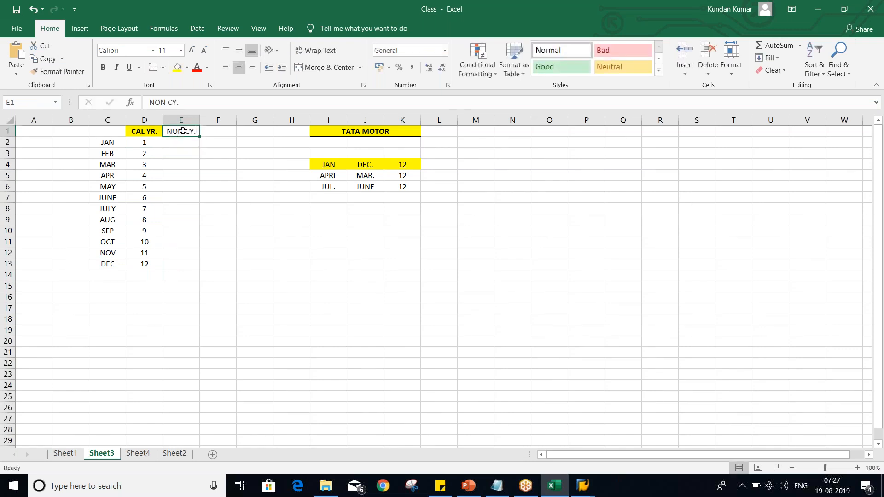
key("ctrl+b")
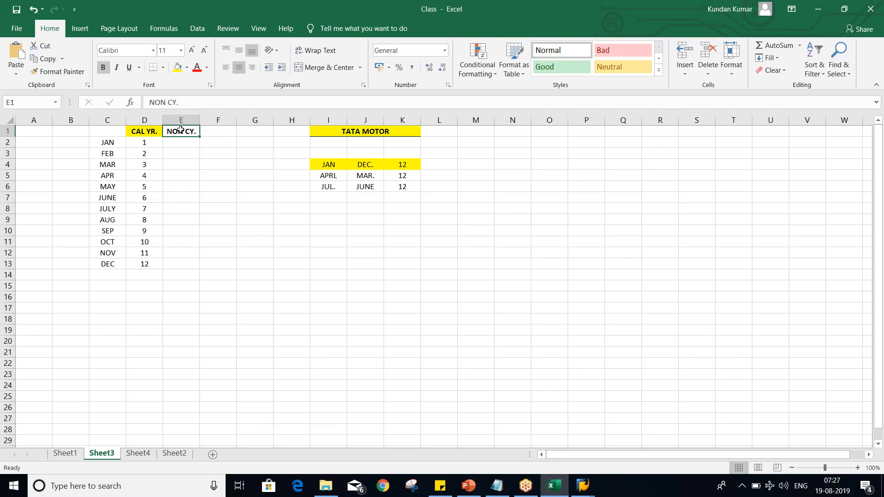
left_click(176, 68)
left_click(175, 144)
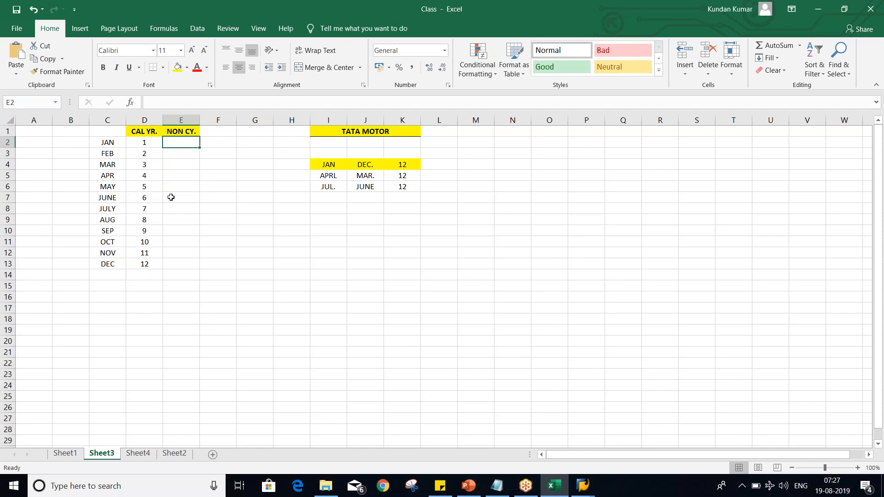
Step: Switch to SAP and try to open the Periods of fiscal year variant T2
key("alt+Tab")
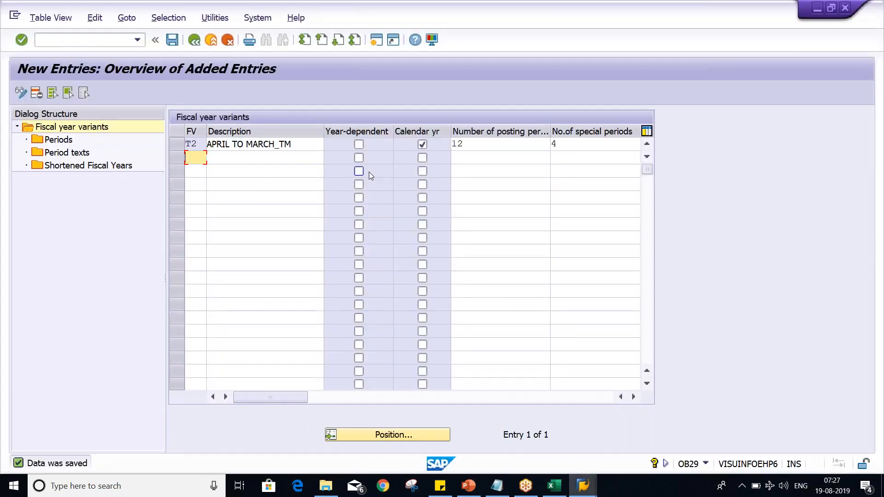
left_click(178, 147)
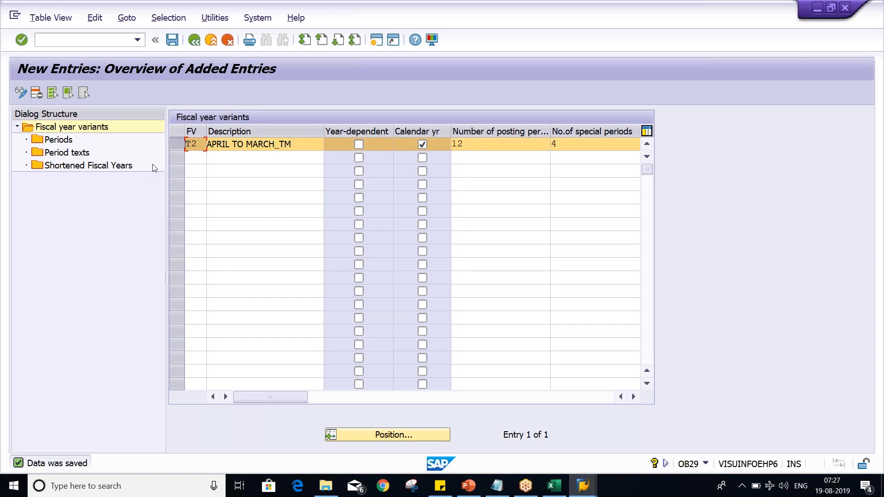
double_click(63, 143)
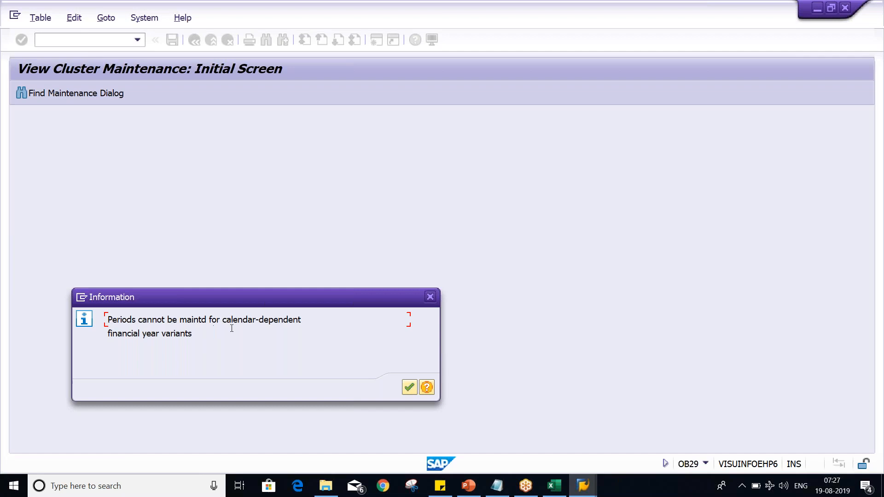
left_click(409, 387)
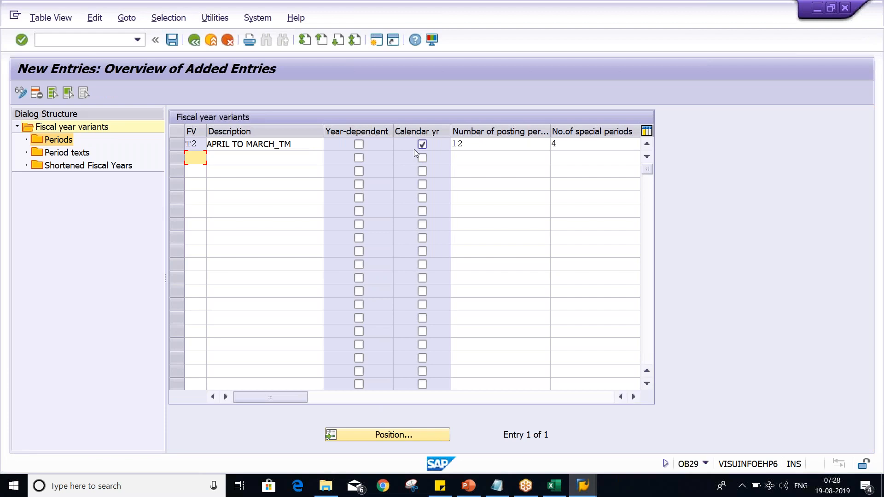
Step: Switch back to Excel and examine how the months correspond to the calendar-year period numbers, such as AUG and MAR
key("alt+Tab")
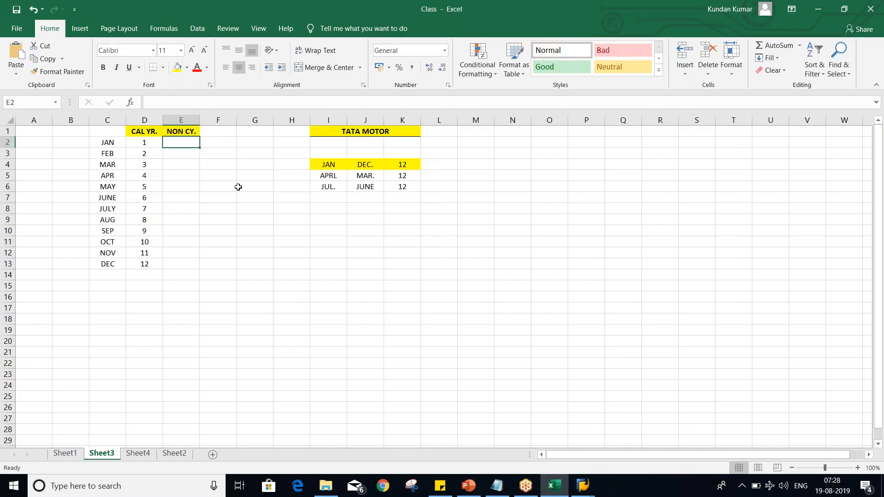
left_click_drag(143, 143, 147, 264)
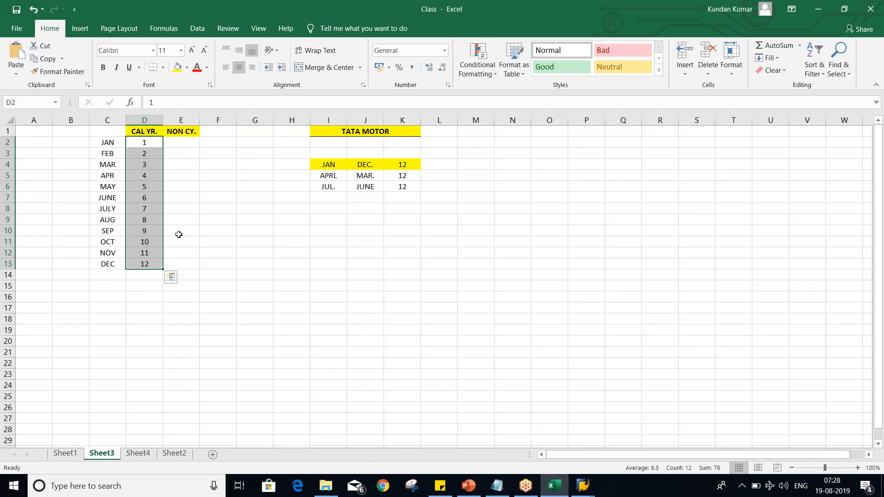
left_click(243, 230)
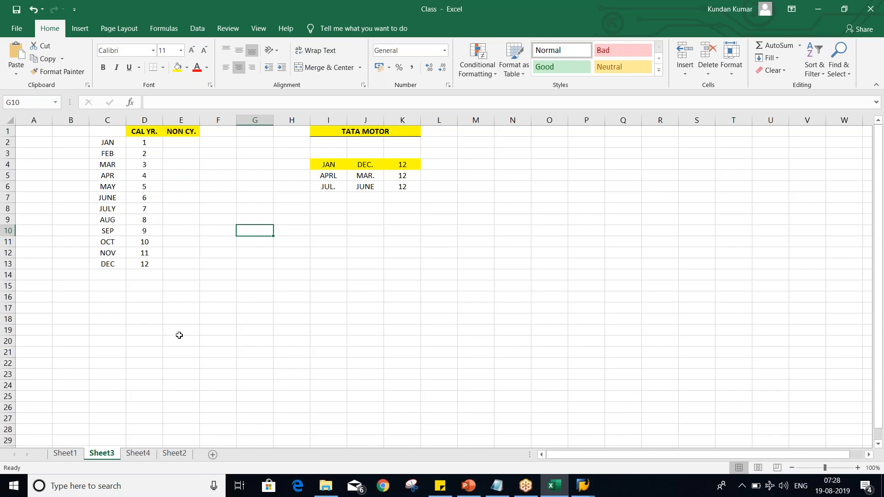
left_click(141, 222)
left_click_drag(107, 223, 149, 222)
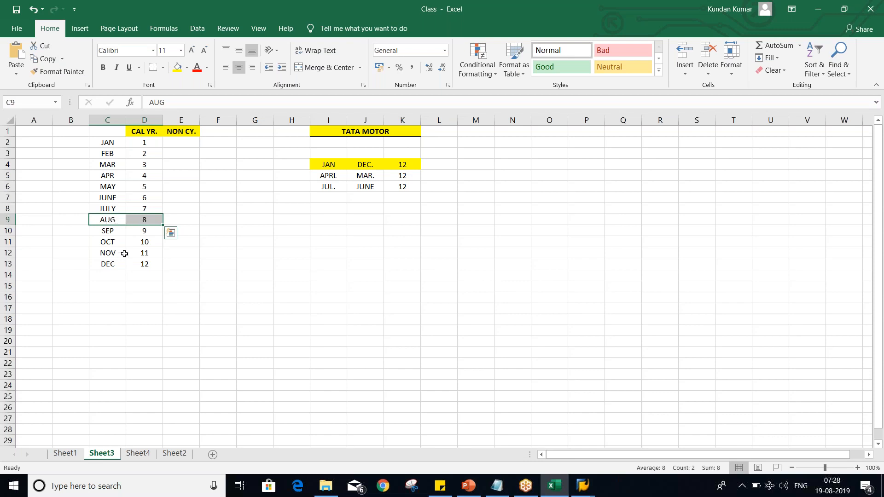
left_click_drag(114, 220, 145, 220)
left_click(187, 217)
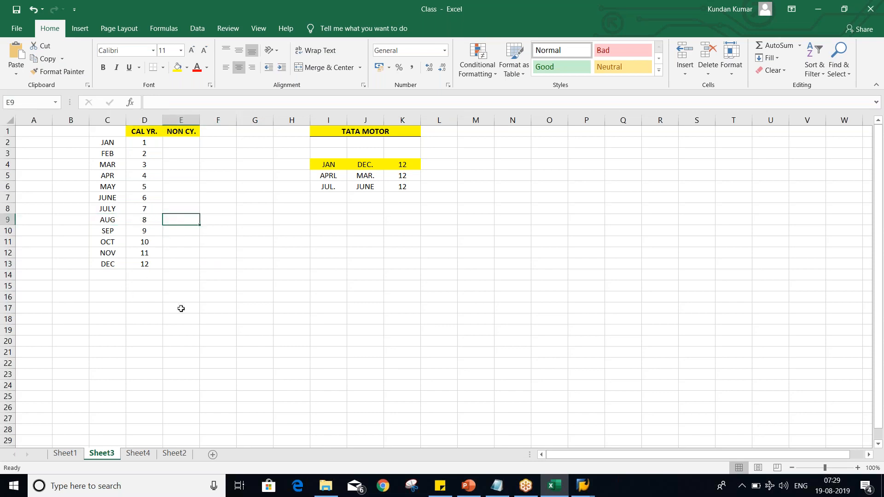
left_click_drag(110, 220, 129, 220)
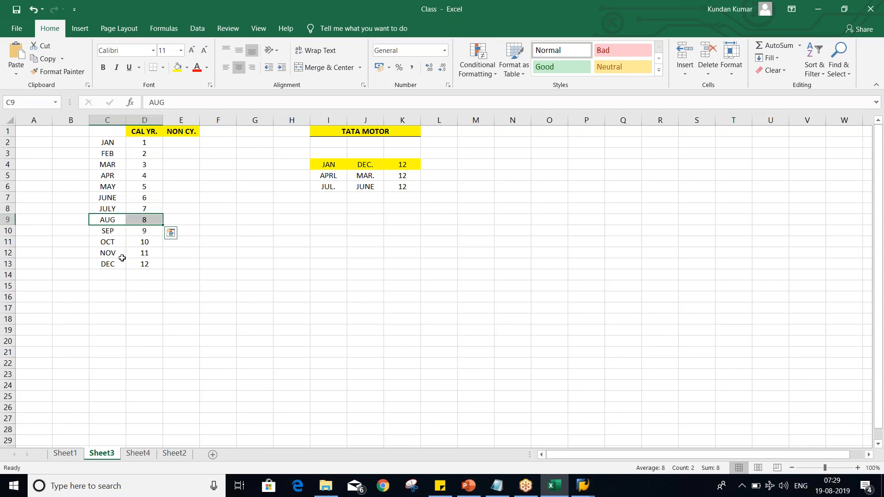
left_click(143, 242)
left_click(99, 166)
left_click(143, 165)
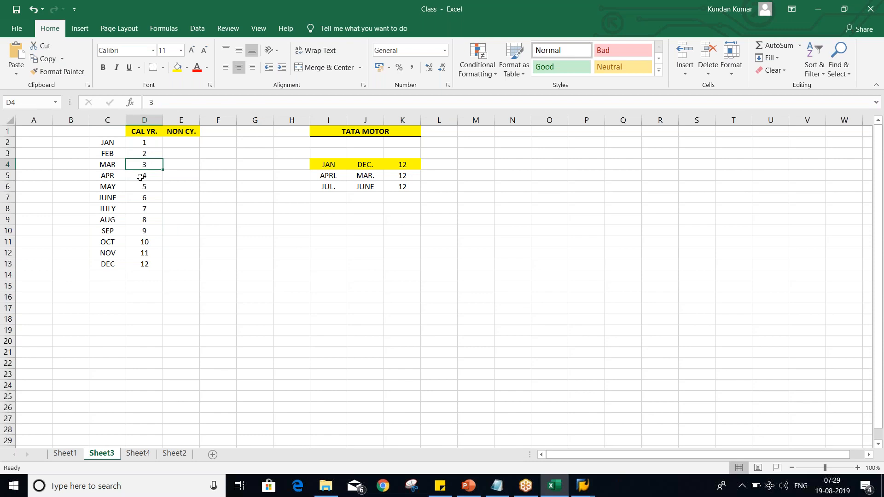
Step: Return to SAP, save variant T2 with the calendar-year option cleared, and open its Periods overview
key("alt+Tab")
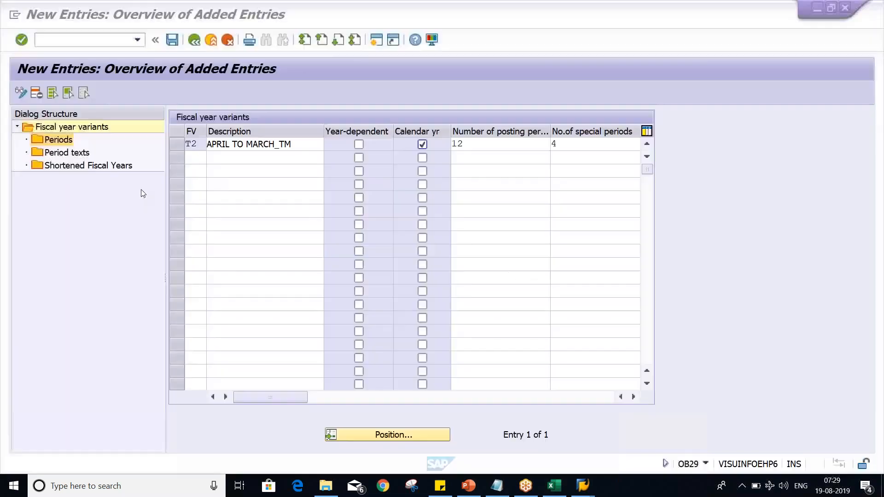
left_click(422, 144)
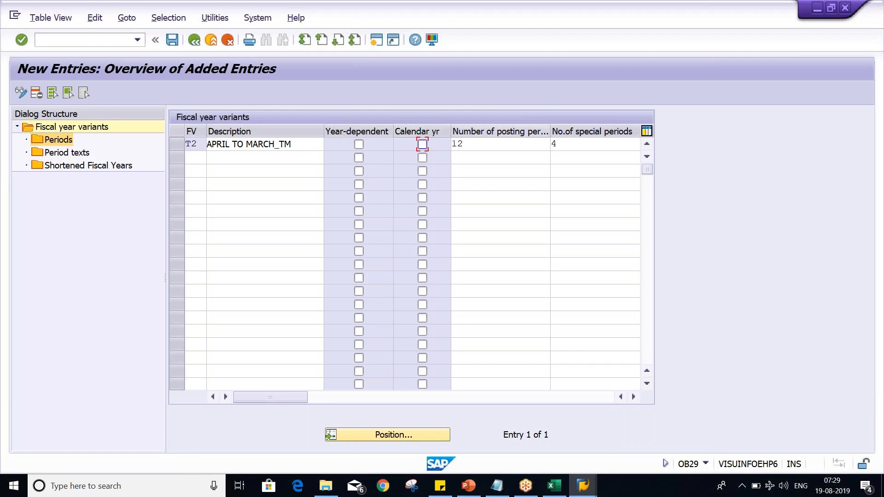
key("Return")
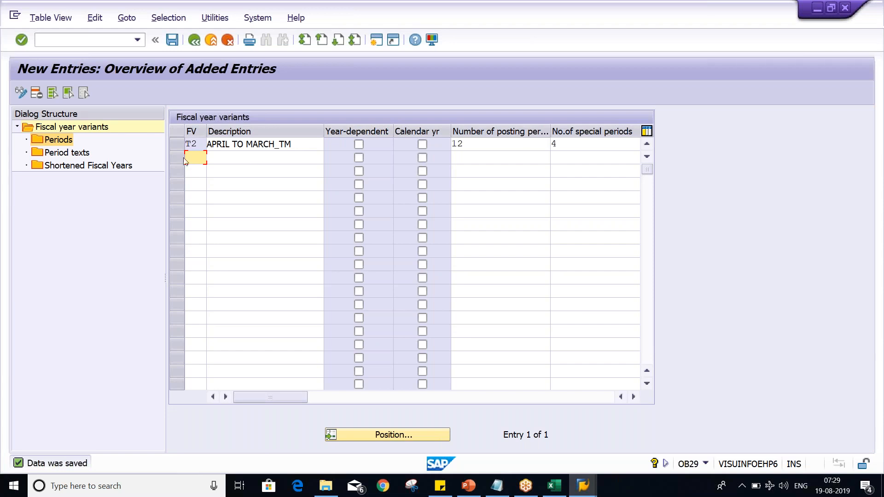
left_click(177, 144)
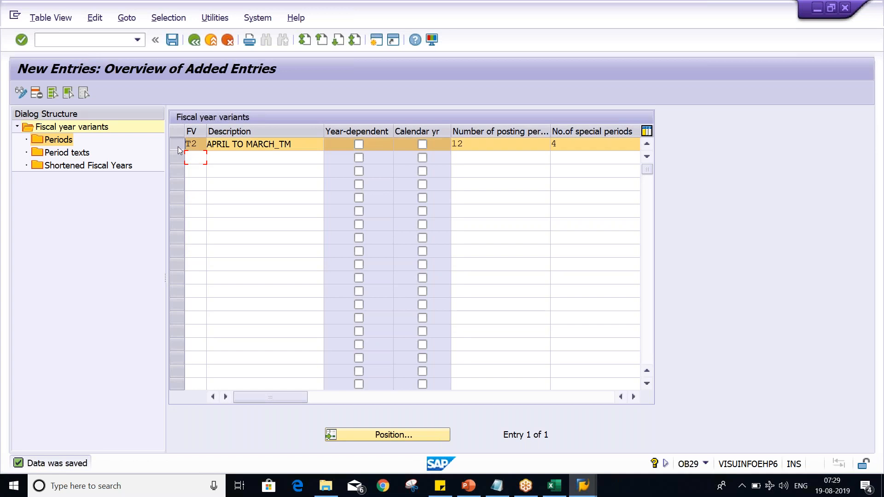
double_click(58, 141)
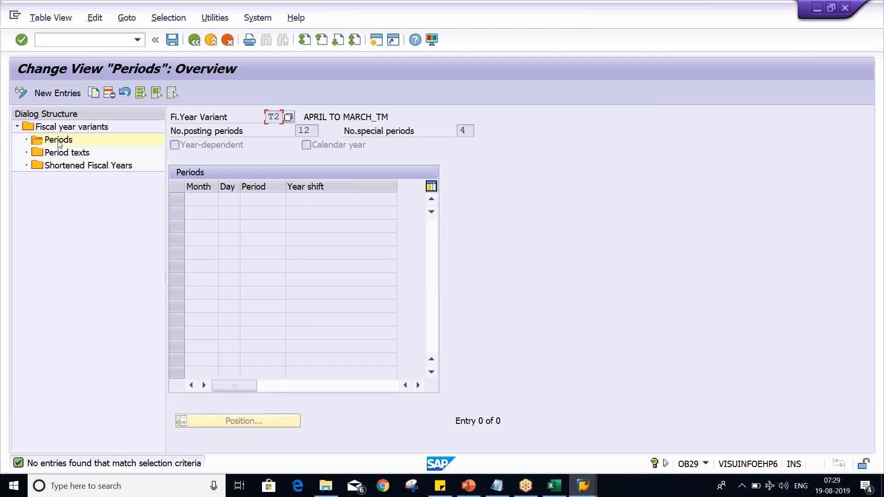
Step: Switch to Excel and number APR to DEC as 1 to 9 in cells E5 to E13 with a fill series
key("alt+Tab")
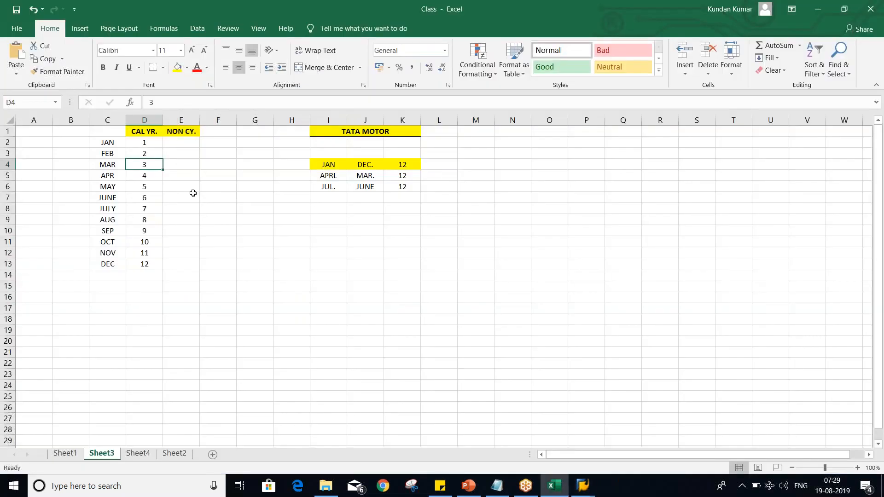
left_click(107, 177)
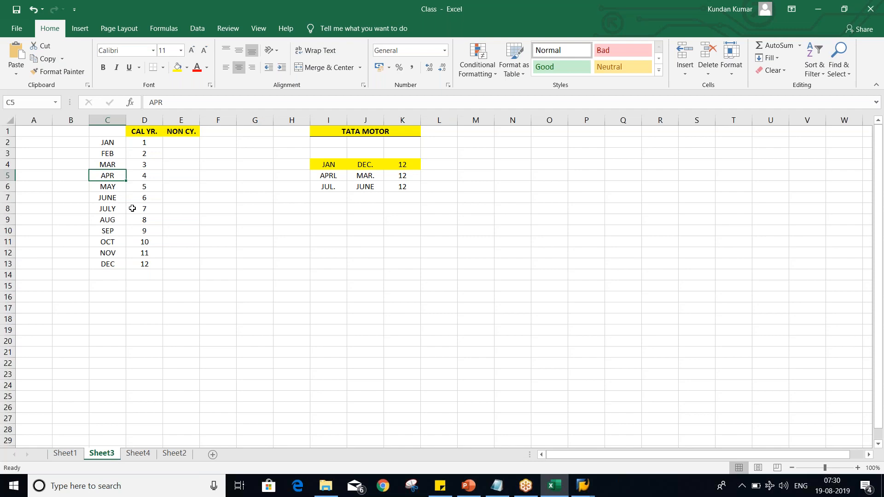
left_click(174, 177)
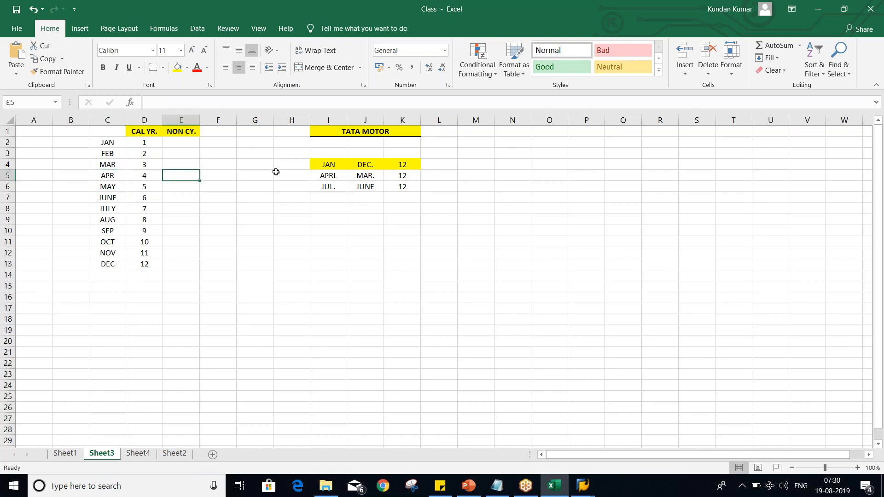
type("1")
key("Return")
left_click(176, 174)
left_click_drag(199, 186, 208, 275)
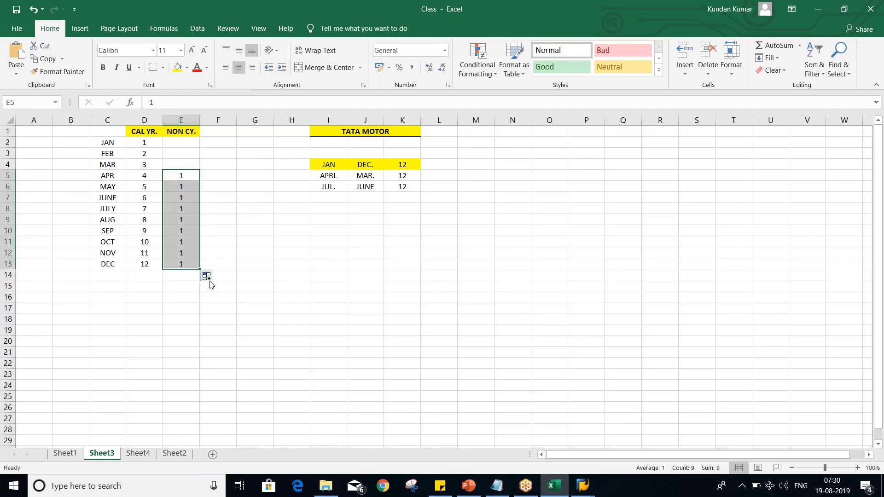
left_click(211, 278)
left_click(228, 304)
left_click(245, 249)
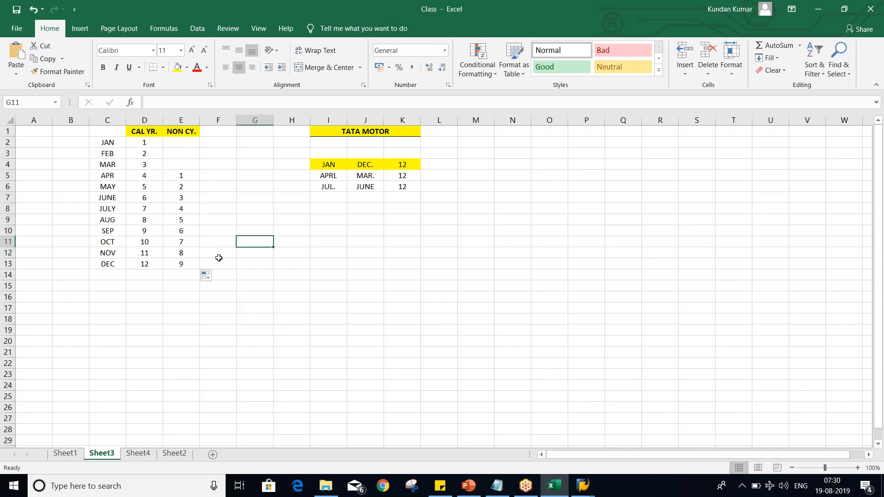
Step: Number JAN, FEB and MAR as 10, 11 and 12 in cells E2 to E4 of the NON CY. column
left_click(93, 264)
left_click(186, 264)
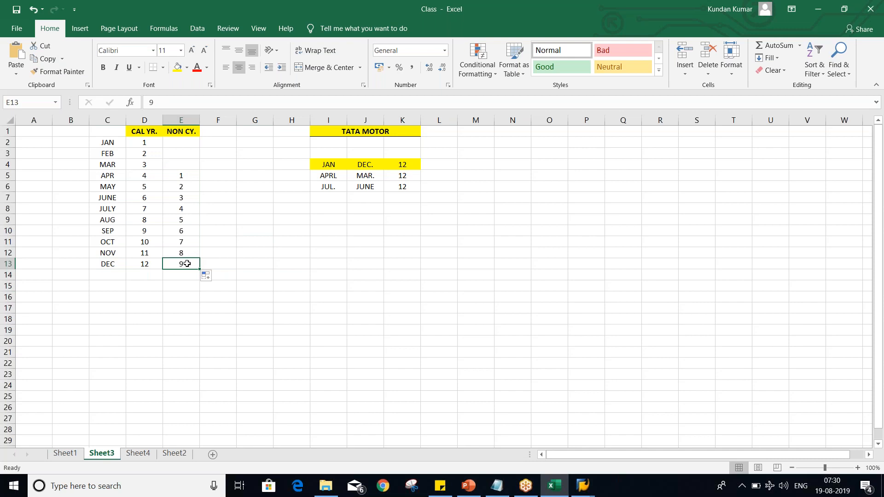
left_click(170, 142)
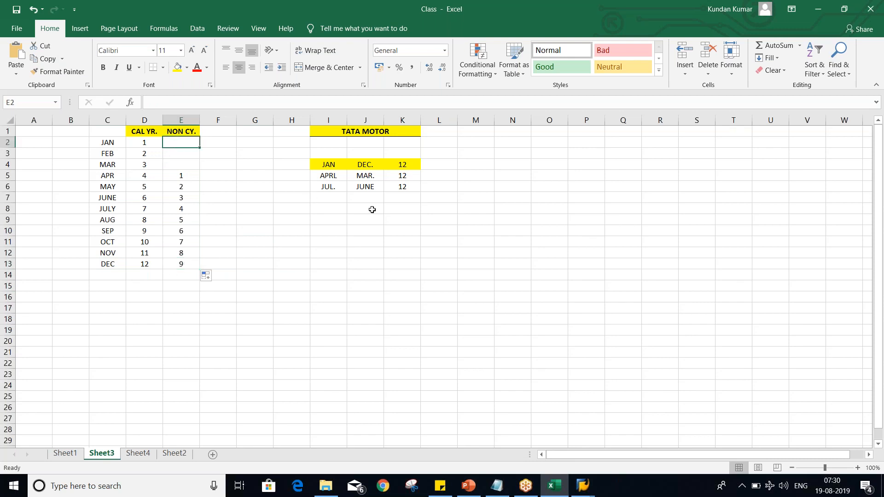
type("10")
key("Return")
type("11")
key("Return")
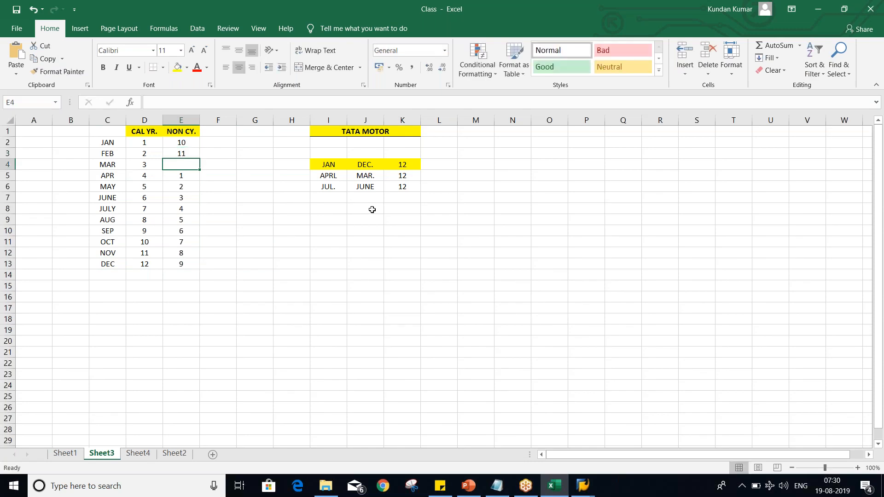
type("12")
key("Return")
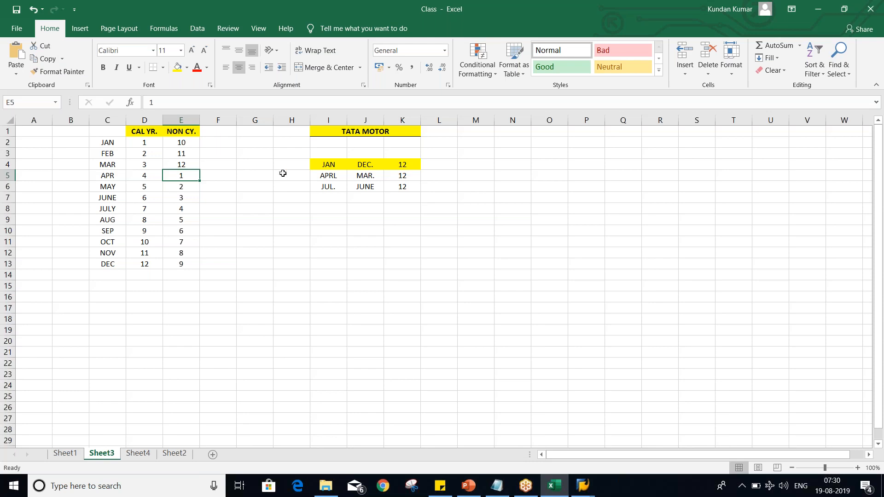
left_click(182, 263)
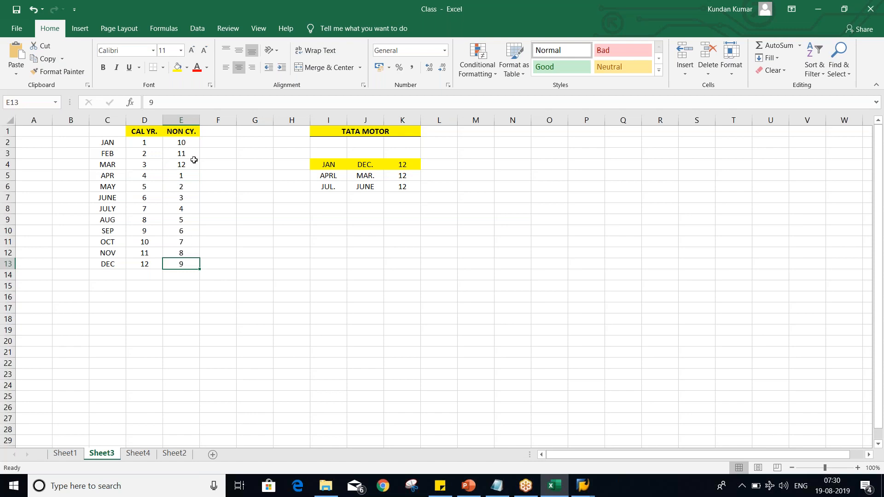
left_click(176, 143)
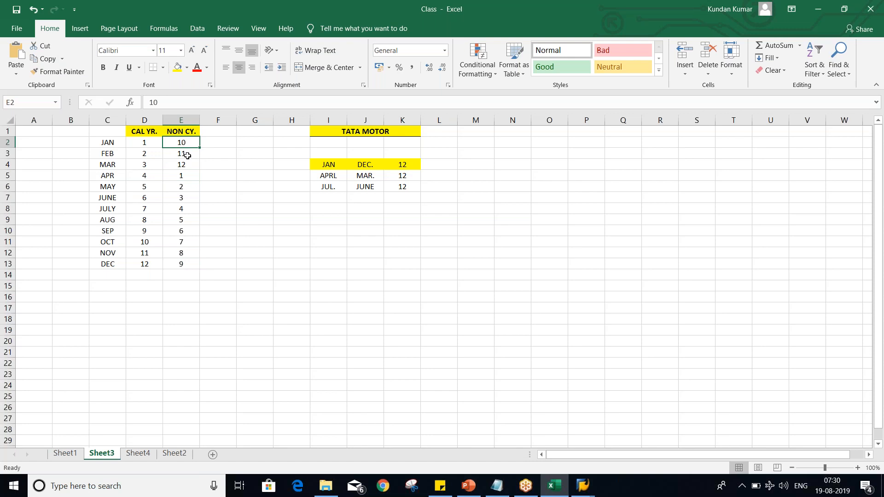
left_click(184, 154)
left_click(185, 168)
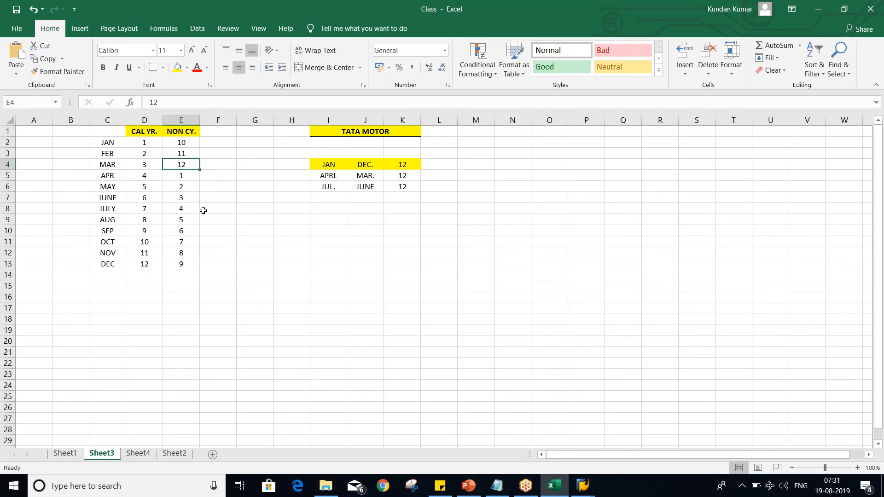
Step: Start new period entries for T2 in SAP and fill the Month column with 1 to 12 copied from Excel cells D2:D13
key("alt+Tab")
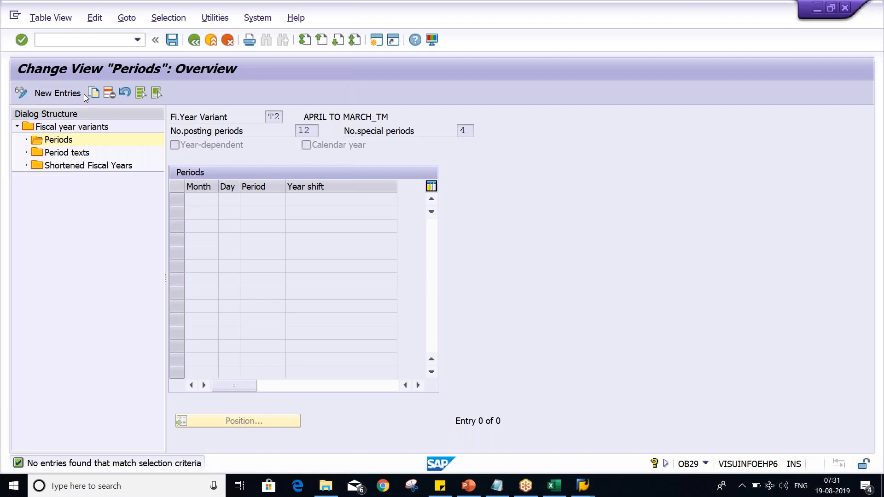
left_click(59, 94)
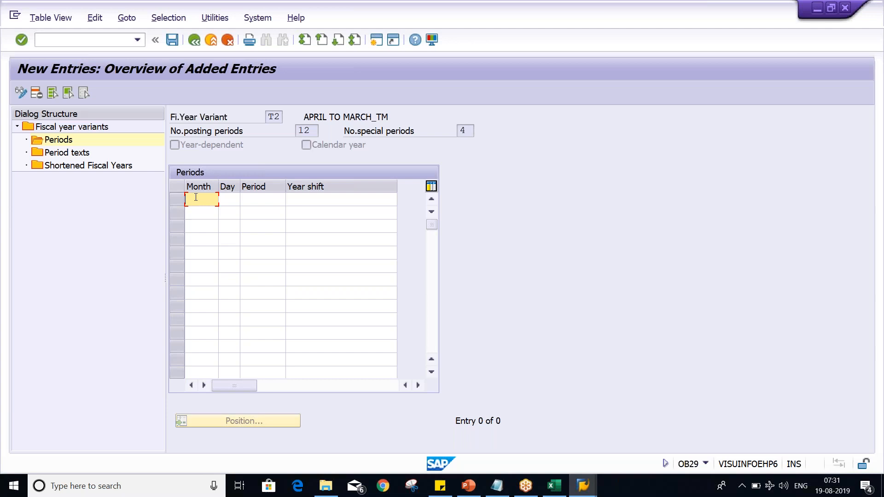
key("alt+Tab")
left_click_drag(144, 143, 155, 264)
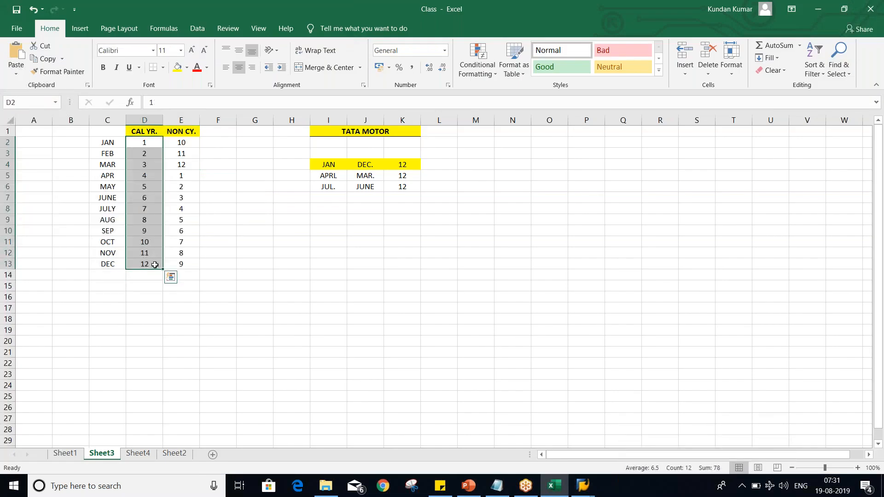
key("ctrl+c")
key("alt+Tab")
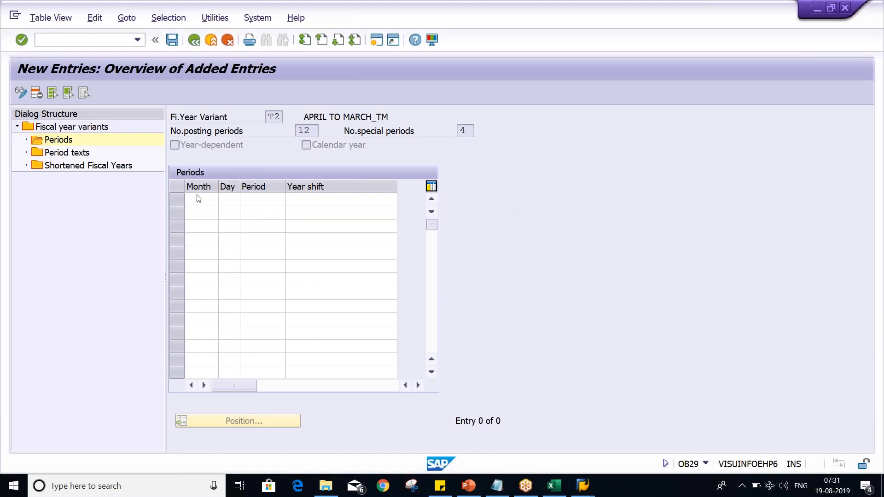
left_click(198, 198)
key("ctrl+v")
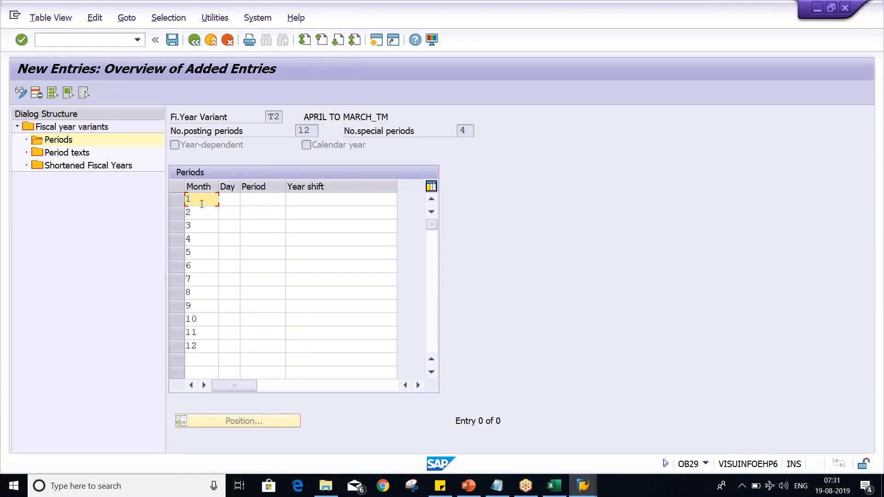
Step: Place the cursor in the first Day field and switch to the Excel month table
left_click(226, 200)
key("alt+Tab")
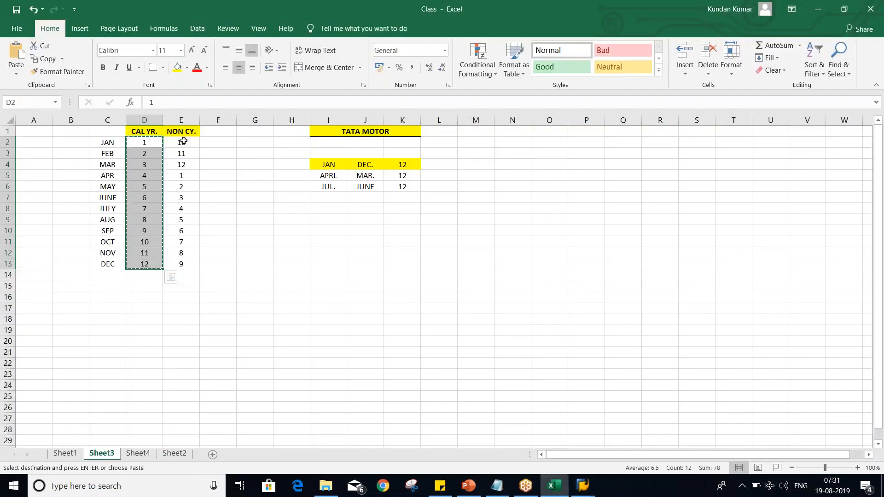
left_click(177, 120)
right_click(178, 121)
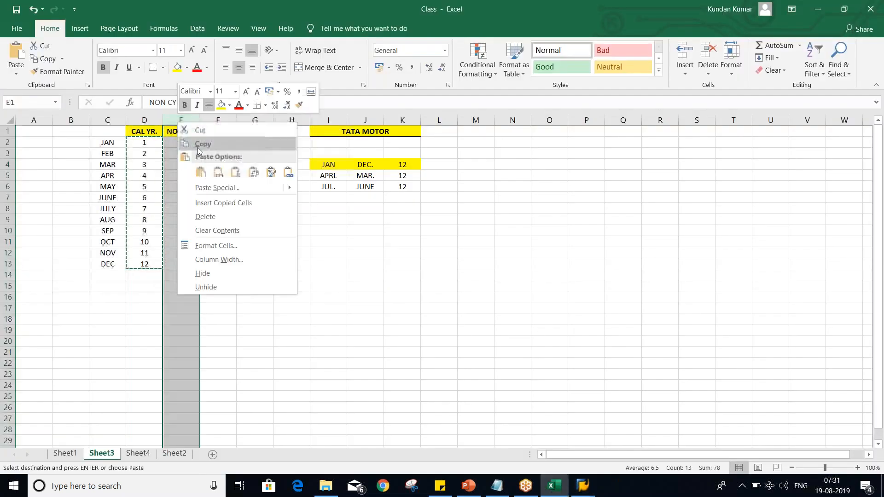
key("Escape")
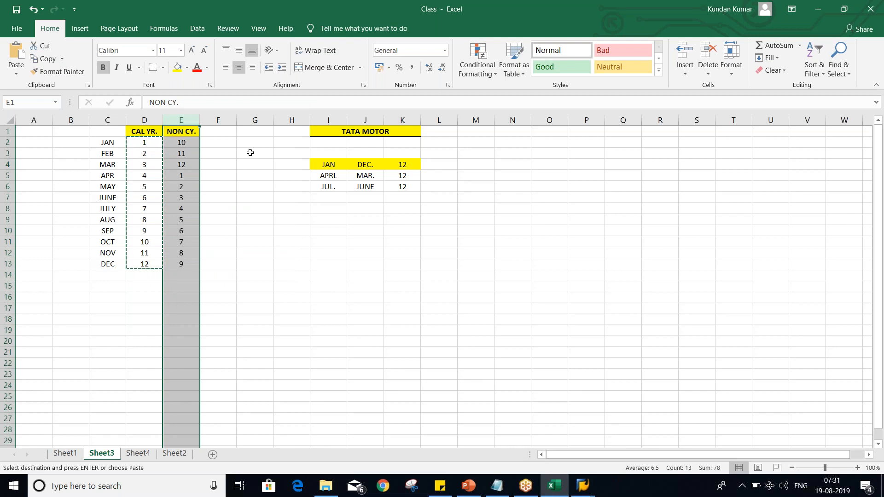
Step: Enter the day counts 31 for JAN in F2 and 29 for FEB in F3
left_click(231, 143)
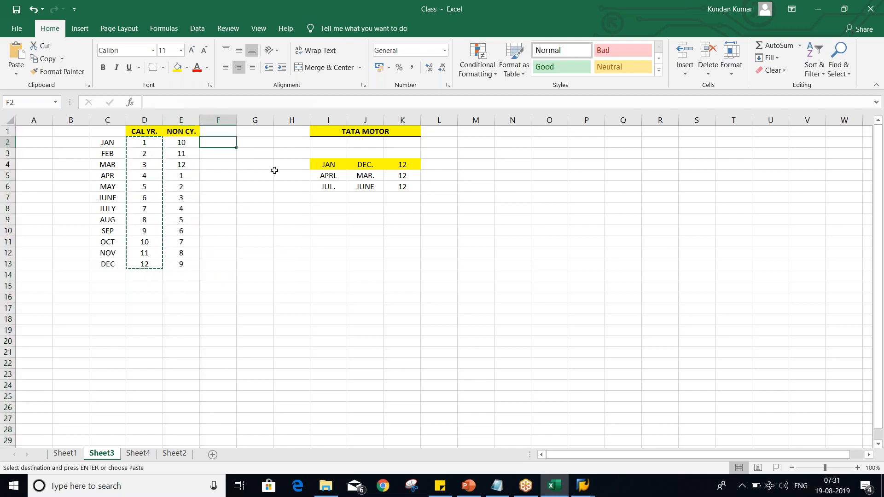
type("31")
key("Return")
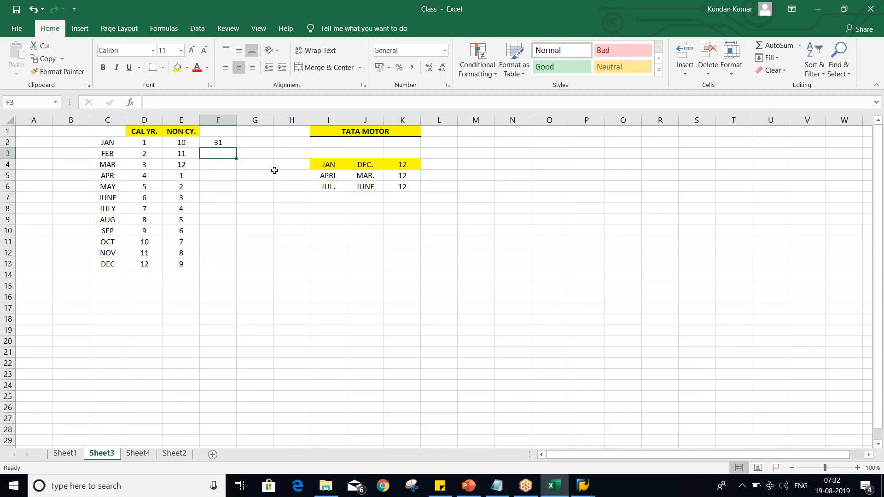
left_click(757, 313)
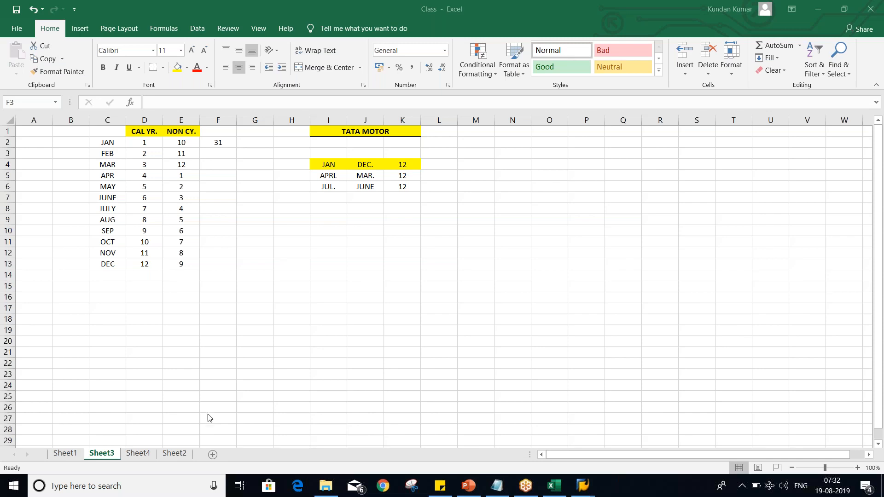
left_click(219, 158)
type("29")
key("Return")
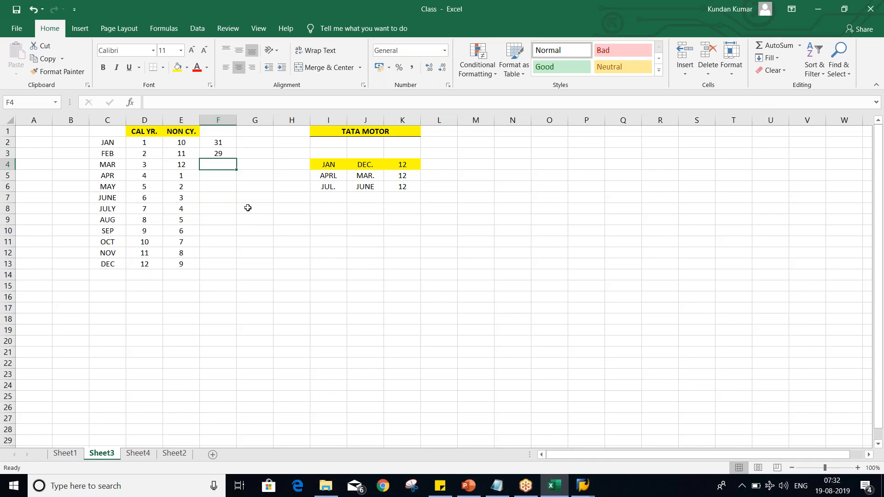
Step: Enter the day counts 31 for MAR, 30 for APR and 31 for MAY in cells F4 to F6
left_click_drag(219, 143, 221, 153)
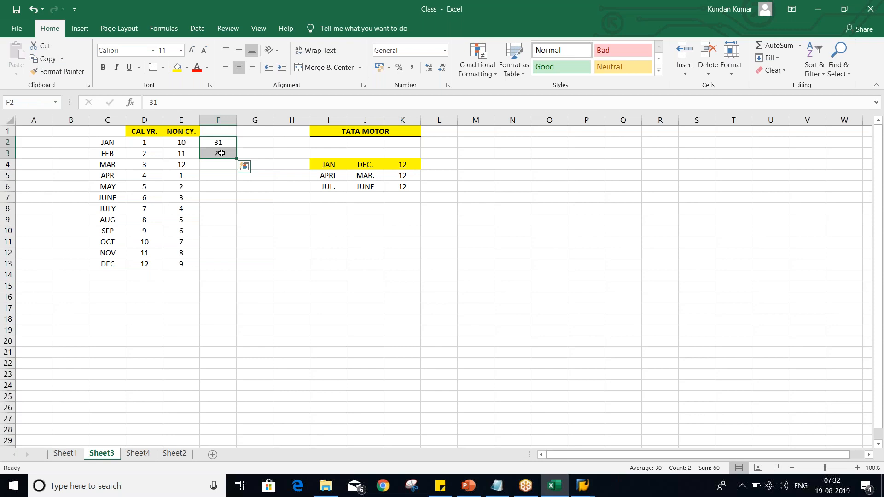
left_click(222, 153)
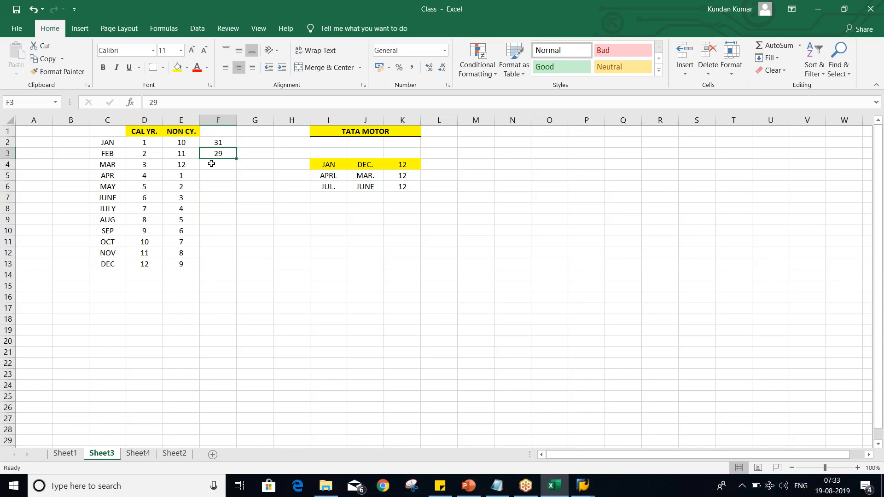
left_click(211, 164)
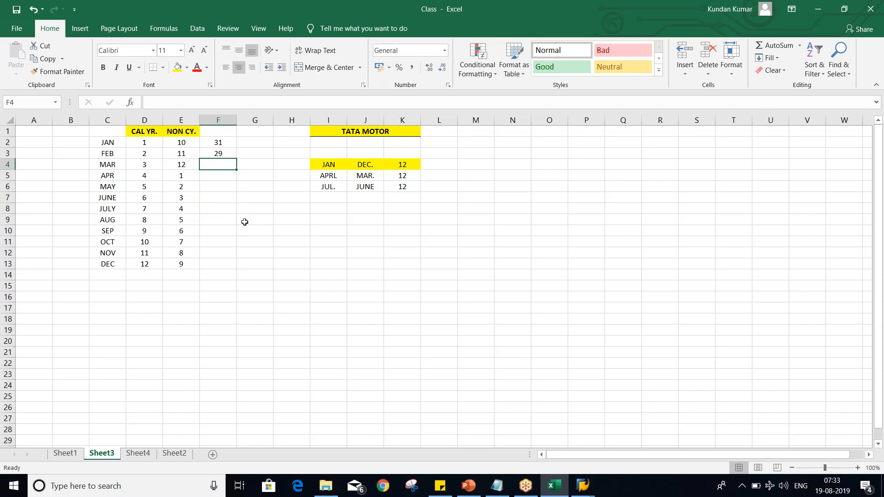
type("31")
key("Return")
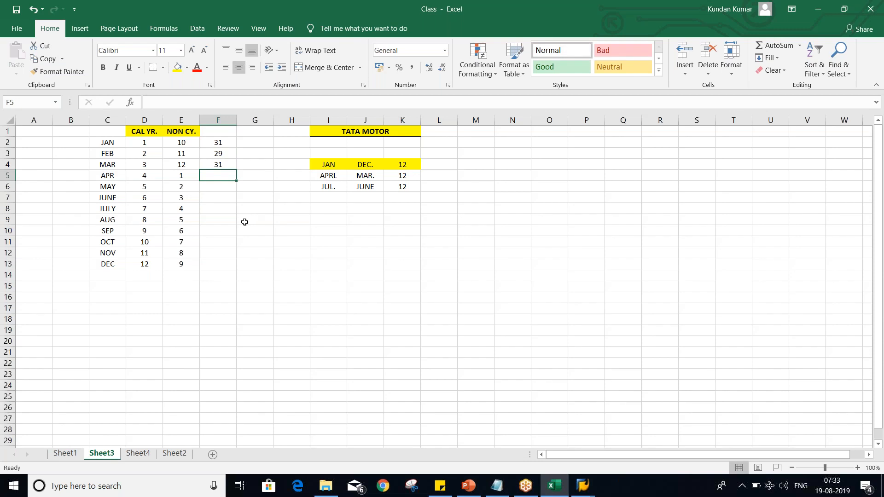
type("30")
key("Return")
type("31")
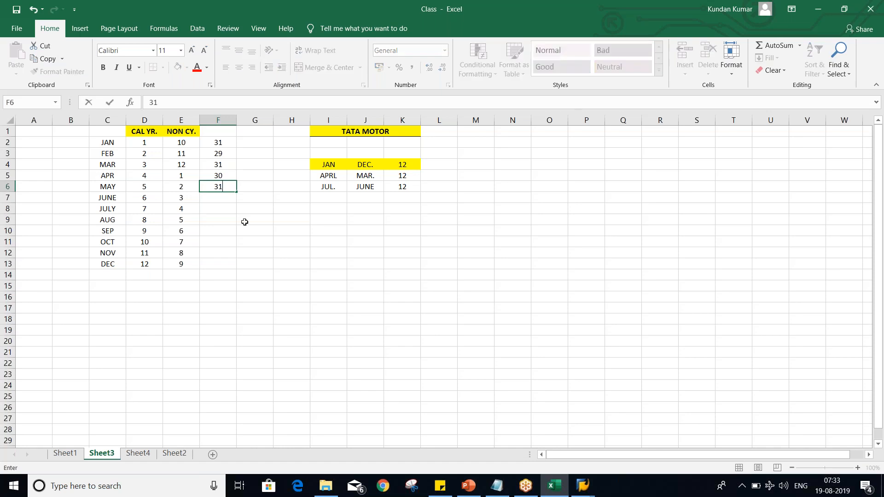
key("Return")
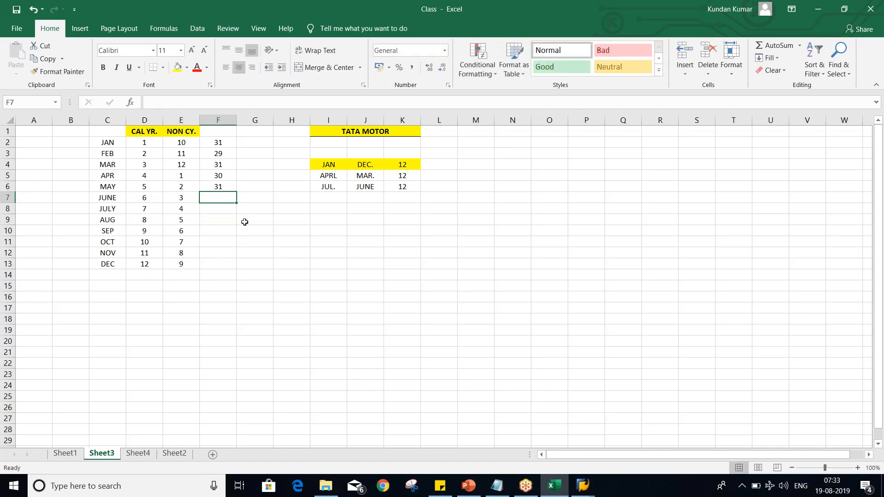
Step: Enter the day counts 30, 31, 31, 30, 31, 30 and 31 for JUNE to DEC in cells F7 to F13
type("30")
key("Return")
type("31")
key("Return")
type("31")
key("Return")
type("30")
key("Return")
type("31")
key("Return")
type("30")
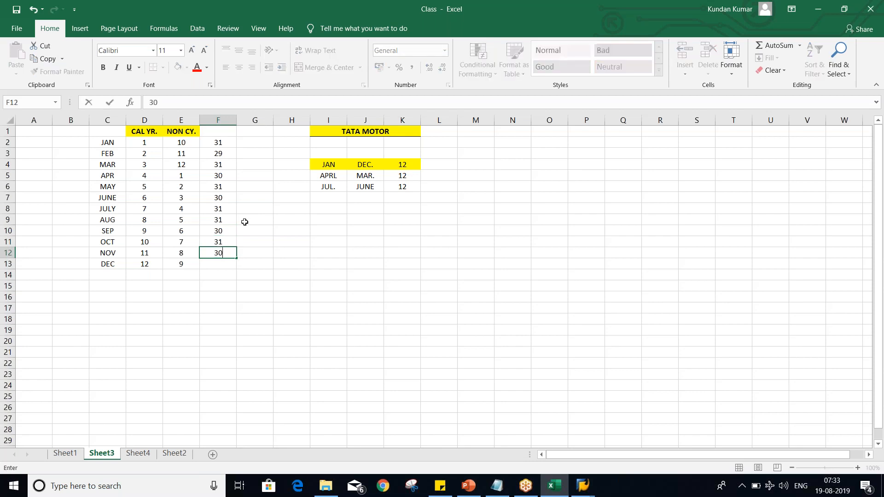
key("Return")
type("31")
key("Return")
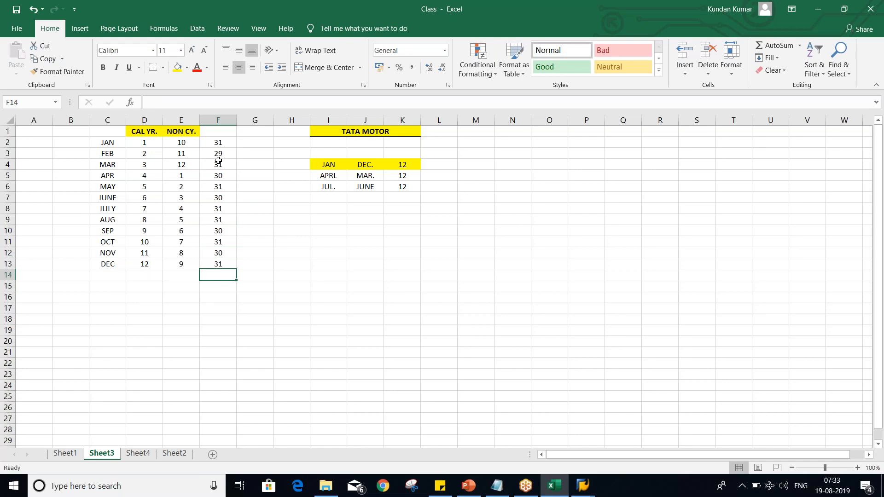
Step: Add the heading DAYS in F1 and format it bold with a yellow fill
left_click(227, 133)
type("DAYS")
key("Return")
left_click(228, 133)
key("ctrl+b")
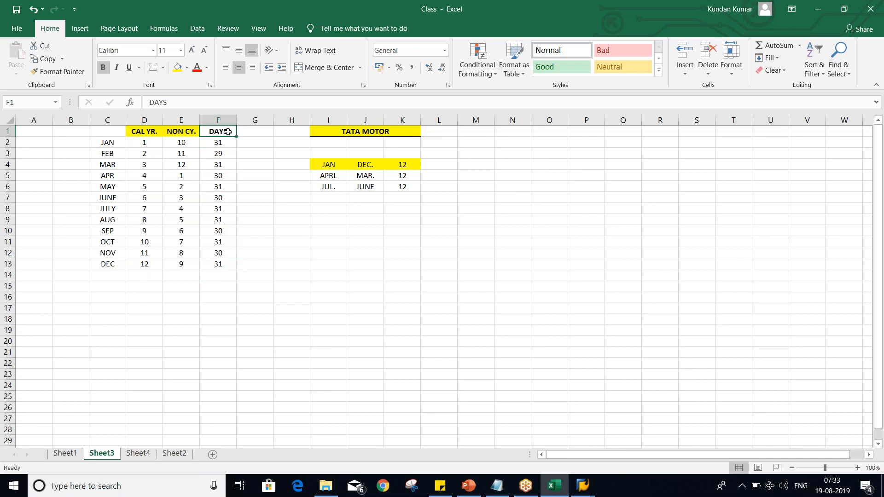
left_click(178, 67)
left_click(257, 220)
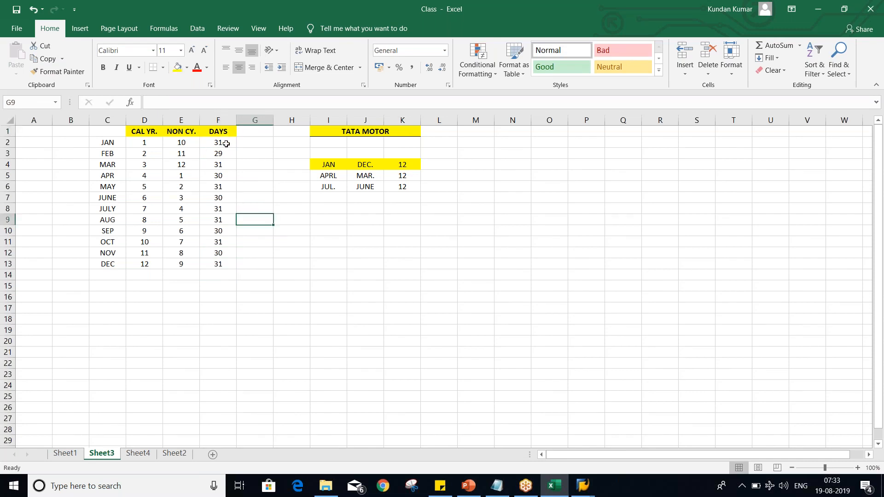
left_click_drag(222, 142, 222, 264)
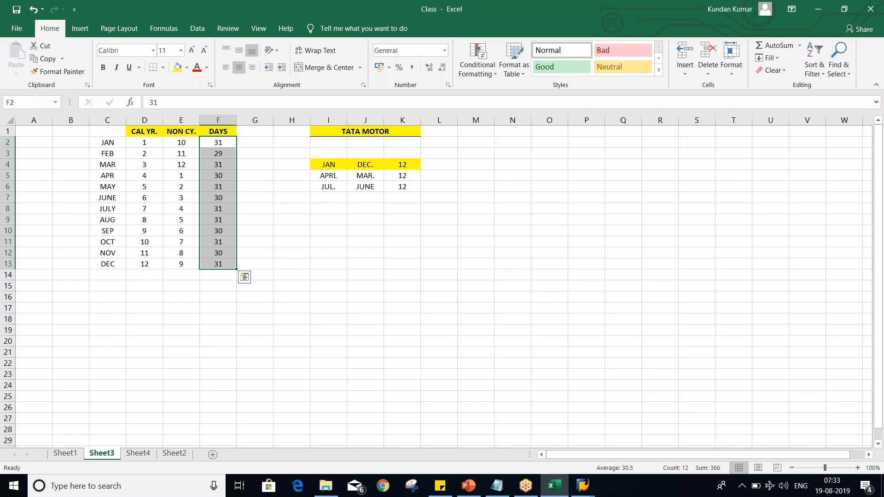
left_click(214, 140)
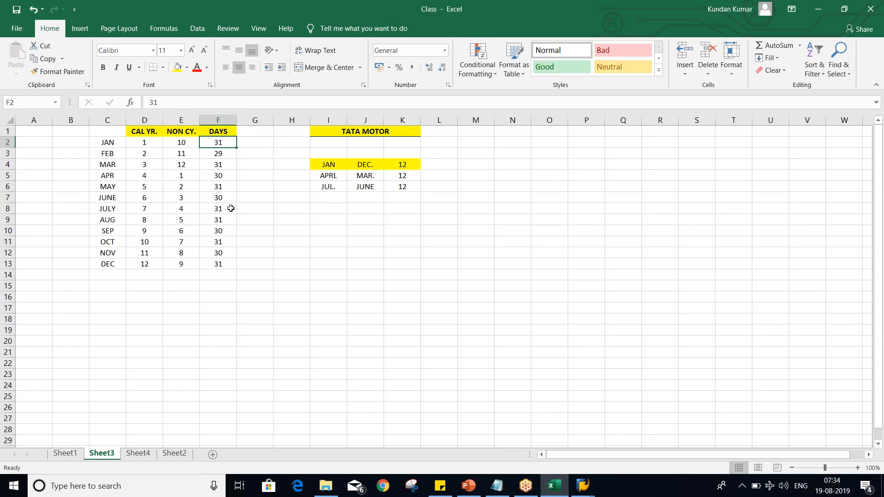
left_click_drag(211, 145, 228, 260)
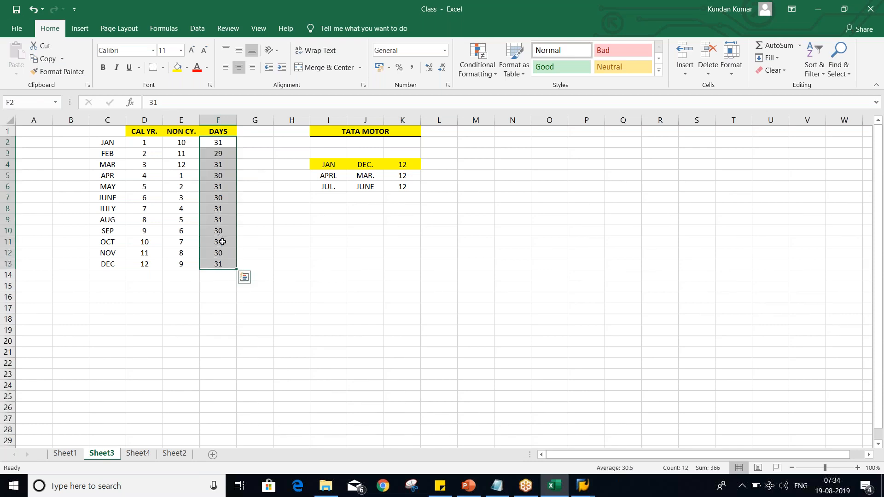
left_click(222, 242)
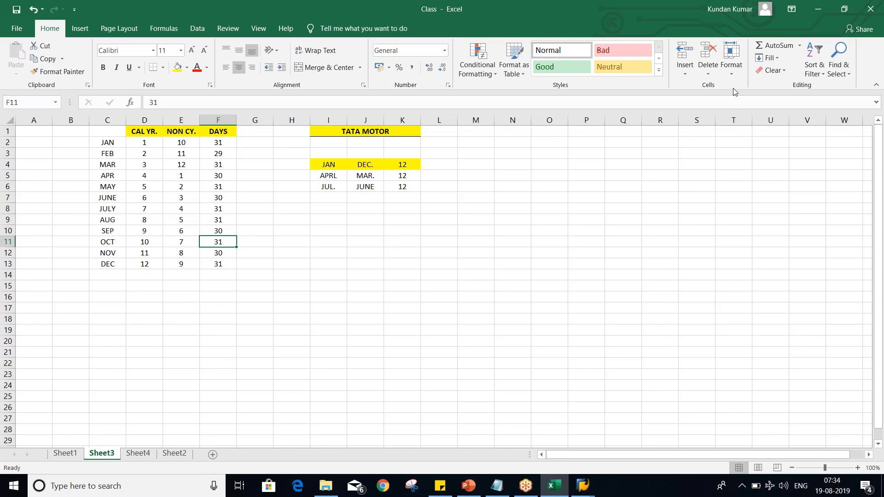
left_click(360, 286)
Step: Copy the day counts in F2:F13 and paste them into the Day column of the SAP Periods table, starting at month 1
left_click_drag(210, 143, 219, 263)
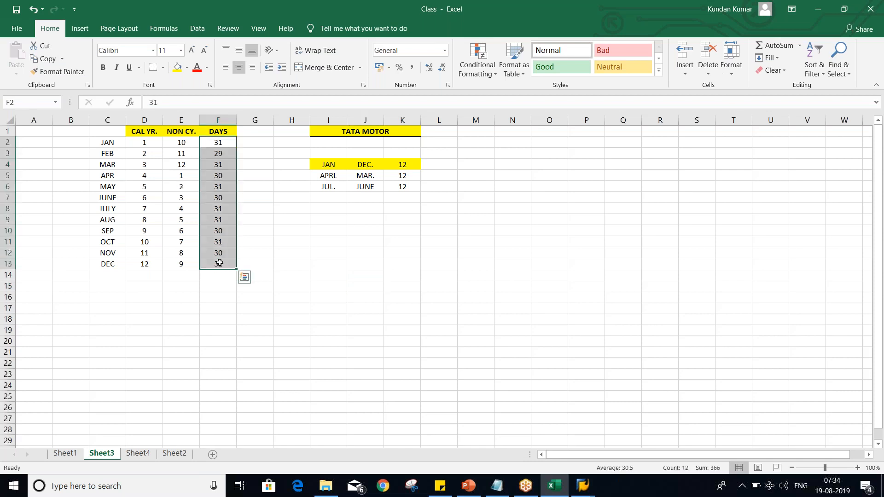
key("ctrl+c")
key("alt+Tab")
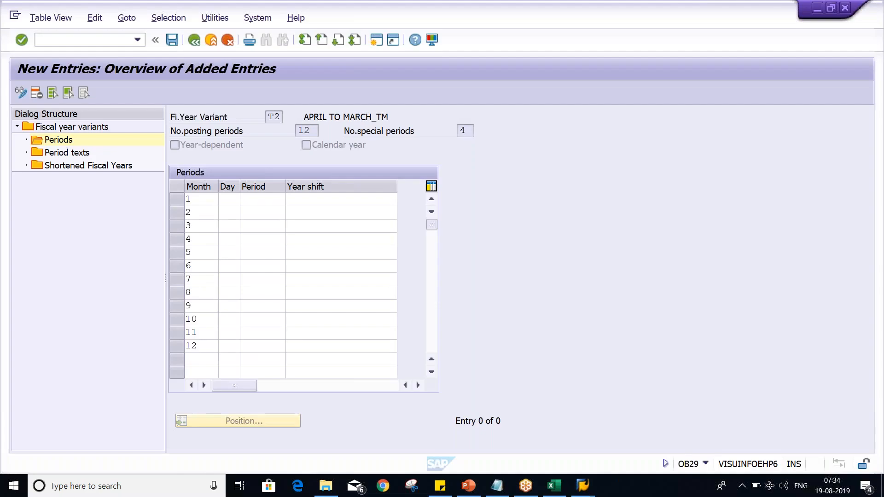
left_click(224, 199)
key("ctrl+v")
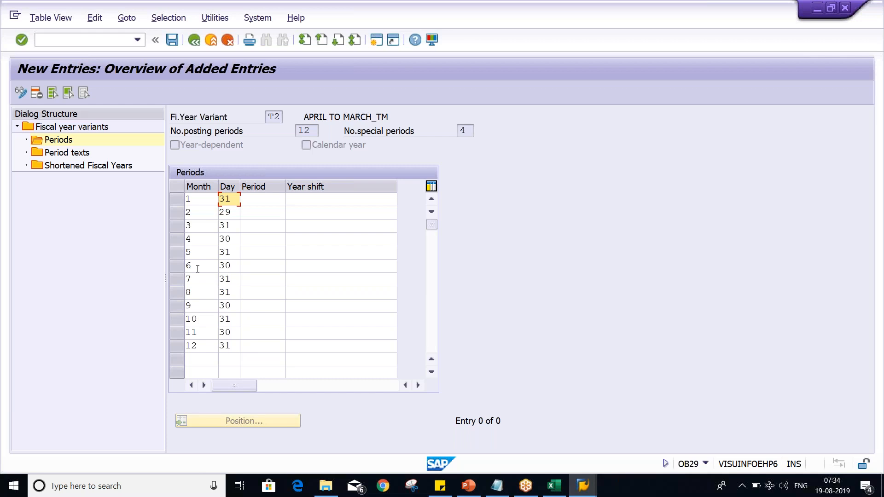
Step: Enter period 1 for month 4 in the Periods table
left_click(254, 242)
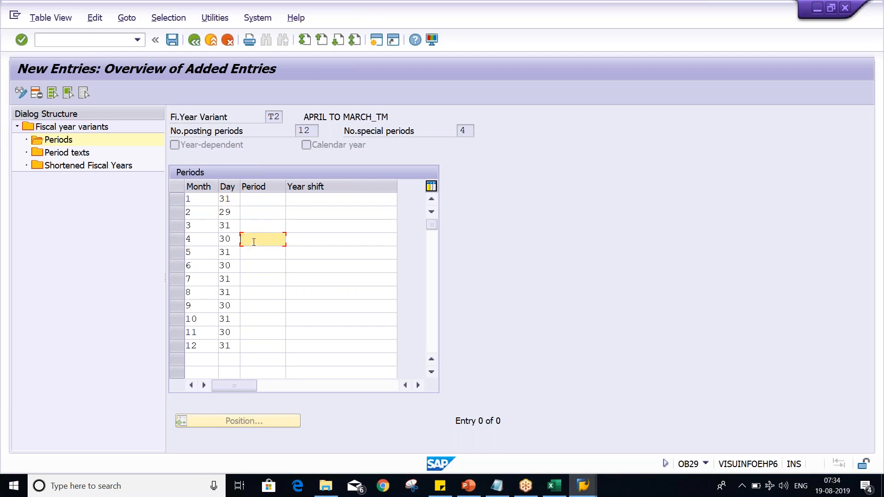
type("1")
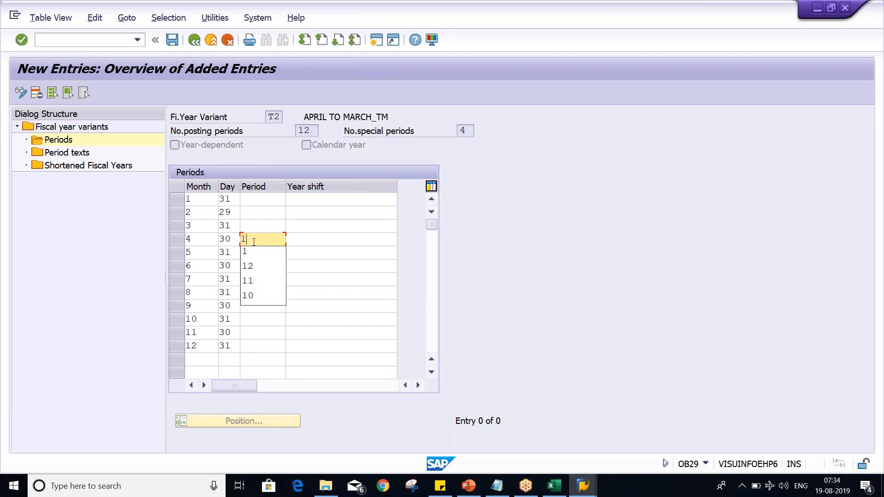
left_click(292, 235)
left_click(254, 252)
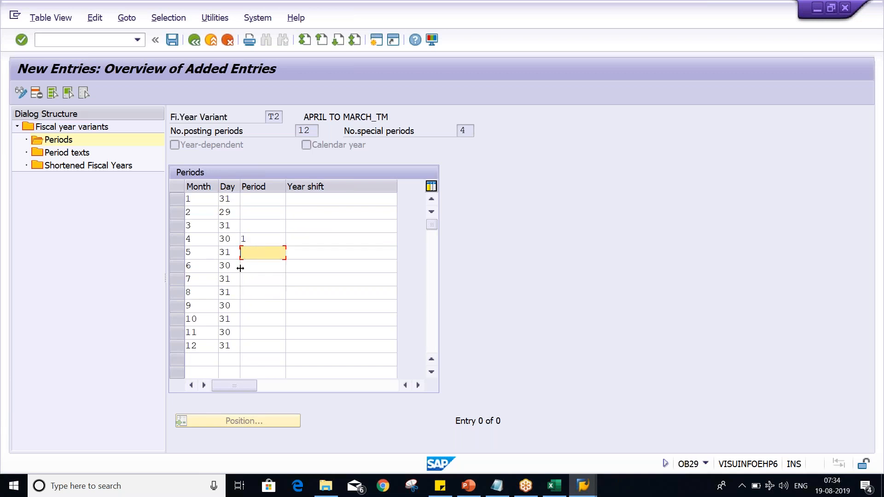
left_click(253, 346)
left_click(245, 200)
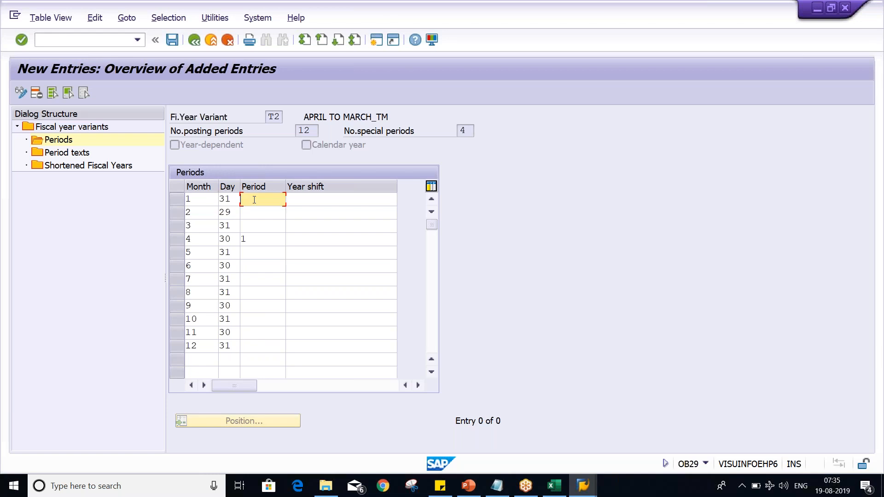
left_click(254, 213)
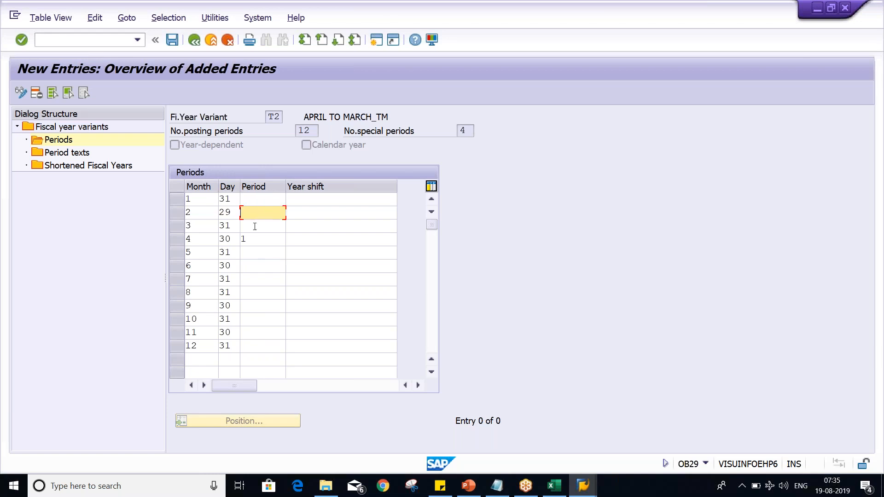
left_click(254, 226)
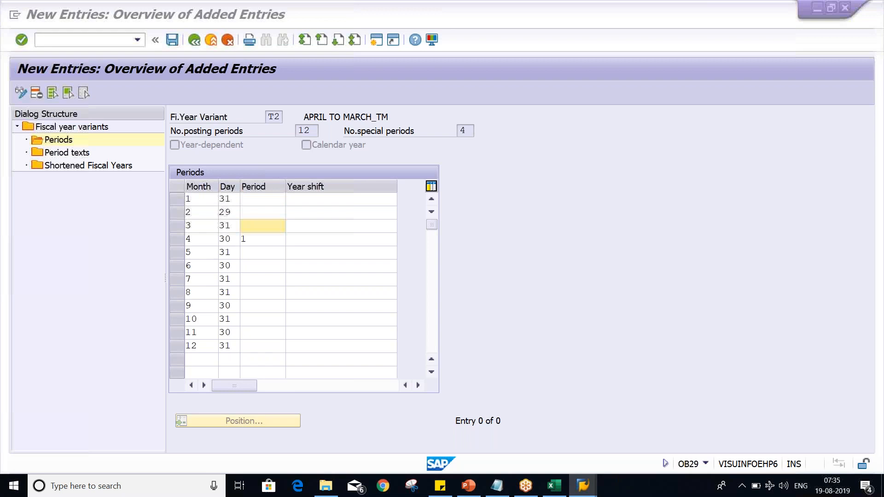
Step: Copy the NON CY. numbers in E2:E13 from Excel and paste them into SAP's Period column, starting at month 1
key("alt+Tab")
left_click(180, 142)
left_click_drag(179, 142, 177, 264)
key("ctrl+c")
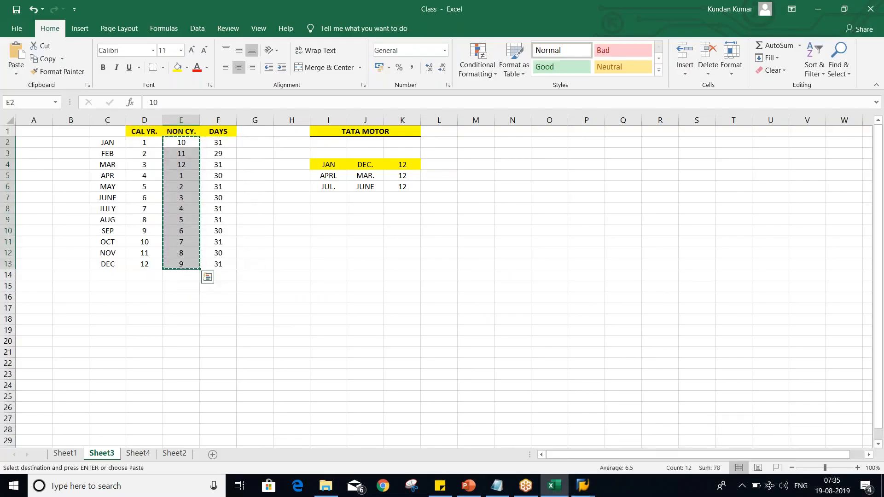
key("alt+Tab")
left_click(259, 199)
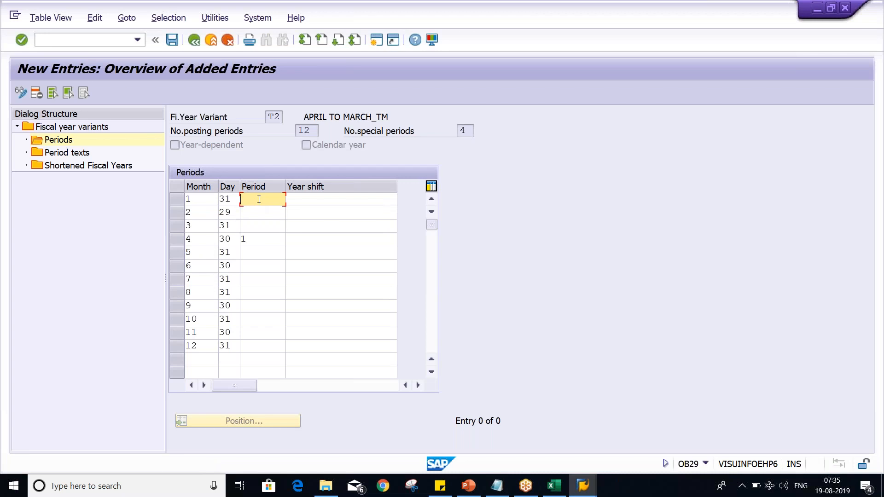
key("ctrl+v")
Step: Re-enter 1 as the month in the first row and submit the period entries
double_click(197, 202)
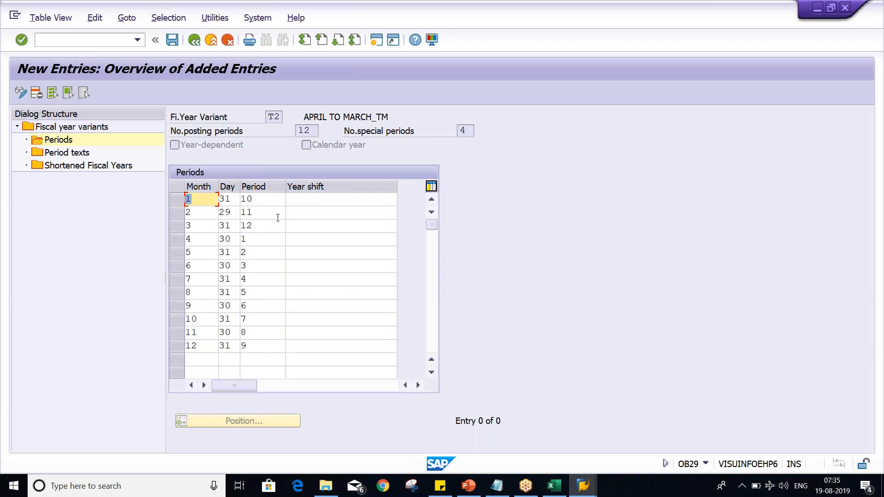
key("BackSpace")
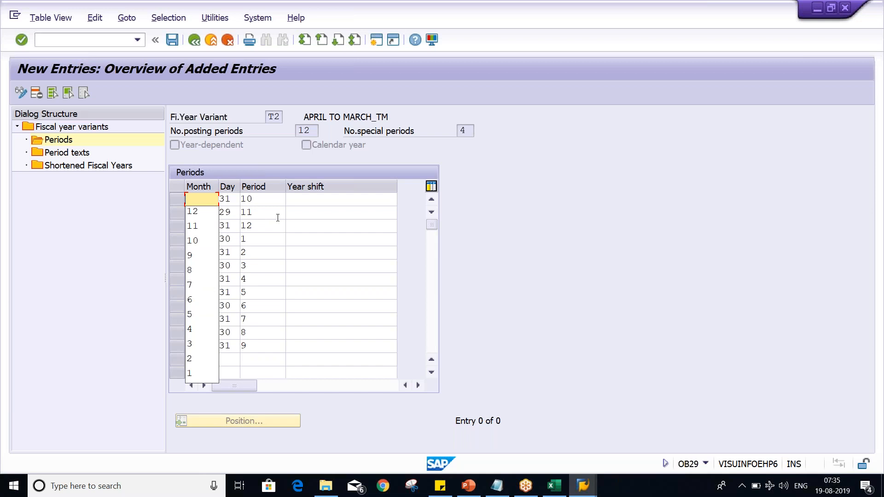
type("1")
left_click(300, 202)
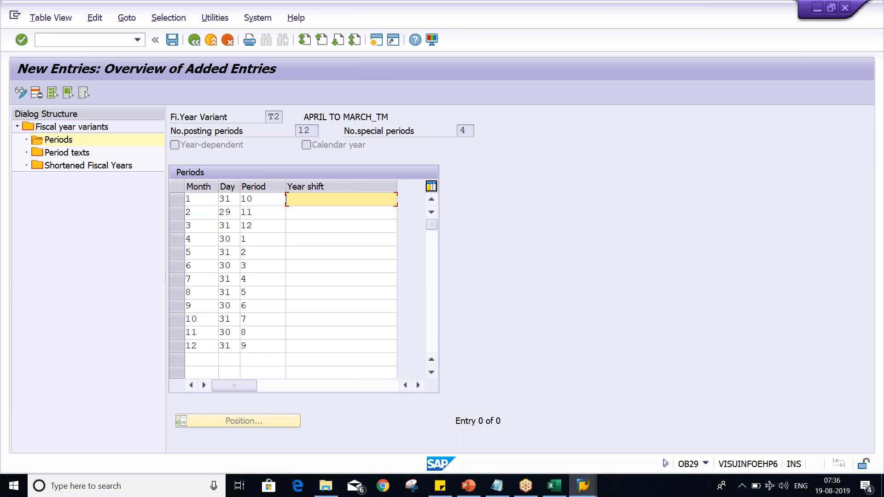
left_click(311, 213)
left_click(272, 214)
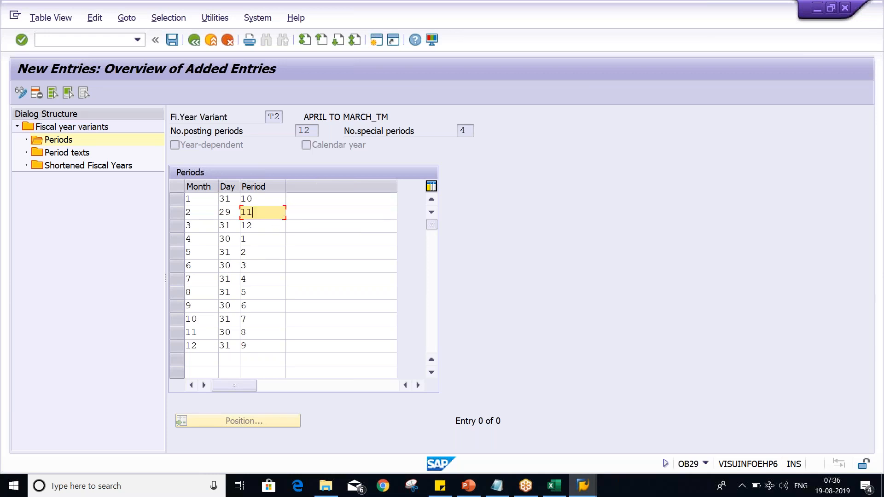
key("Return")
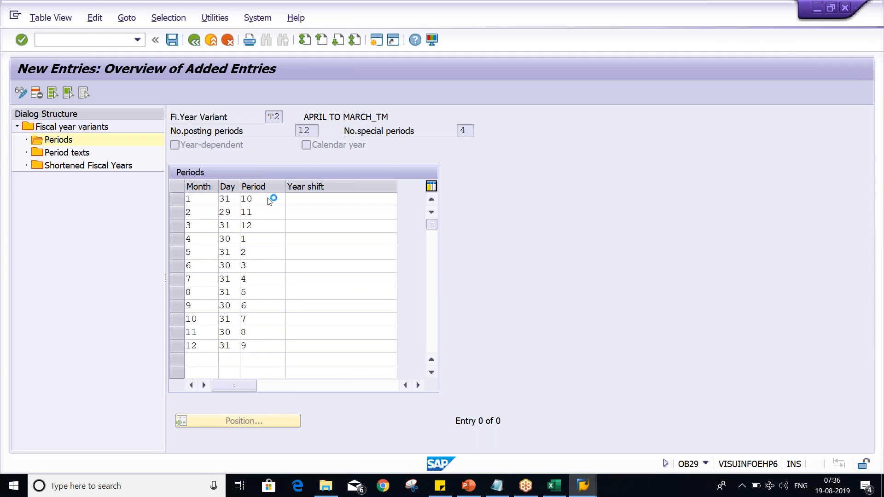
Step: Switch to Excel and add the heading YEAR SHFT in G1, declining the detailed description of the SAP connection error
key("alt+Tab")
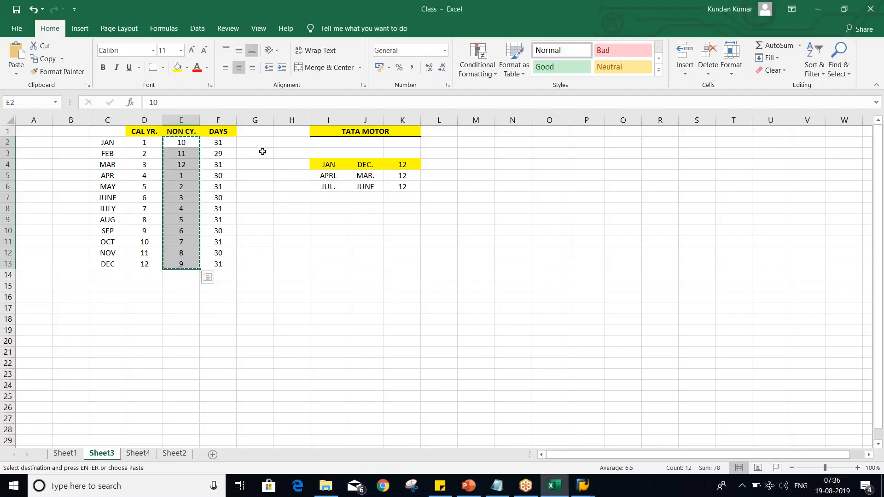
left_click(256, 131)
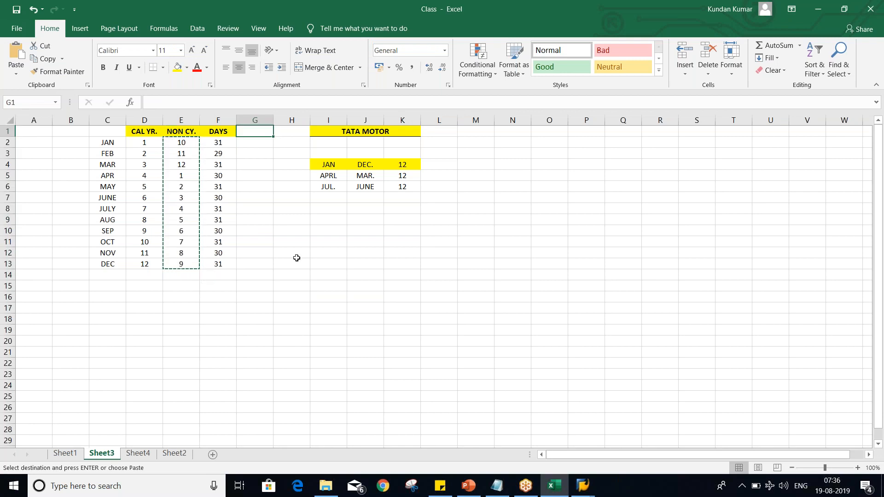
type("Y")
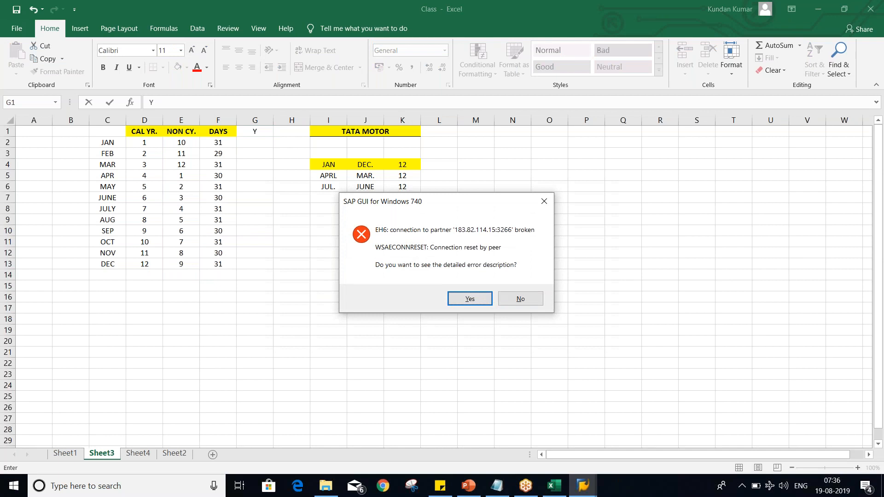
left_click(523, 301)
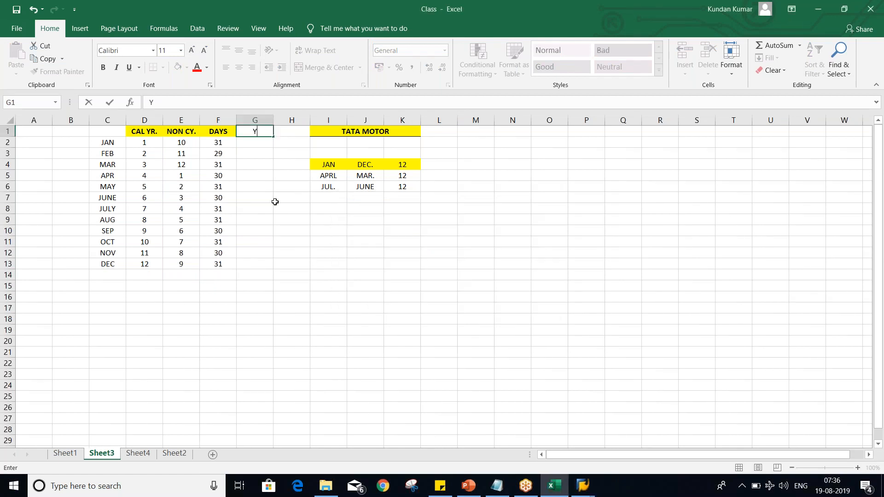
type("EAR SHFT")
key("Return")
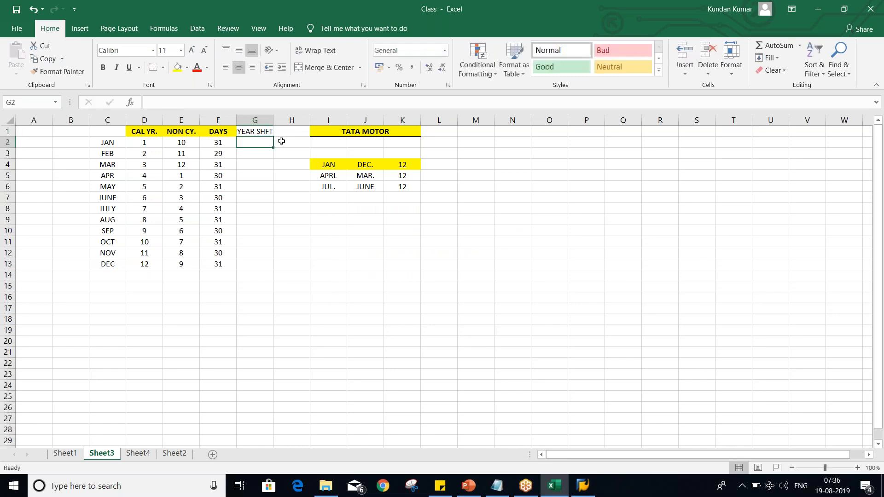
Step: Shorten the heading in G1 to YR SHFT
left_click(264, 133)
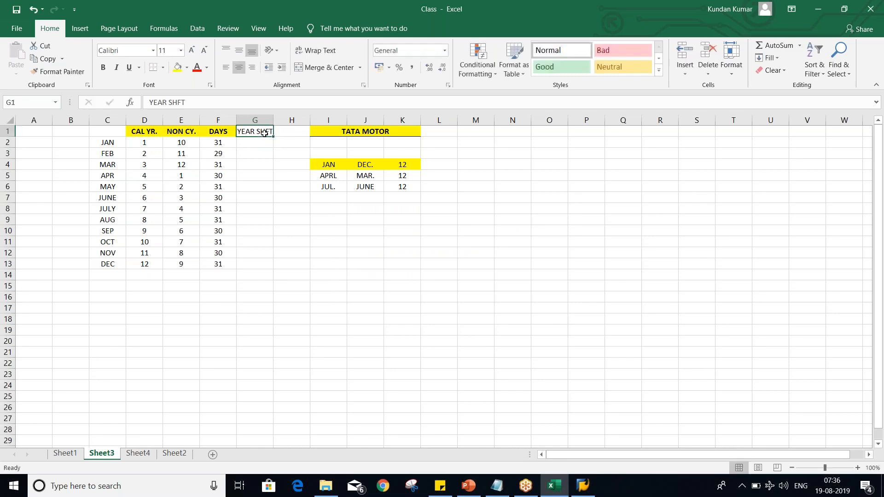
left_click(163, 102)
key("BackSpace")
key("BackSpace")
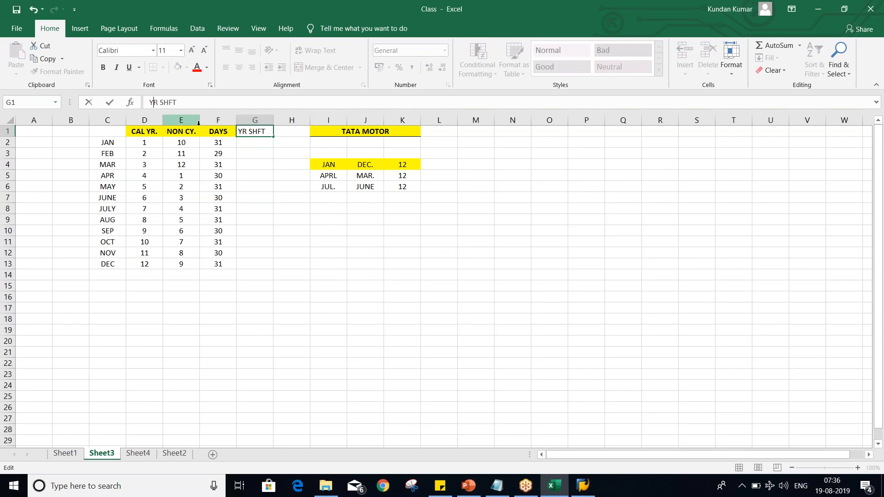
left_click(251, 189)
Step: Format the YR SHFT heading in G1 bold with a yellow fill
left_click(251, 130)
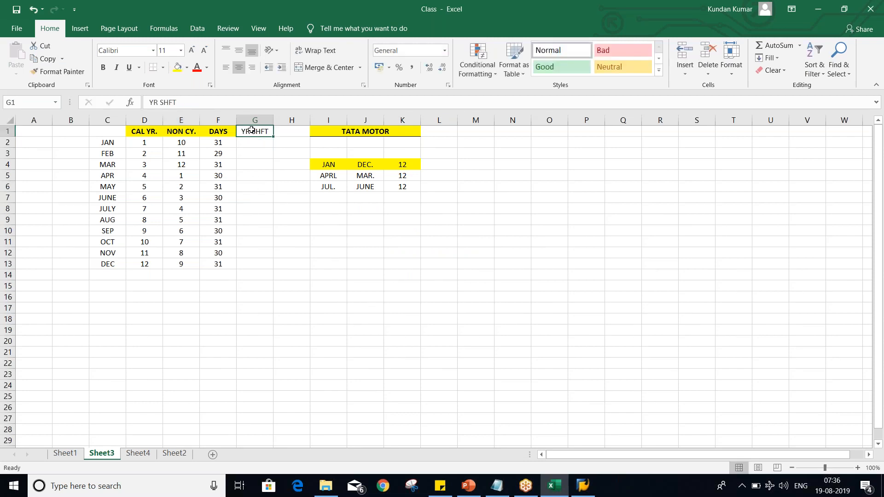
key("ctrl+b")
left_click(262, 219)
left_click(247, 134)
left_click(178, 67)
left_click(249, 175)
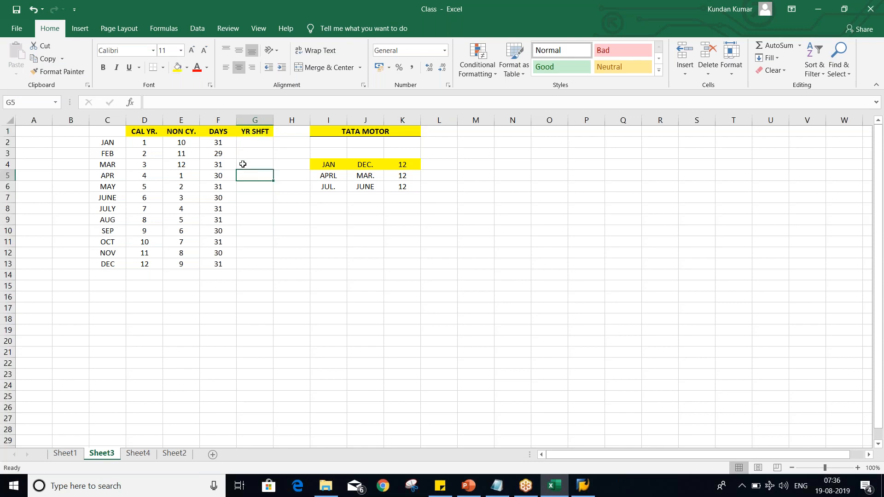
left_click(247, 154)
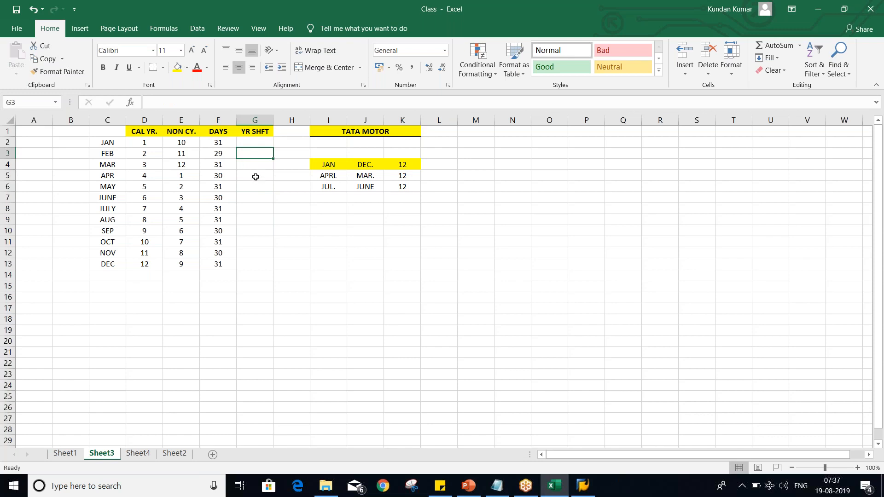
Step: Add the heading MONTH in C1 and format it bold with a yellow fill
left_click(118, 132)
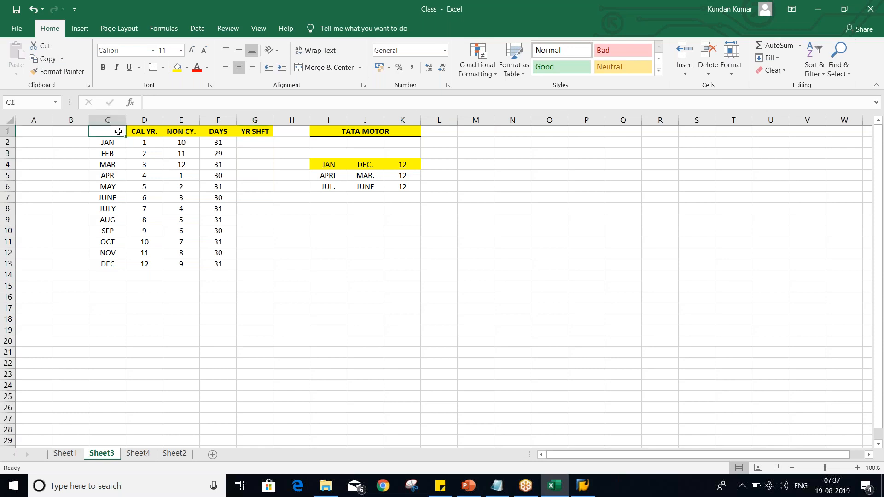
type("MONTH")
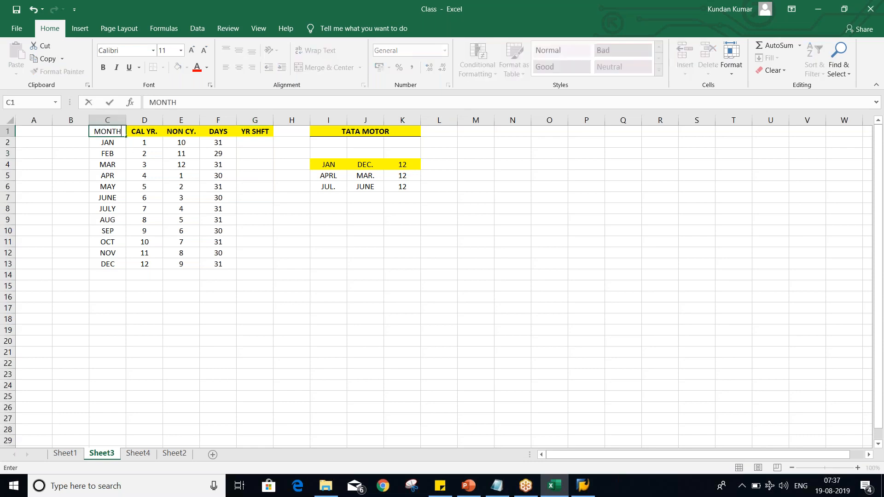
key("ctrl+Return")
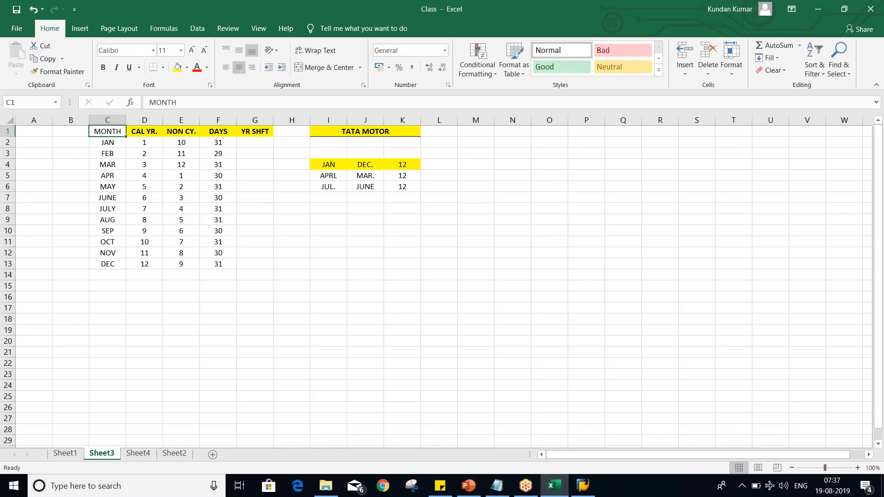
key("ctrl+b")
left_click(176, 68)
left_click_drag(100, 133, 266, 134)
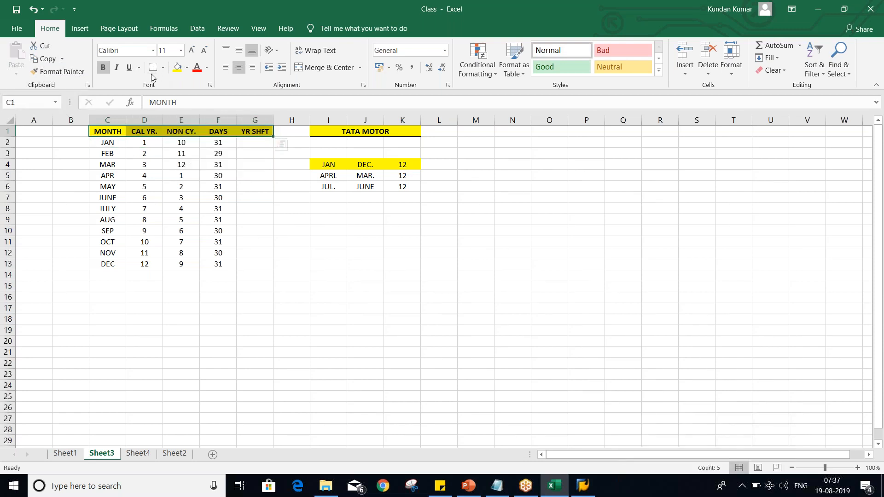
left_click(260, 242)
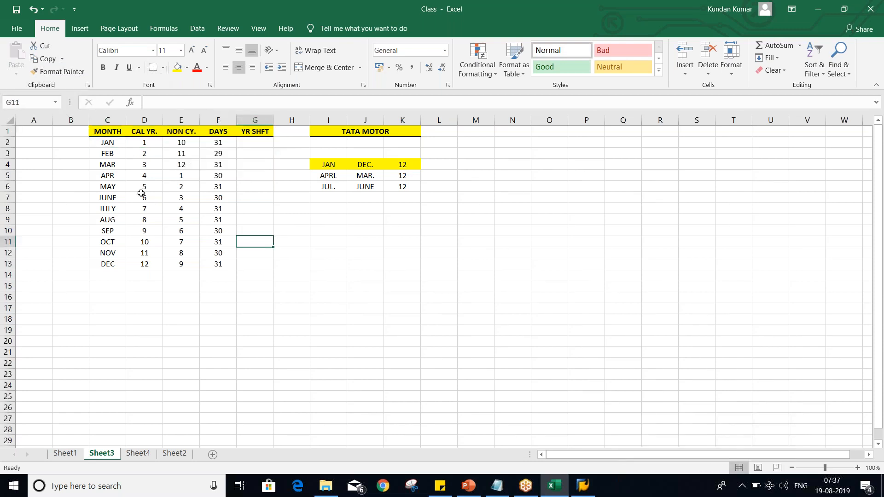
Step: Apply all borders to the month table in C1:G13, covering the heading row and the twelve month rows
left_click_drag(111, 134, 270, 133)
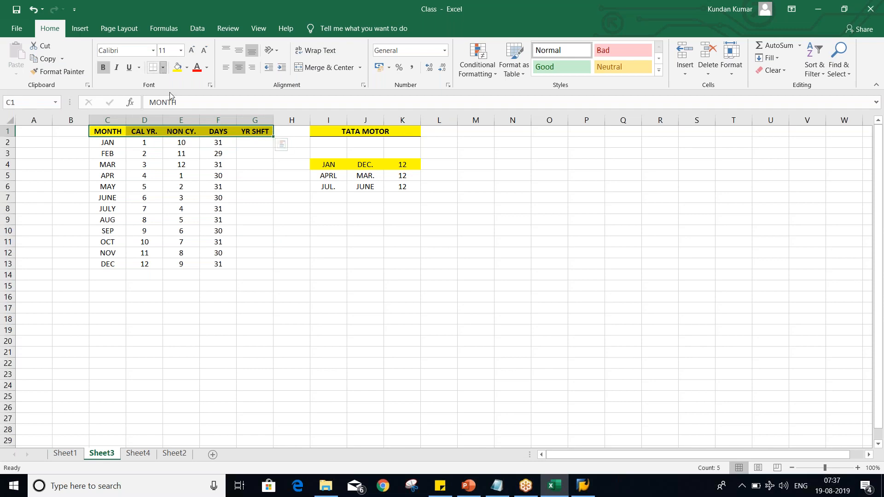
left_click(163, 69)
left_click(179, 166)
left_click(328, 252)
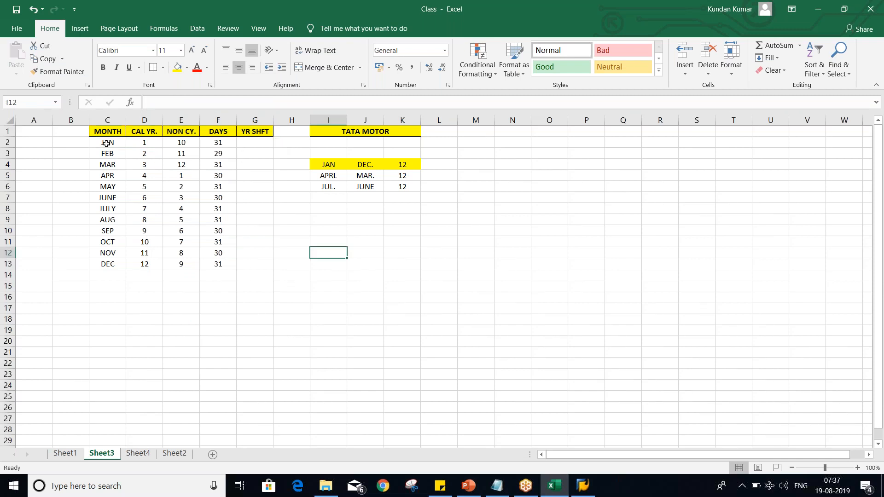
left_click_drag(107, 142, 249, 264)
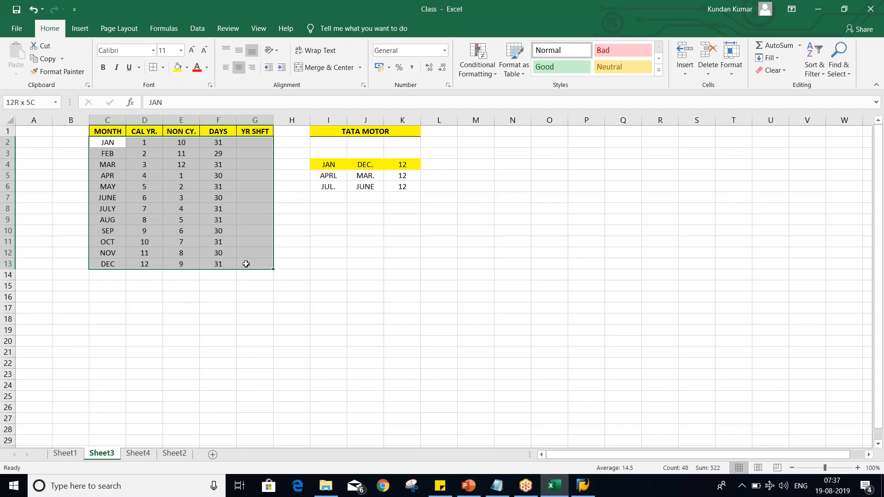
left_click(155, 69)
left_click(250, 144)
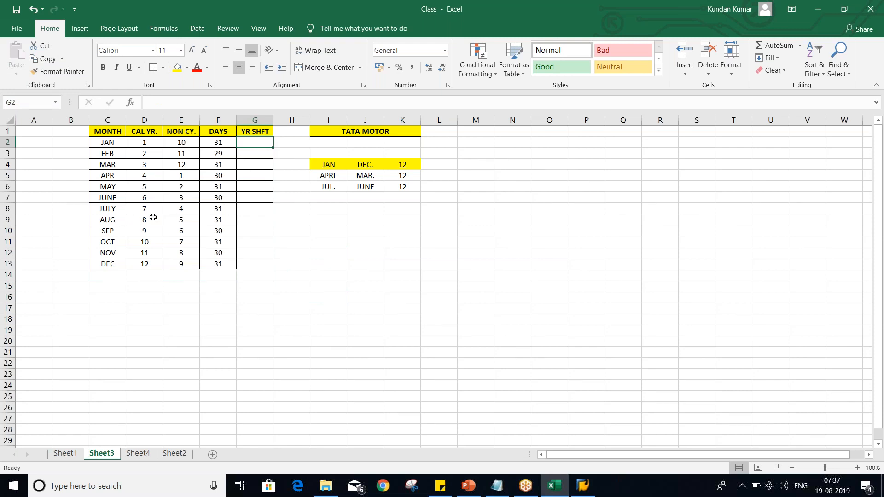
Step: Hide column D, which holds the CAL YR. numbers
left_click(114, 173)
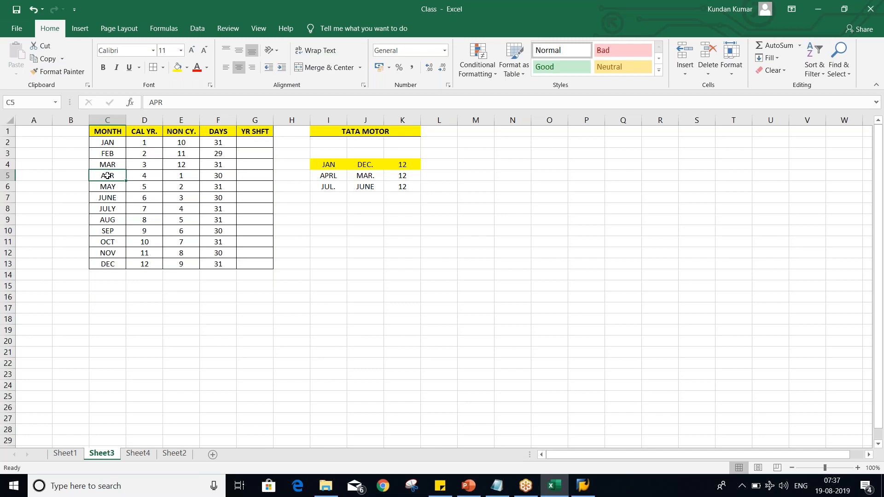
left_click(185, 176)
left_click_drag(144, 143, 153, 261)
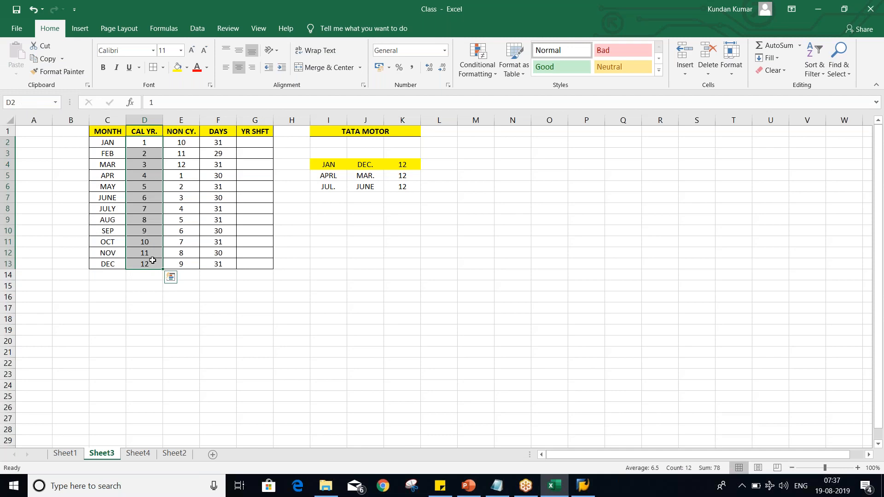
right_click(144, 119)
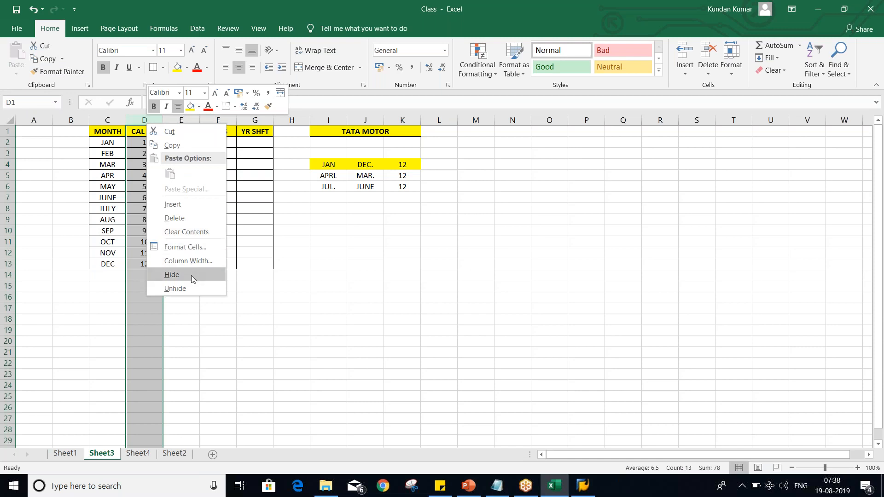
left_click(192, 275)
left_click(292, 297)
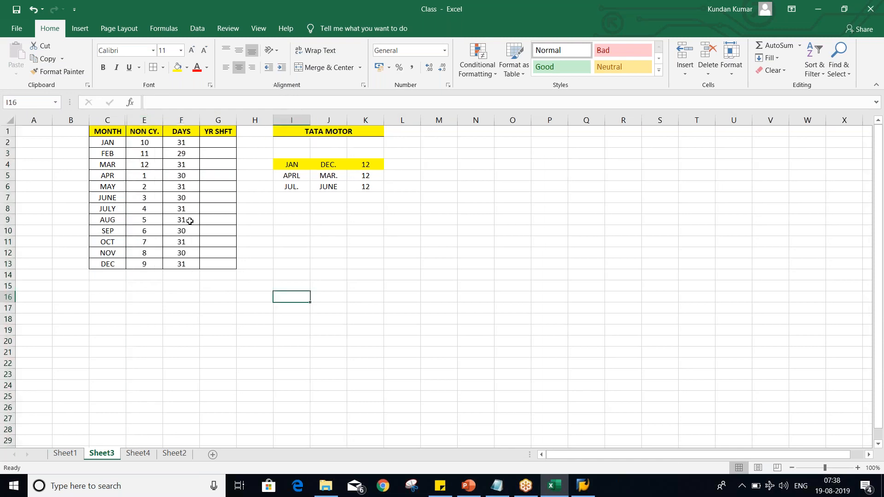
Step: Enter a year shift of 0 for APR in G5
left_click(102, 176)
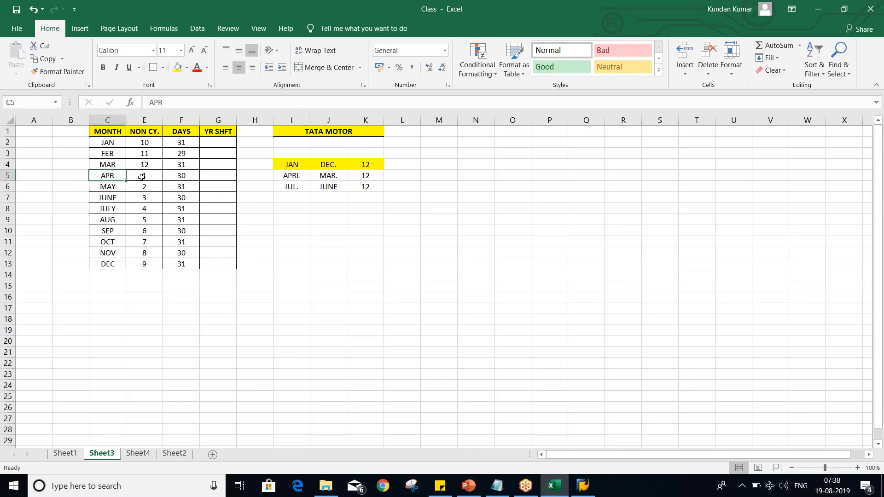
left_click(143, 176)
left_click(179, 175)
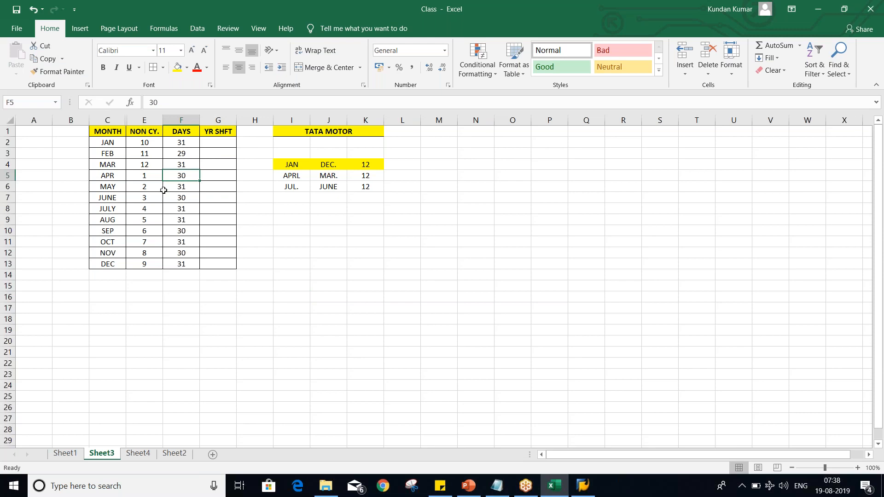
left_click(214, 174)
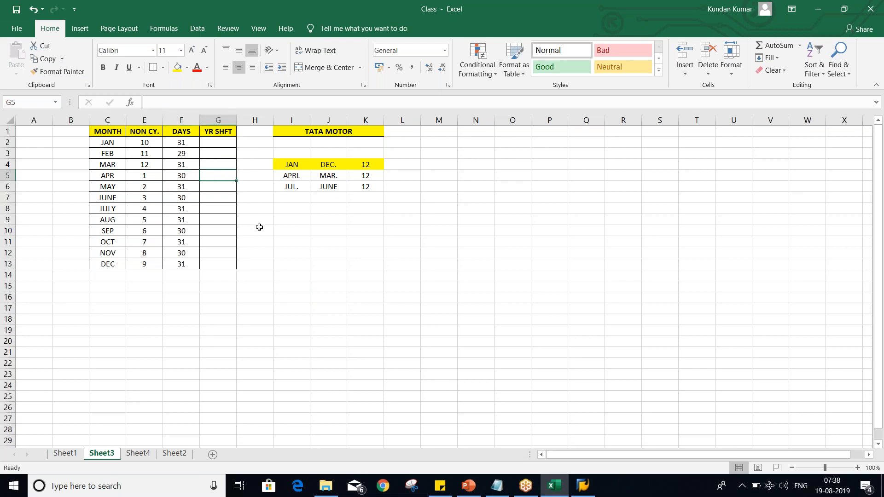
type("0")
key("Return")
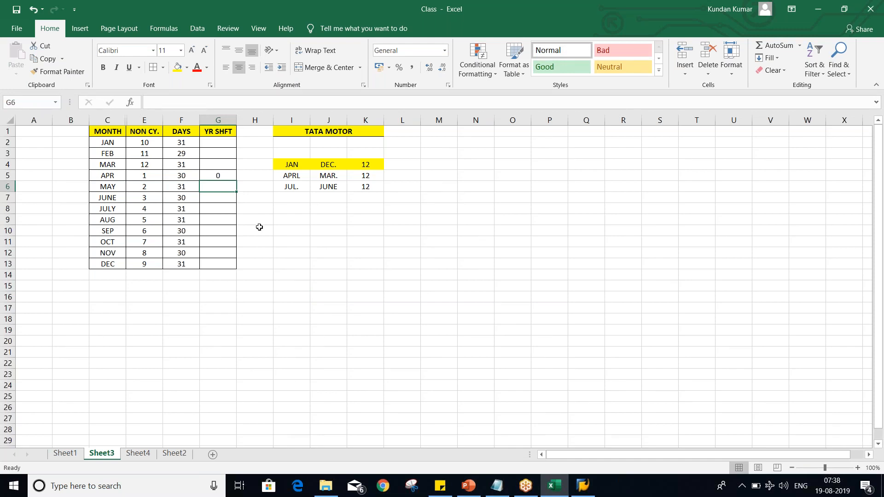
key("Up")
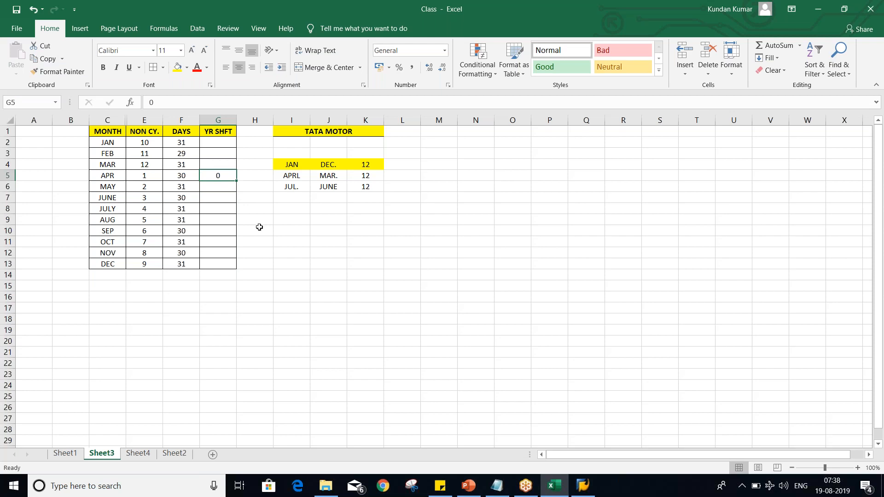
Step: Enter a year shift of 0 for MAY and JUNE and fill it down through DEC in G13
key("Down")
type("0")
key("Return")
type("0")
key("Return")
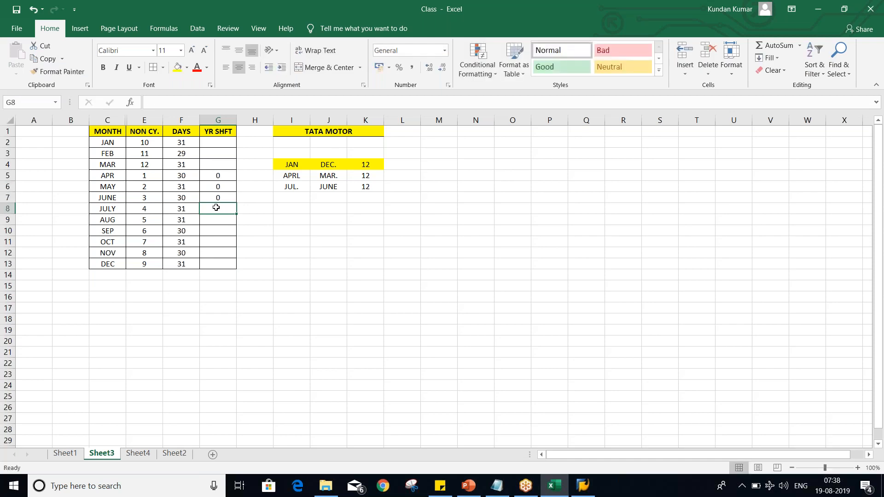
left_click_drag(218, 197, 228, 262)
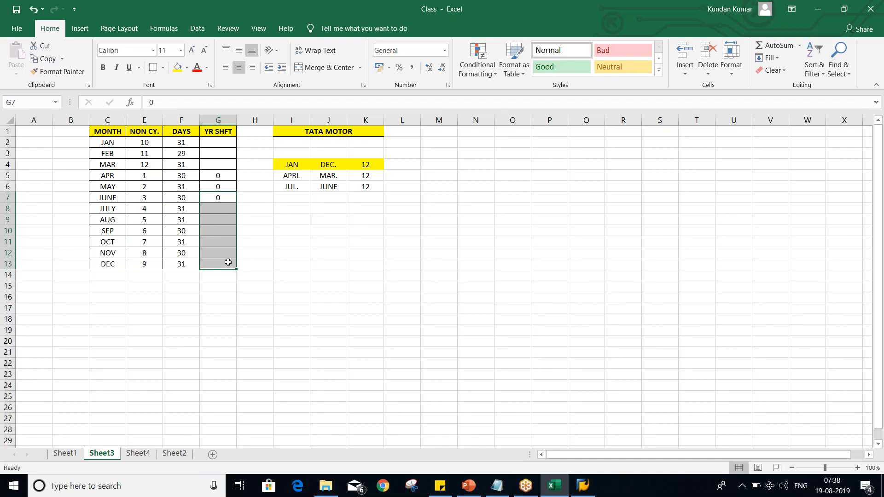
key("ctrl+d")
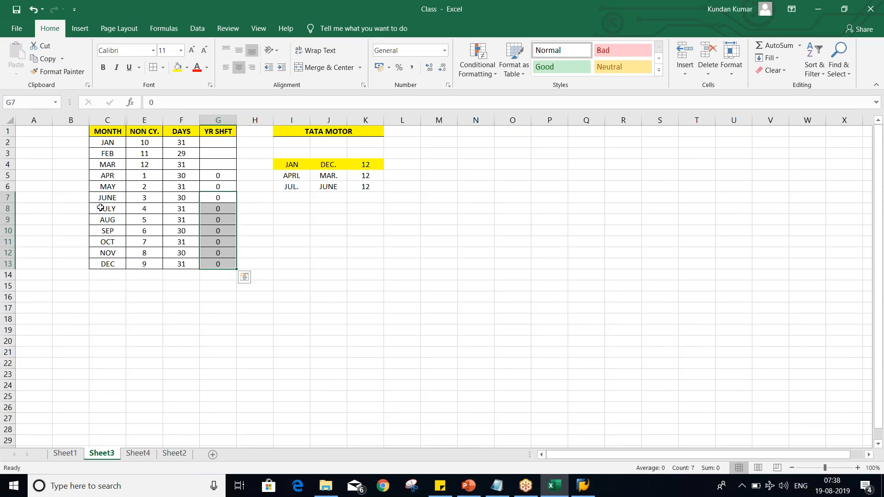
left_click_drag(99, 176, 117, 265)
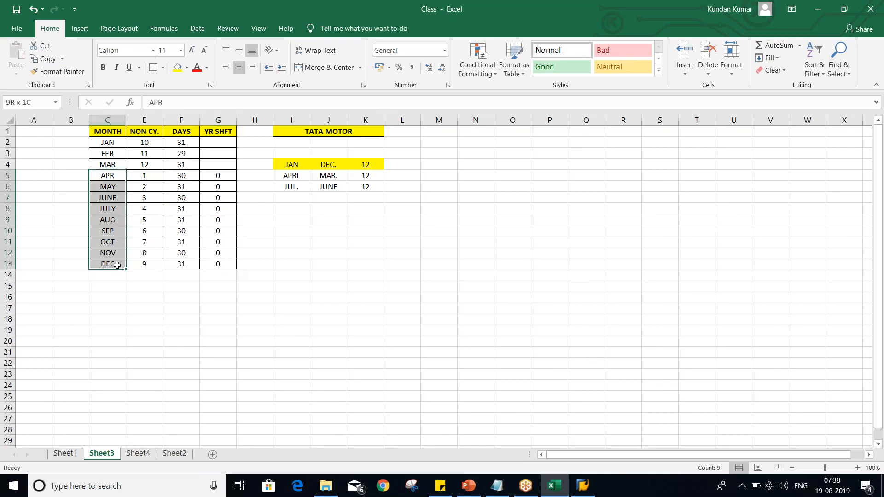
left_click(104, 297)
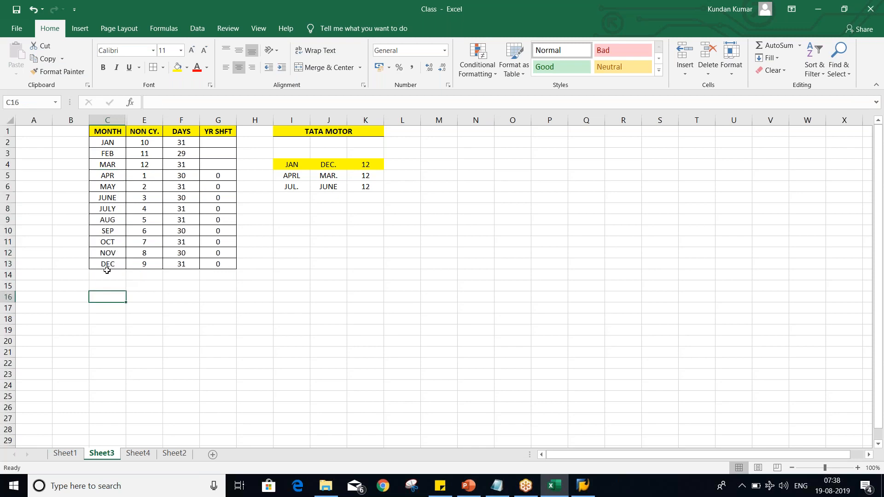
left_click(217, 263)
left_click(218, 275)
left_click(216, 288)
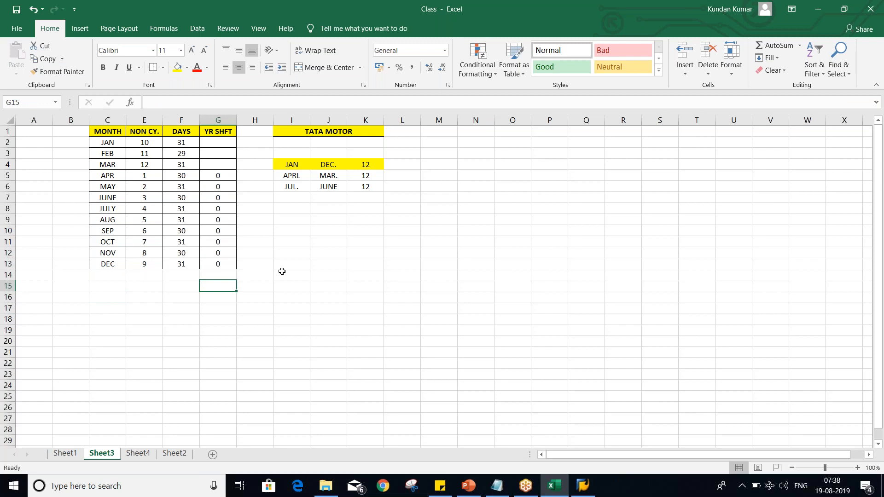
Step: Merge and centre H5:H13 beside APR to DEC, align it vertically in the middle and enter 2019
left_click_drag(252, 176, 252, 268)
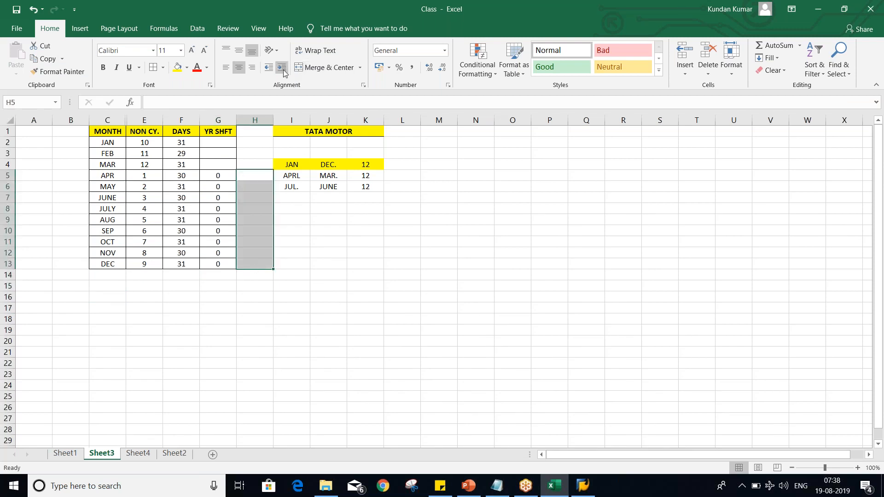
left_click(324, 68)
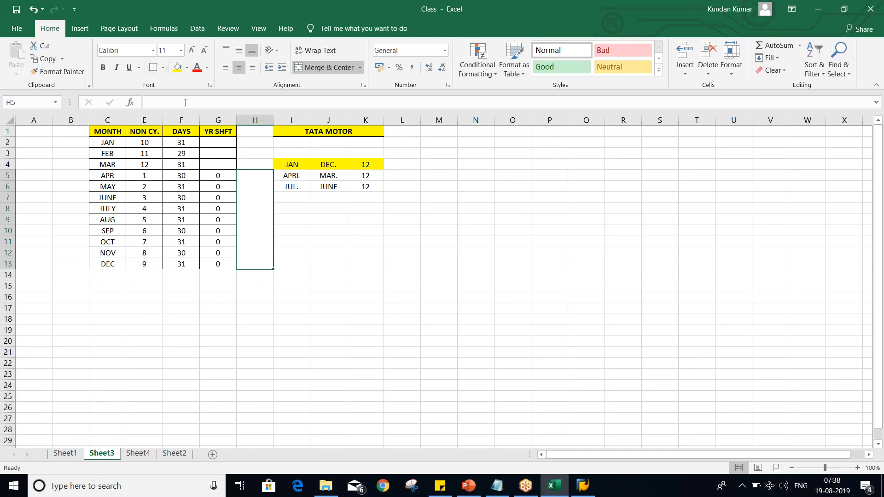
left_click(239, 51)
type("2019")
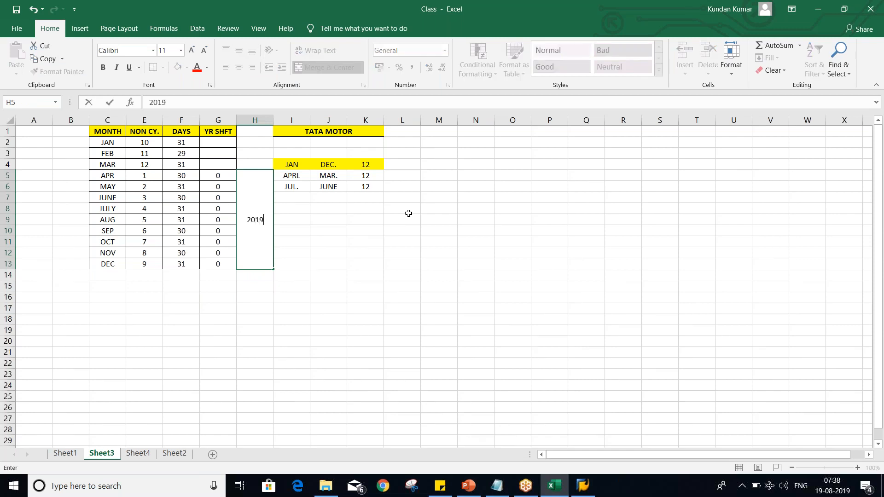
key("Return")
left_click(364, 275)
left_click(252, 222)
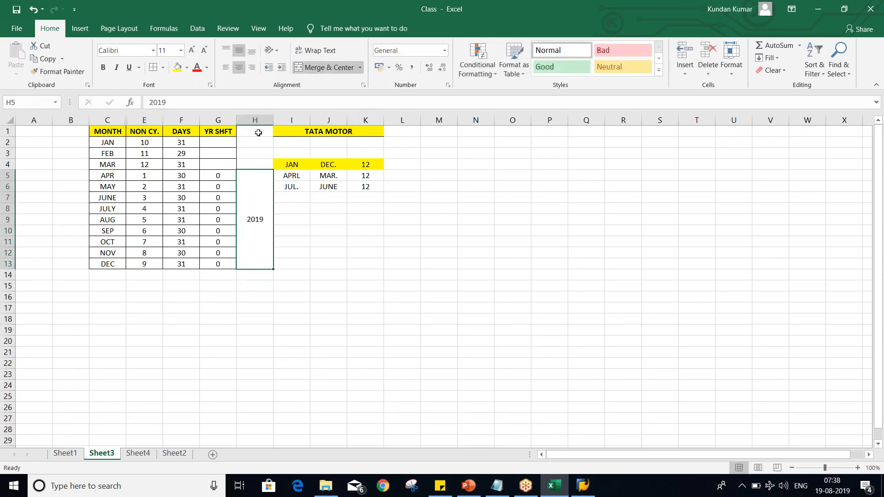
mouse_move(273, 120)
left_mouse_down()
mouse_move(256, 120)
mouse_move(274, 120)
left_mouse_up()
left_click(323, 277)
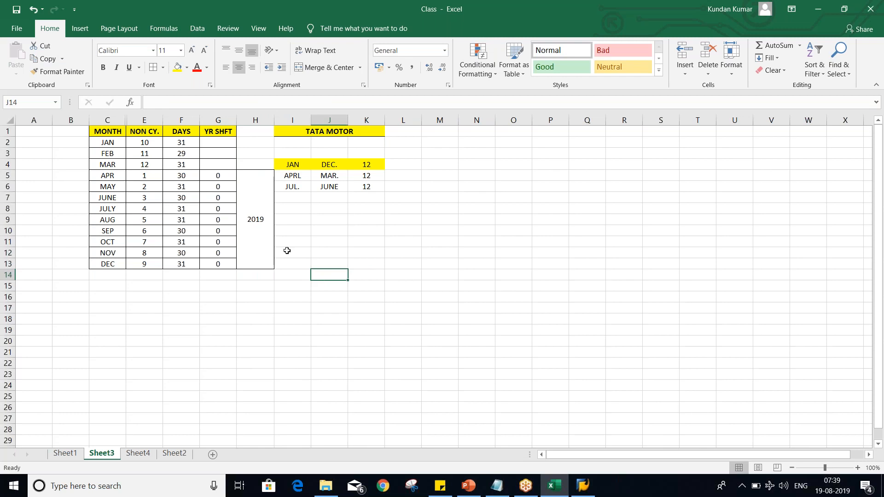
Step: Merge and centre H2:H4 beside JAN to MAR and align it vertically in the middle
left_click(267, 226)
left_click_drag(212, 178, 229, 263)
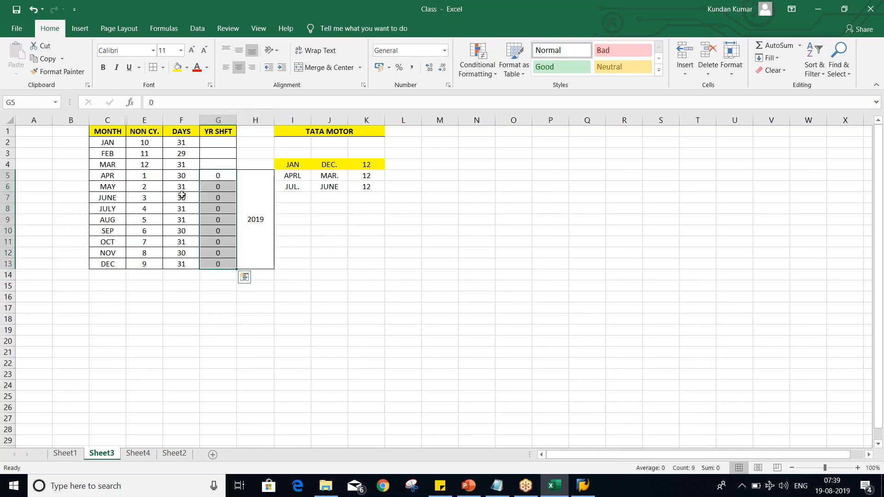
left_click_drag(110, 142, 261, 164)
left_click(310, 69)
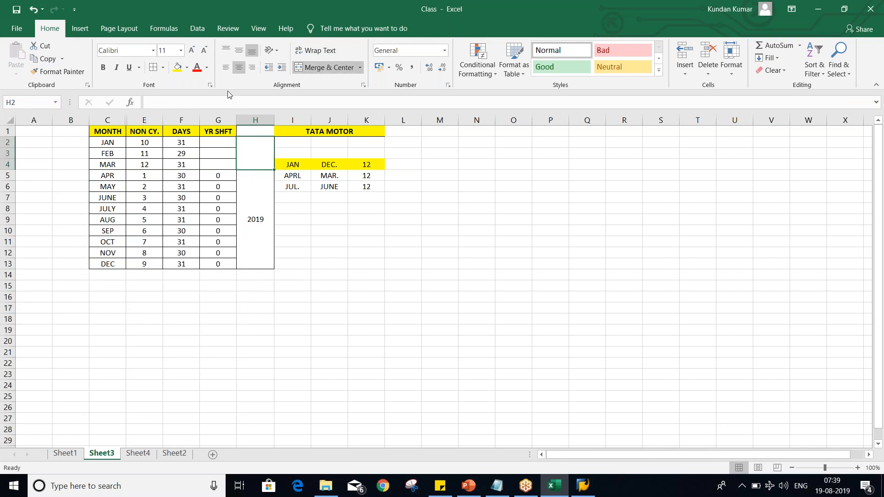
left_click(239, 51)
Step: Enter a year shift of -1 for JAN, FEB and MAR in G2:G4
left_click(221, 146)
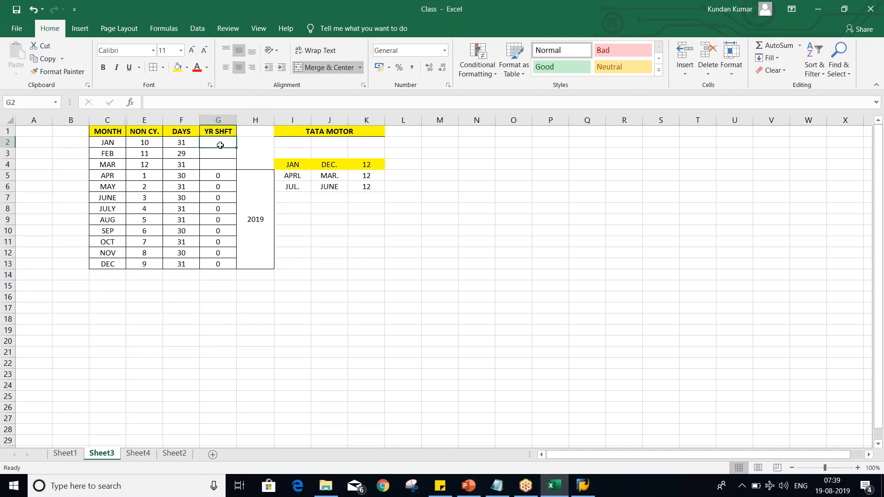
type("-1")
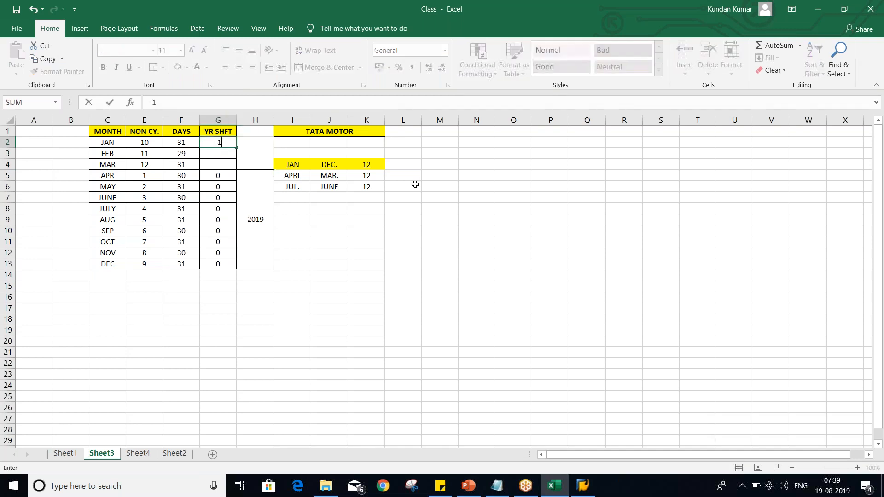
key("Return")
type("-1")
key("Return")
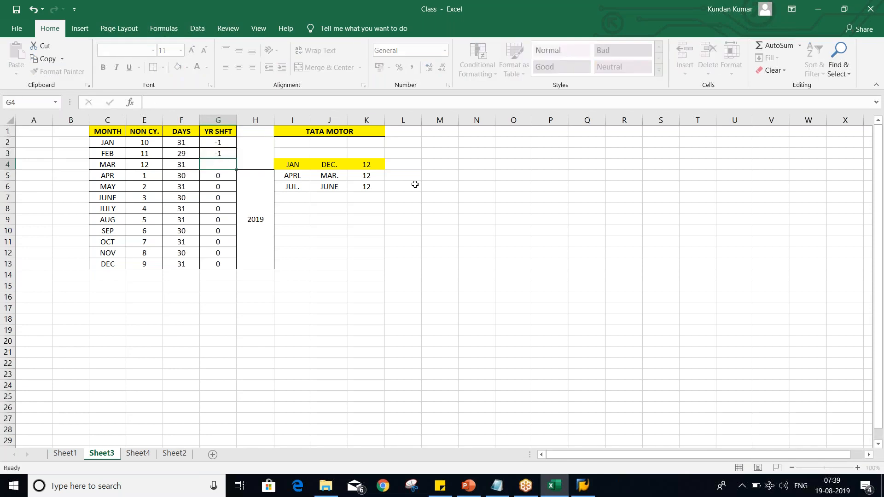
type("-1")
key("Return")
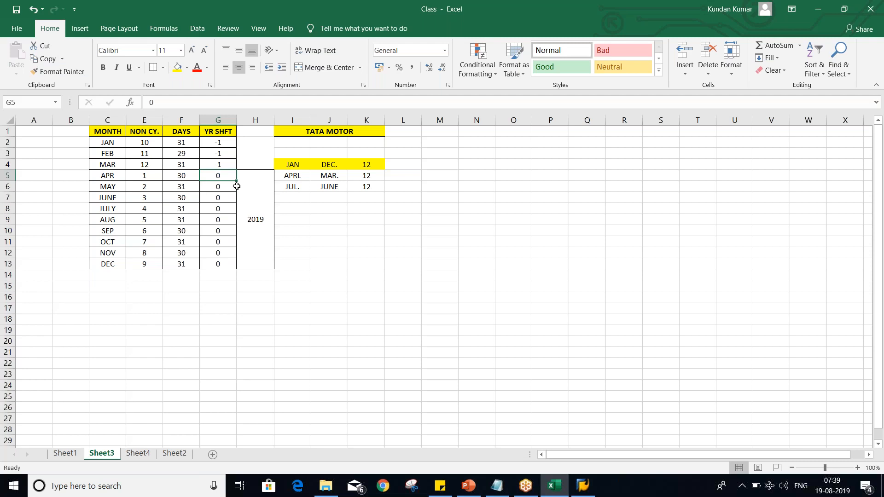
Step: Enter 2020 in the merged cell H2:H4 beside JAN to MAR
left_click(262, 156)
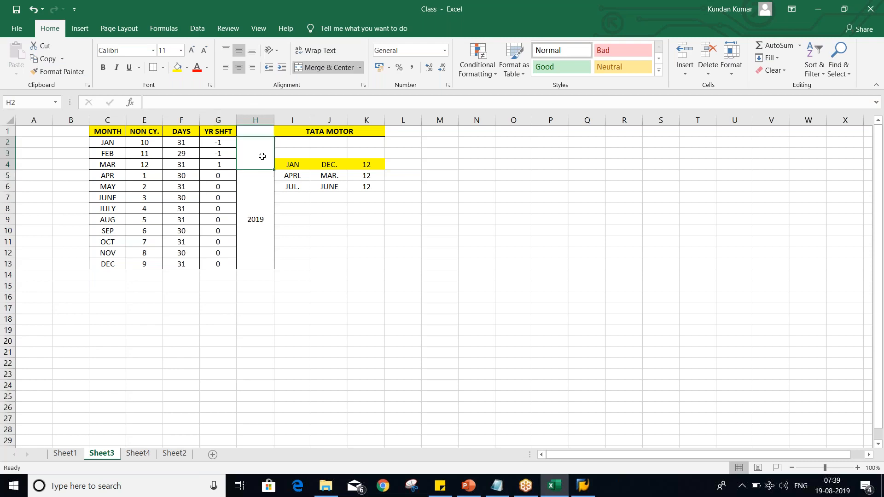
left_click(216, 145)
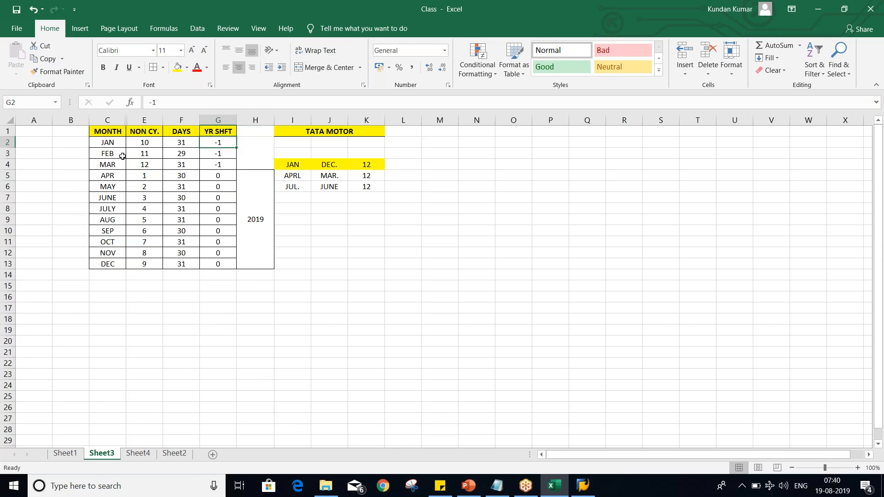
left_click(98, 142)
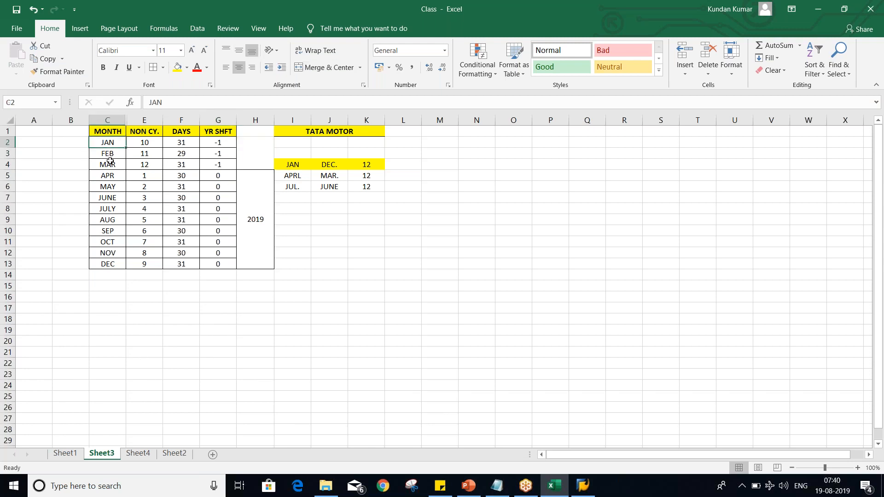
left_click(104, 153)
left_click(104, 167)
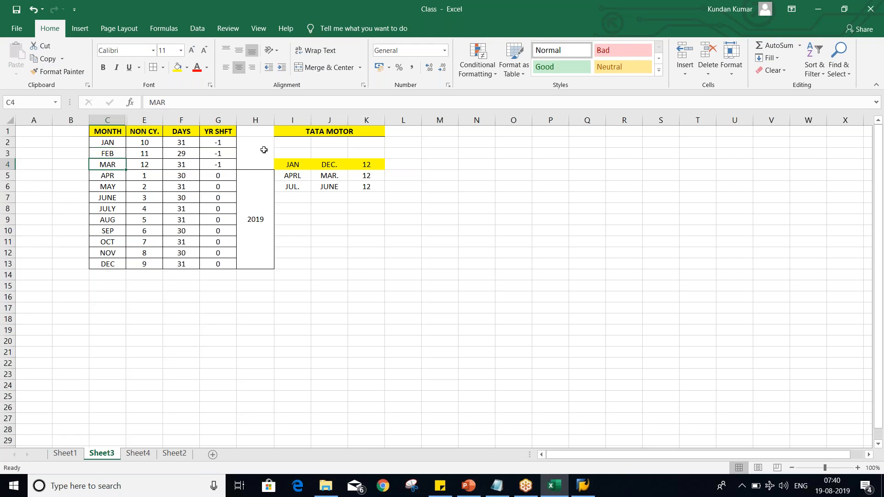
left_click(256, 151)
type("2020")
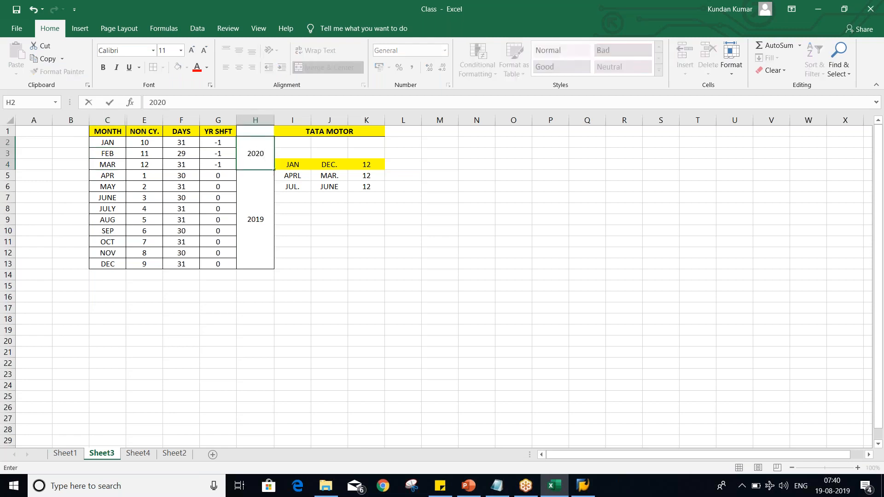
key("Return")
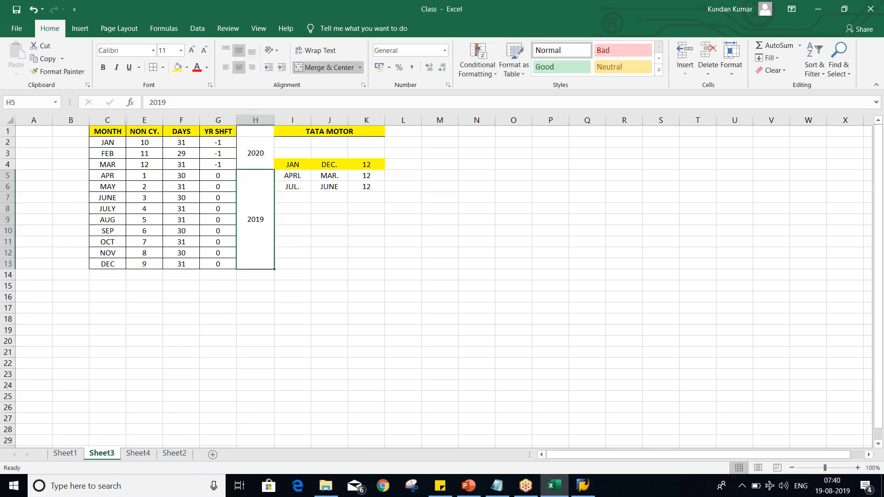
key("Up")
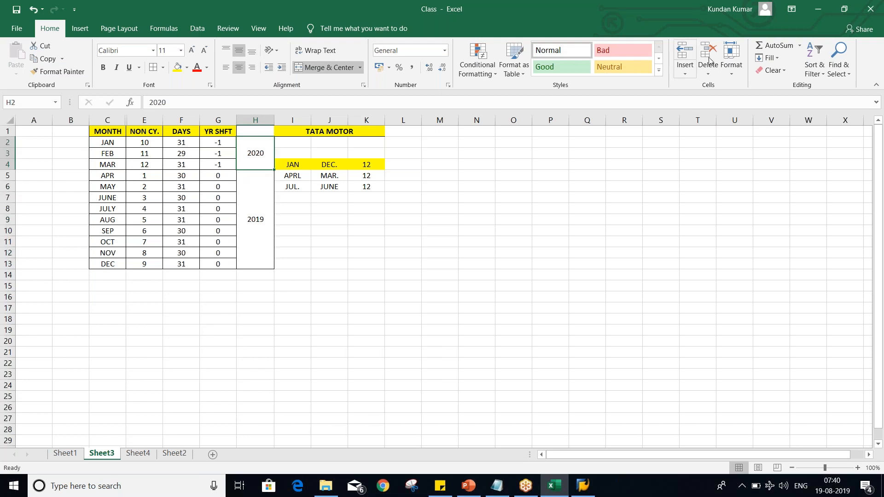
left_click(100, 144)
left_click(101, 152)
left_click(104, 165)
left_click(265, 150)
Step: Enter 2019 in J13 and 2020 in J14 as scratch values, and clear both cells again
left_click(323, 264)
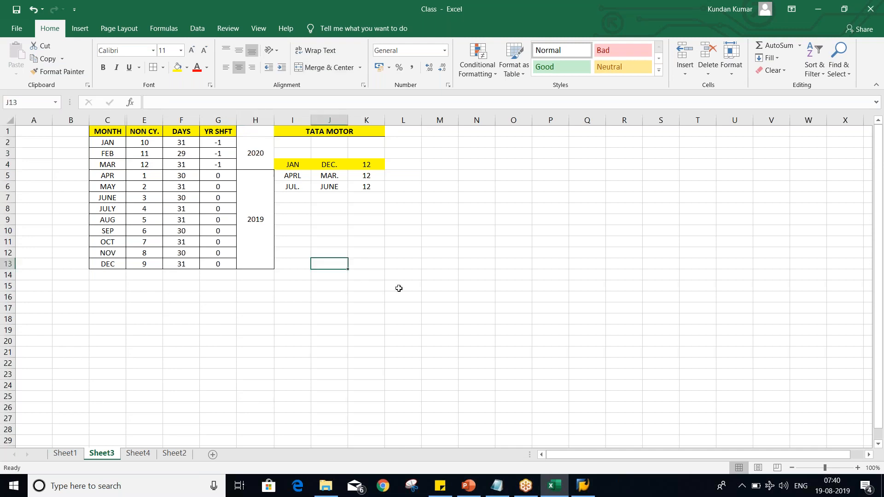
type("2019")
key("Return")
type("2020")
key("Return")
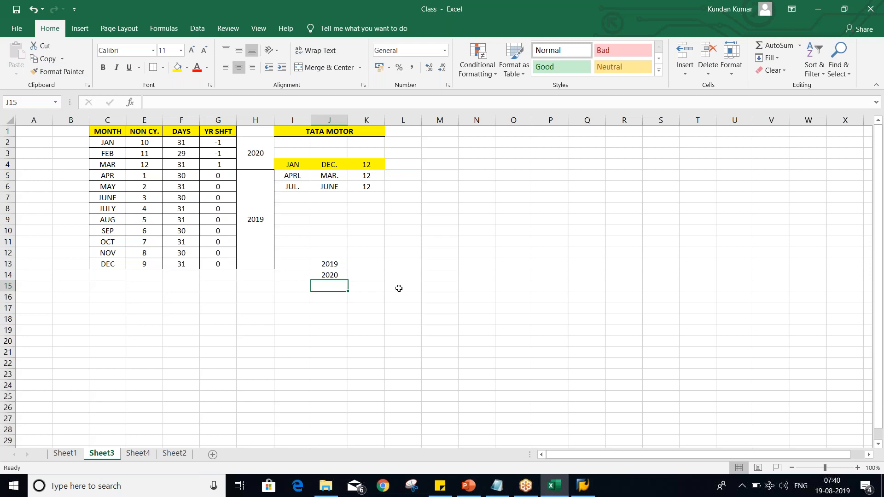
key("Up")
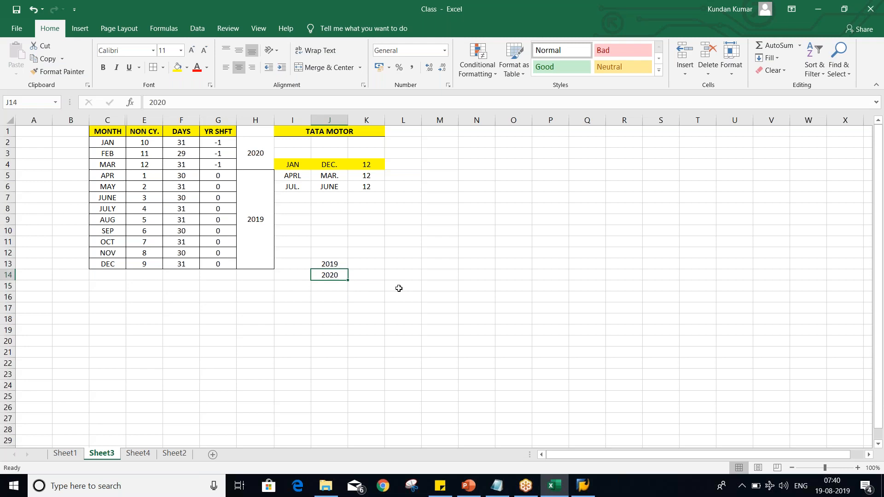
key("Delete")
key("Up")
key("Delete")
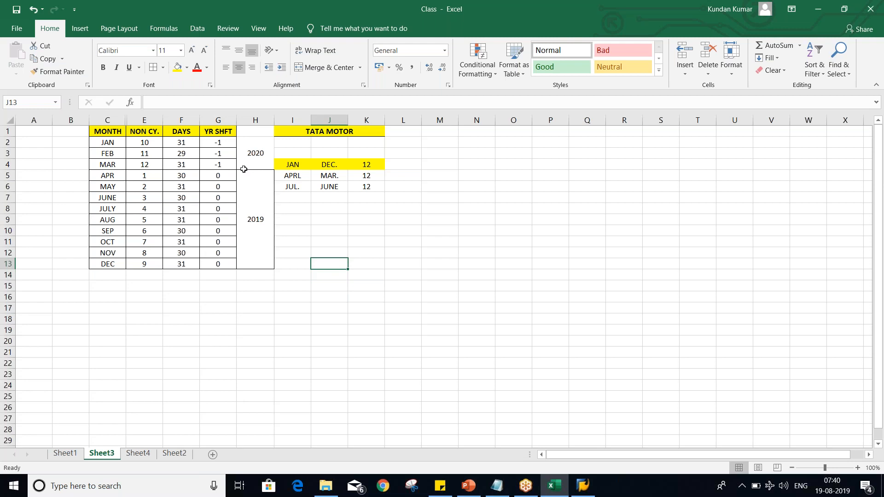
left_click(240, 152)
left_click_drag(107, 144, 107, 170)
left_click(270, 152)
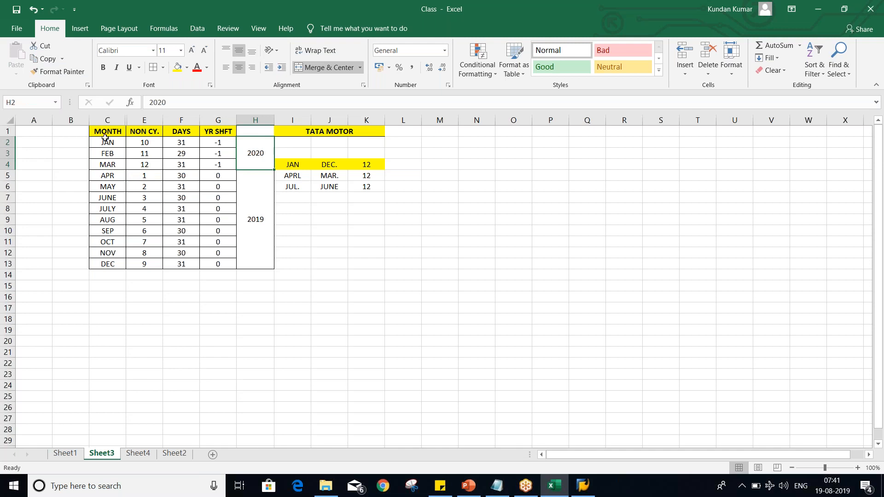
left_click_drag(105, 142, 103, 164)
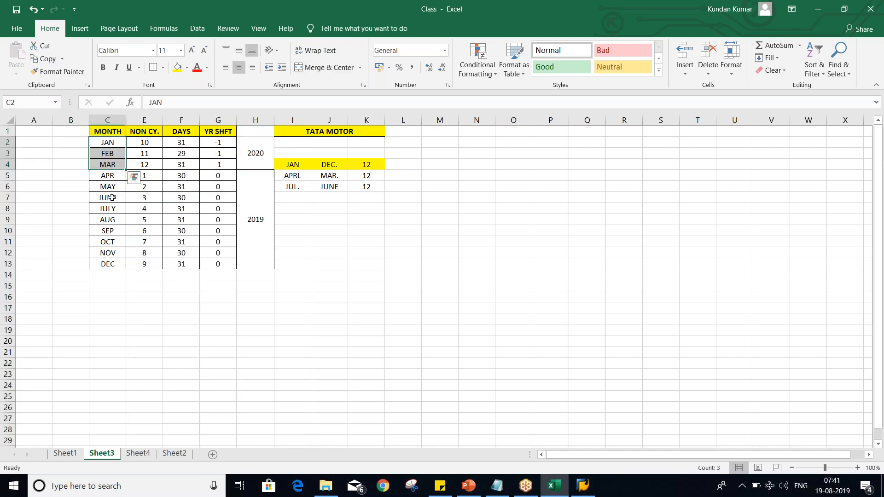
left_click(122, 144)
left_click(113, 153)
left_click(107, 165)
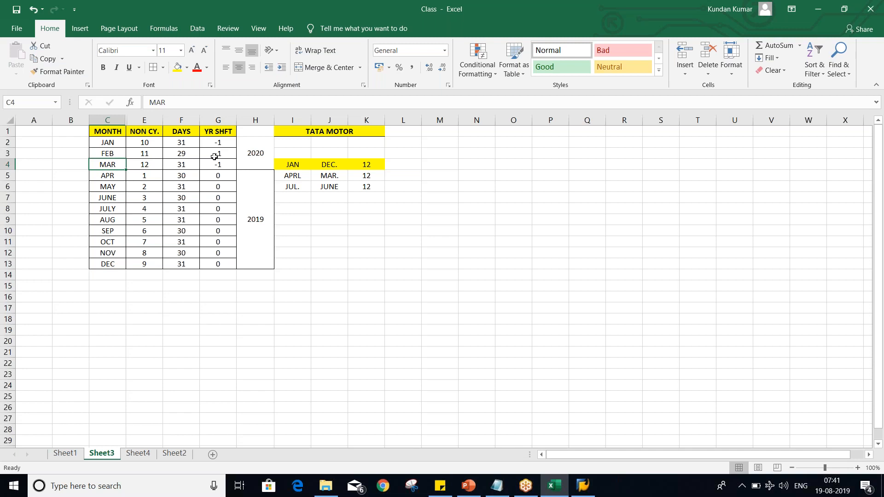
Step: Append -1 to the year beside JAN to MAR so that the merged cell reads 2020-1
left_click(214, 142)
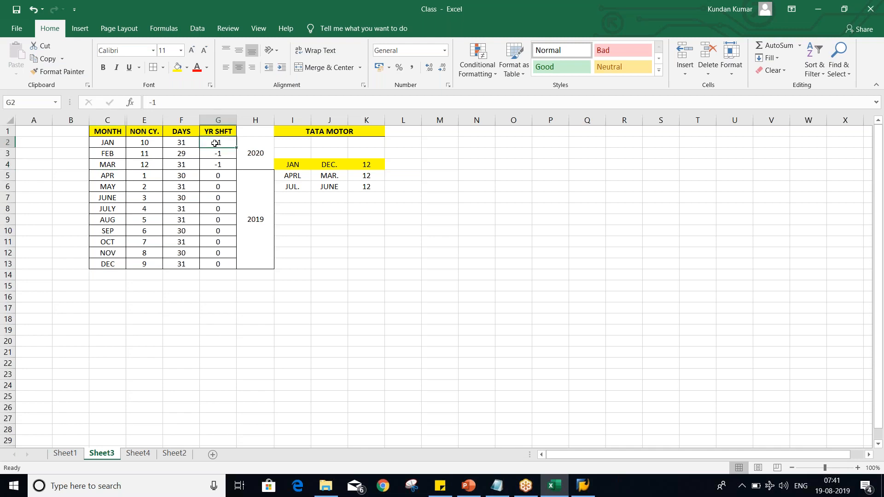
left_click(263, 148)
left_click(182, 102)
type("-1")
key("Return")
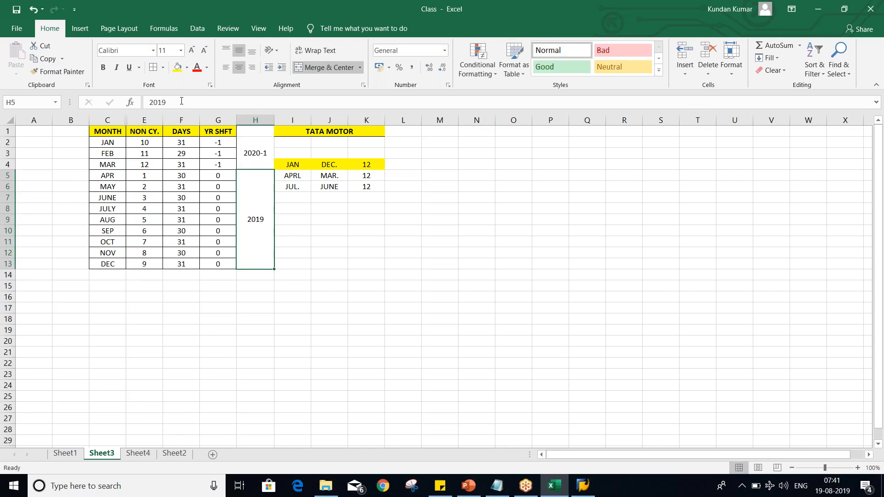
left_click(265, 156)
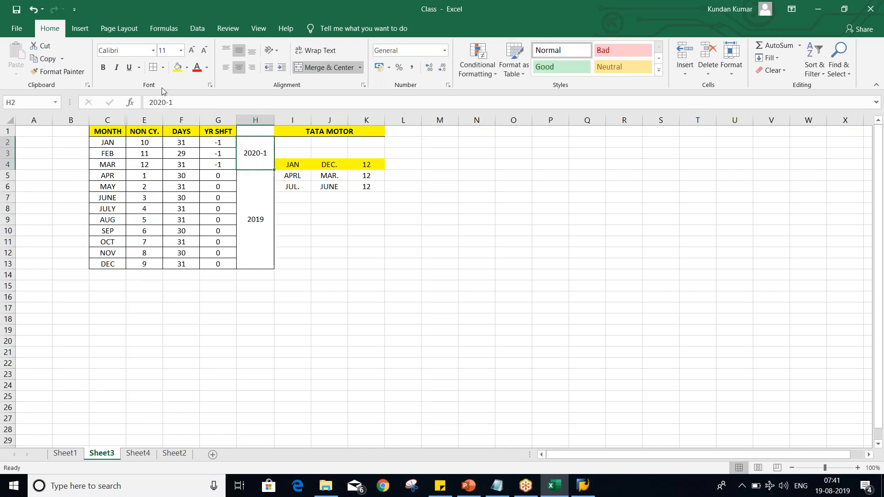
left_click(358, 238)
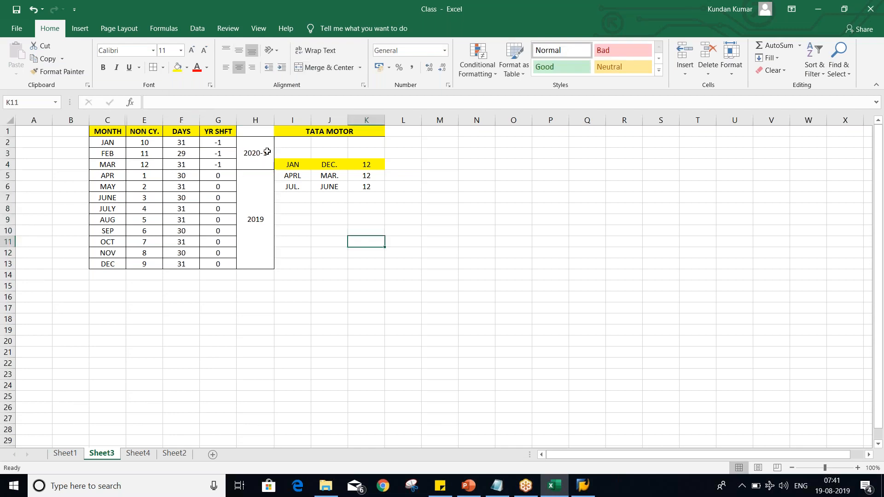
left_click(250, 162)
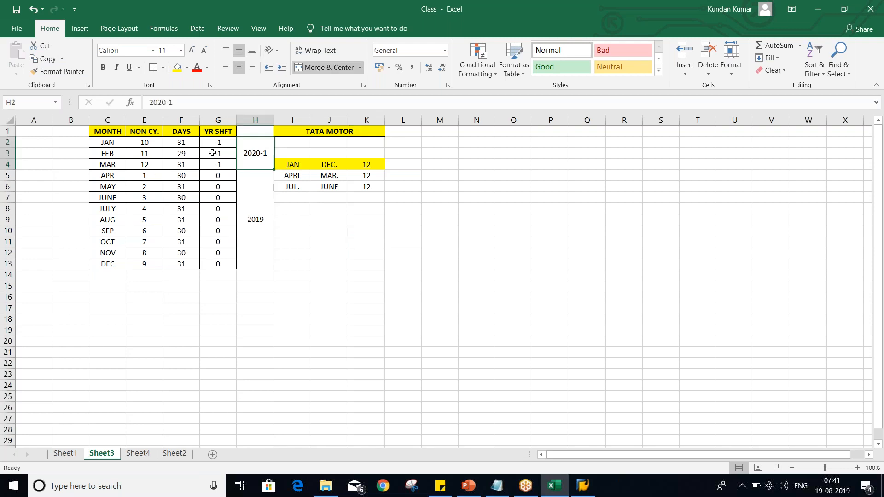
left_click_drag(216, 143, 219, 160)
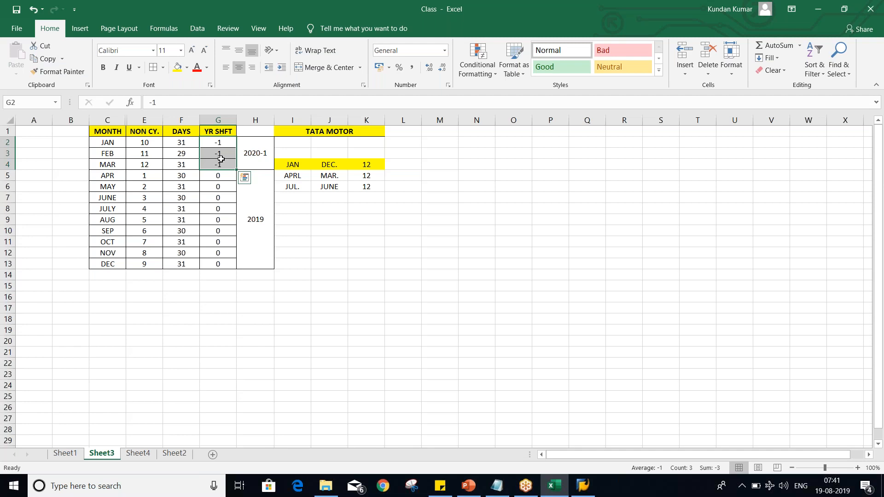
left_click(268, 345)
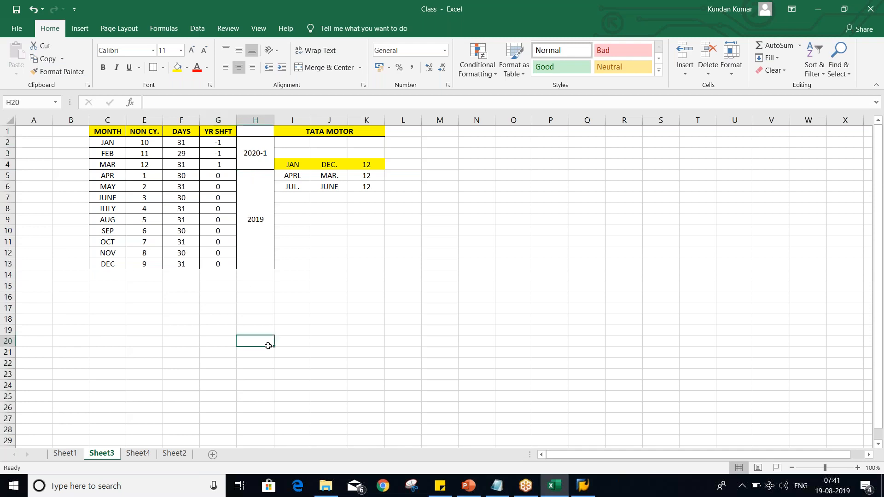
left_click(210, 143)
Step: Switch to SAP and log on to client 800 with the user name and account password
key("alt+Tab")
key("alt+Tab")
key("alt+Tab")
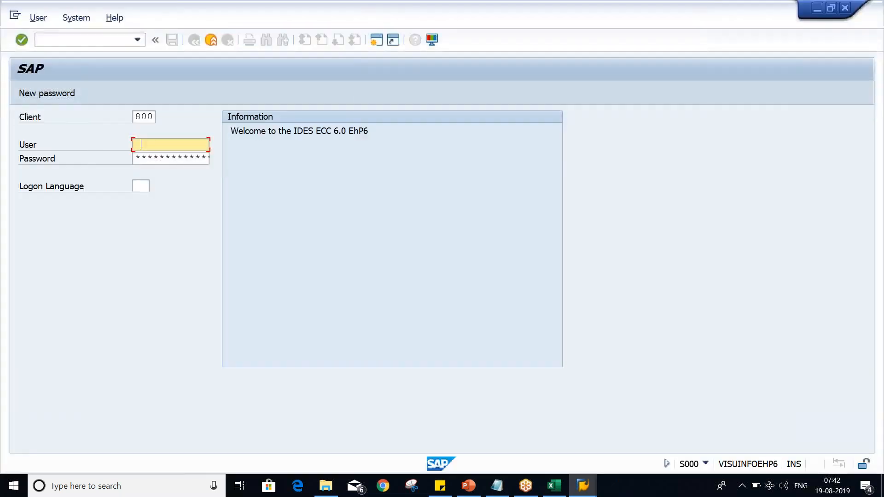
left_click(165, 144)
left_click(171, 158)
left_click(171, 158)
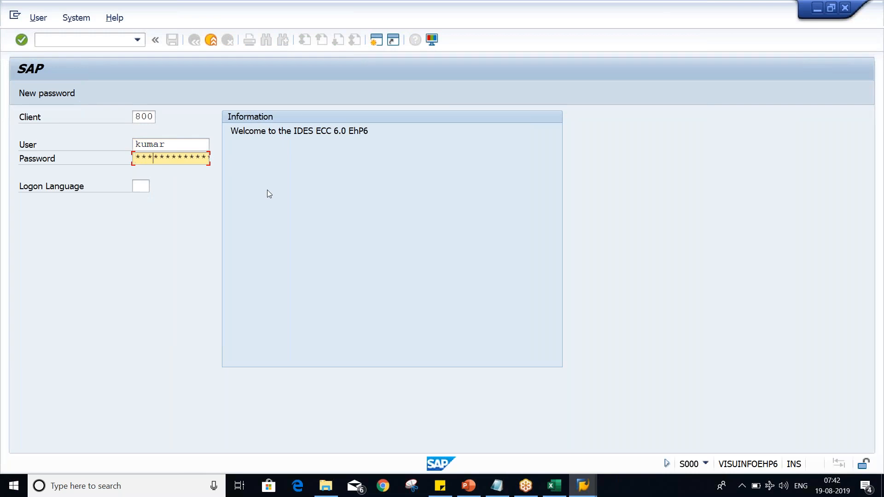
key("Return")
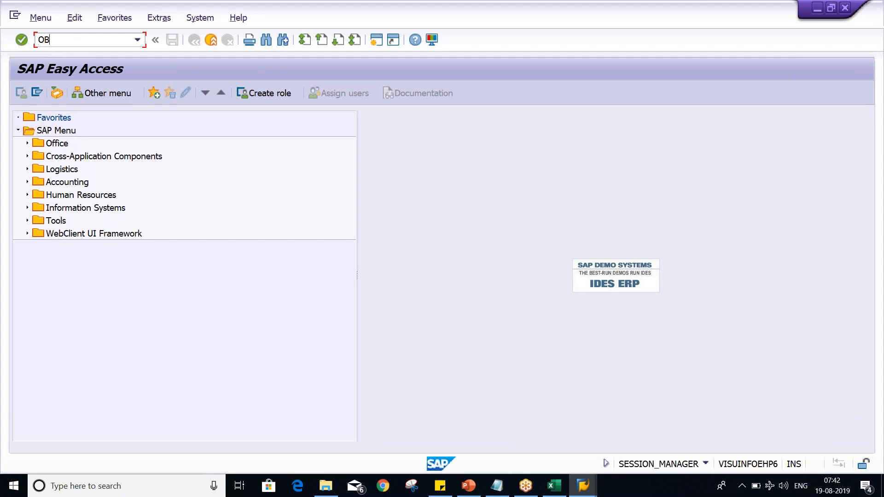
Step: Run transaction OB29 to open the fiscal year variants overview
type("29")
key("Return")
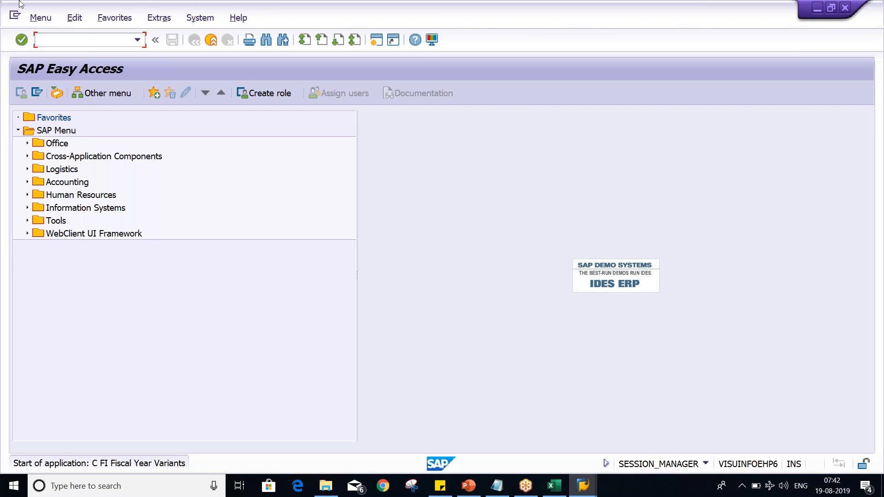
left_click(15, 18)
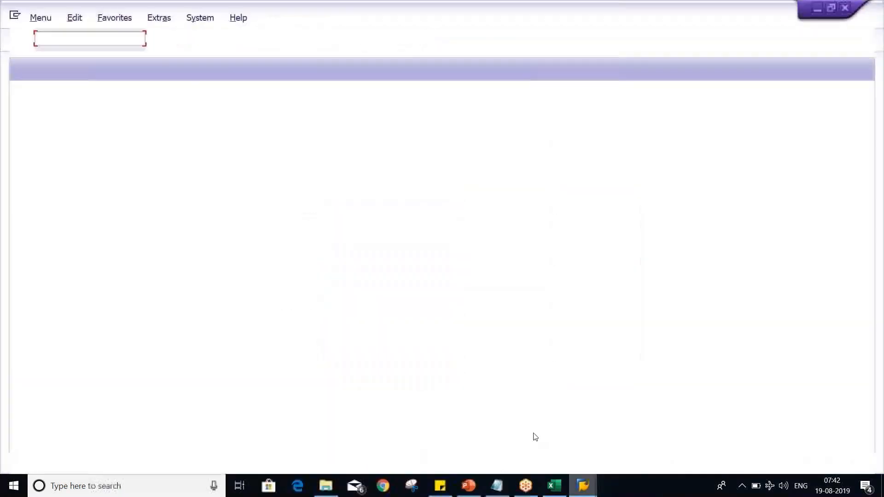
left_click(583, 486)
left_click(570, 428)
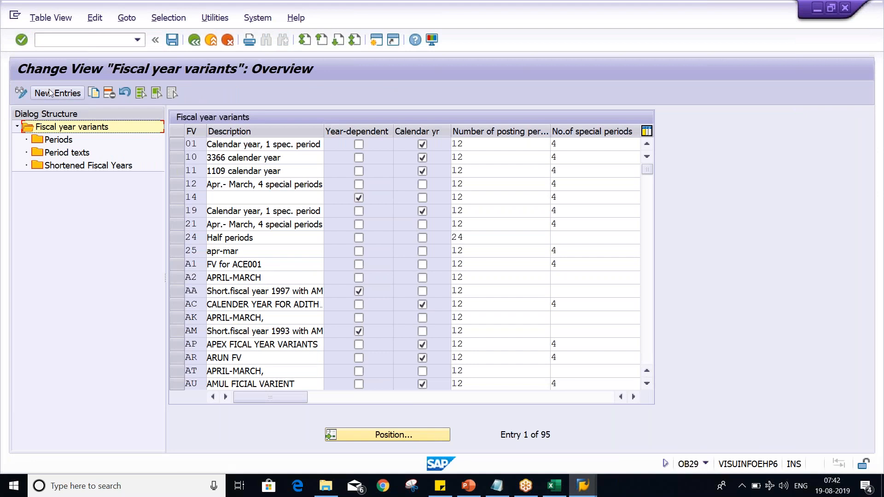
Step: Locate fiscal year variant T2 and open a blank new-entries table for its periods
left_click(399, 437)
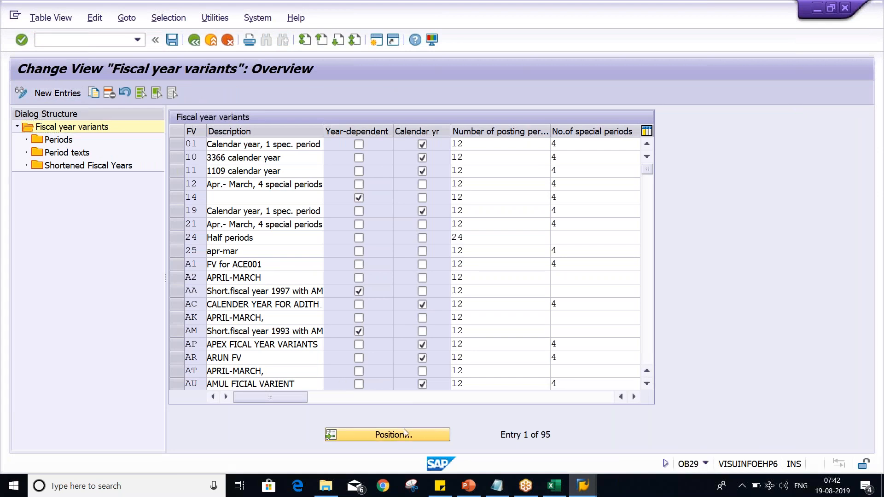
type("T2")
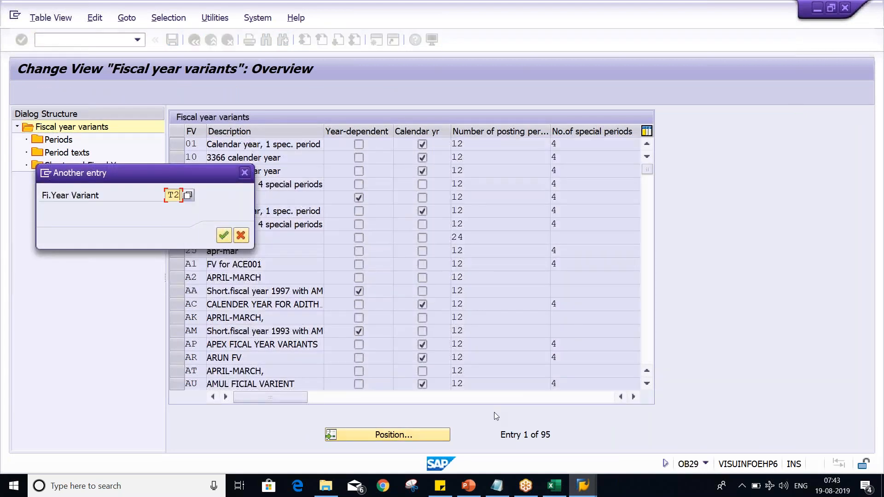
key("Return")
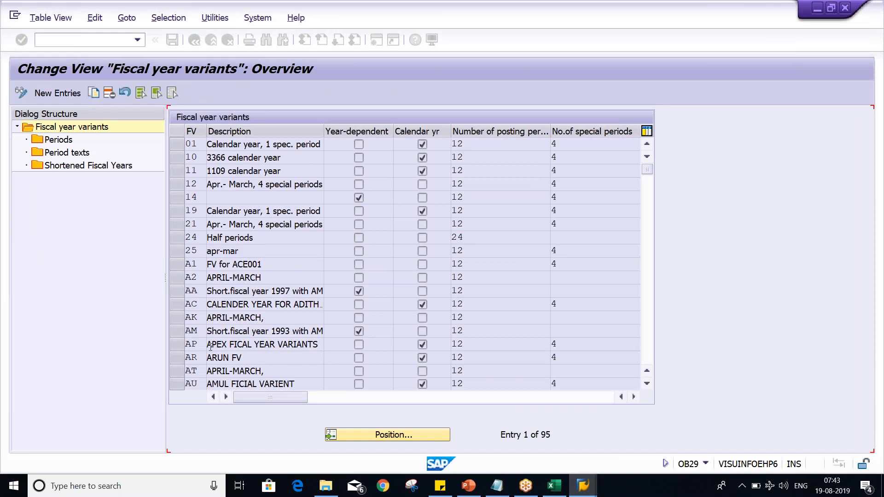
double_click(67, 141)
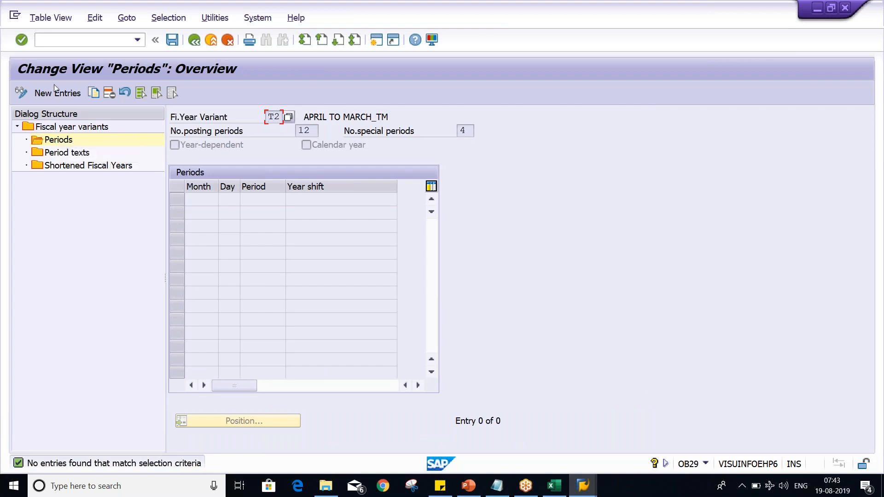
left_click(57, 93)
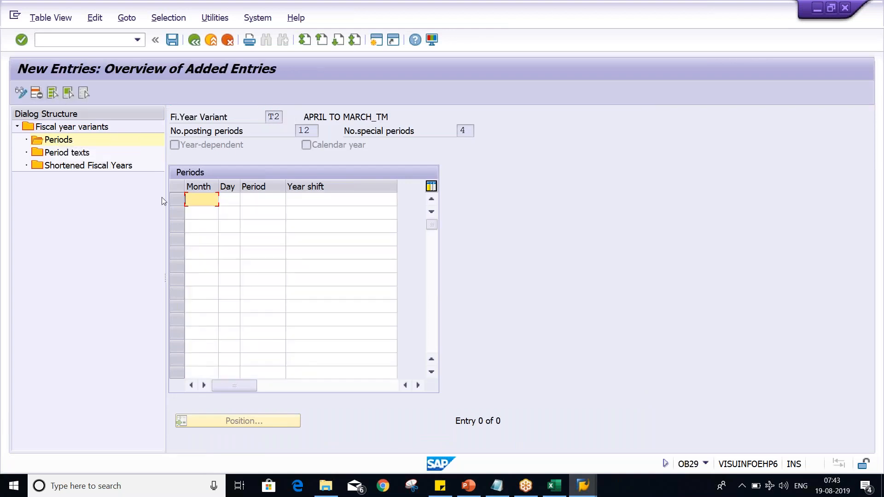
Step: Switch back to the Class workbook in Excel with the month, period, days and year-shift table
key("alt+Tab")
key("alt+Tab")
key("alt+Tab")
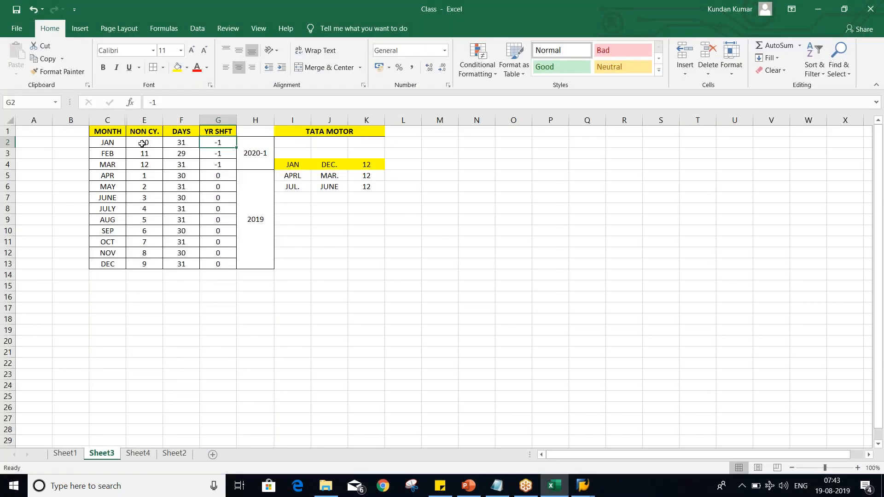
key("Right")
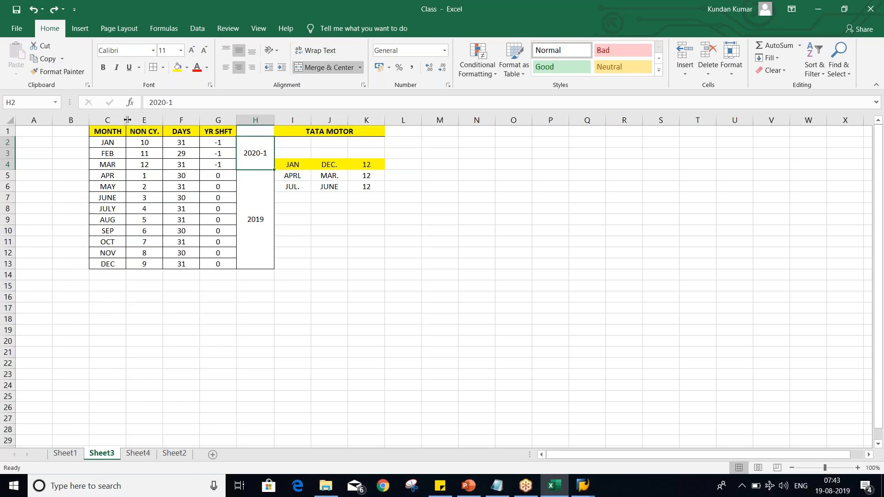
Step: Unhide the hidden column between MONTH and NON CY. on Sheet3
left_click_drag(123, 120, 133, 121)
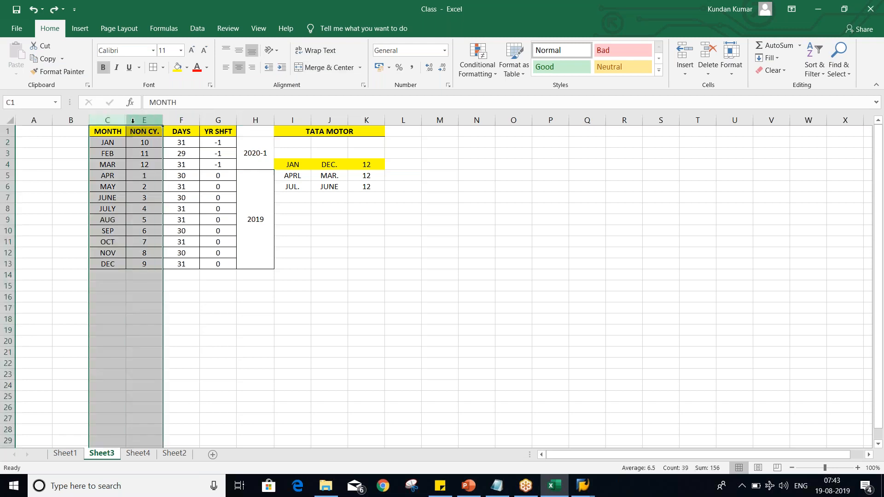
right_click(133, 121)
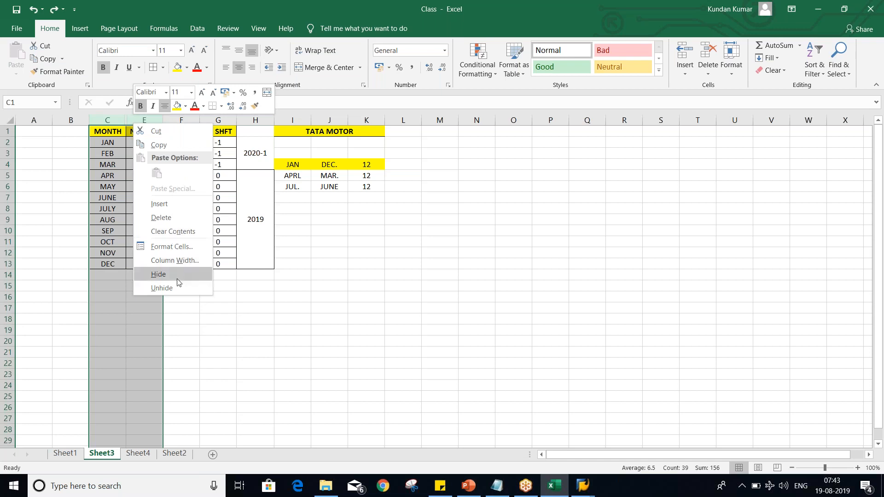
left_click(162, 287)
left_click(144, 319)
Step: Copy the CAL YR. values 1 to 12 from the sheet into the Month column of variant T2's periods in SAP
left_click(144, 142)
left_click_drag(144, 143, 144, 262)
key("ctrl+c")
key("alt+Tab")
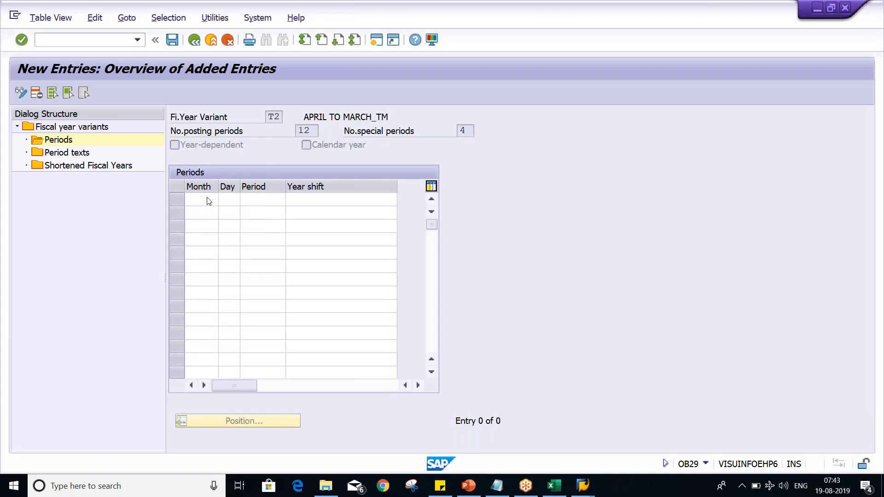
key("ctrl+v")
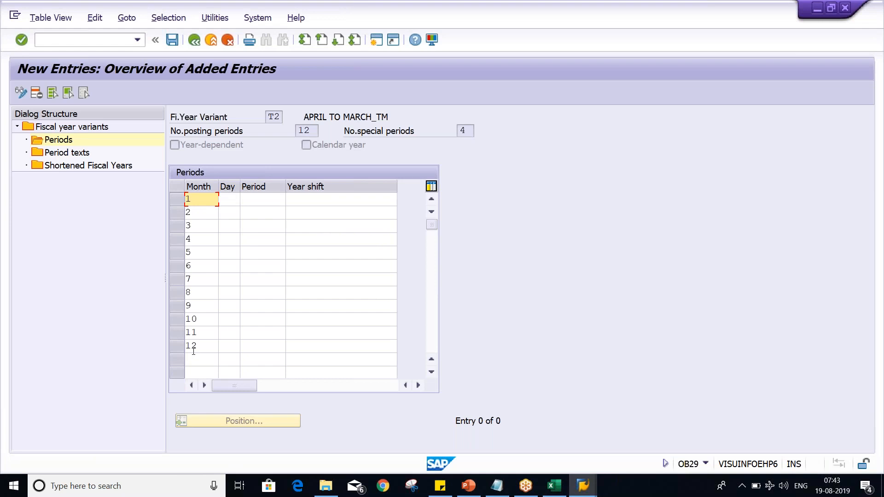
Step: Fill the Day column of the periods table with the twelve DAYS values copied from the Excel sheet
left_click(235, 198)
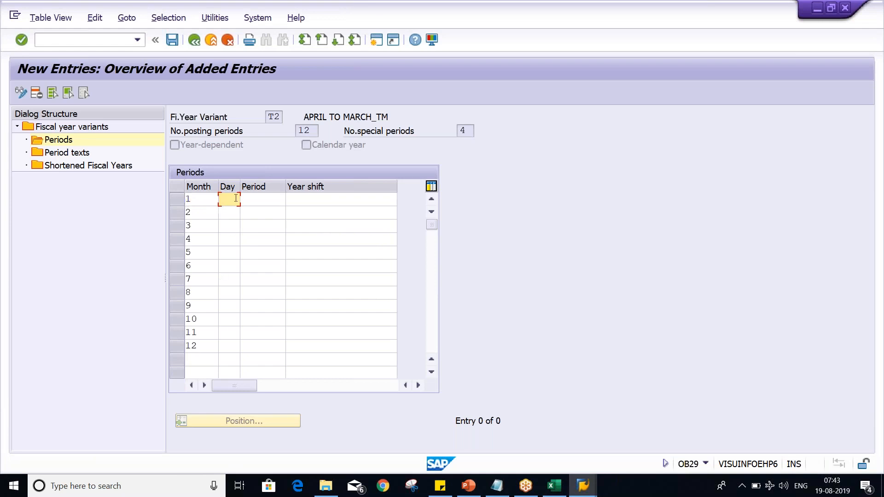
key("alt+Tab")
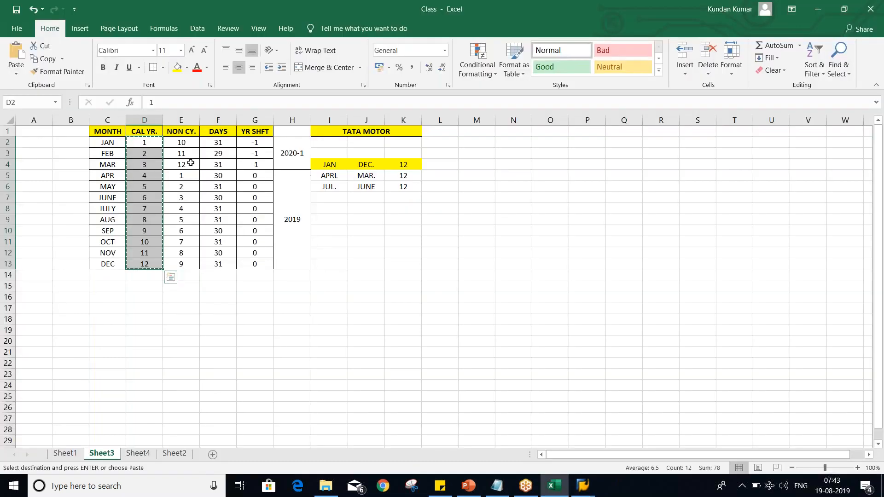
left_click_drag(212, 144, 218, 264)
key("ctrl+c")
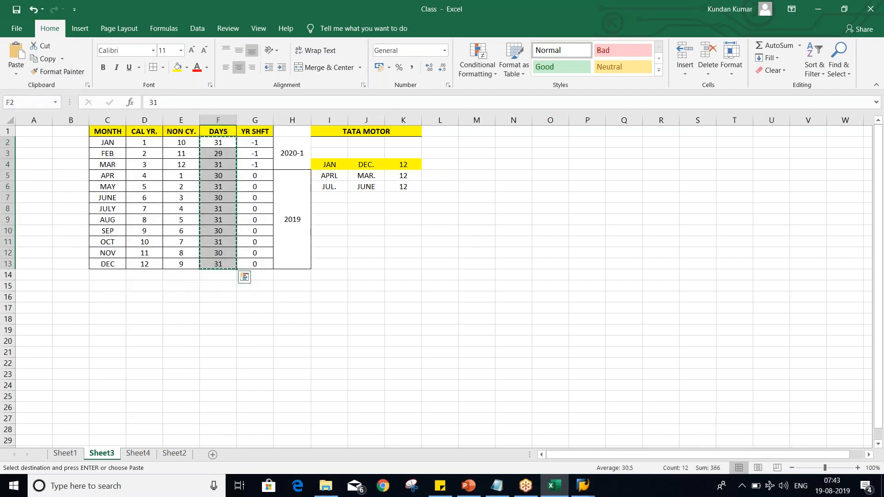
key("alt+Tab")
key("ctrl+v")
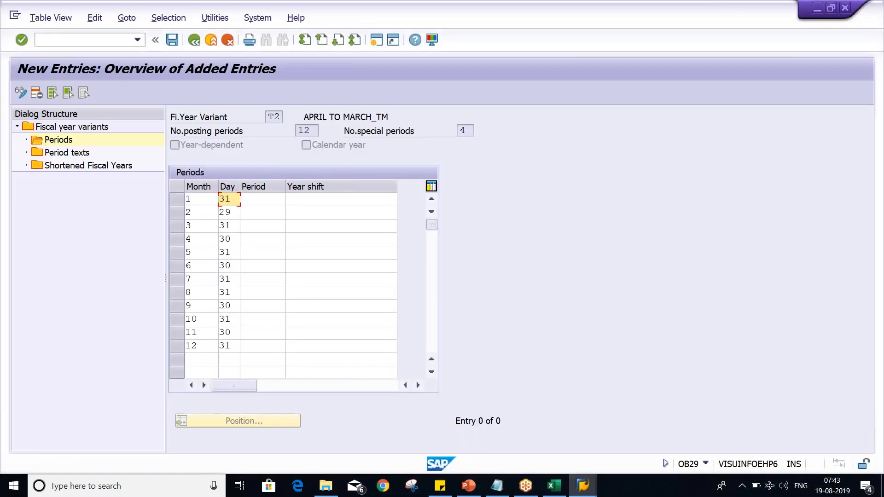
Step: Fill the Period column with the twelve NON CY. values from the Excel sheet and check the pasted entries
left_click(259, 203)
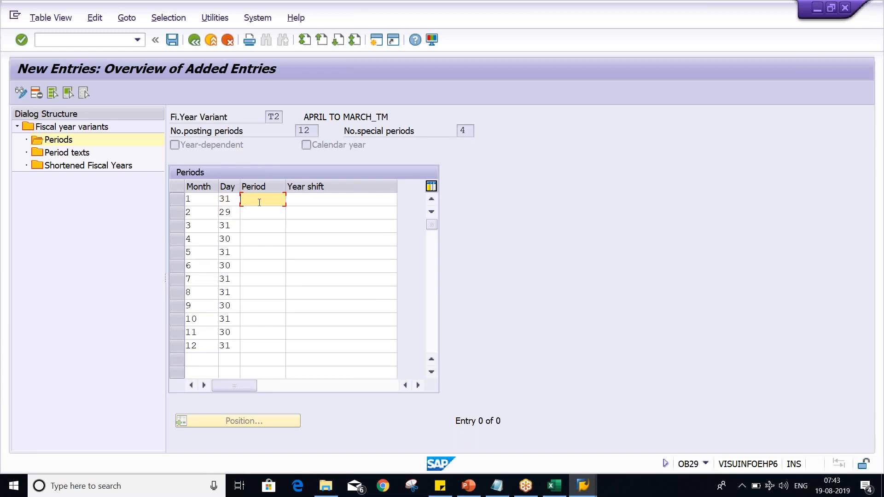
key("alt+Tab")
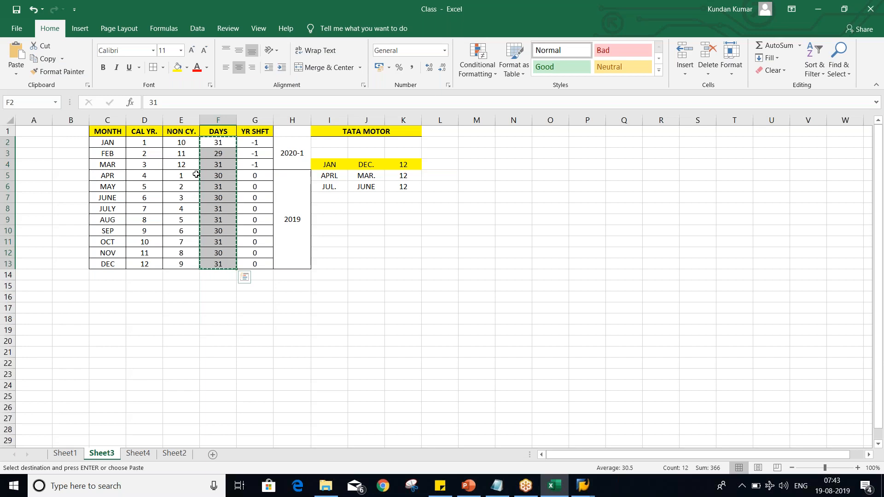
left_click_drag(181, 143, 185, 262)
key("ctrl+c")
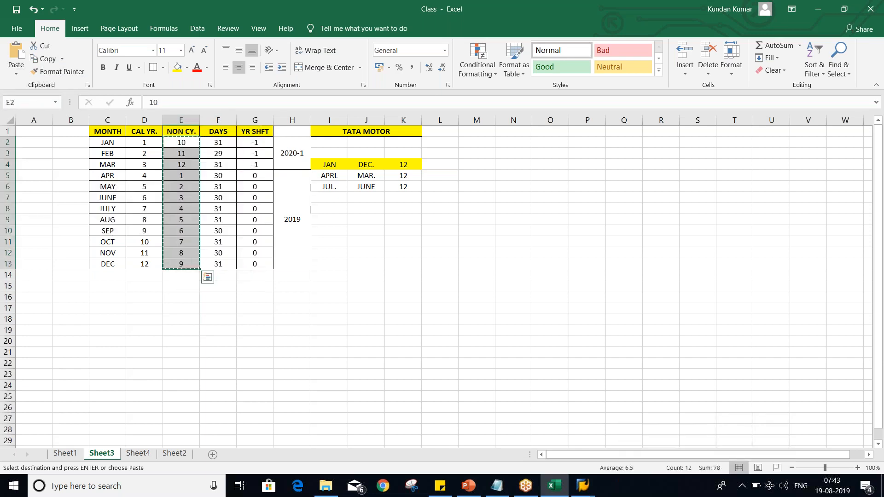
key("alt+Tab")
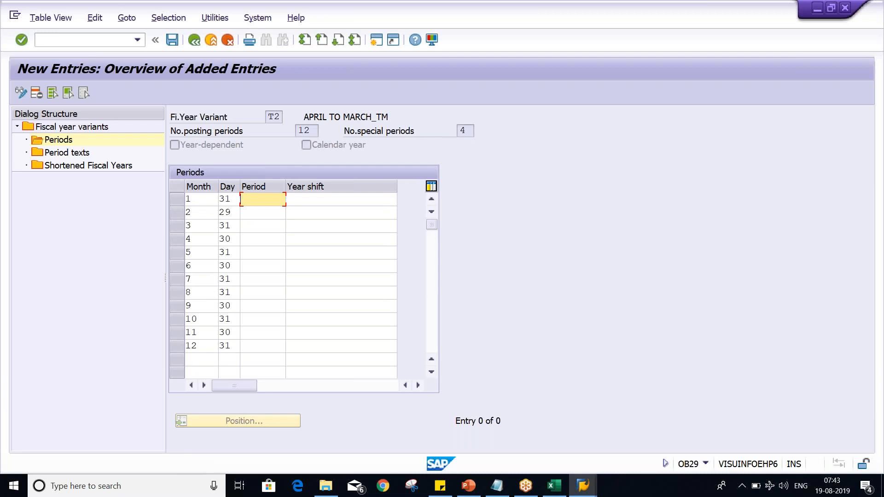
key("ctrl+v")
left_click(263, 240)
left_click(252, 345)
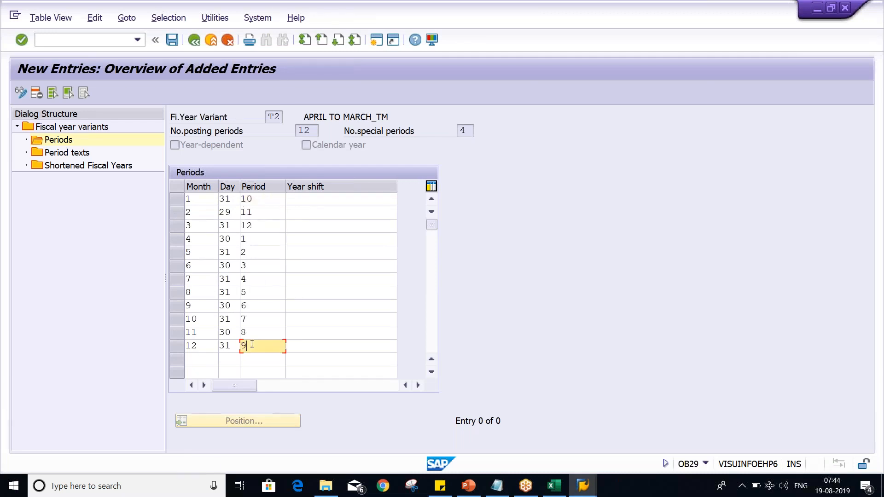
left_click(258, 199)
left_click(268, 212)
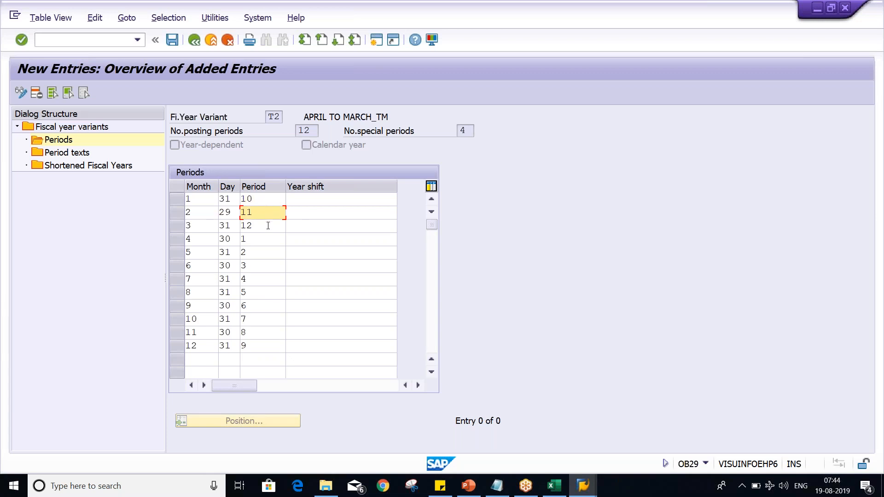
left_click(268, 225)
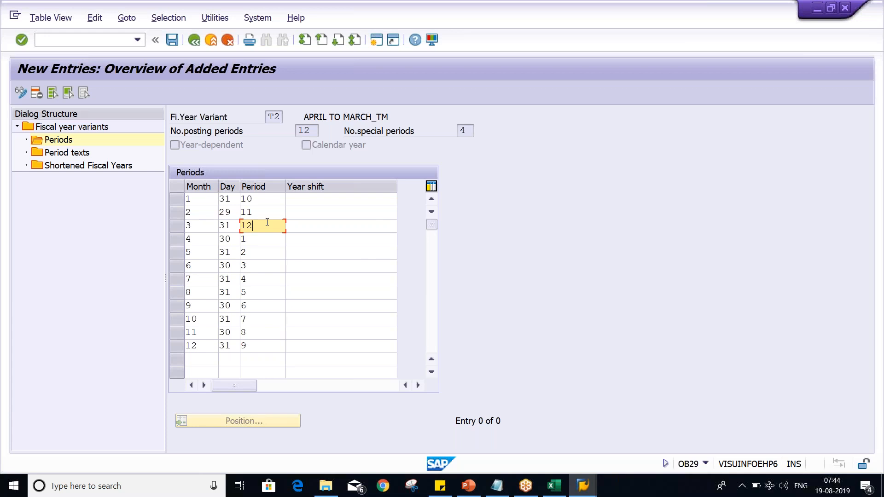
Step: Fill the Year shift column with the YR SHFT values from Excel, -1 for months 1 to 3 and 0 for the rest
key("alt+Tab")
left_click_drag(254, 143, 255, 263)
key("ctrl+c")
key("alt+Tab")
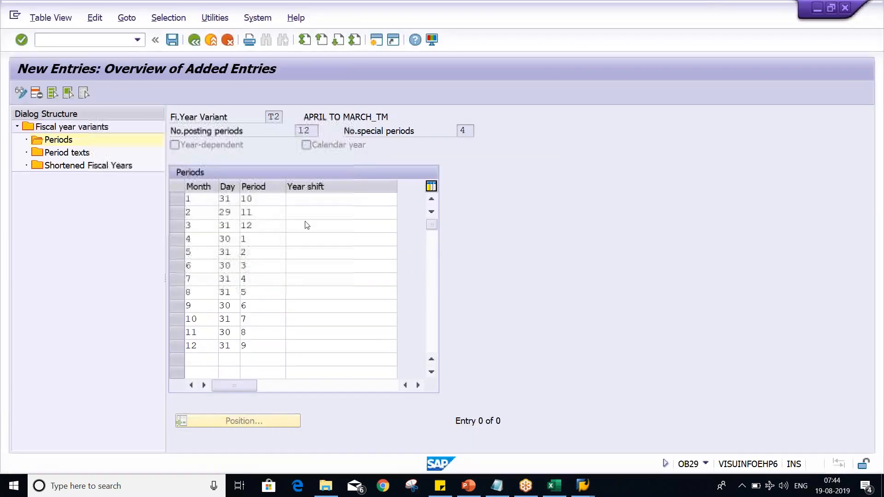
left_click(305, 199)
key("ctrl+v")
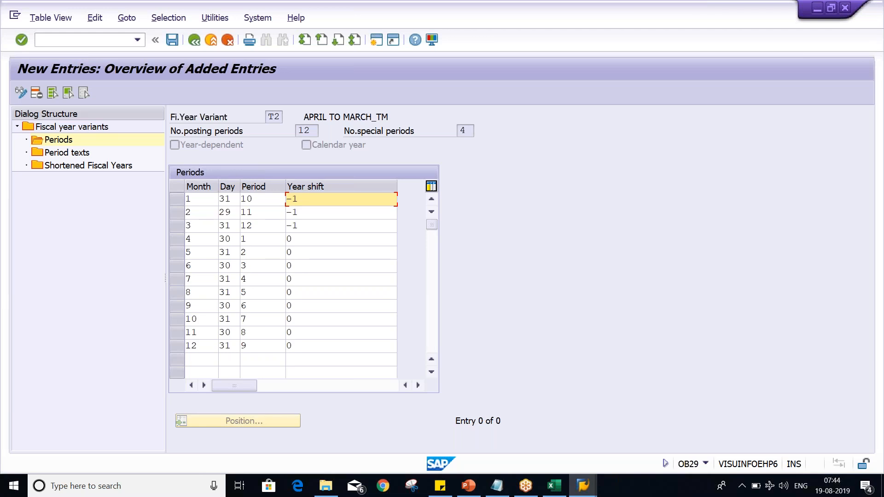
Step: Review the period and year shift entries for months 1 to 3
left_click(257, 199)
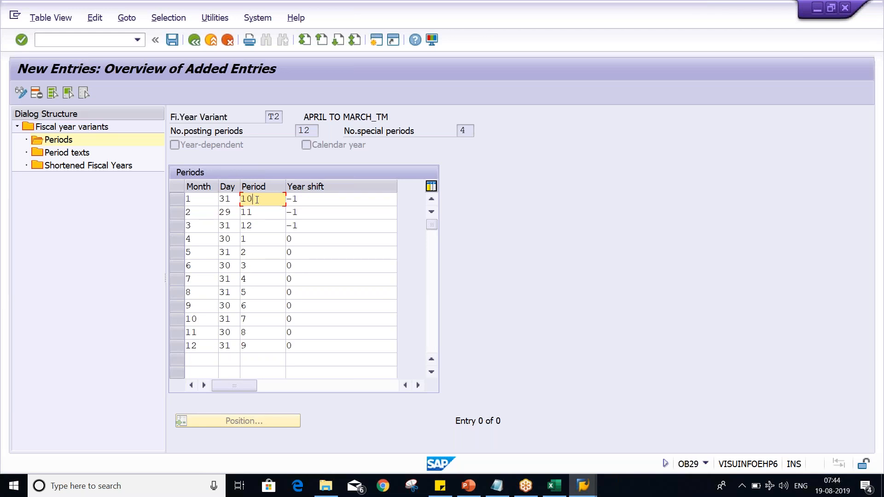
left_click(302, 198)
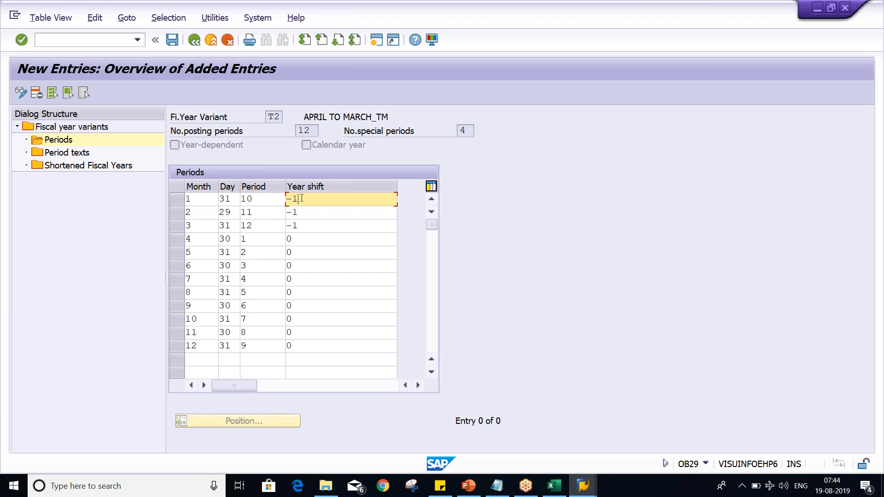
left_click(305, 207)
left_click(313, 225)
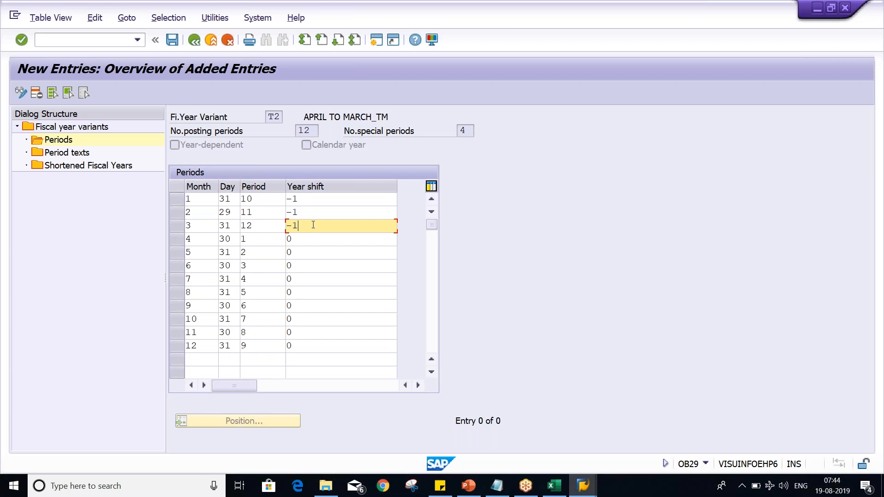
left_click(259, 199)
left_click(256, 213)
left_click(256, 227)
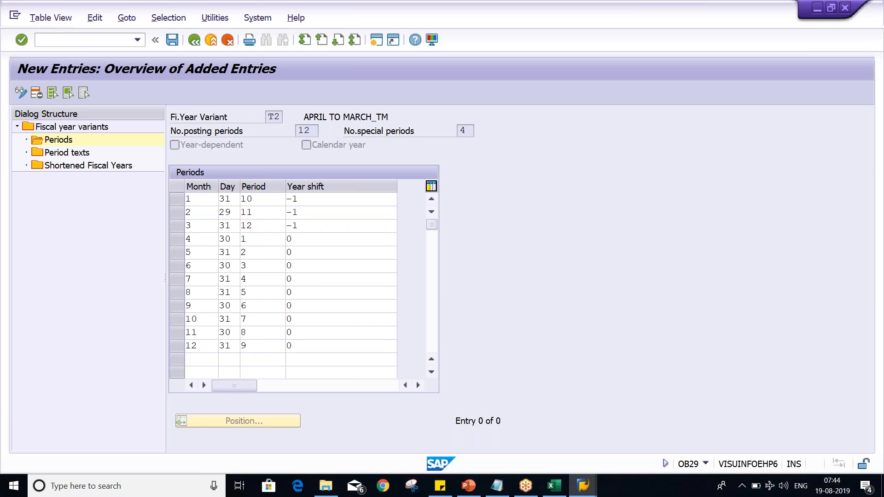
Step: Save the period entries under the TATA MOTOR customizing request
key("ctrl+s")
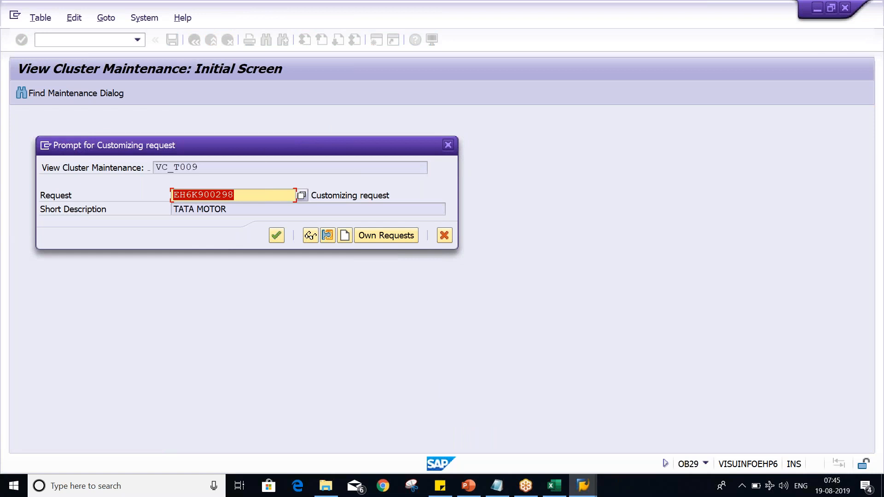
key("Return")
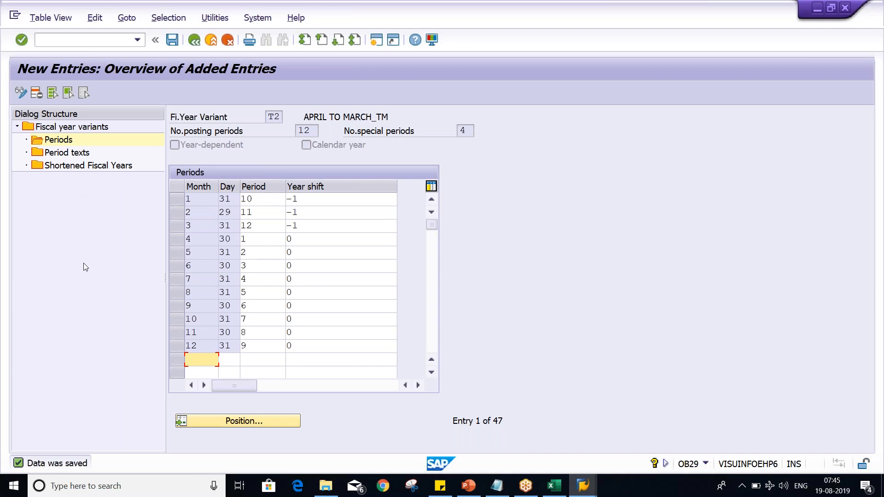
Step: Return to the fiscal year variants overview and select variant T2, APRIL TO MARCH_TM
left_click(194, 40)
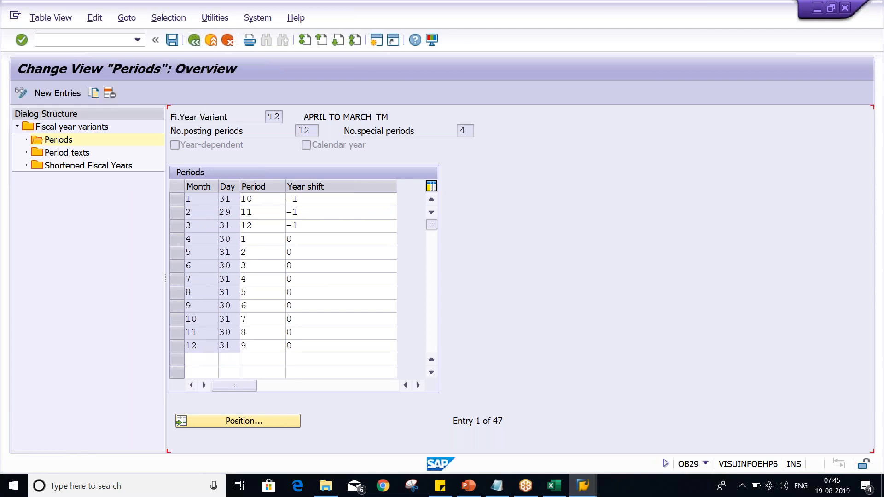
left_click(194, 41)
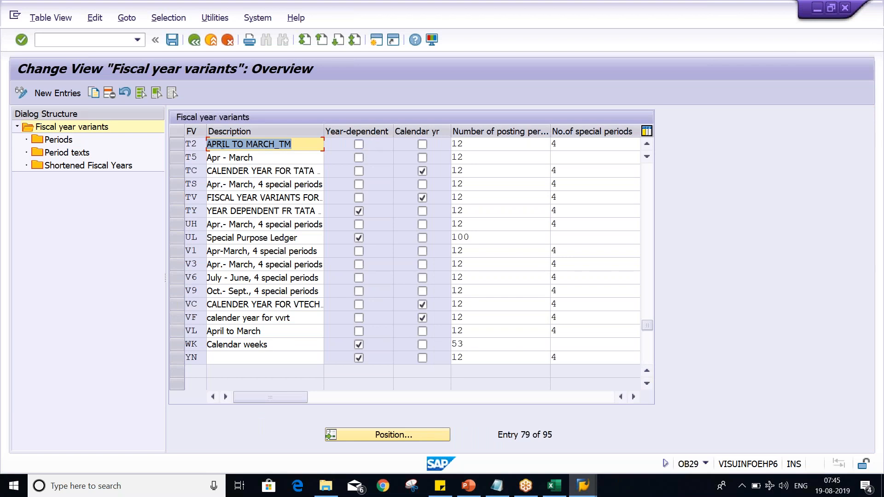
left_click(177, 144)
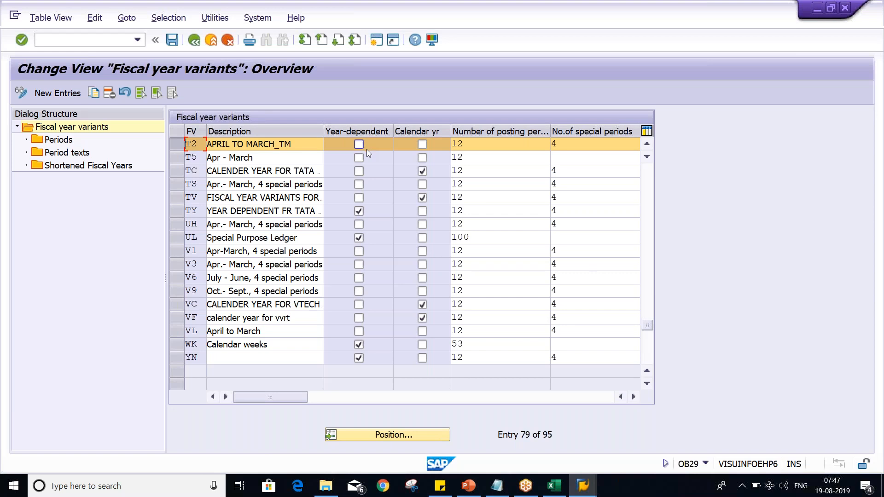
Step: Switch to the Excel sheet and look up September 2019 in the system calendar
left_click(556, 487)
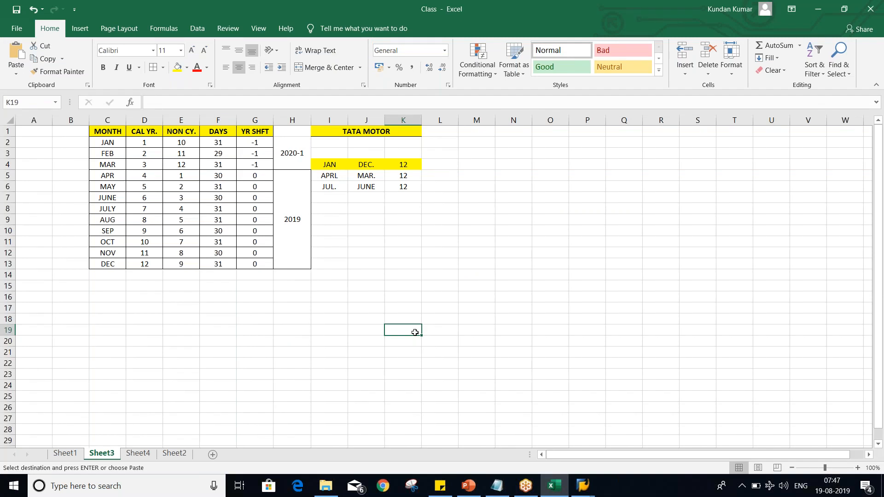
left_click(455, 322)
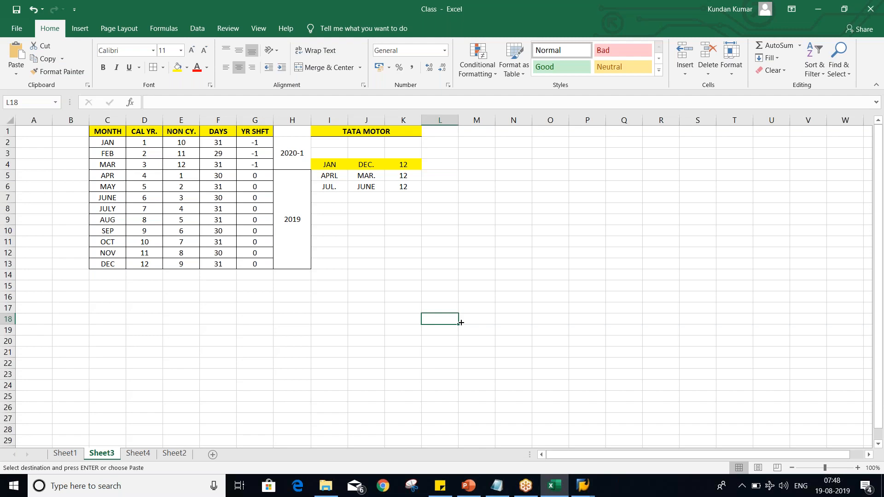
left_click(840, 491)
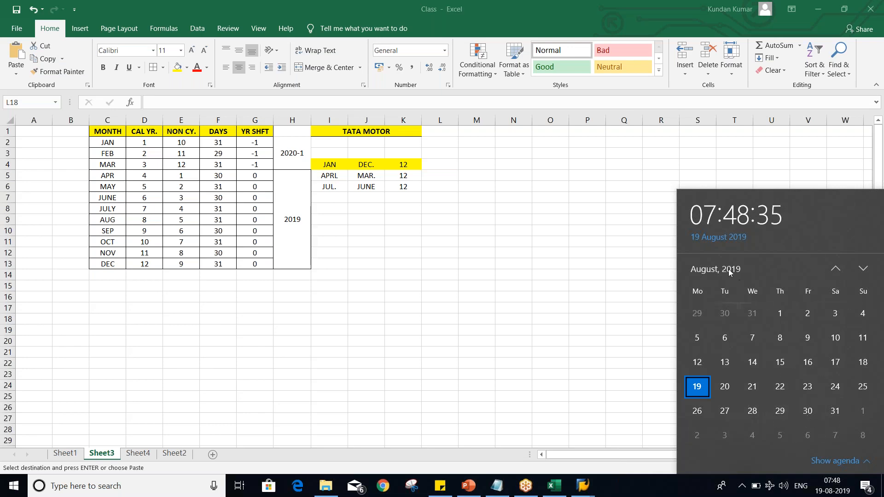
left_click(704, 270)
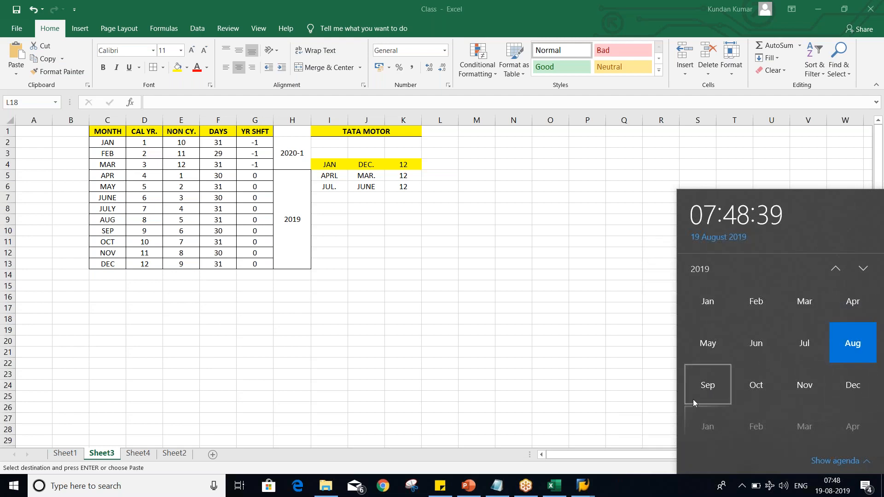
left_click(694, 400)
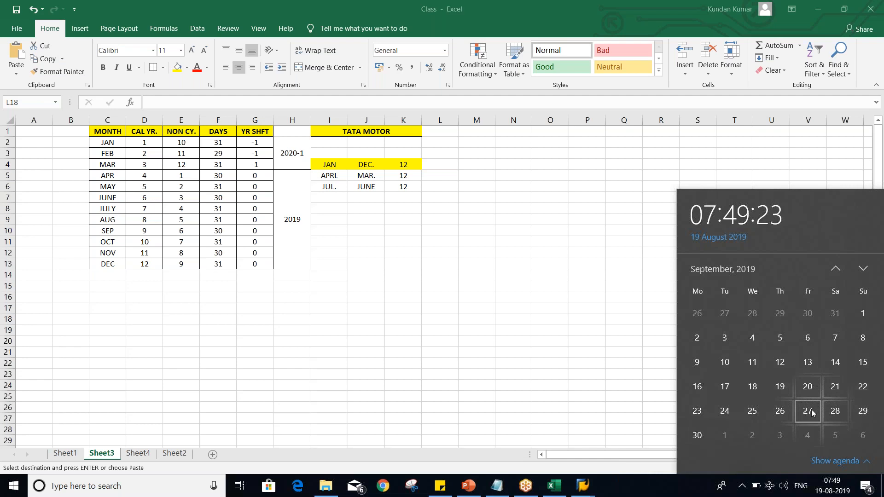
left_click(336, 404)
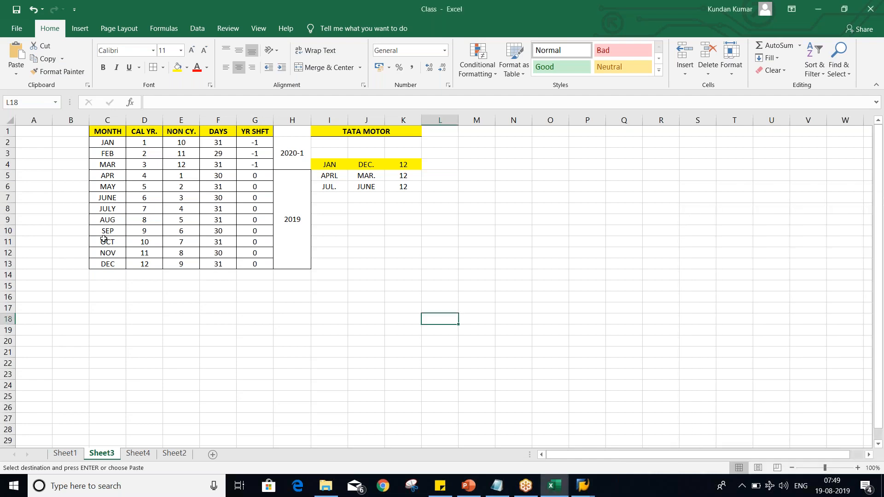
Step: Set the DAYS value for SEP in cell F10 to 28
left_click(209, 231)
type("28")
key("Return")
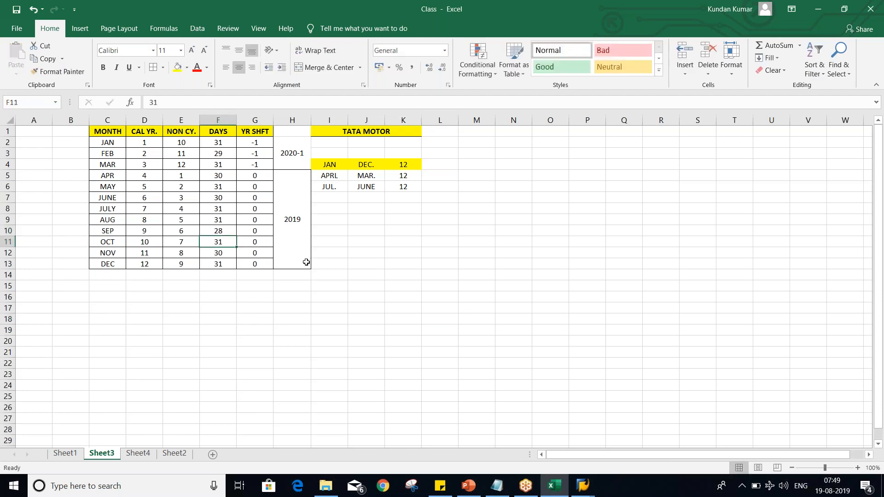
Step: Insert a column before YR SHFT in the sheet and switch back to SAP
left_click(224, 228)
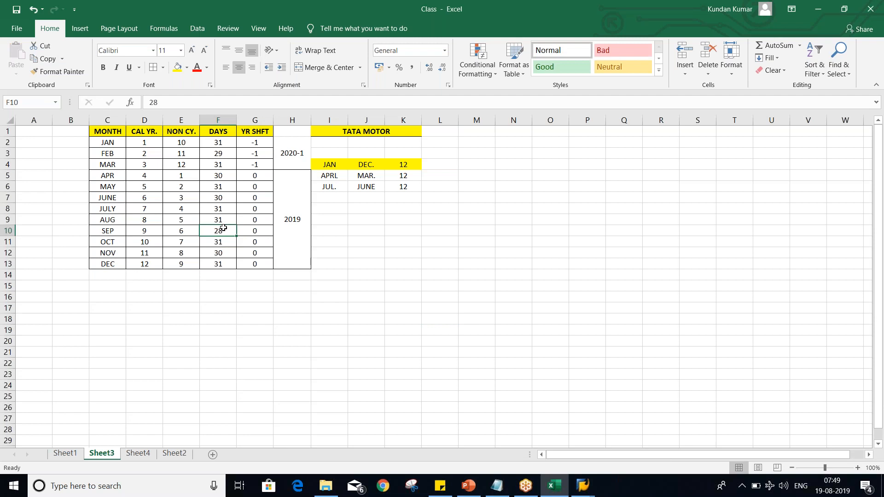
right_click(250, 119)
left_click(289, 200)
key("alt+Tab")
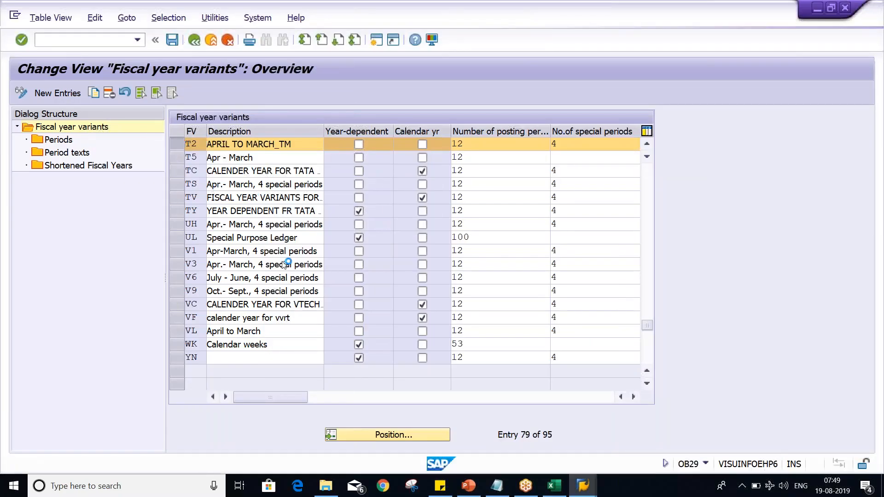
Step: Switch to the Class workbook in Excel and enter the heading YR DEP. in cell G1
key("alt+Tab")
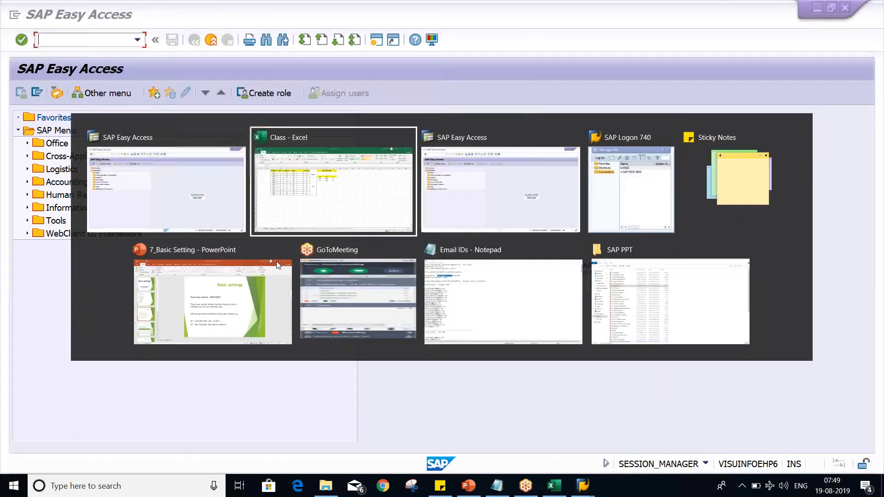
left_click(250, 135)
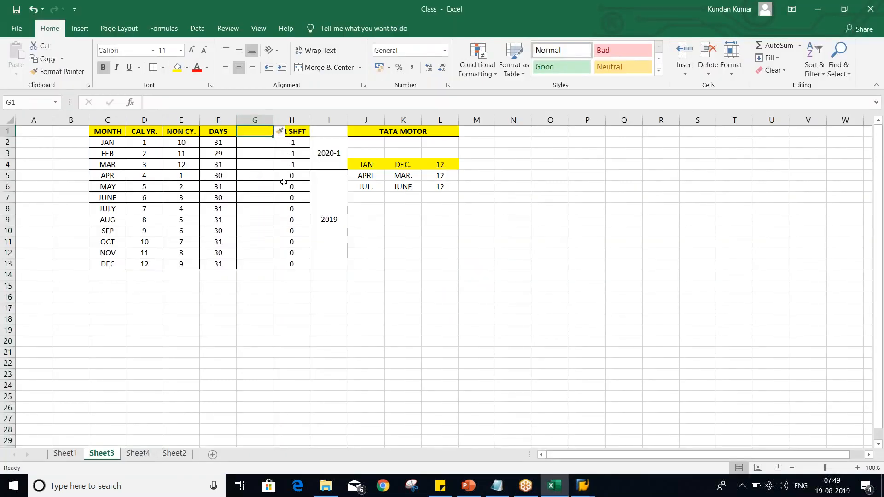
type("YR")
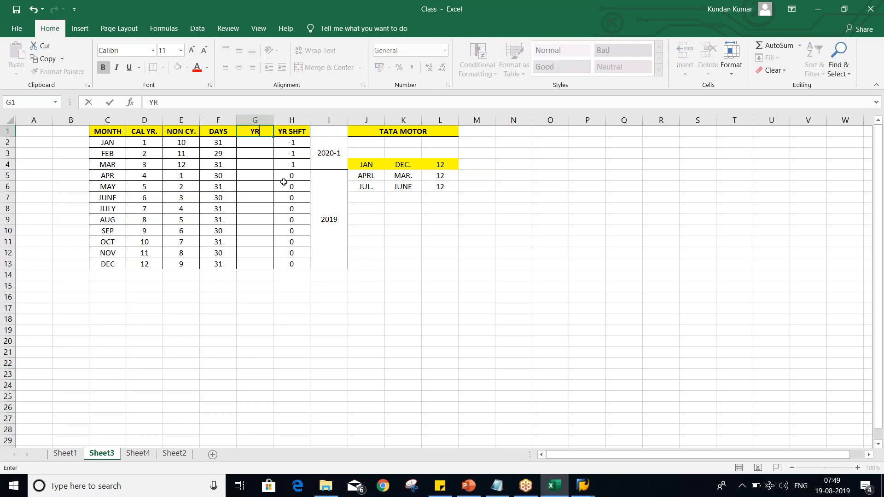
type(" DEP.")
key("Return")
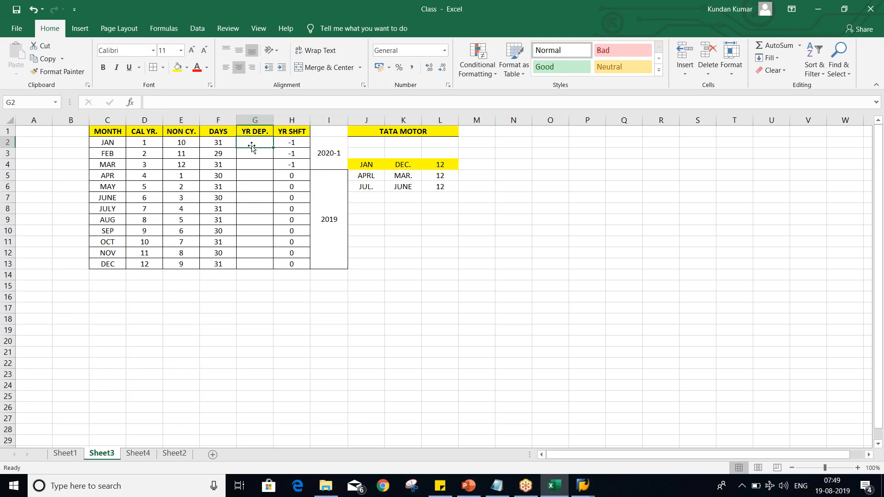
Step: Check the AUG row and look up the ends of August and September 2019 in the system calendar
left_click(106, 223)
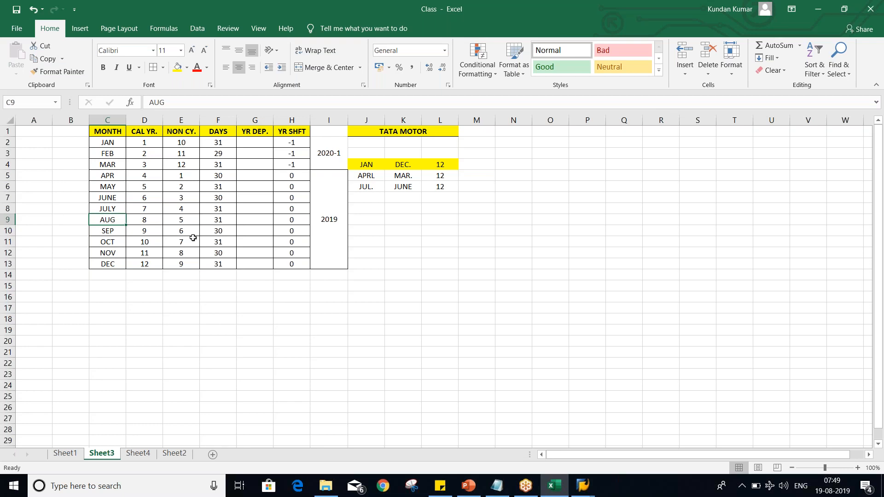
left_click(246, 220)
key("Left")
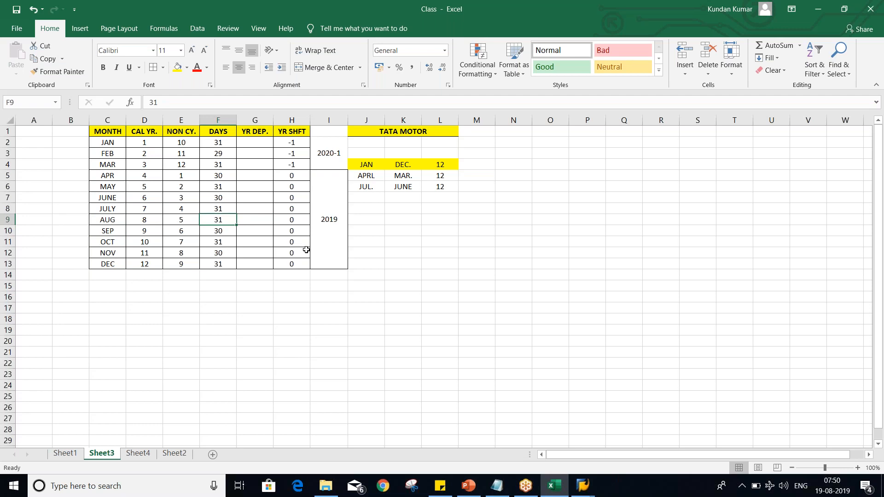
left_click(827, 486)
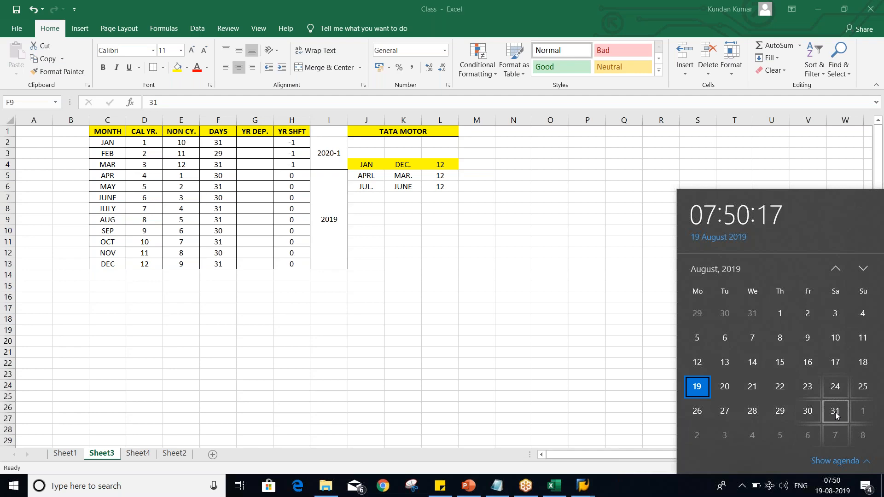
left_click(713, 270)
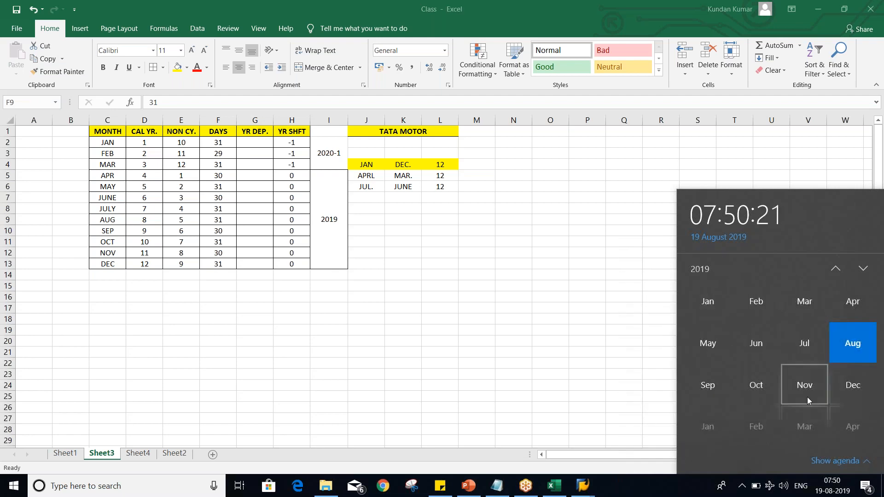
left_click(718, 388)
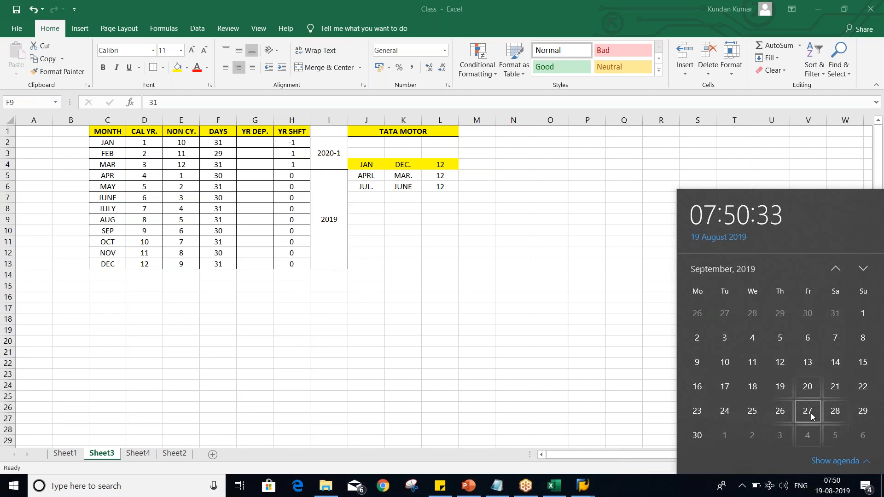
left_click(99, 458)
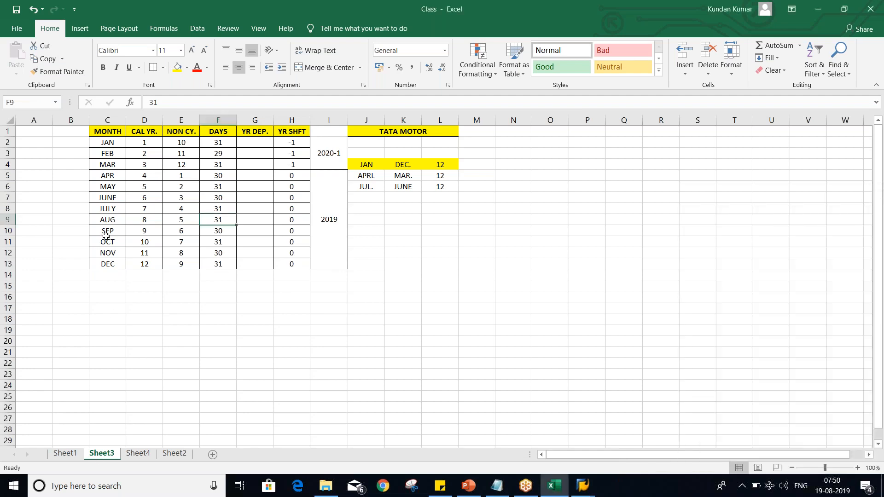
Step: Enter 28 as the YR DEP. value for SEP in cell G10
left_click_drag(103, 230, 261, 227)
left_click(256, 228)
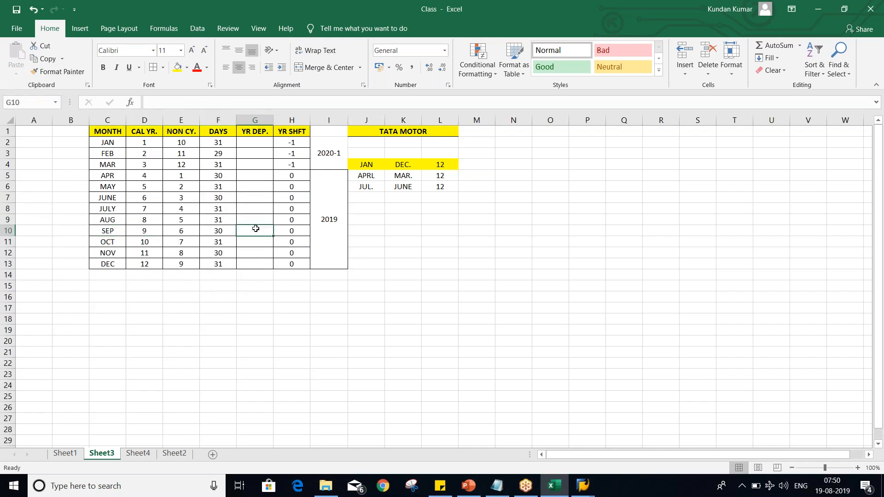
type("28")
key("Return")
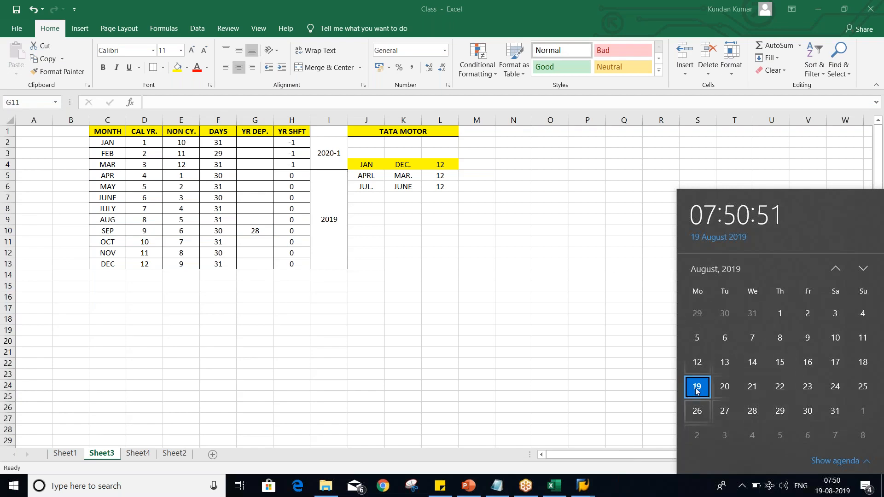
Step: Consult September and October 2019 in the system calendar and enter 29 as the YR DEP. value for OCT in G11
left_click(703, 271)
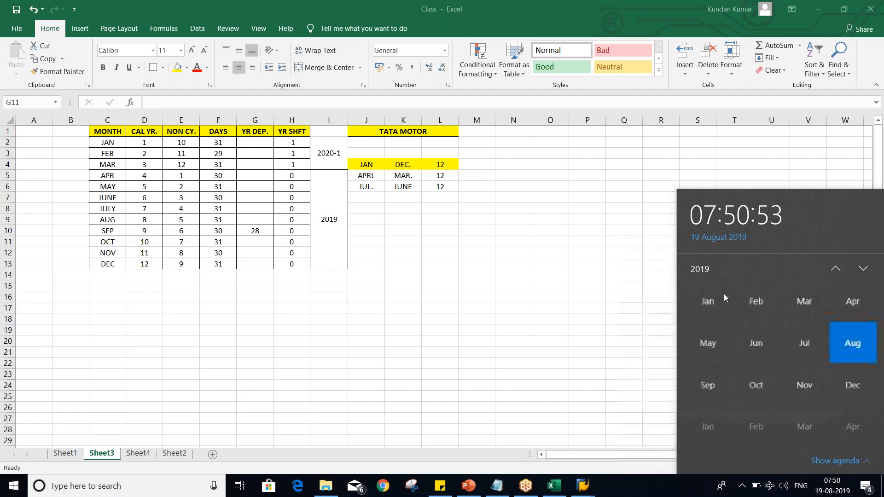
left_click(711, 389)
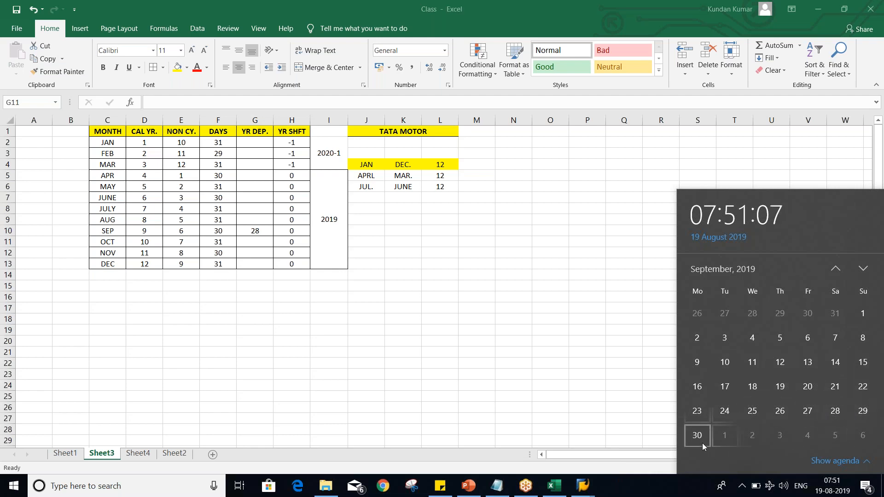
left_click(713, 269)
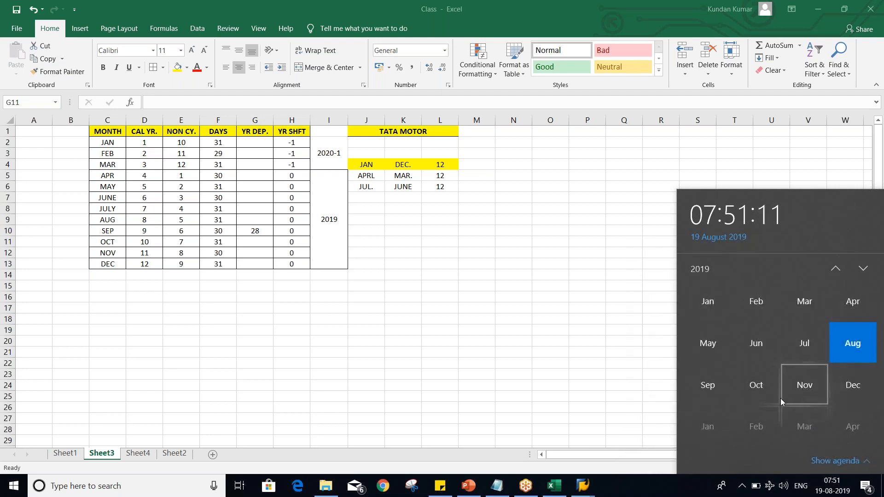
left_click(770, 391)
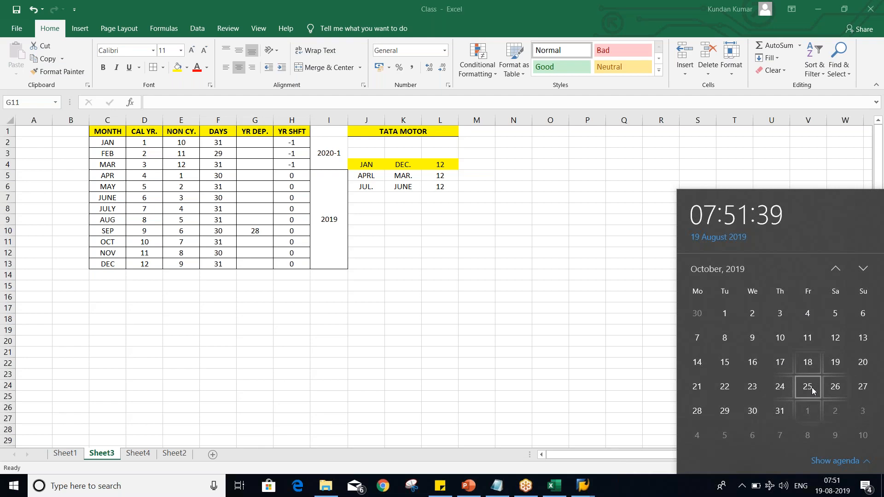
left_click(625, 454)
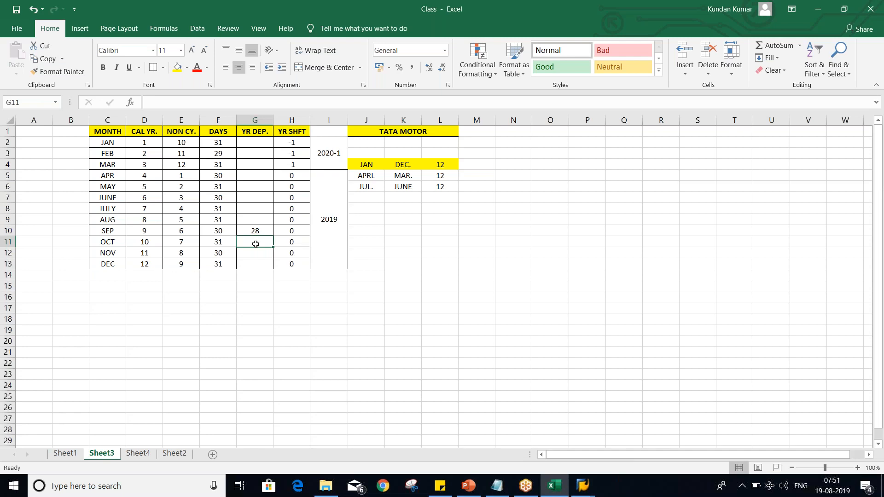
type("29")
key("Return")
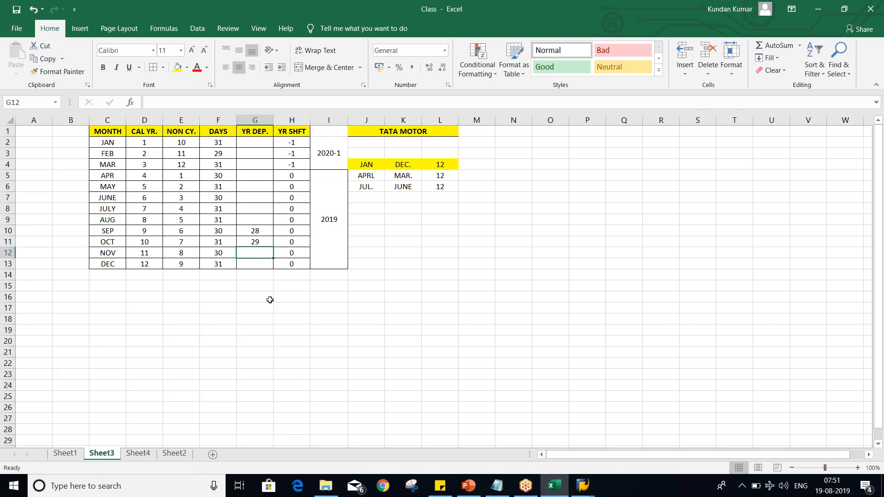
Step: Switch to SAP and examine the September, October and November 2019 month ends in the system calendar
key("alt+Tab")
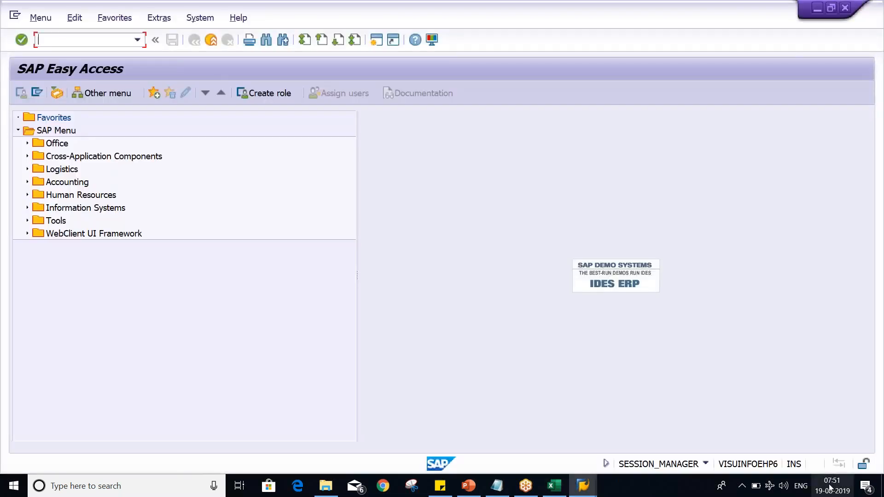
left_click(831, 487)
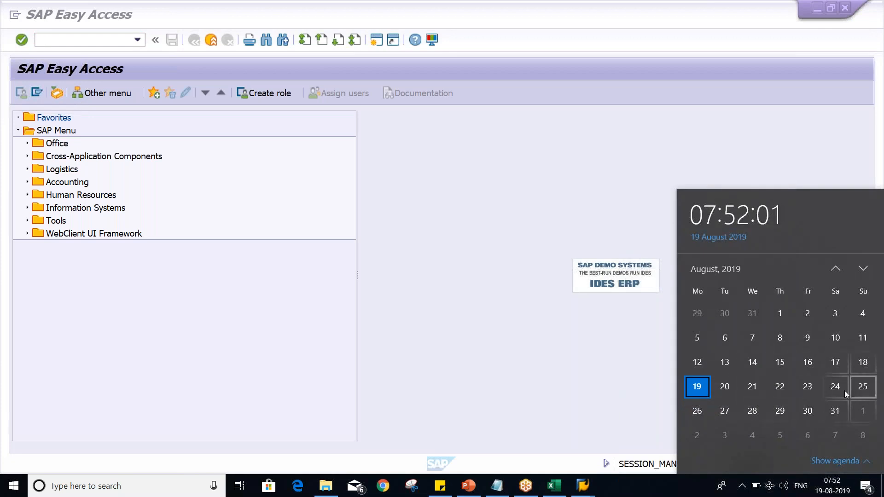
left_click(702, 271)
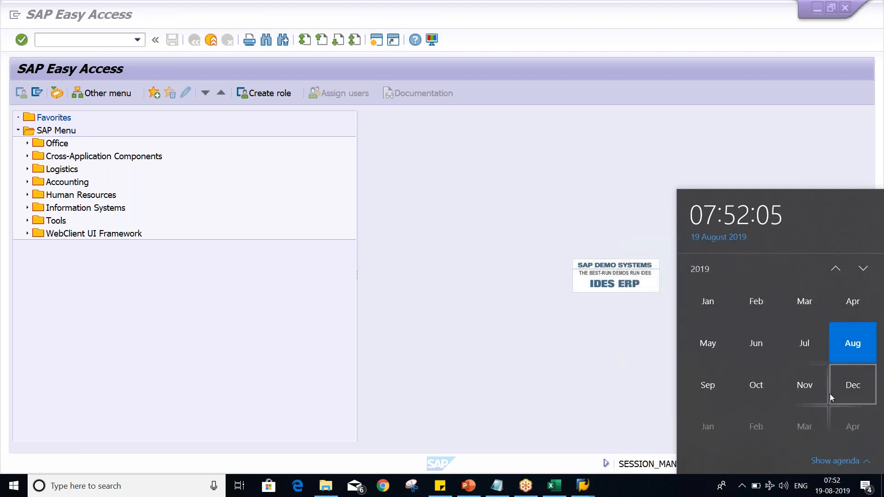
left_click(811, 388)
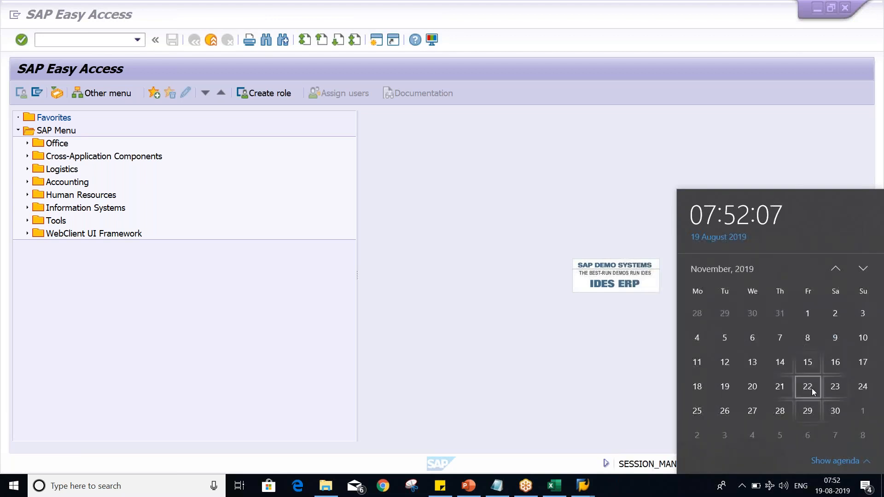
left_click(711, 239)
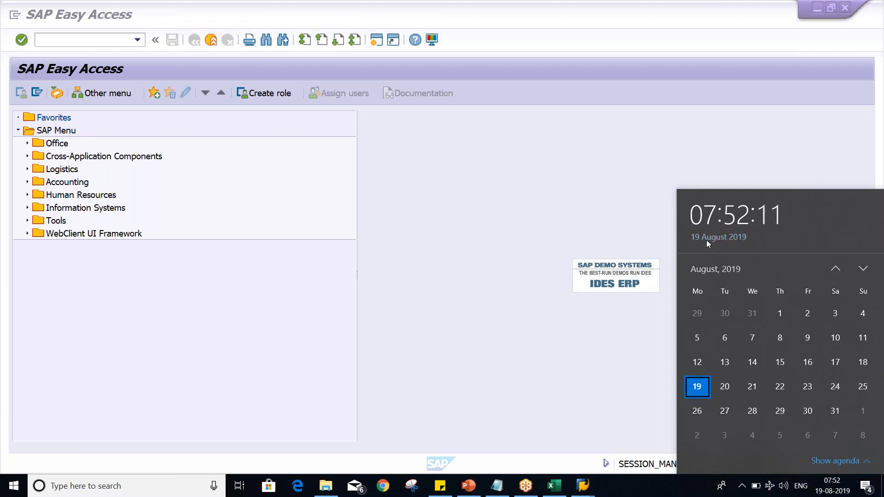
left_click(709, 269)
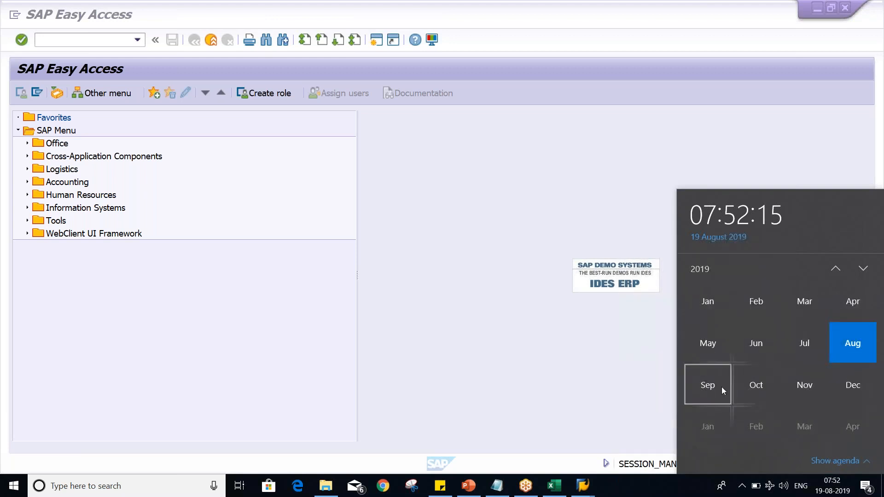
left_click(722, 386)
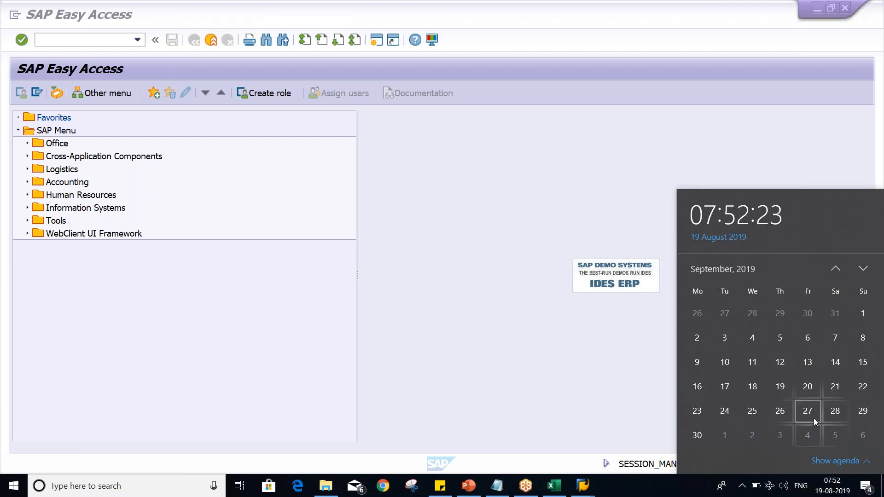
left_click(709, 273)
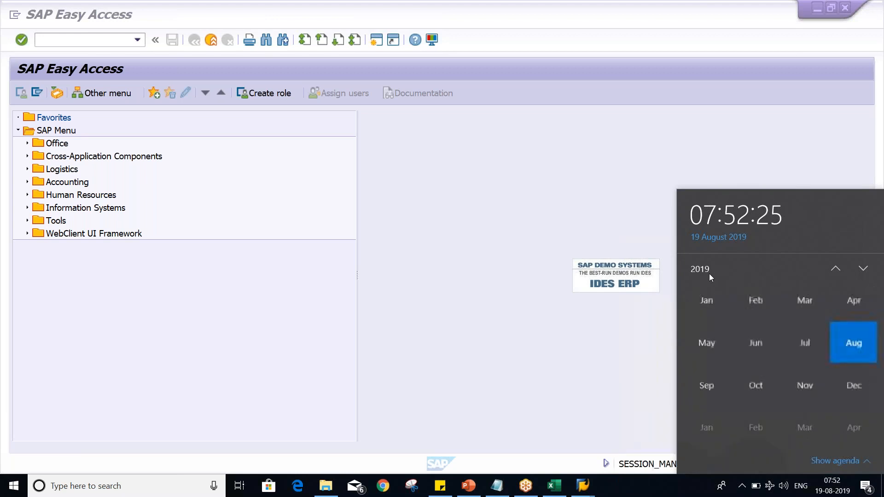
left_click(759, 388)
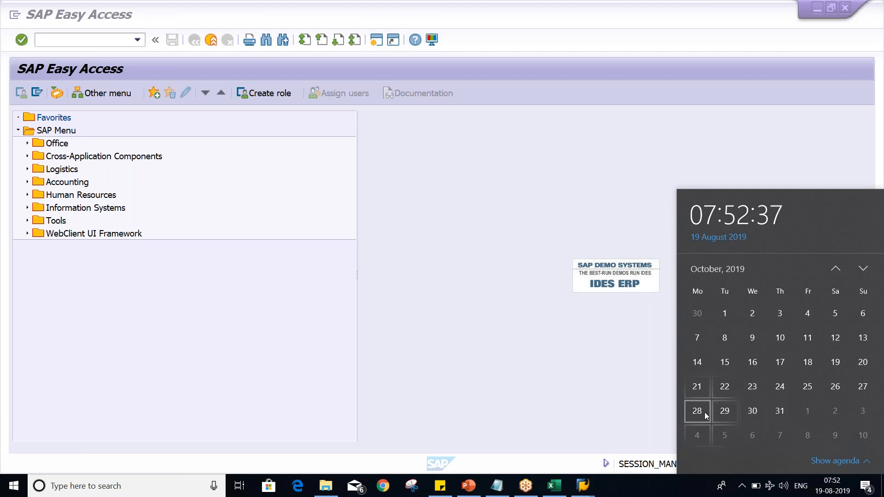
left_click(701, 270)
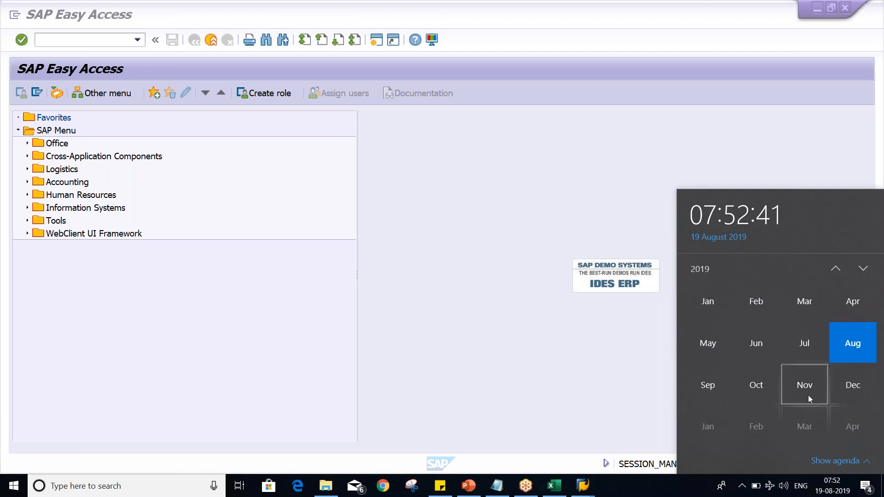
left_click(808, 395)
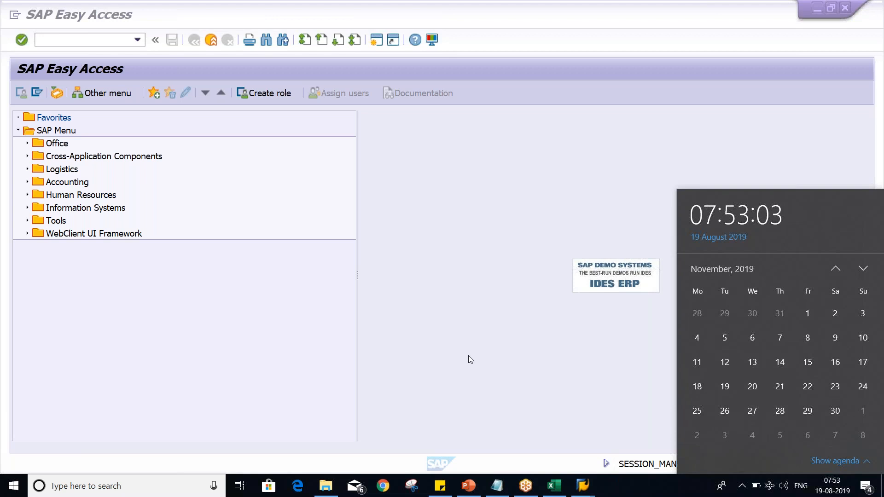
left_click(116, 254)
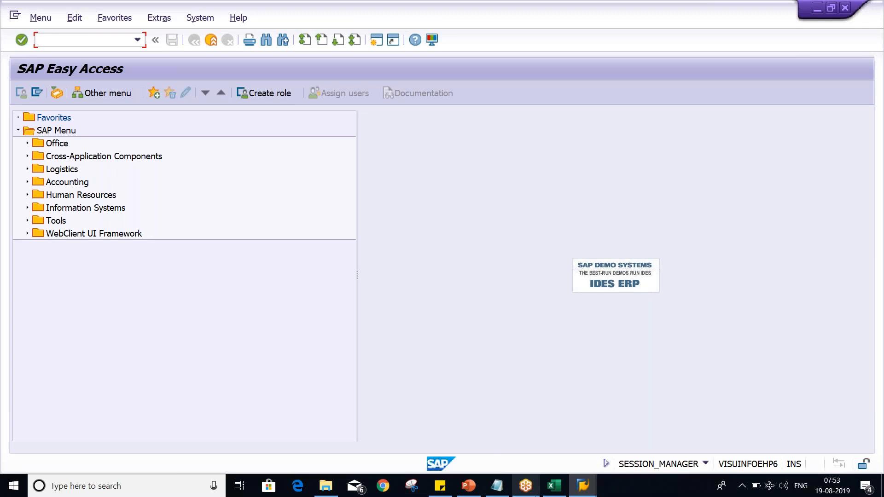
Step: Switch back to the Excel sheet and enter 35 as the YR DEP. value for NOV in cell G12
left_click(544, 492)
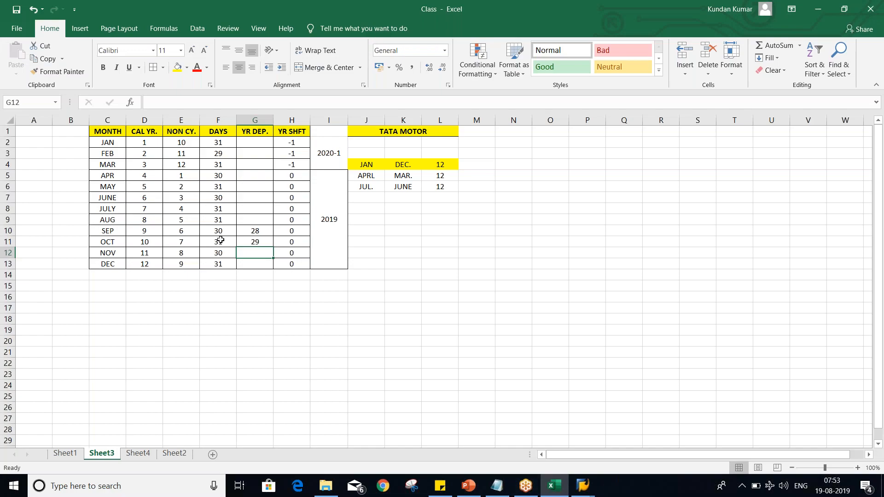
type("35")
key("Return")
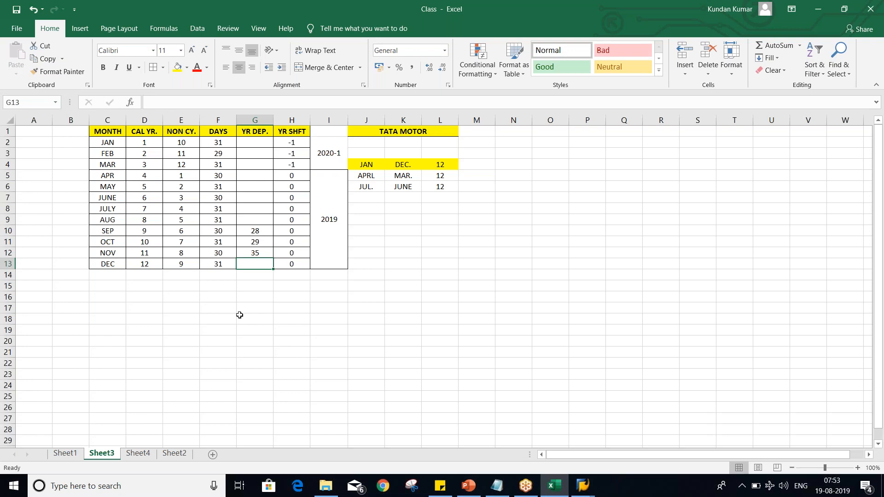
left_click(253, 242)
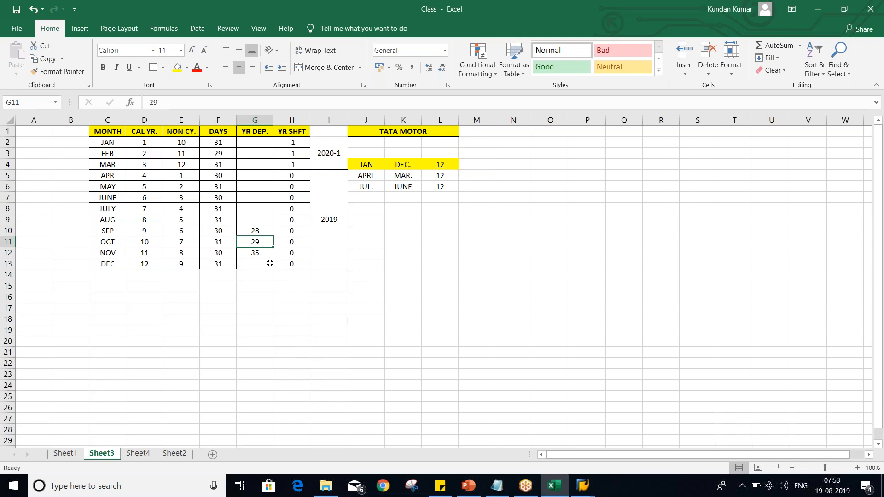
left_click(256, 231)
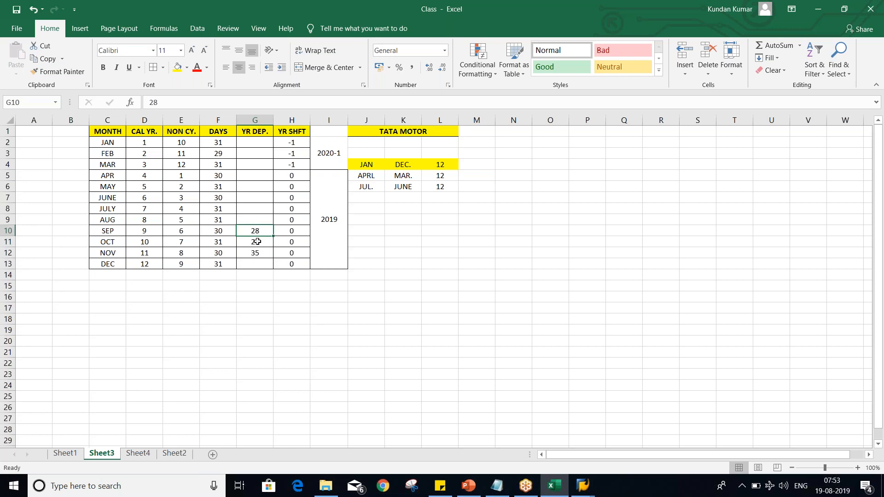
left_click(257, 245)
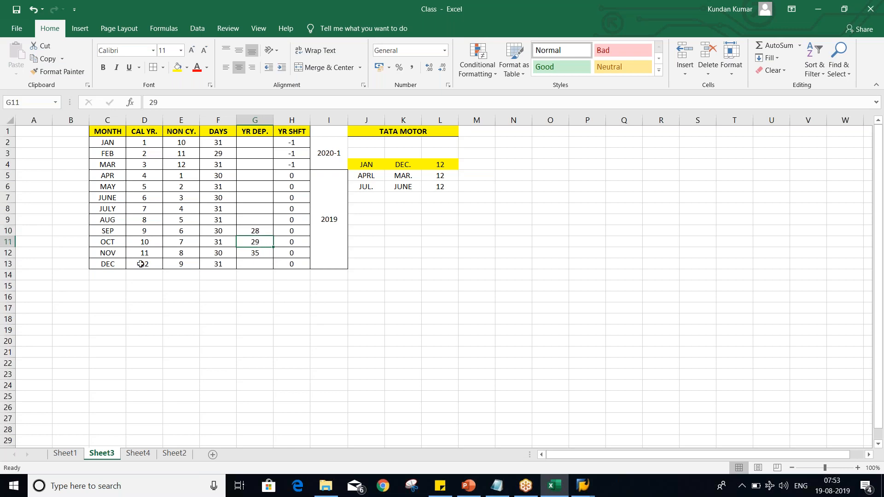
Step: Review the NOV row's YR DEP. entry and consult the August 2019 month end in the system calendar
left_click(111, 252)
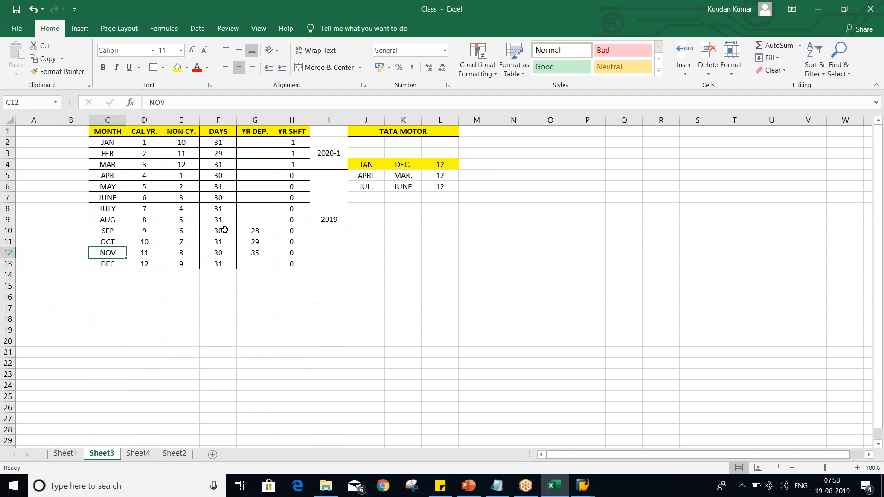
left_click(252, 250)
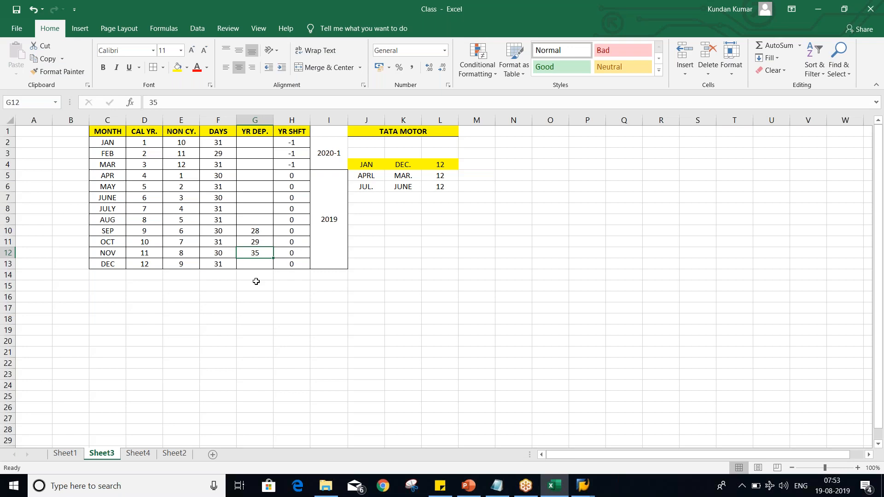
left_click(824, 494)
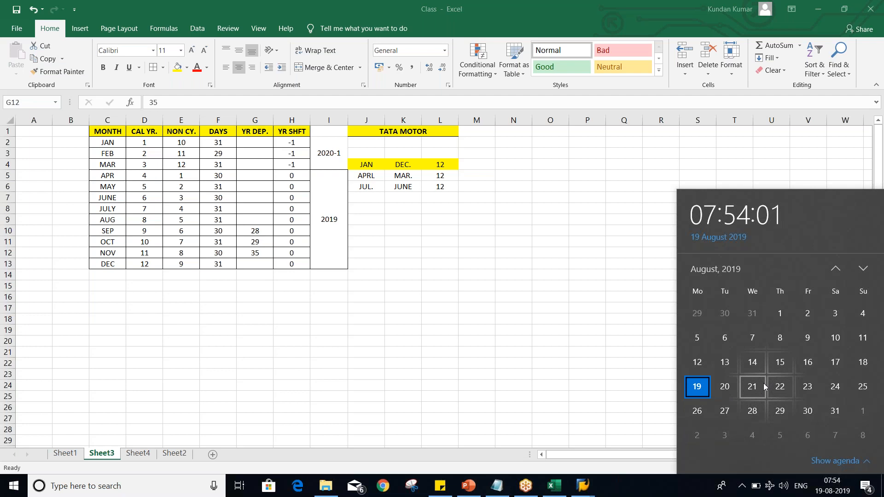
left_click(808, 411)
left_click(540, 431)
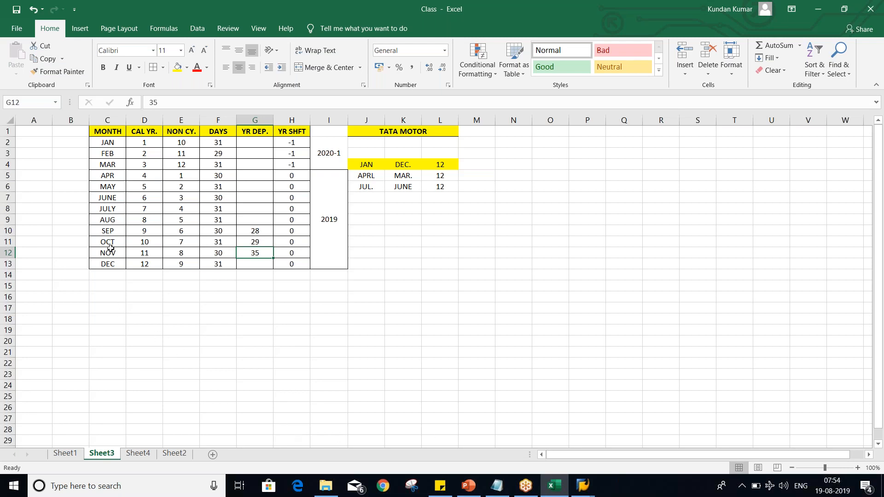
Step: Enter 32 as the YR DEP. value for AUG in cell G9
left_click(245, 220)
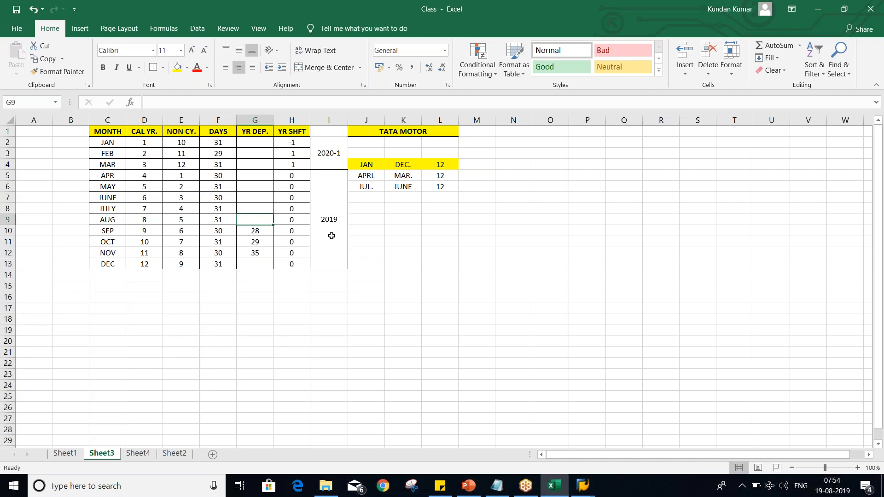
type("2")
key("BackSpace")
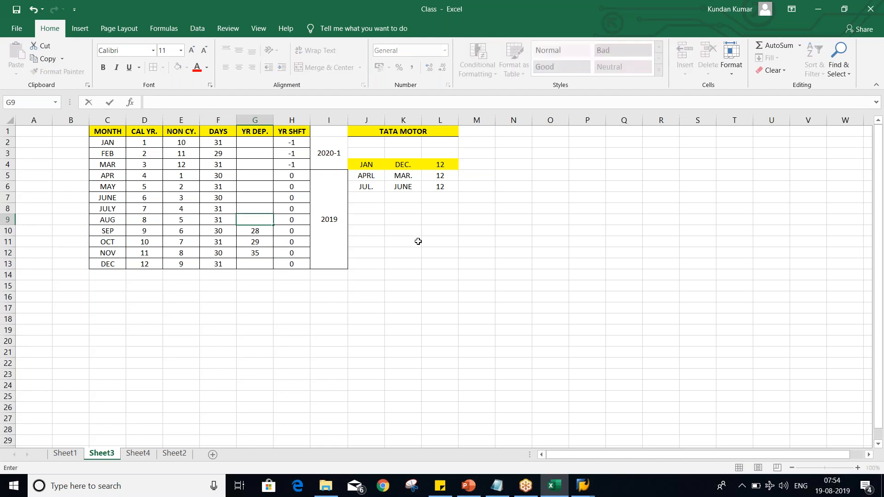
type("32")
key("Return")
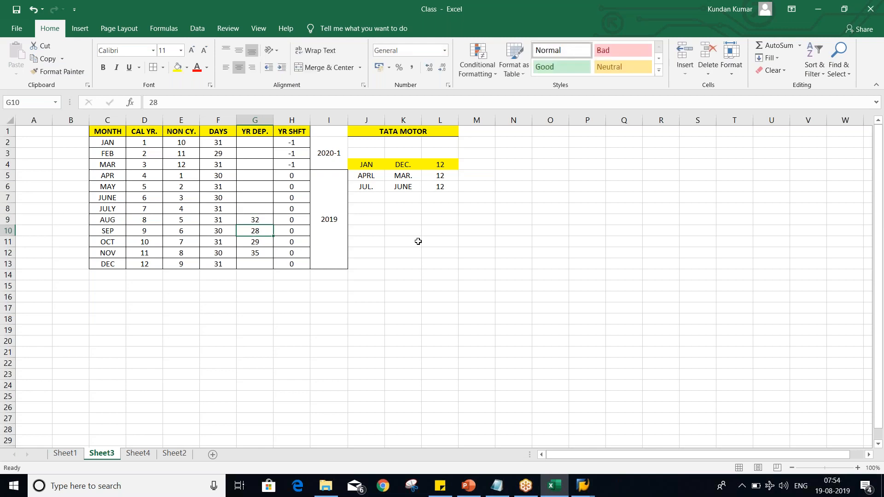
Step: Set the YR DEP. value for AUG in cell G9 to 31
left_click(249, 216)
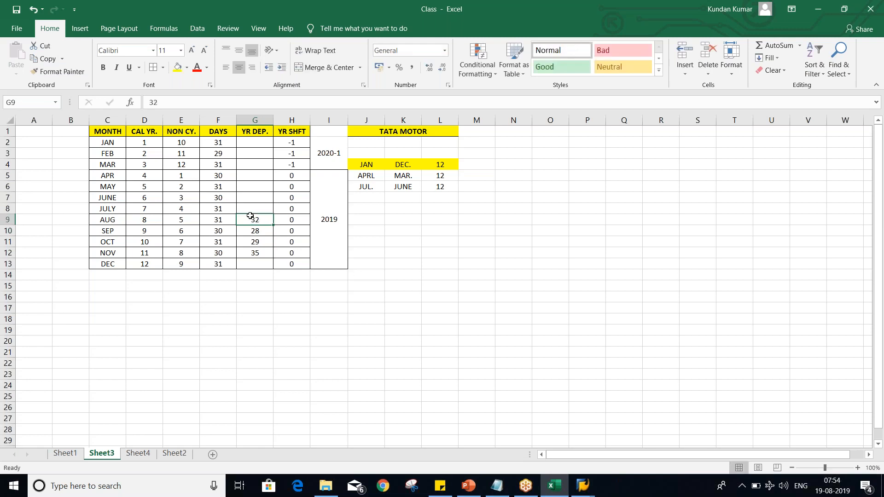
type("31")
key("Return")
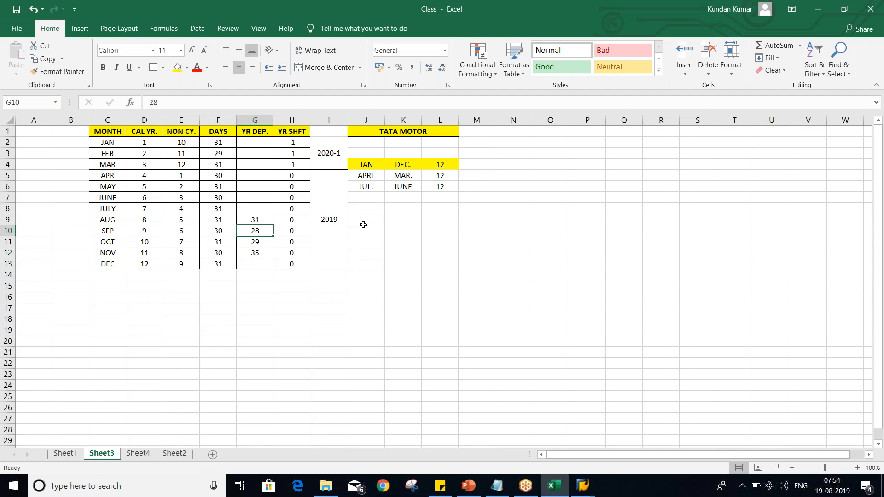
Step: Compare the year-dependent period ends in G2:G13 with the calendar month days in F2:F13
left_click(258, 146)
left_click_drag(258, 146, 260, 262)
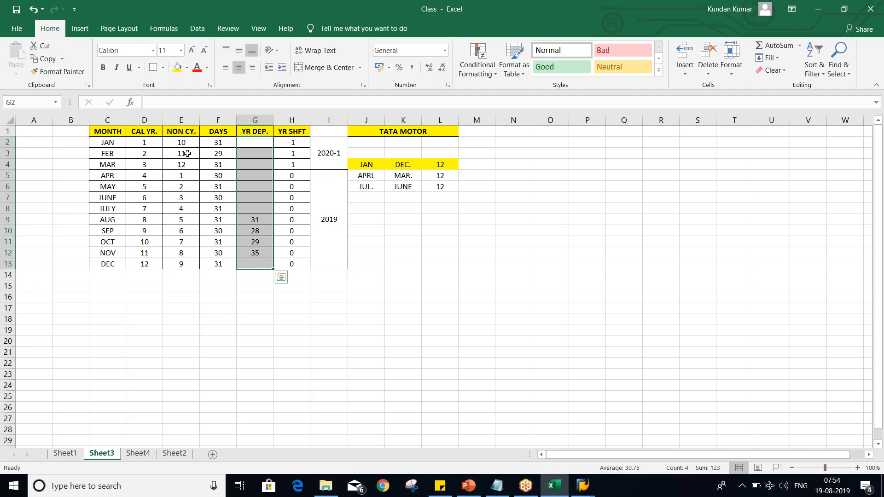
left_click_drag(220, 144, 223, 259)
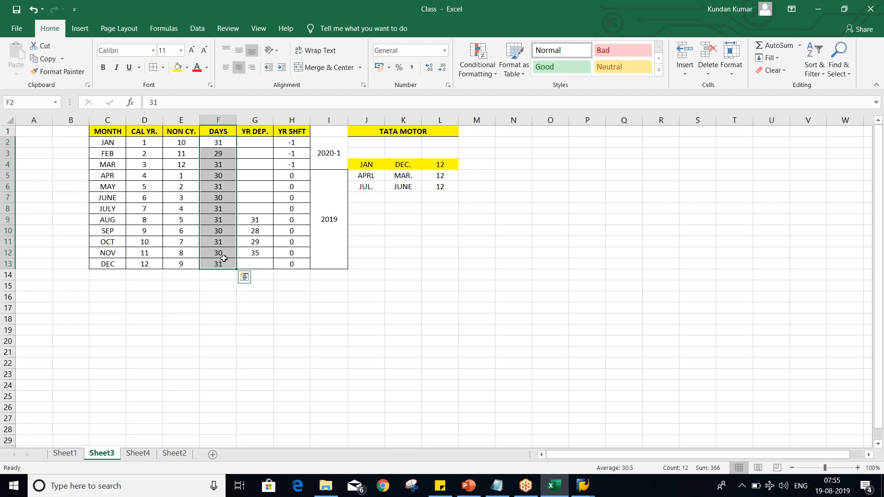
left_click(215, 155)
left_click(219, 265)
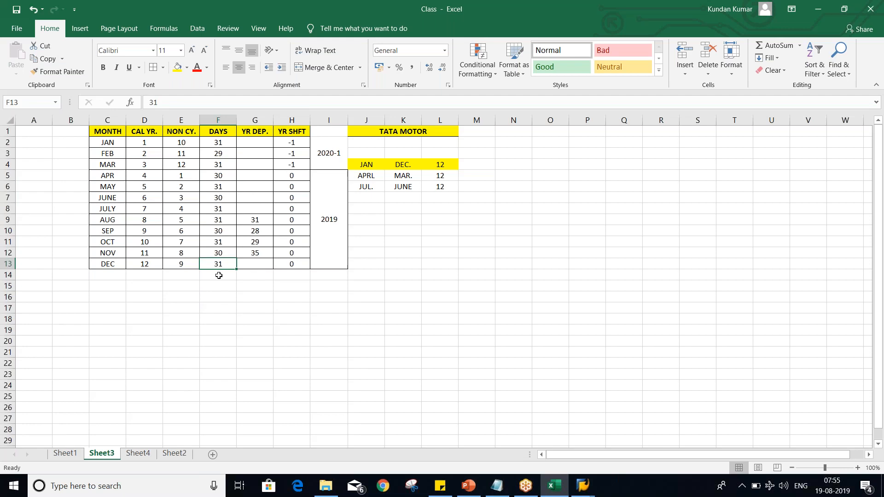
Step: Examine the YR DEP. column from JAN to DEC in G2:G13, covering both filled and empty months
left_click(255, 145)
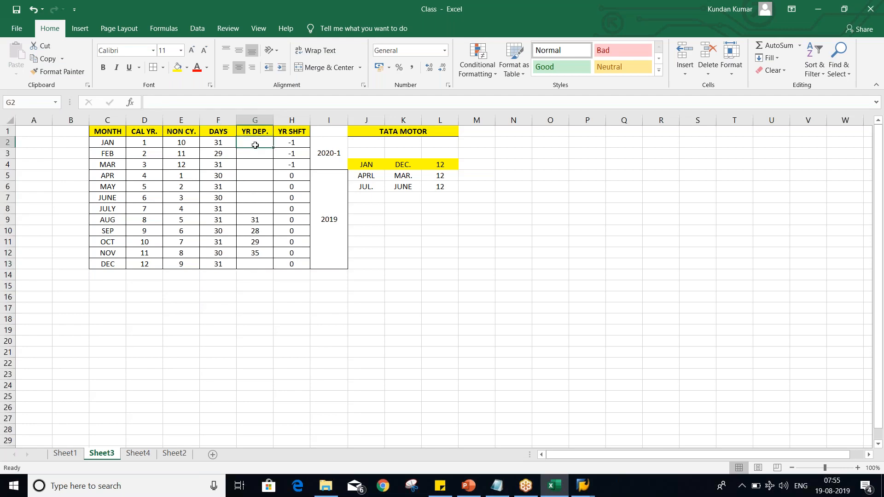
left_click(256, 164)
left_click_drag(249, 145, 266, 265)
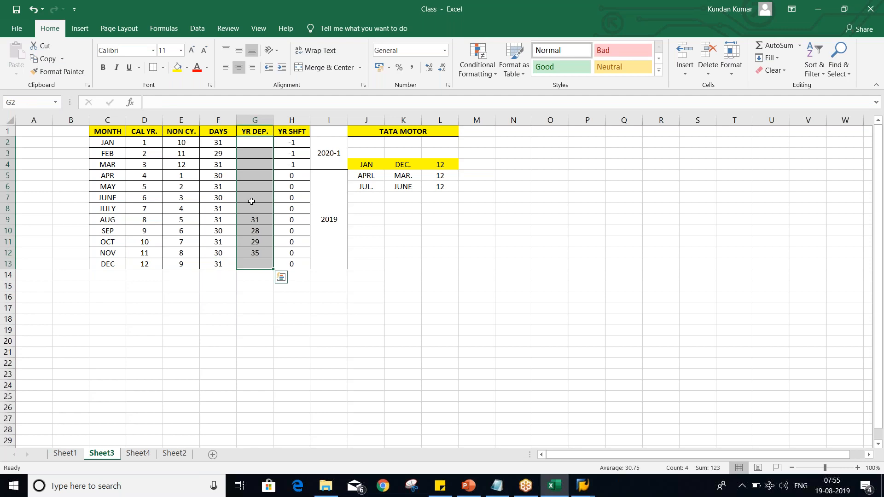
left_click(245, 145)
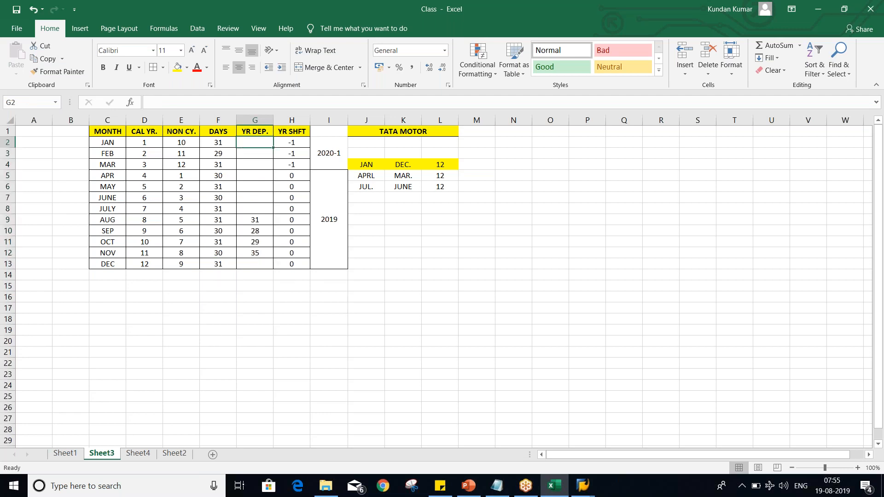
left_click(249, 160)
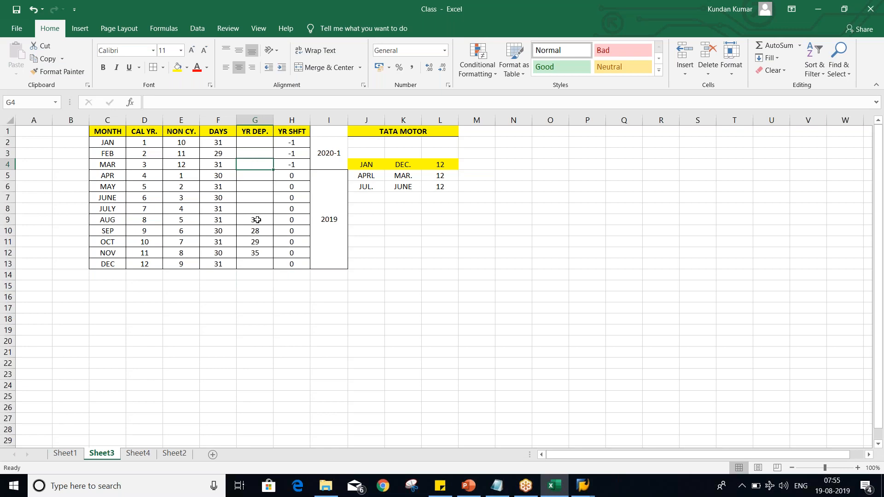
left_click_drag(254, 143, 268, 263)
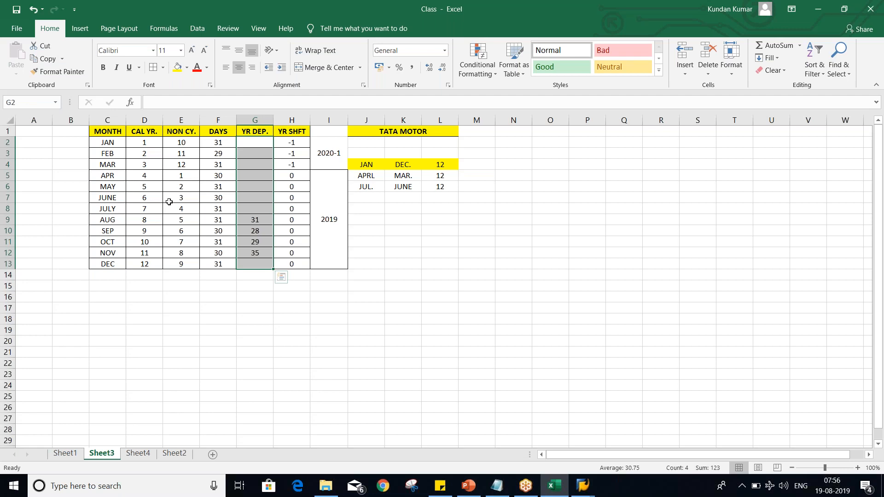
left_click(245, 143)
left_click(250, 152)
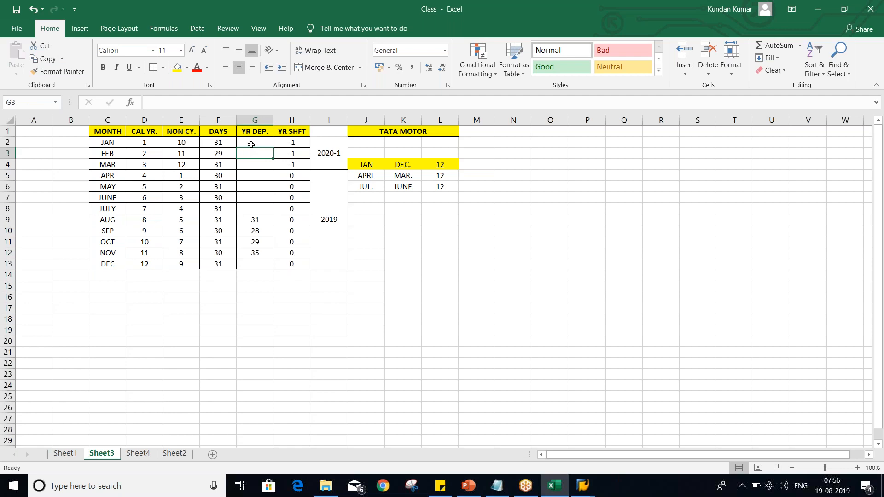
left_click_drag(253, 142, 252, 264)
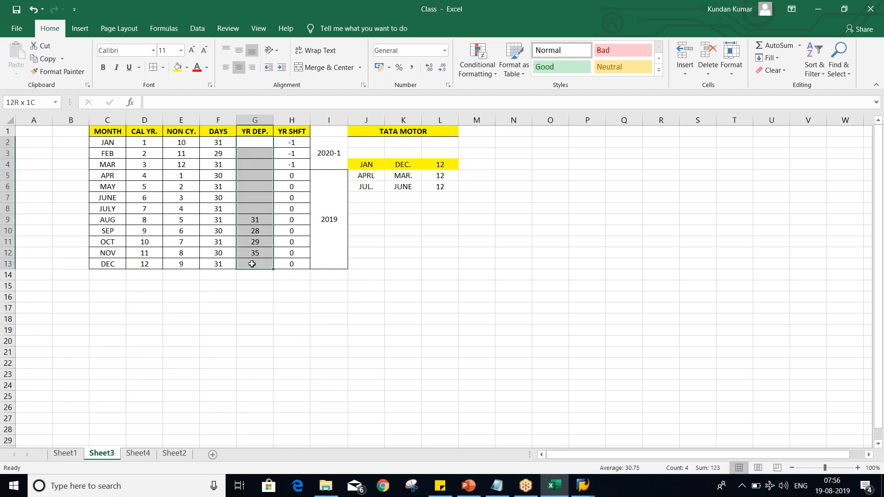
left_click_drag(251, 264, 251, 264)
left_click(253, 151)
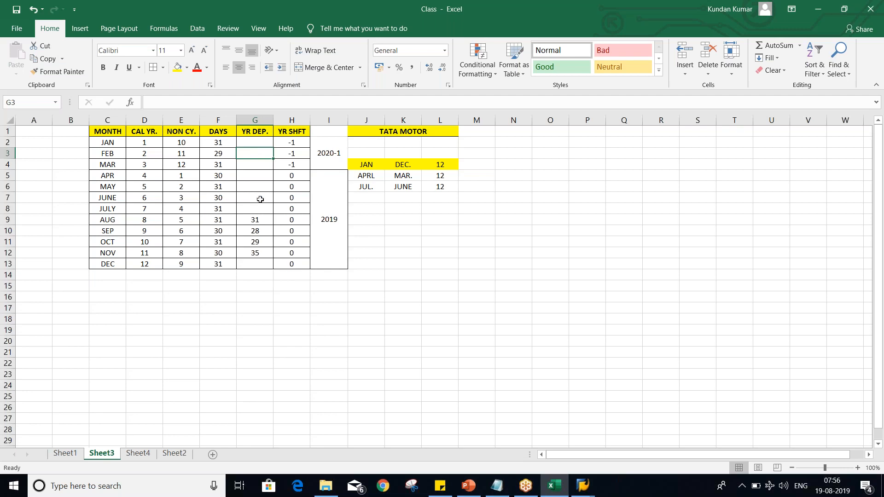
left_click(251, 182)
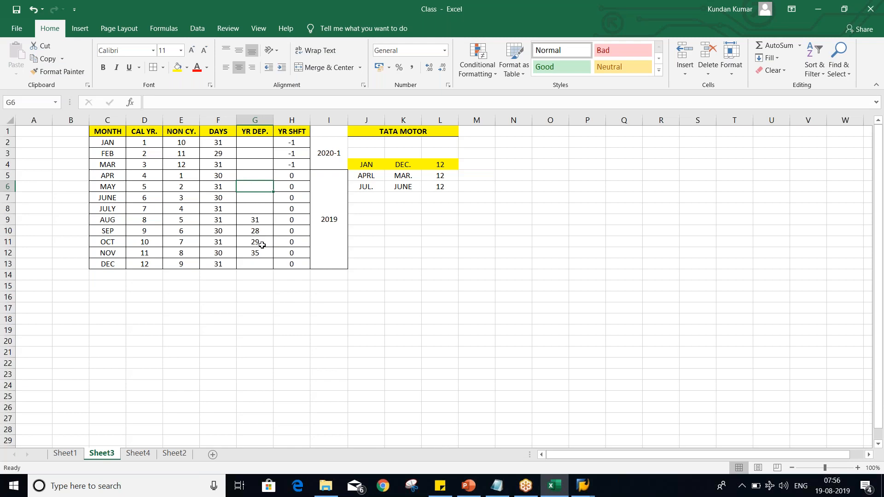
left_click(262, 262)
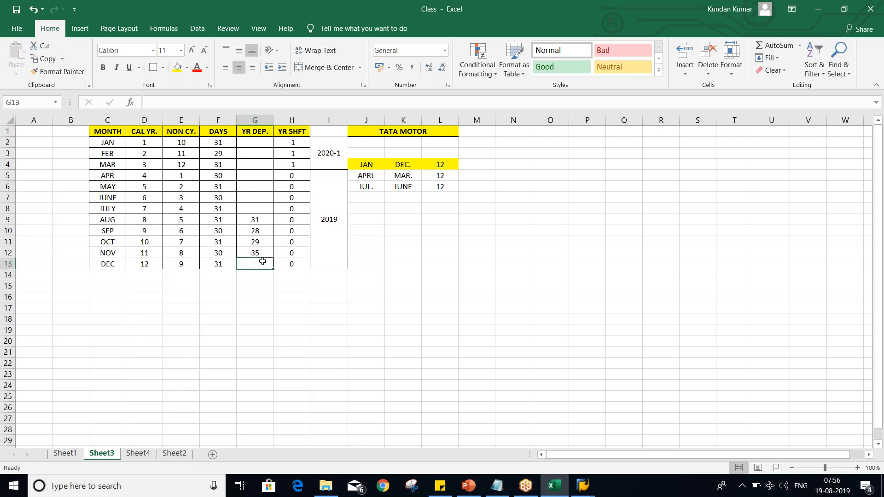
left_click(252, 147)
left_click_drag(252, 147, 265, 264)
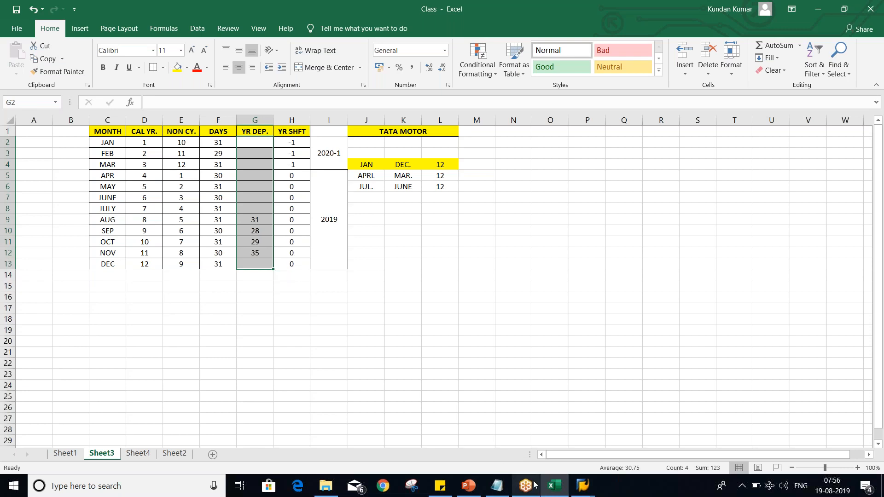
Step: Switch to the first SAP Easy Access session and try to exit from it
left_click(584, 487)
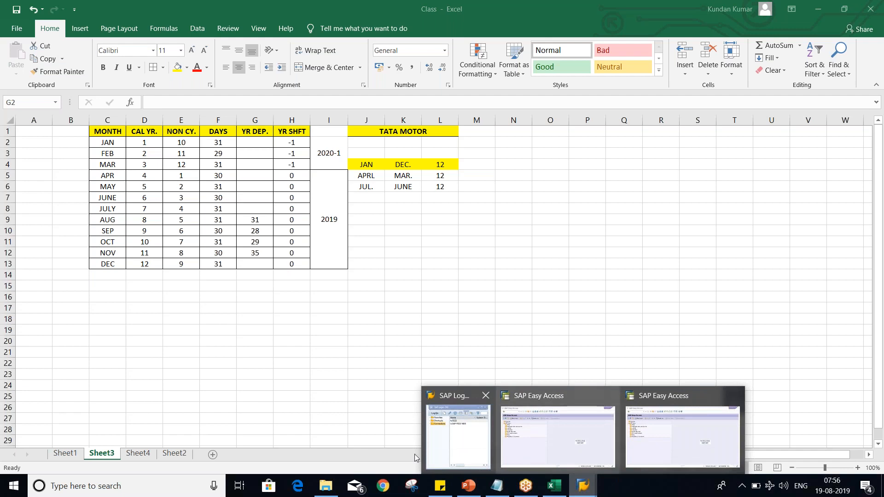
left_click(539, 449)
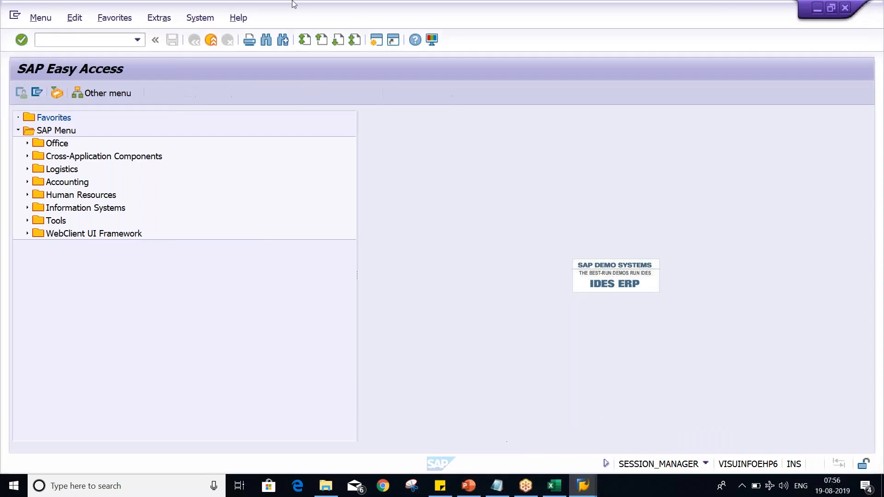
left_click(211, 40)
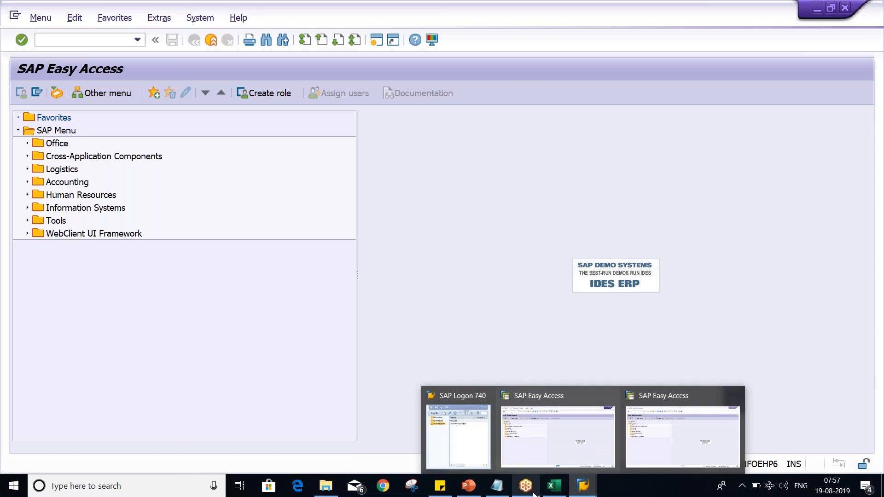
Step: Switch back to the Excel sheet and examine the YR DEP. column against the DAYS value for JAN
left_click(548, 488)
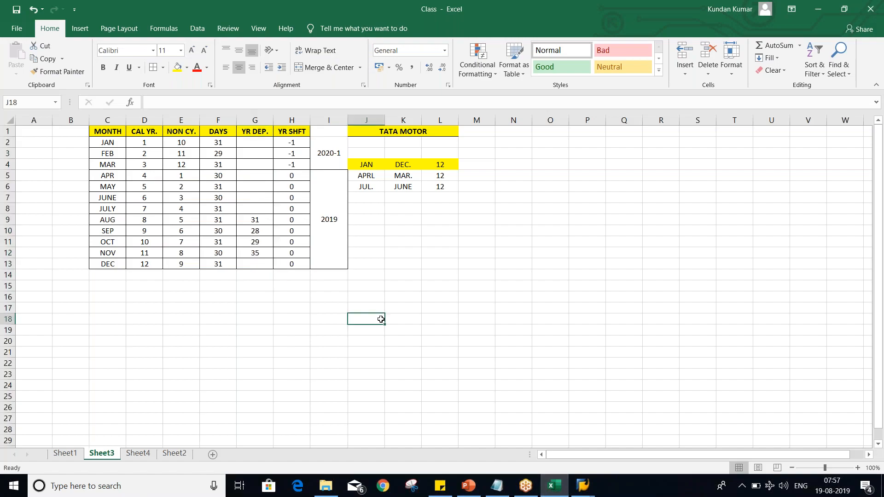
left_click_drag(255, 142, 266, 262)
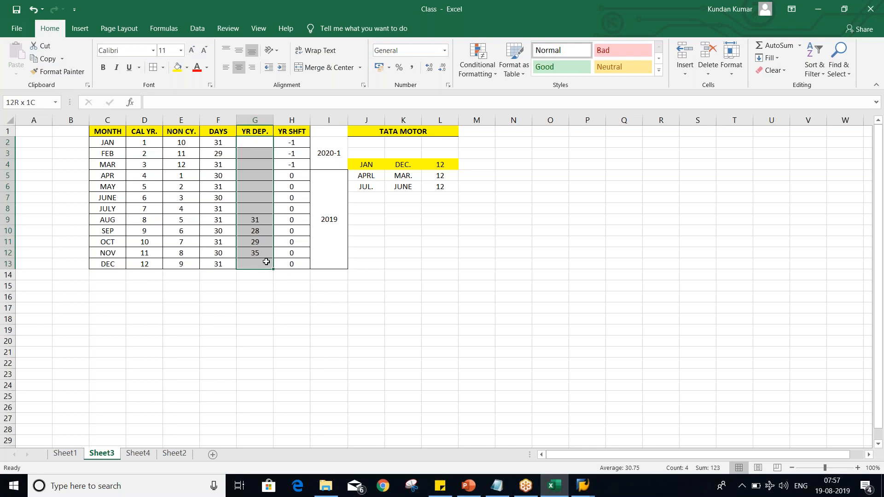
left_click(251, 161)
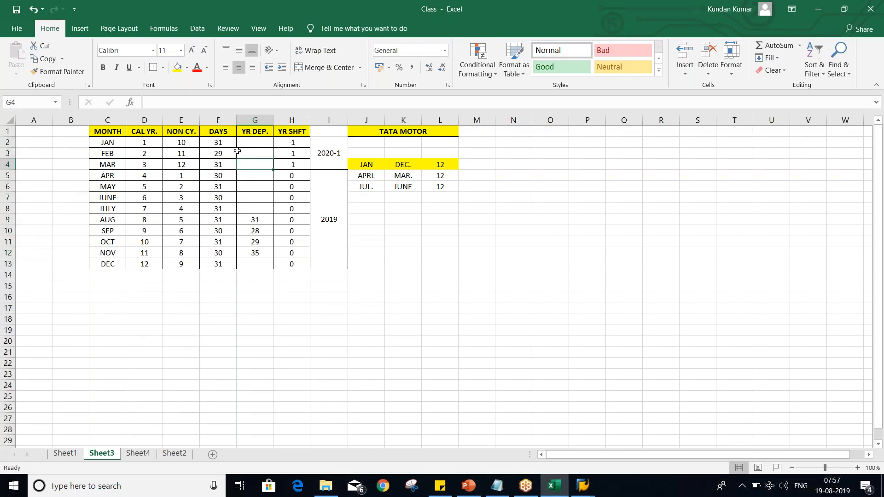
left_click(227, 144)
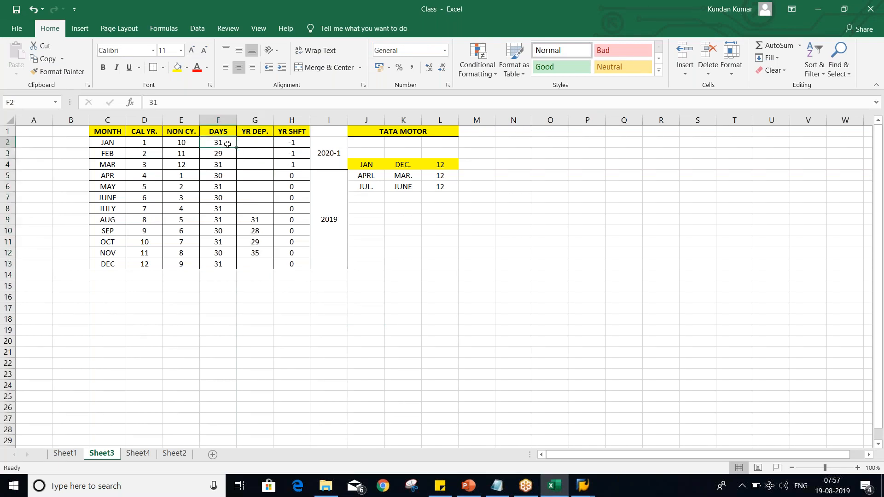
left_click(262, 143)
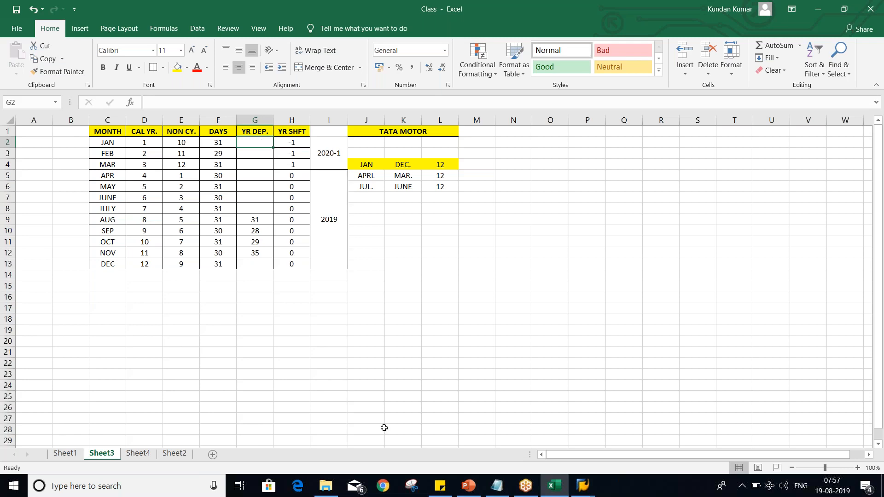
Step: Switch to SAP Logon, open the logon screen for client 800, and try to log on with the user name and account password
mouse_move(583, 486)
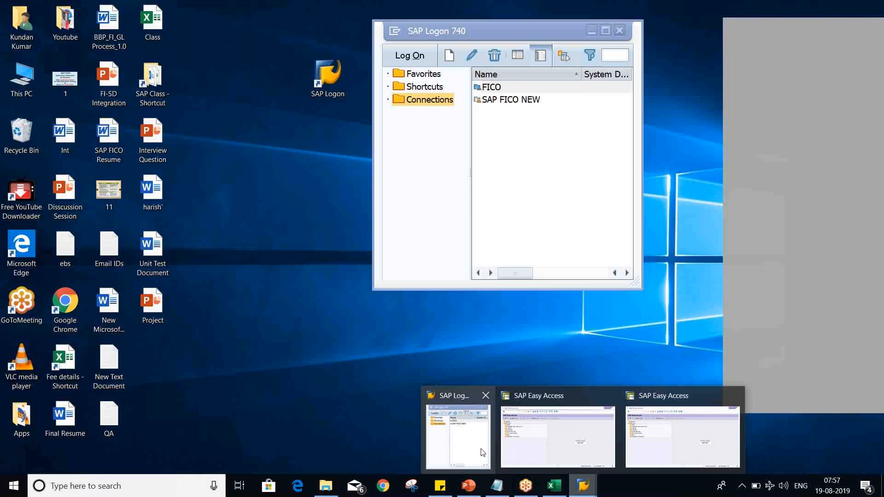
left_click(469, 446)
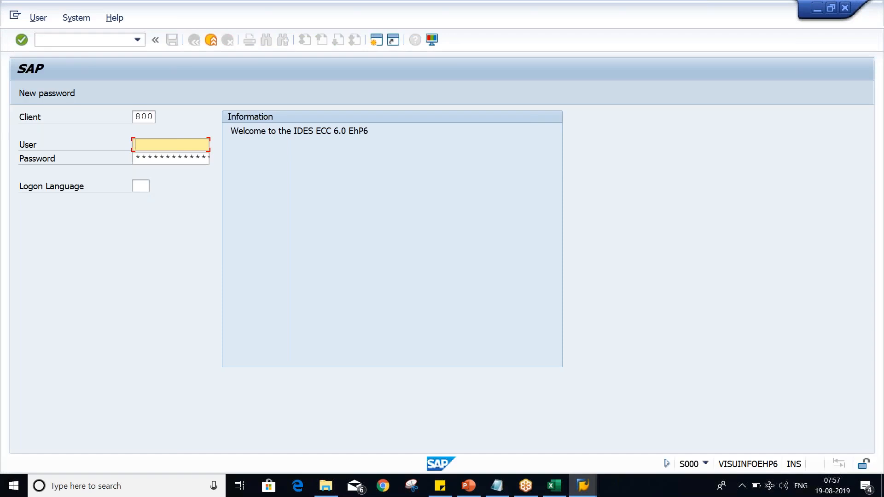
left_click(159, 148)
left_click(163, 156)
key("Tab")
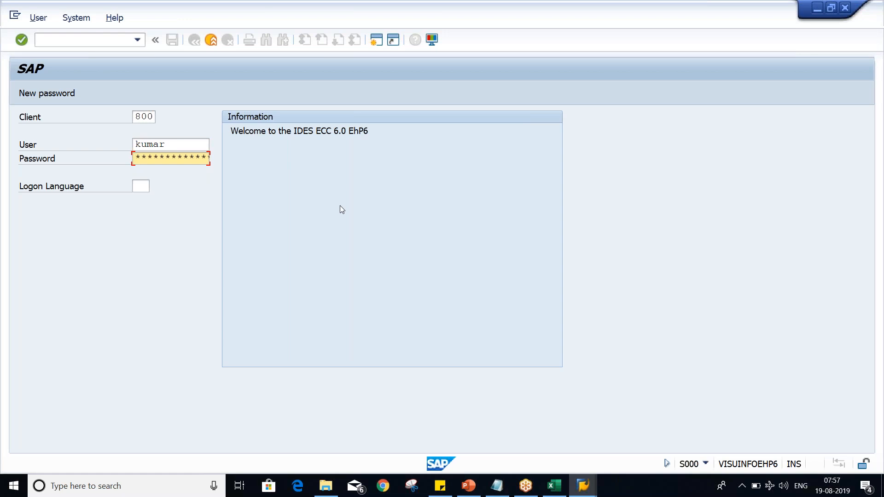
key("Return")
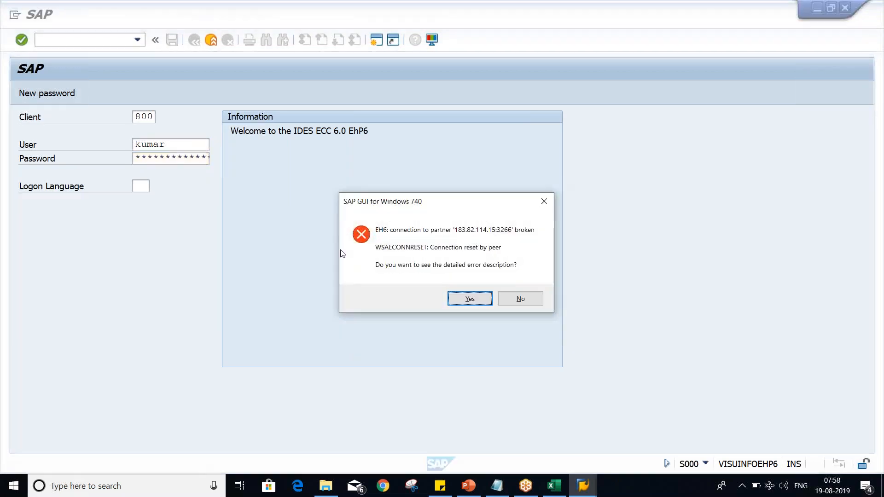
Step: Decline the detailed error description, log on again with the account password, and continue while ending any other logons
left_click(520, 299)
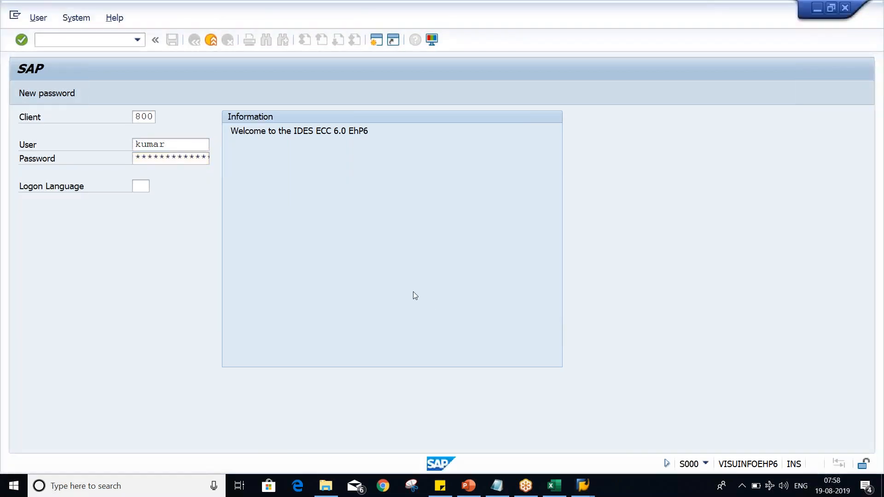
left_click(190, 146)
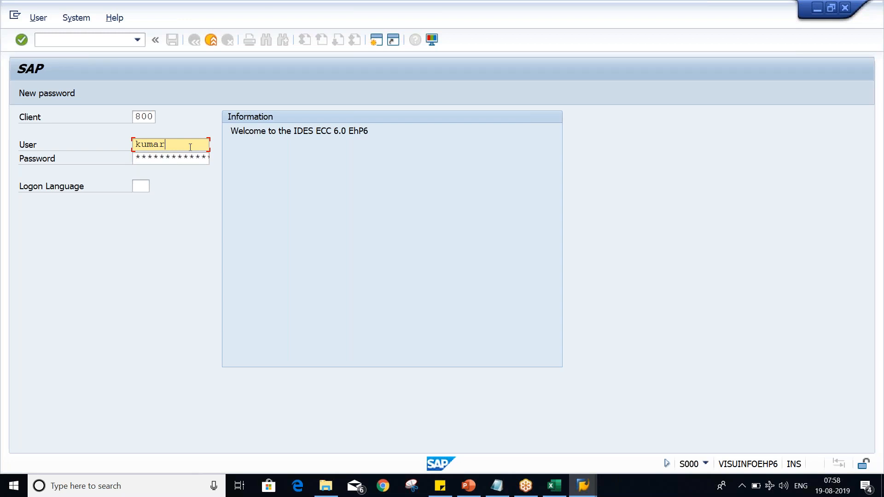
key("Tab")
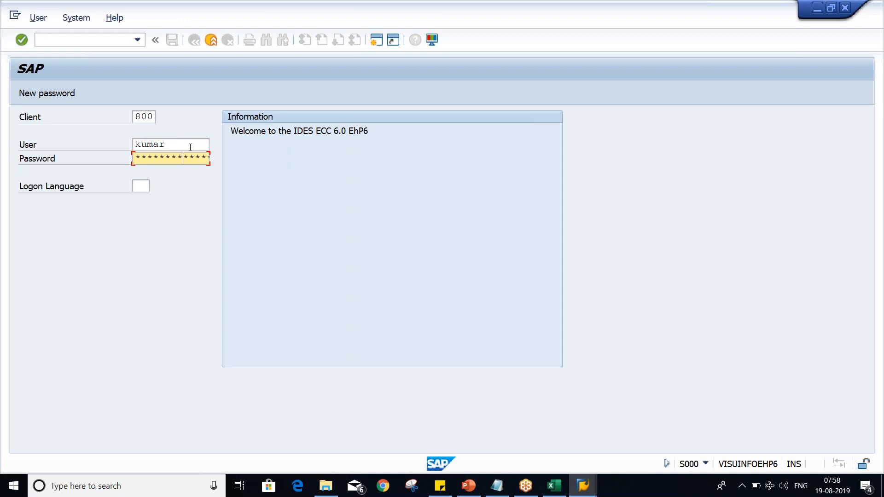
key("Return")
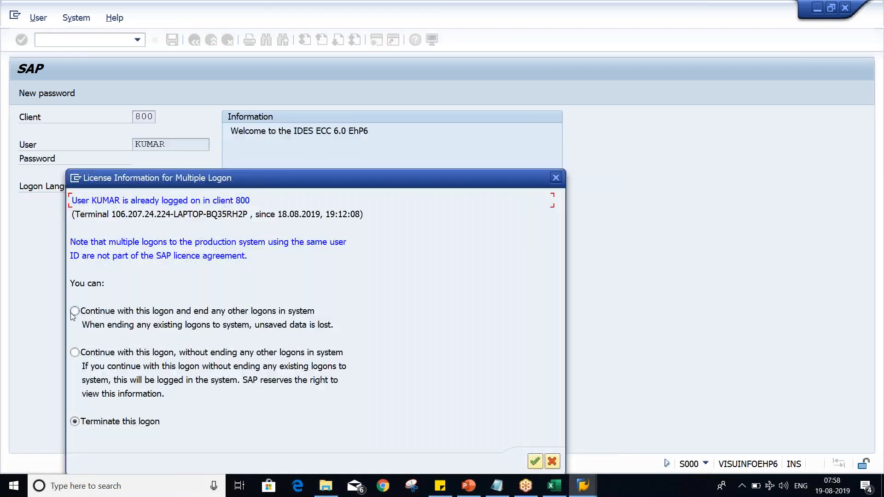
left_click(71, 313)
key("Return")
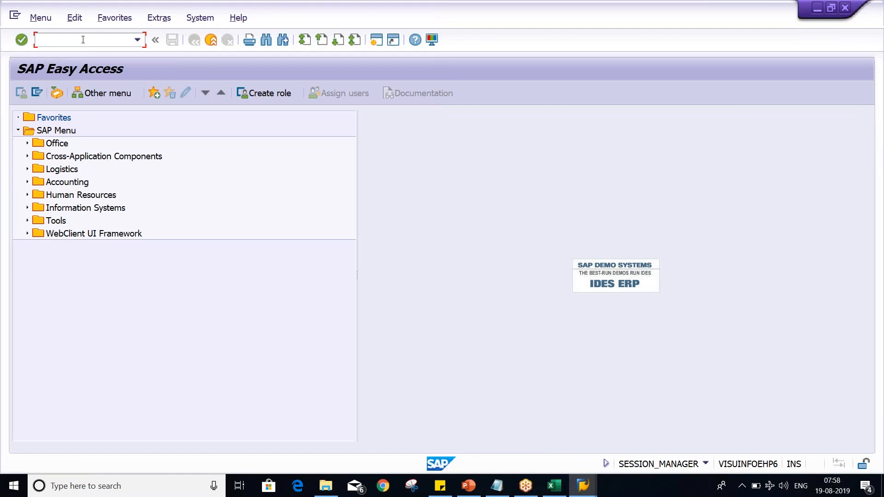
Step: Run transaction OB29 and position the fiscal year variants list at variant T2
type("OB29")
key("Return")
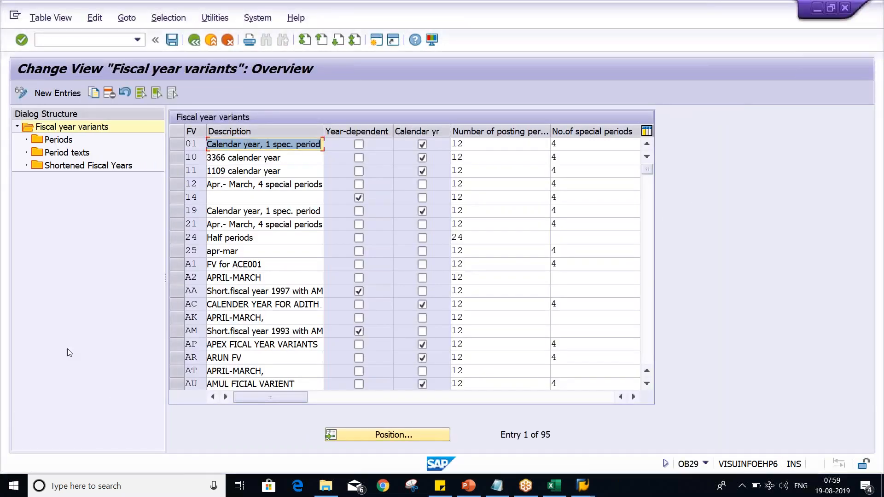
left_click(368, 435)
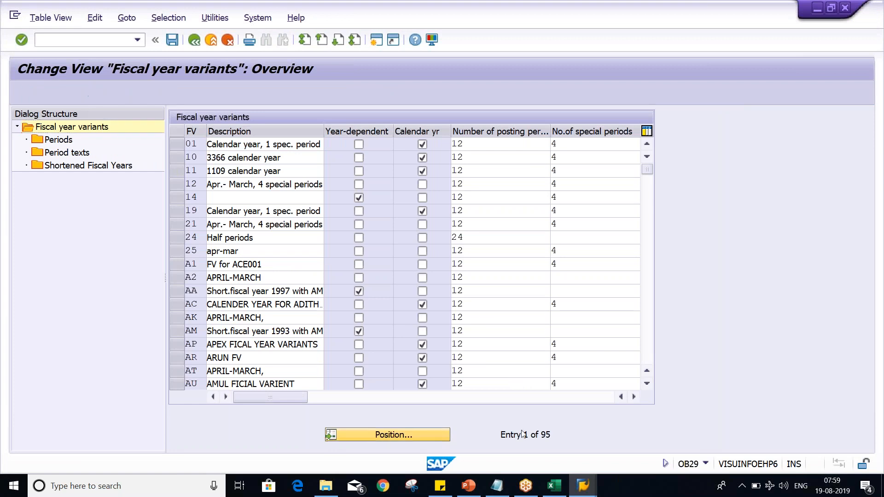
type("V3")
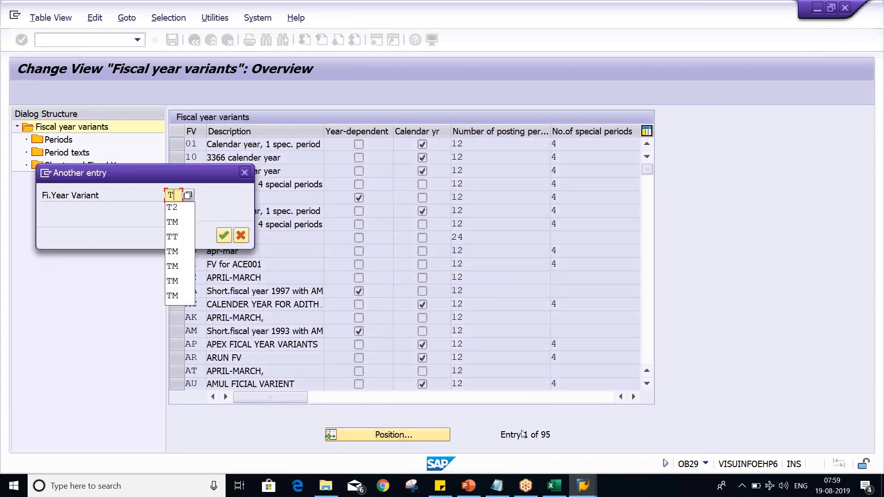
key("Return")
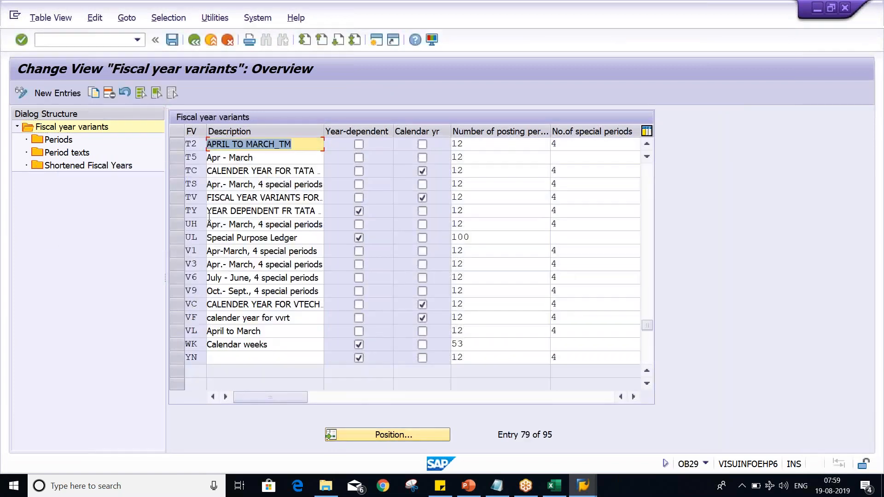
Step: Open the periods of variant T2, examine their days and year shifts, and return to the variants overview
left_click(179, 143)
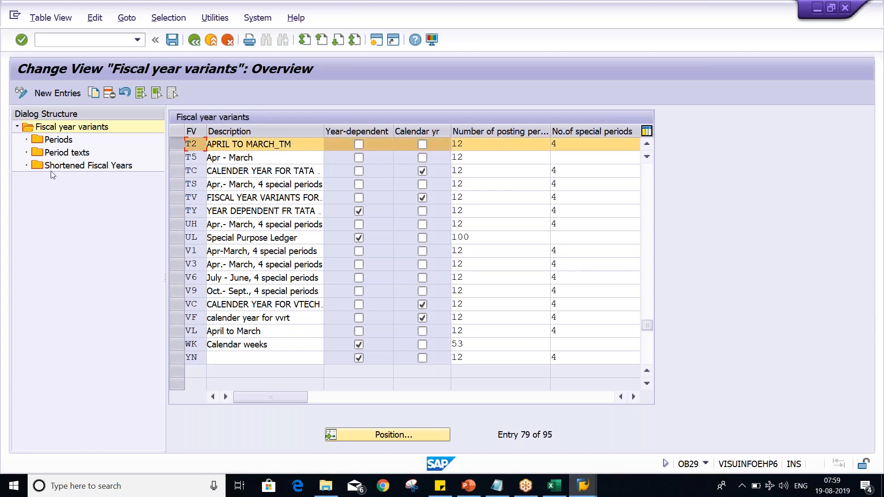
double_click(65, 141)
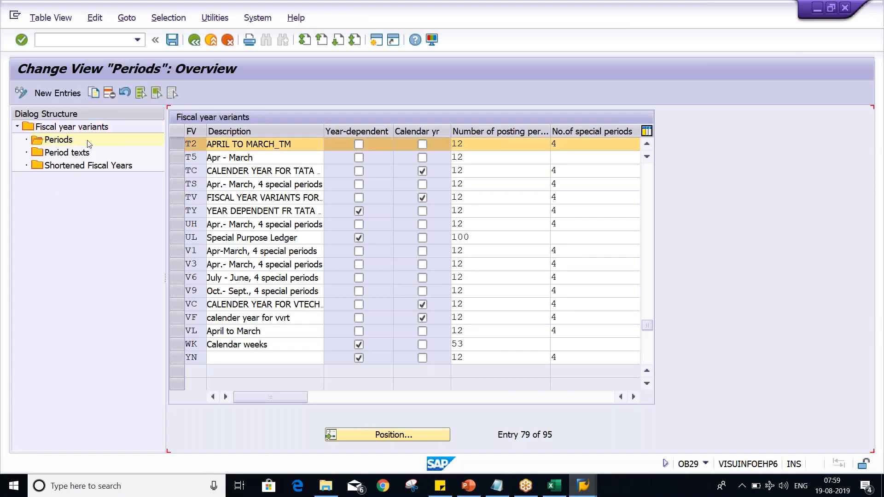
left_click(344, 201)
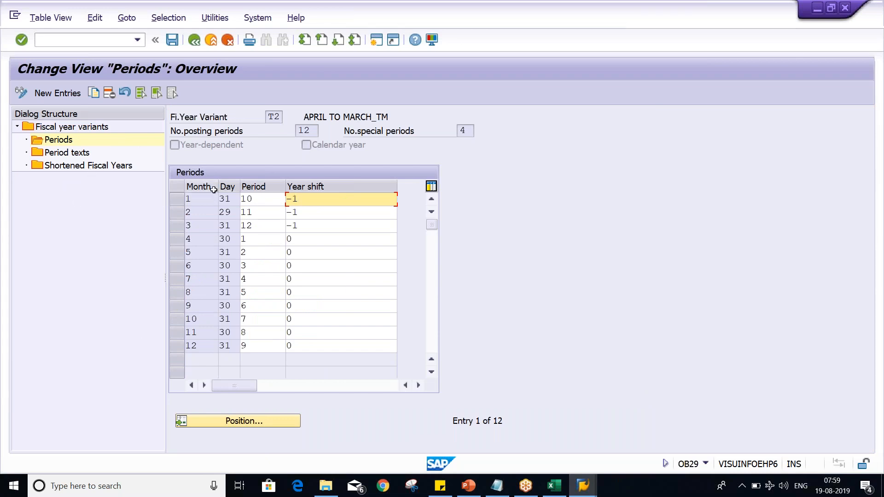
left_click(194, 41)
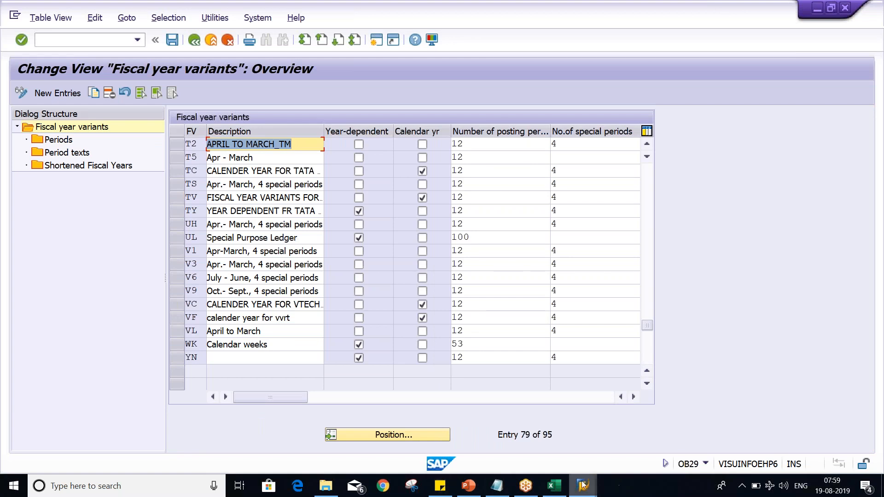
Step: Switch to the Excel sheet and examine the YR DEP. cells from AUG to DEC in G9:G13
left_click(559, 490)
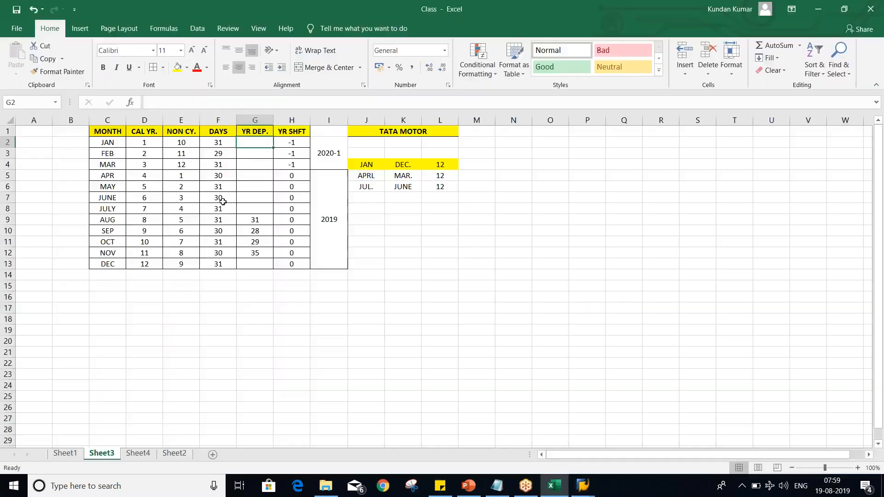
left_click(253, 220)
left_click(256, 232)
left_click(260, 243)
left_click(264, 253)
left_click(264, 262)
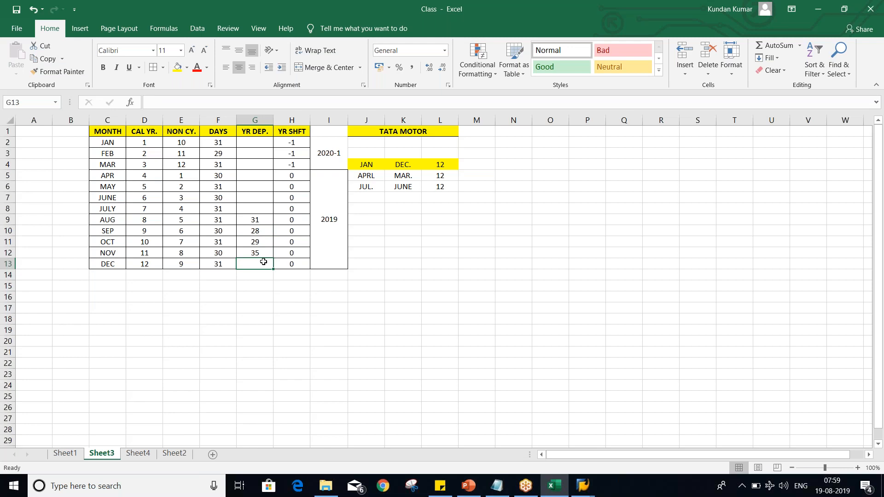
Step: Switch back to SAP, mark variant T2 as year-dependent, and try to open its periods
key("alt+Tab")
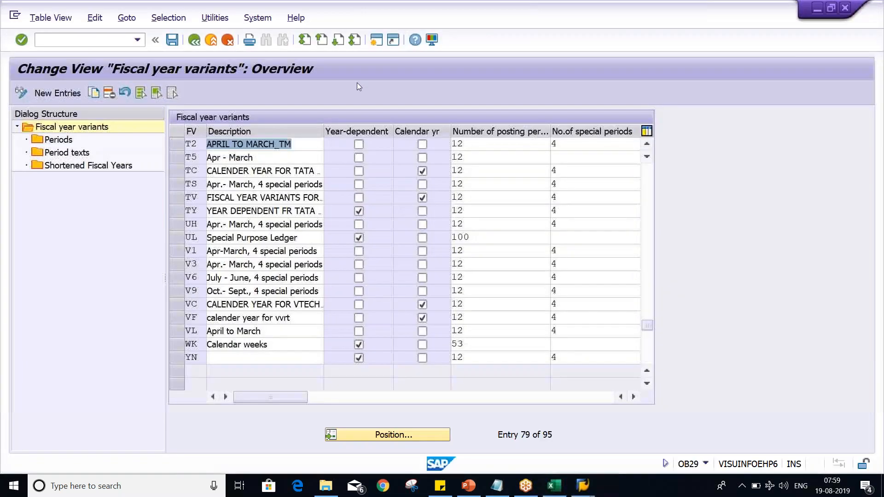
left_click(360, 144)
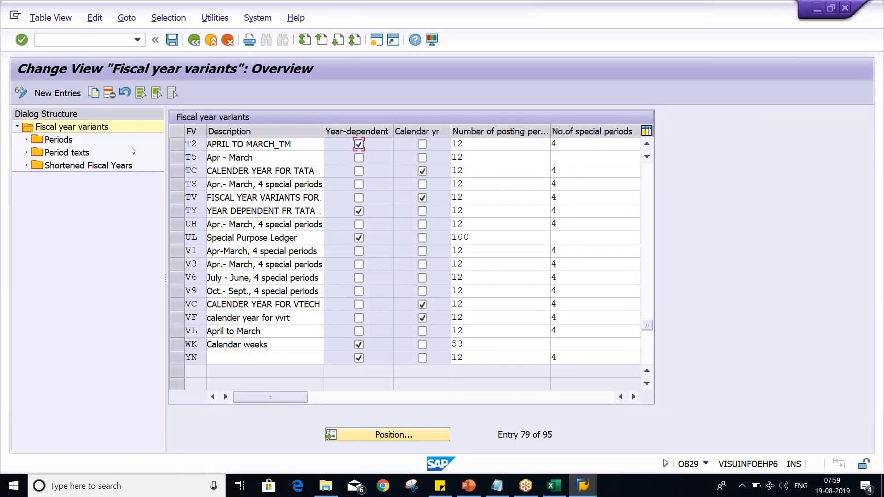
double_click(60, 140)
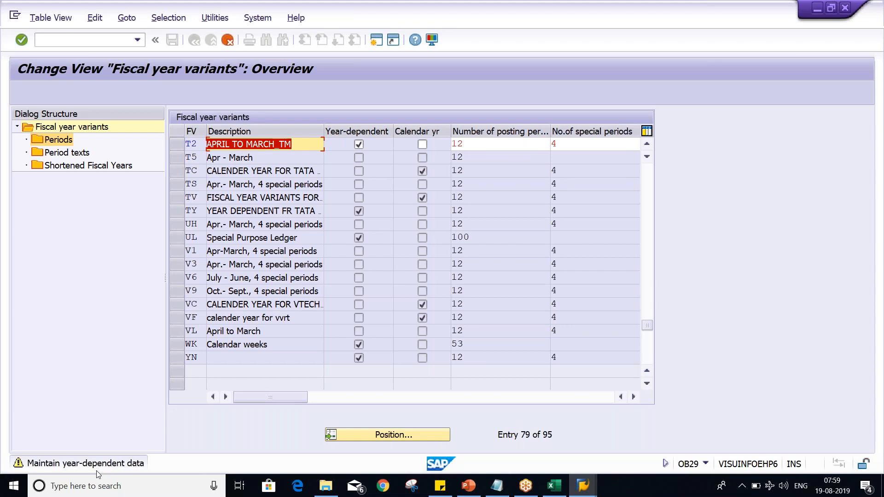
left_click(473, 147)
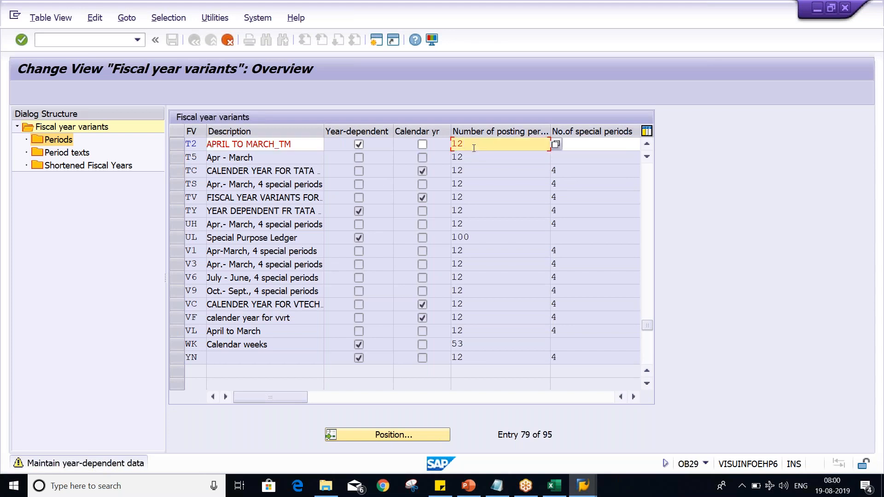
left_click(358, 145)
key("Return")
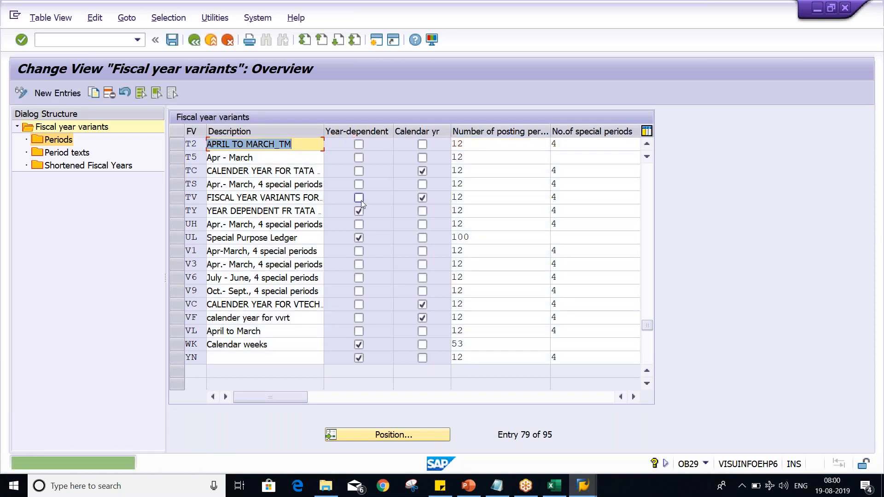
left_click(360, 145)
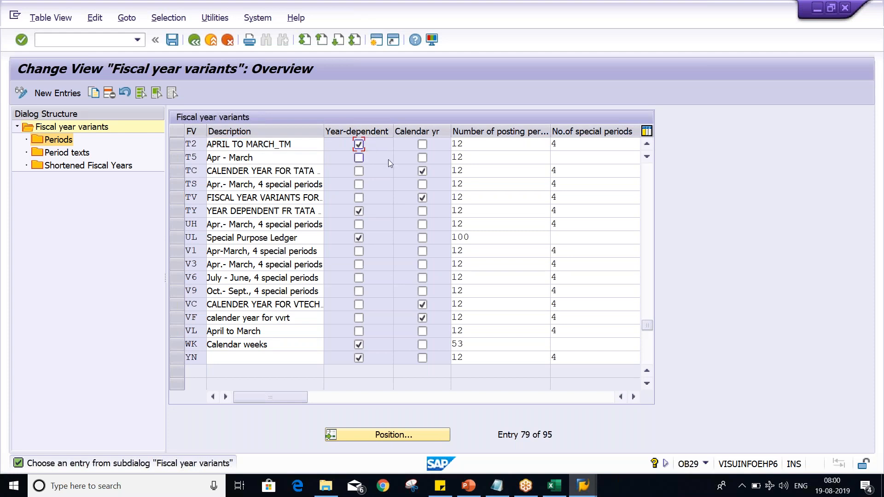
Step: Switch to the Excel sheet and compare the DAYS values in F2:F13 with the YR DEP. column
left_click(553, 487)
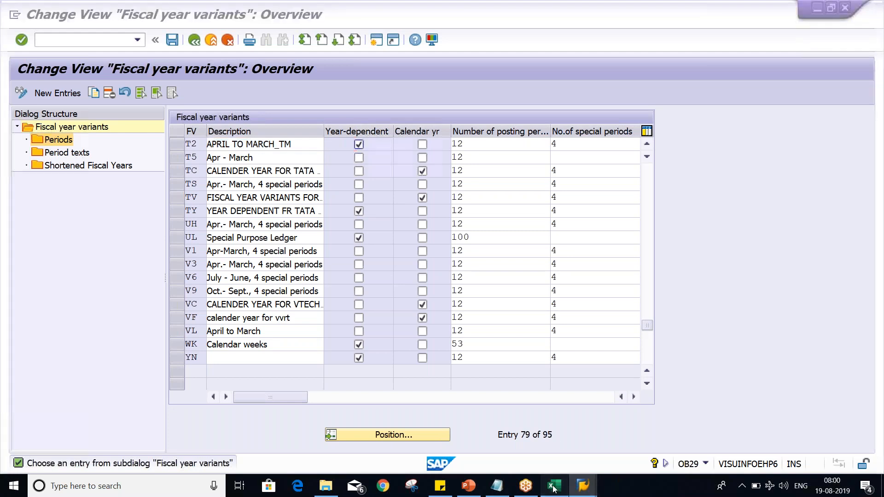
left_click(450, 242)
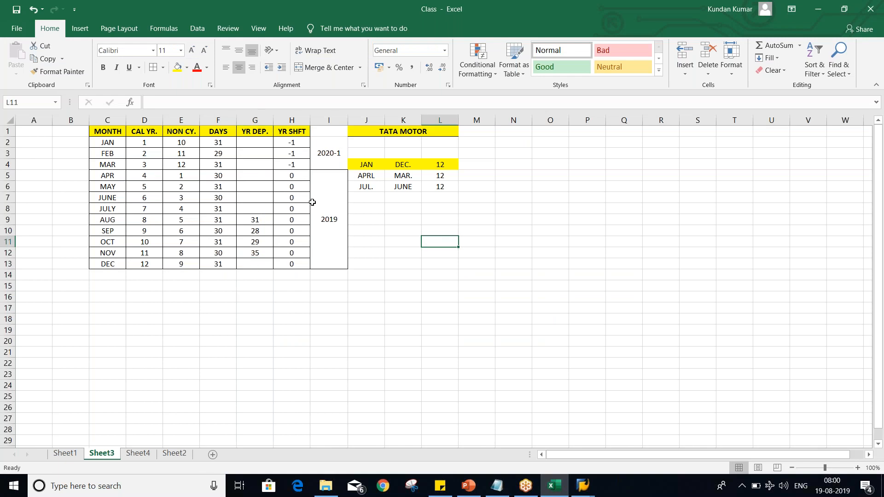
left_click_drag(255, 143, 256, 261)
left_click(254, 164)
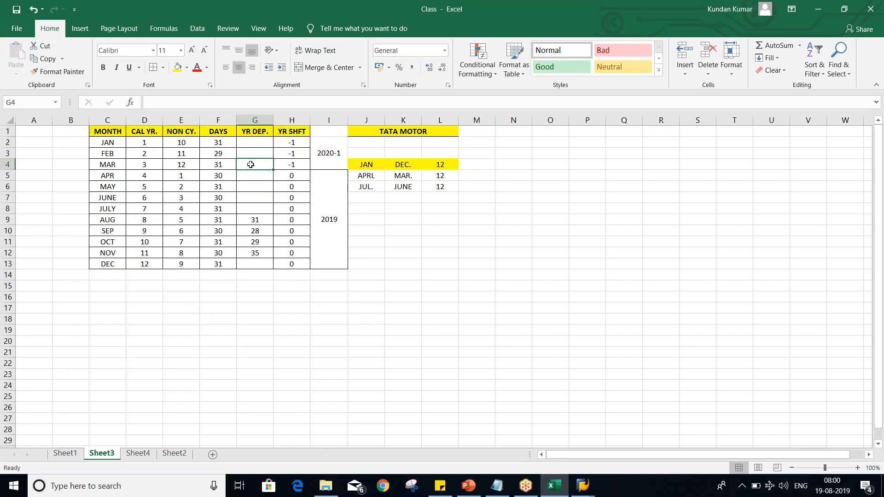
left_click_drag(216, 144, 221, 263)
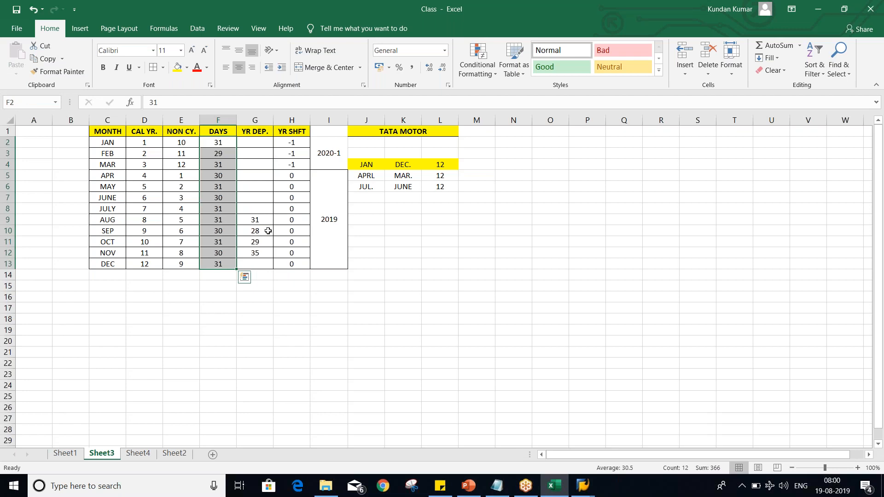
left_click_drag(258, 221, 260, 260)
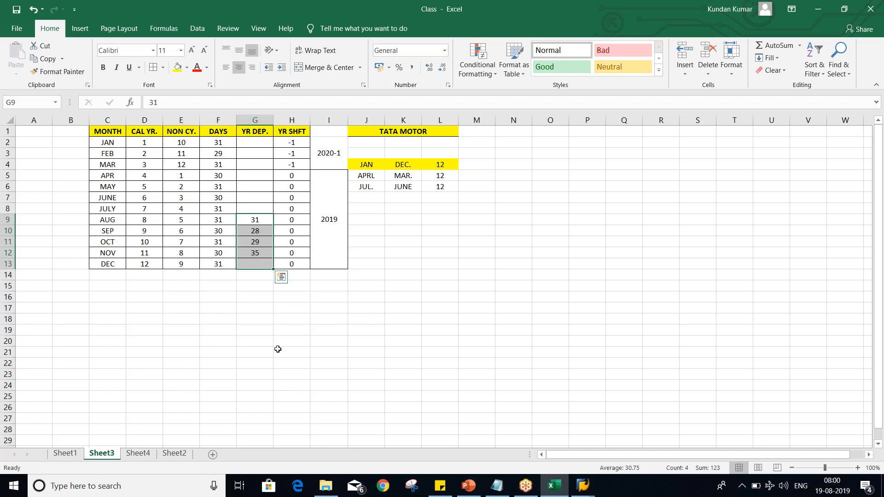
left_click(266, 144)
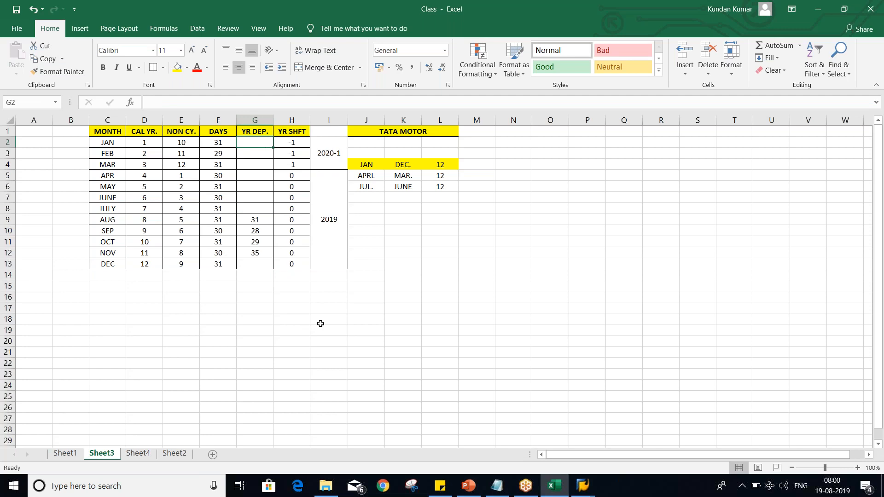
left_click(337, 314)
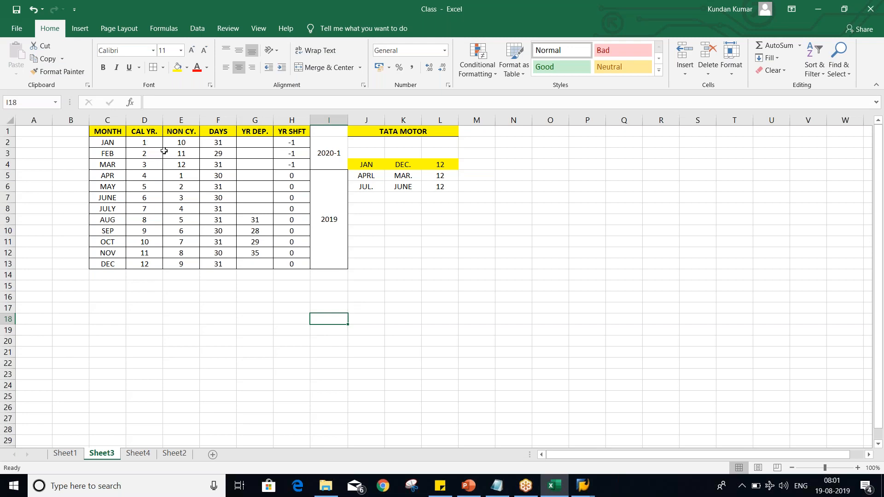
Step: Examine cells M4:M6 beside the TATA MOTOR periods and the YR DEP. column from JAN to DEC
left_click_drag(475, 166, 475, 189)
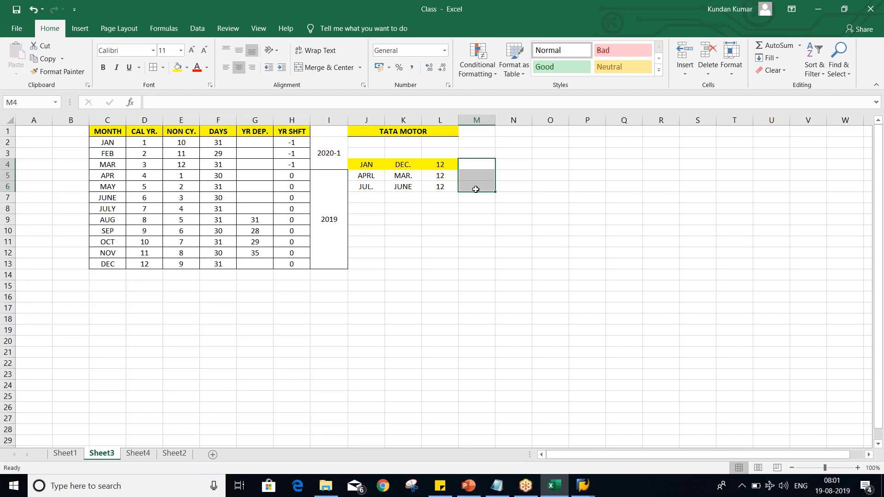
left_click_drag(253, 207, 248, 260)
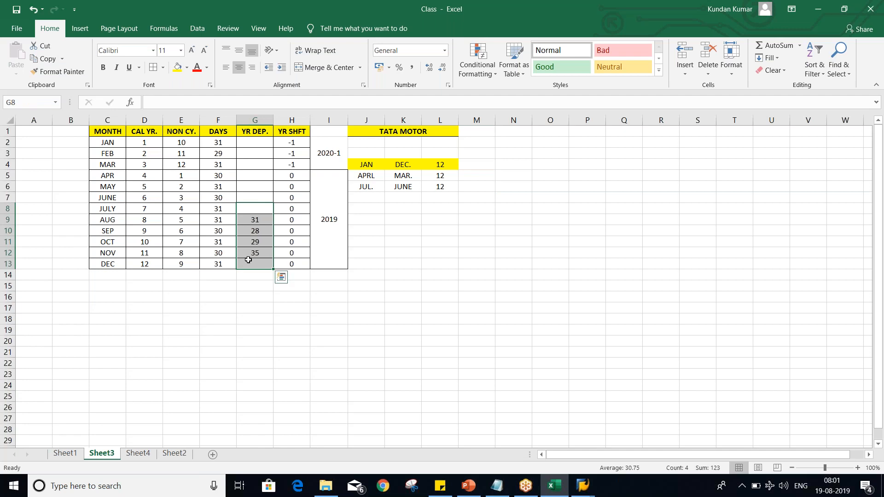
left_click(259, 153)
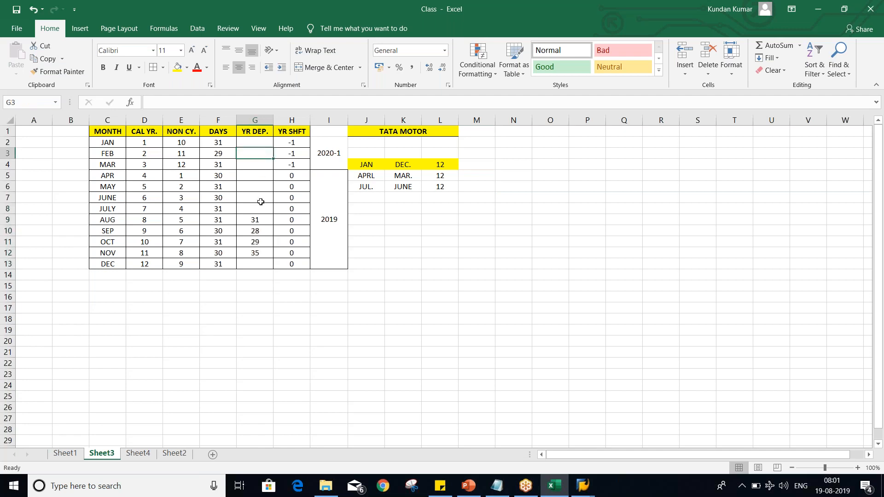
left_click_drag(260, 220, 256, 253)
left_click(258, 146)
left_click_drag(258, 154, 266, 261)
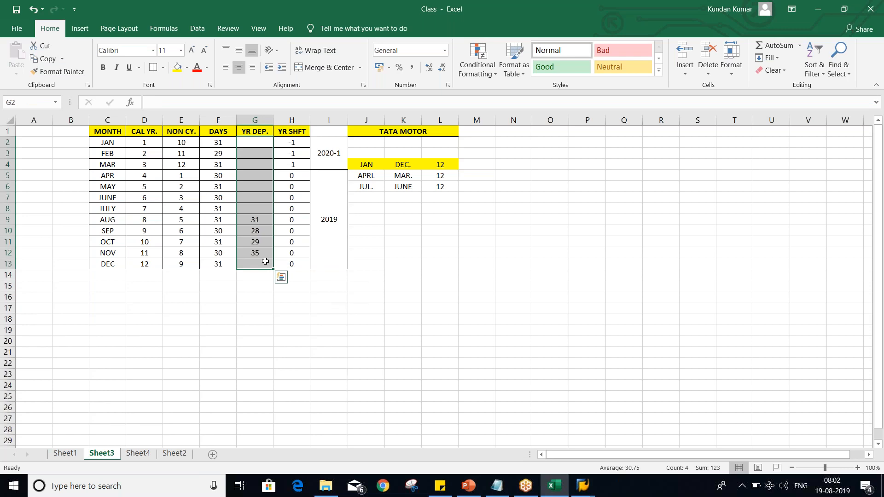
Step: Review the YR DEP. entries for AUG, SEP, NOV and DEC, and switch back to the SAP fiscal year variants overview
left_click_drag(256, 145, 247, 274)
left_click(251, 223)
left_click(250, 231)
left_click(255, 251)
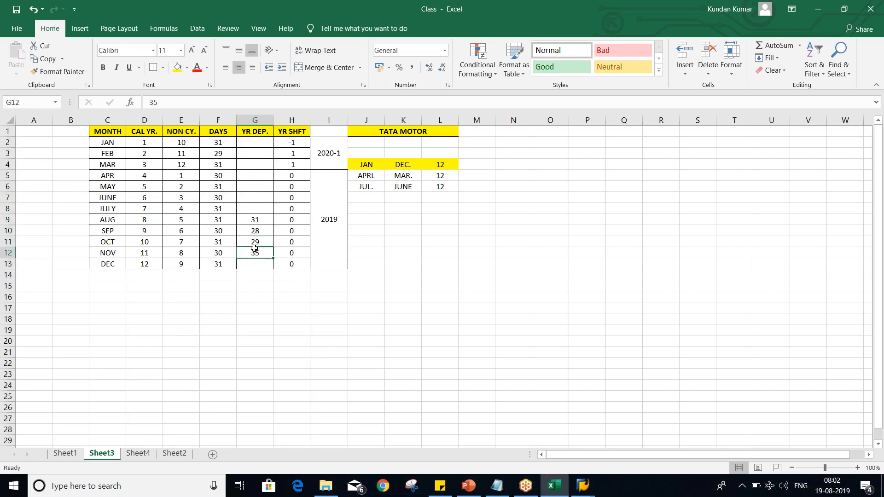
key("Return")
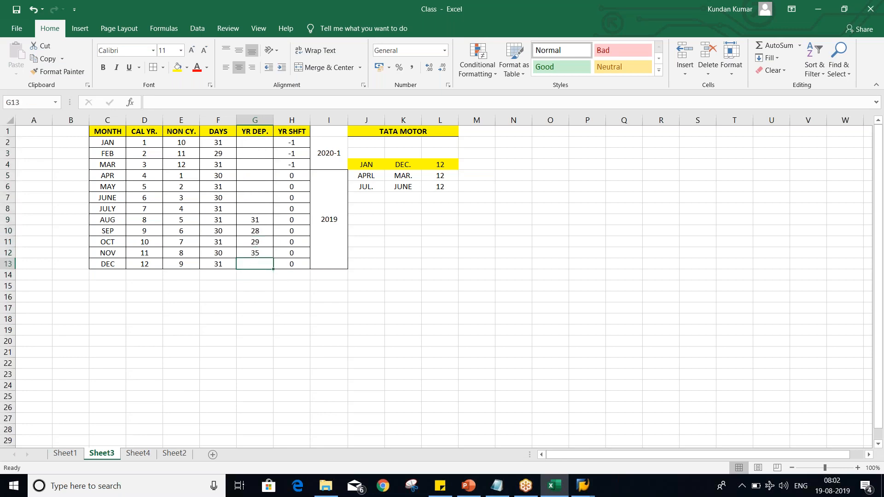
key("alt+Tab")
key("alt+Tab")
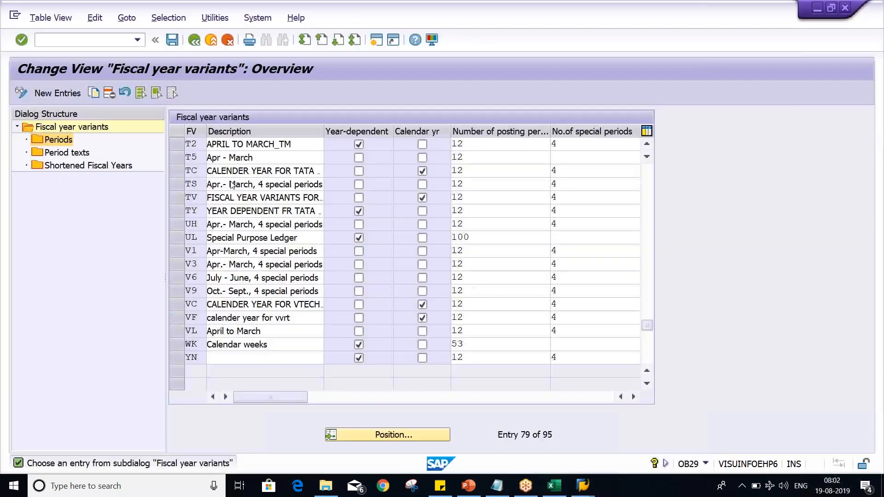
Step: Clear the year-dependent setting of fiscal year variant T2 and save the change to the TATA MOTOR customizing request
scroll(396, 167, "up", 3)
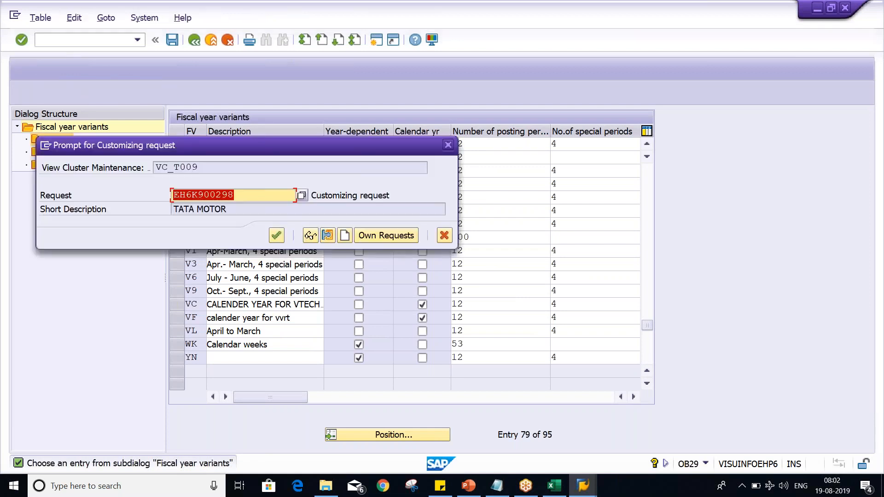
left_click(277, 236)
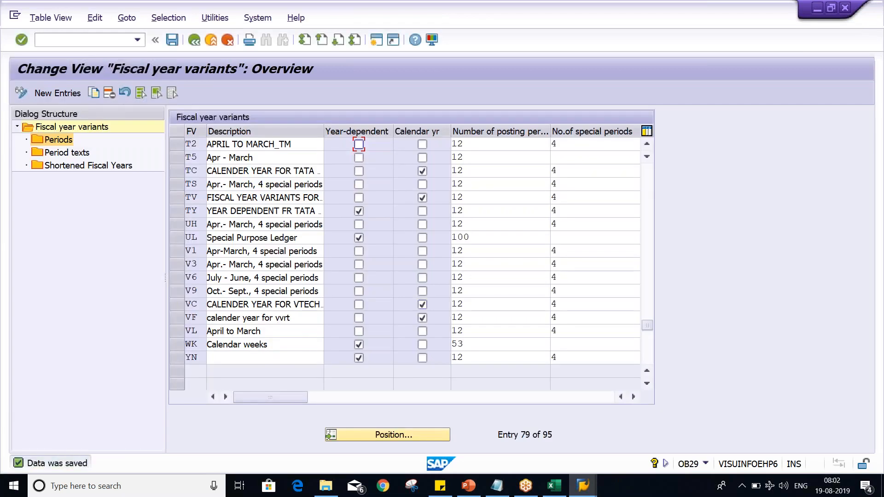
Step: Switch to the Excel sheet and review the YR DEP. column in G2:G13, including the entries from AUG to DEC
key("alt+Tab")
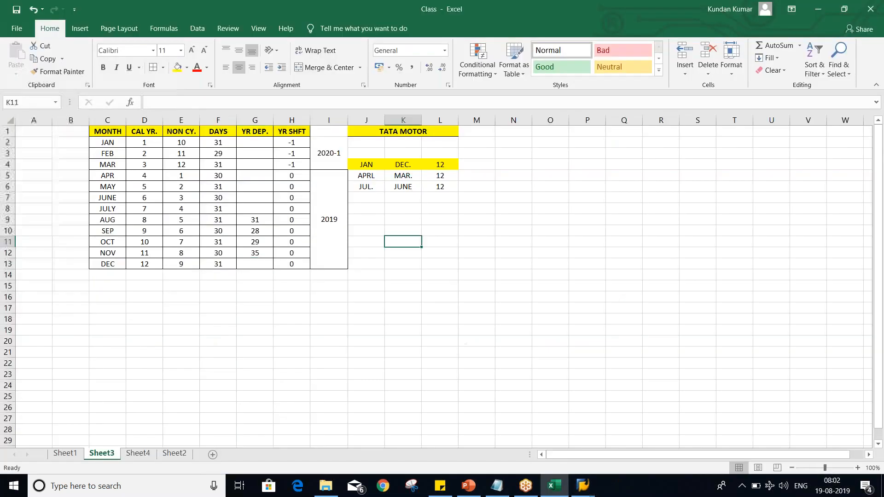
left_click_drag(249, 144, 256, 262)
left_click(253, 141)
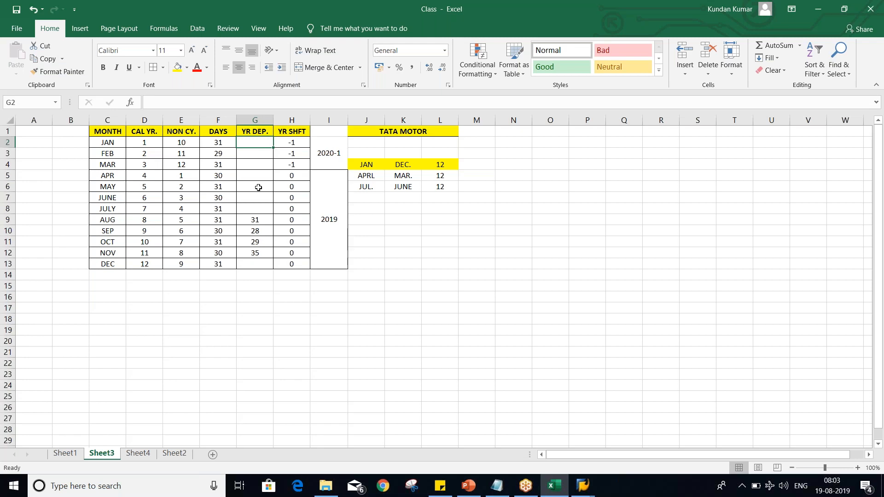
left_click_drag(255, 173, 260, 260)
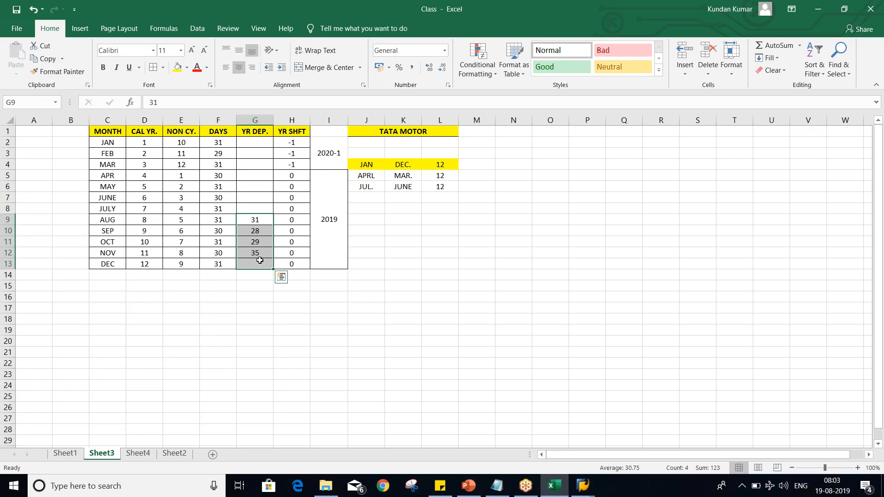
left_click(255, 221)
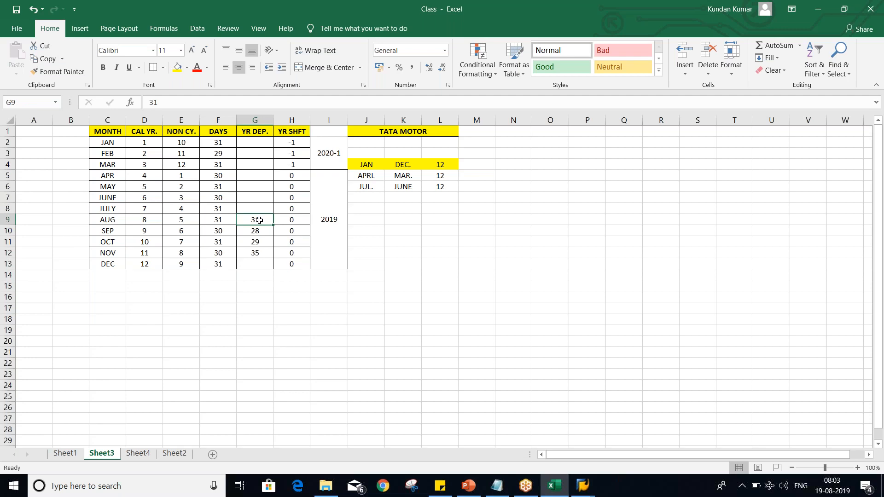
left_click_drag(258, 142, 258, 268)
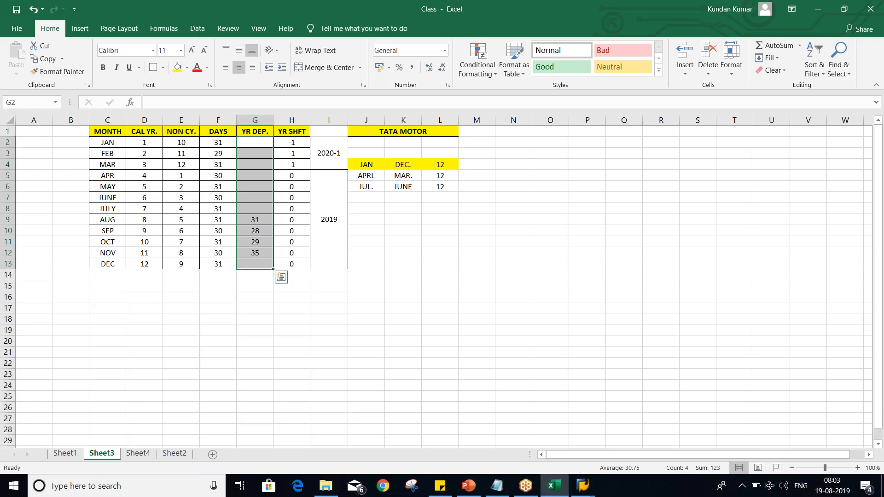
left_click(403, 275)
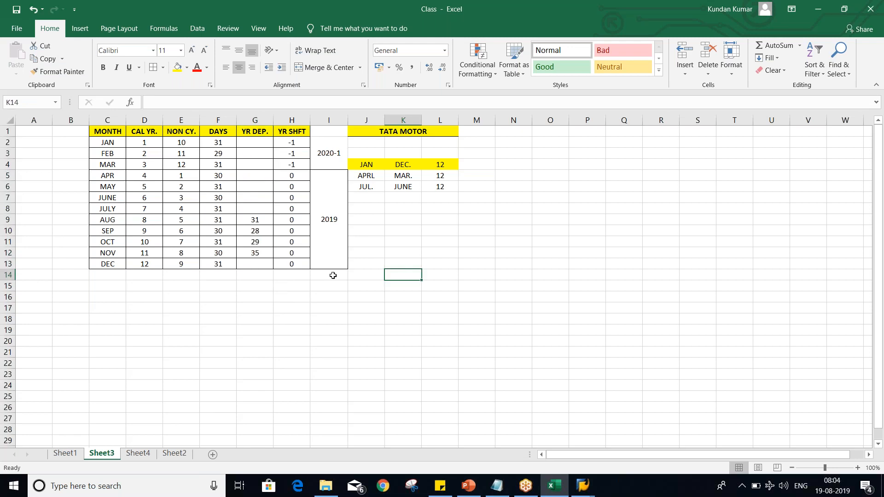
Step: Enter T2 in cell I1 and format it bold with a yellow fill
left_click(70, 142)
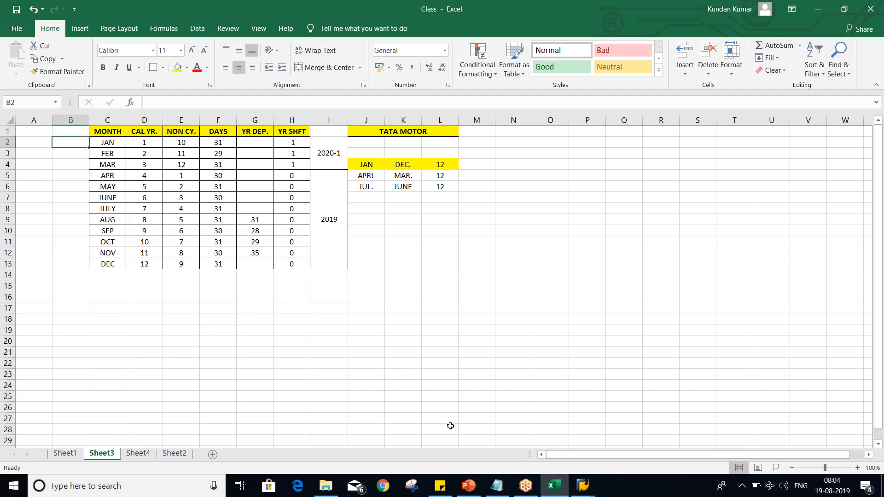
left_click(332, 134)
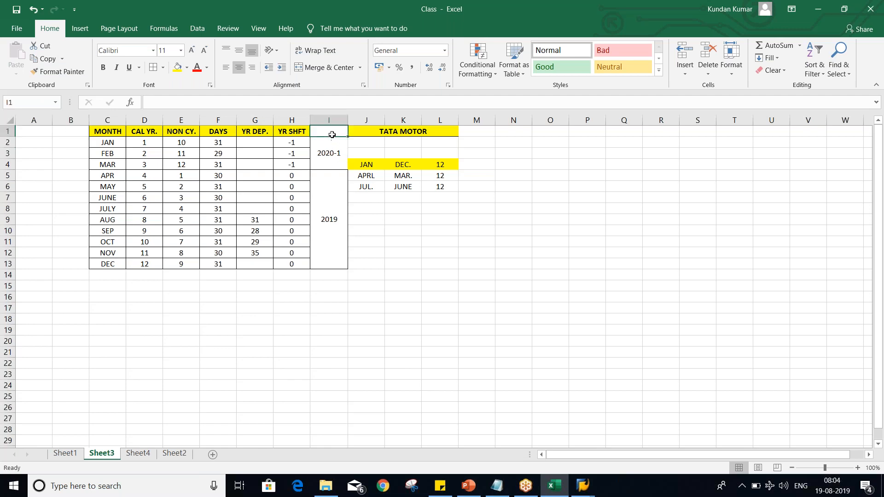
type("T2")
key("Return")
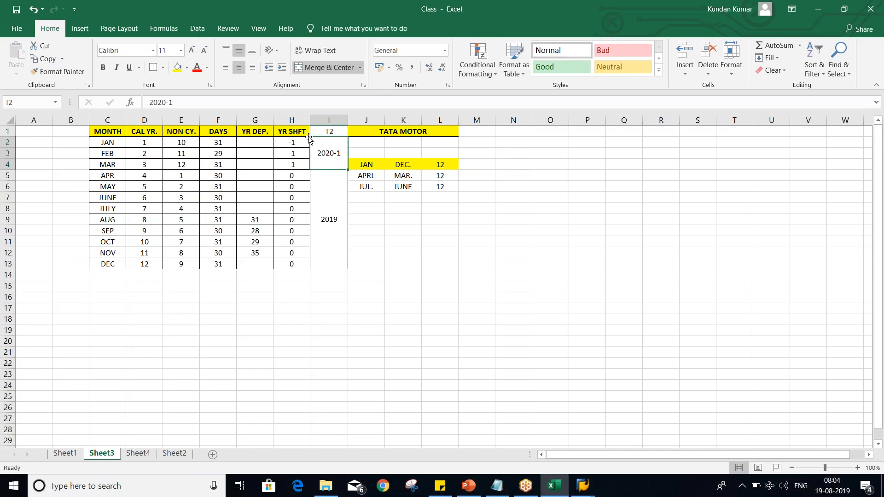
left_click(339, 132)
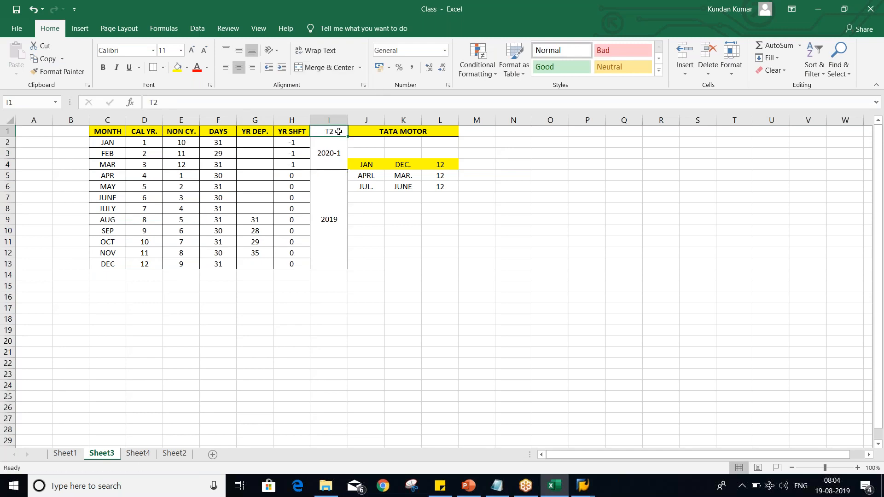
key("ctrl+b")
left_click(379, 275)
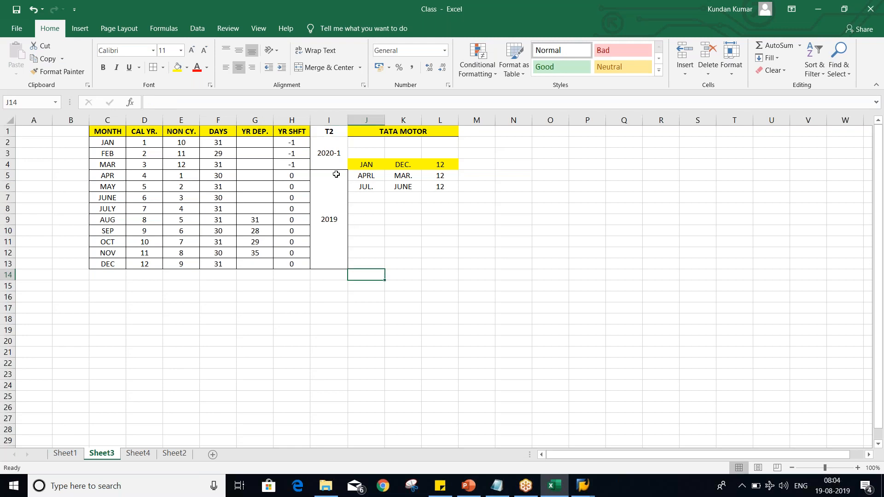
left_click(323, 132)
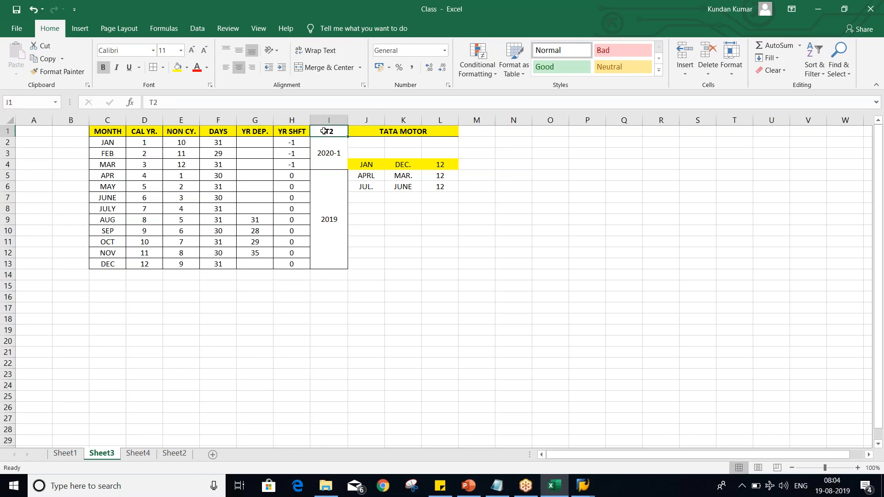
left_click(406, 274)
Step: Enter TM02 in cell K15 in bold and compare it with the variant heading in I1
left_click(392, 290)
type("TM02")
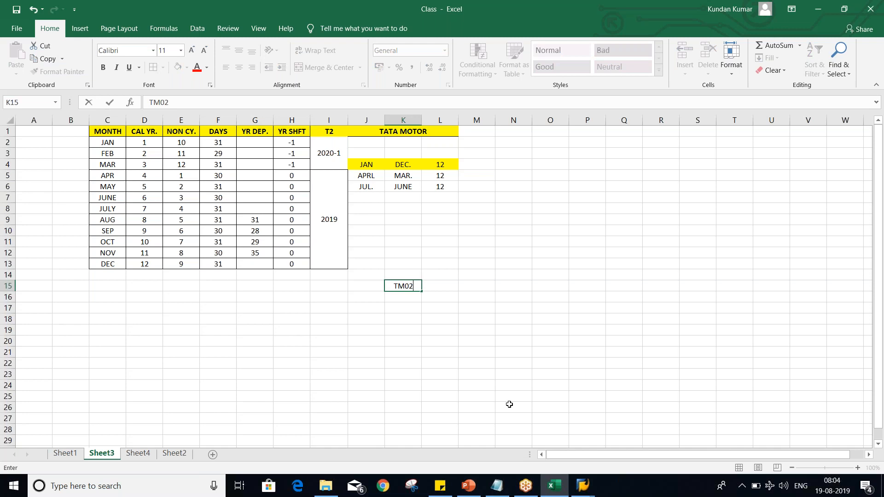
key("Return")
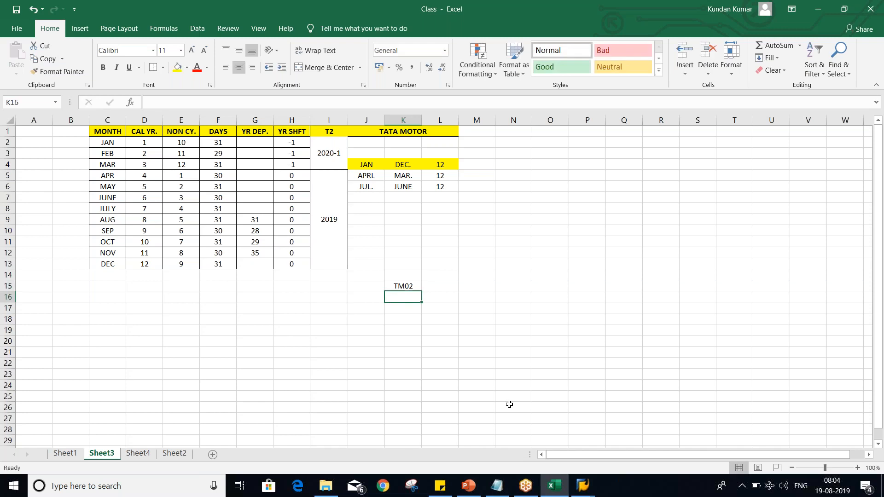
left_click(411, 284)
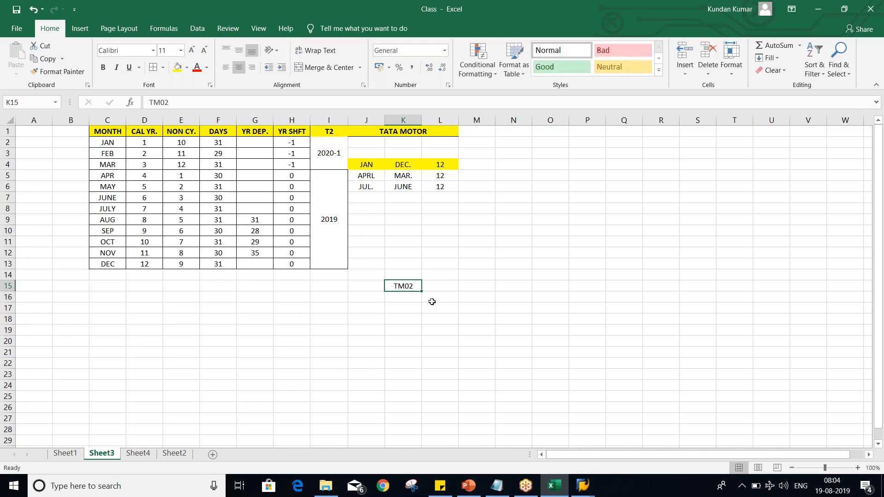
key("ctrl+b")
left_click(334, 131)
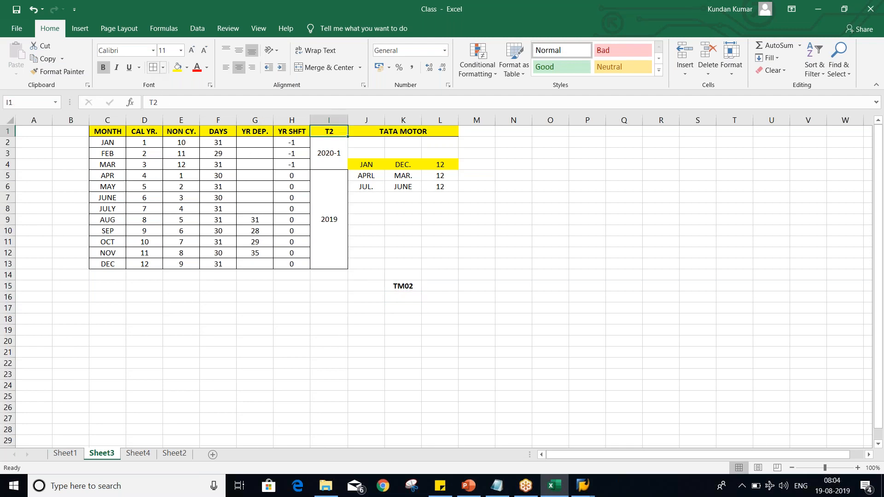
left_click(404, 287)
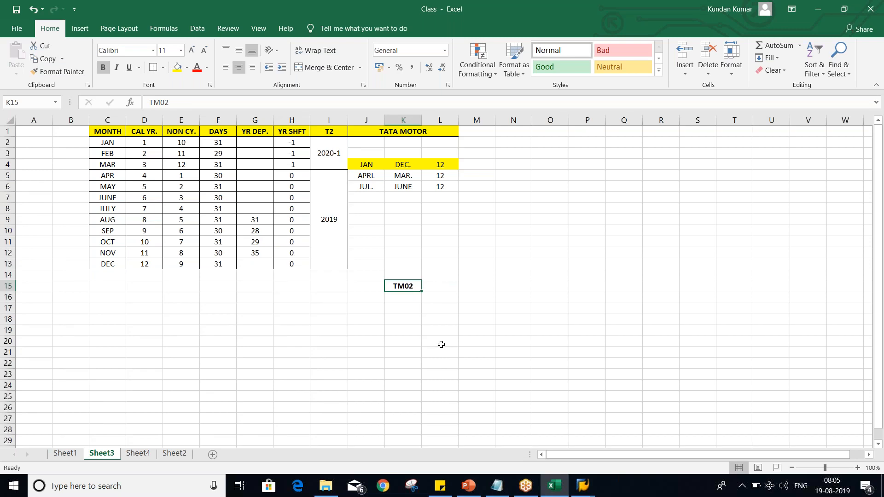
Step: Switch to SAP and run transaction OB37 in a new session
key("alt+Tab")
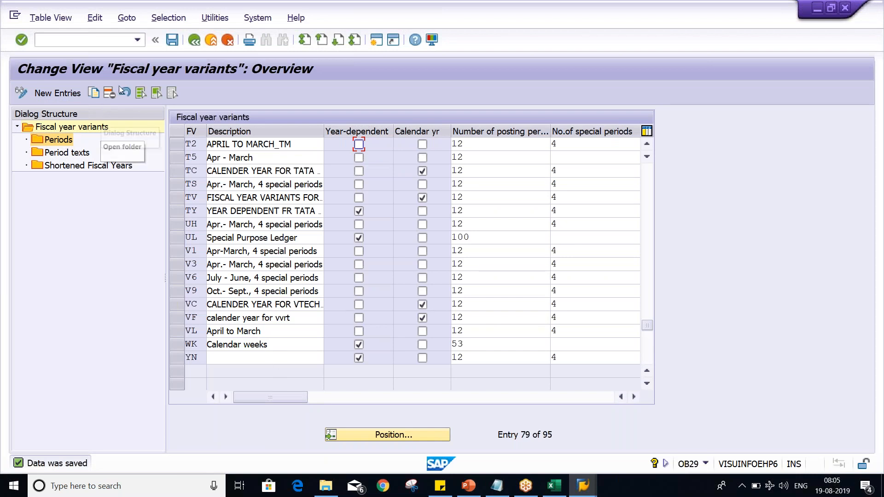
left_click(376, 41)
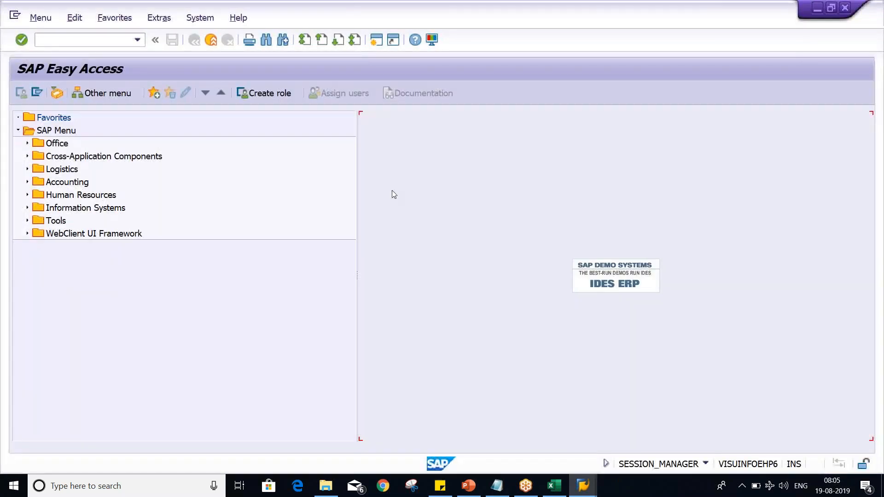
left_click(61, 41)
type("OB37")
key("Return")
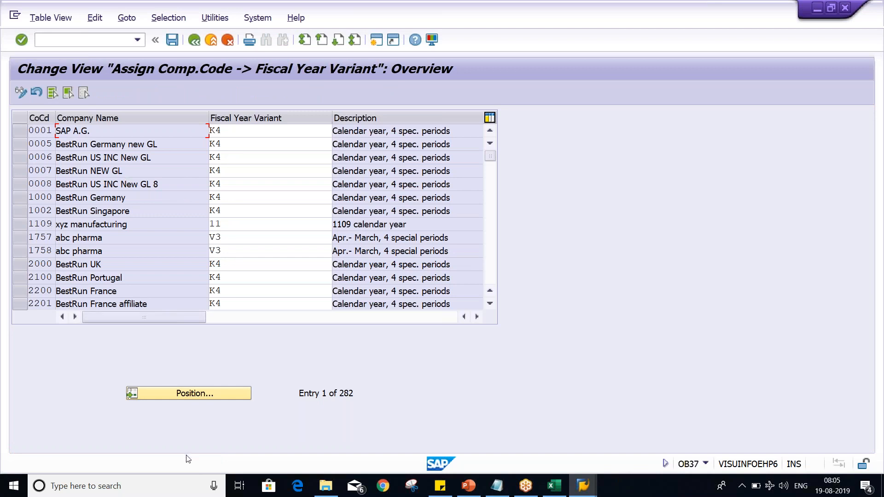
Step: Locate company code TM02 in the list and assign fiscal year variant T2 to it
left_click(194, 394)
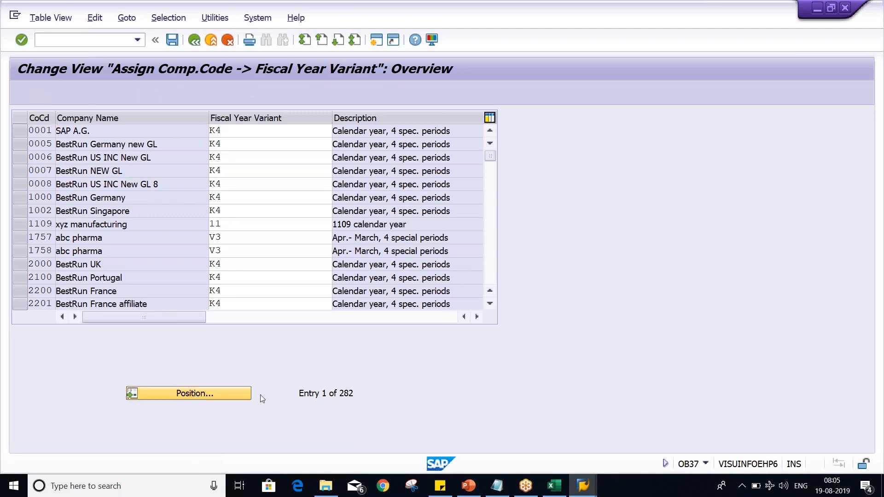
type("TM02")
key("Return")
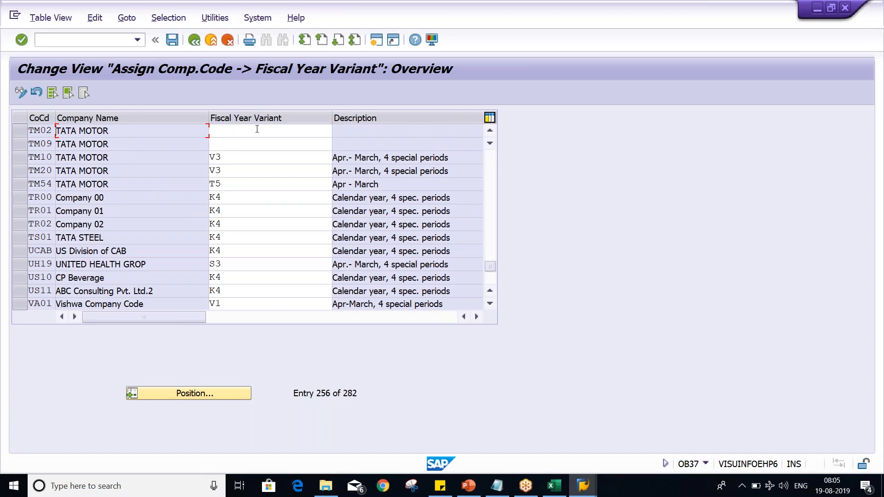
left_click(257, 130)
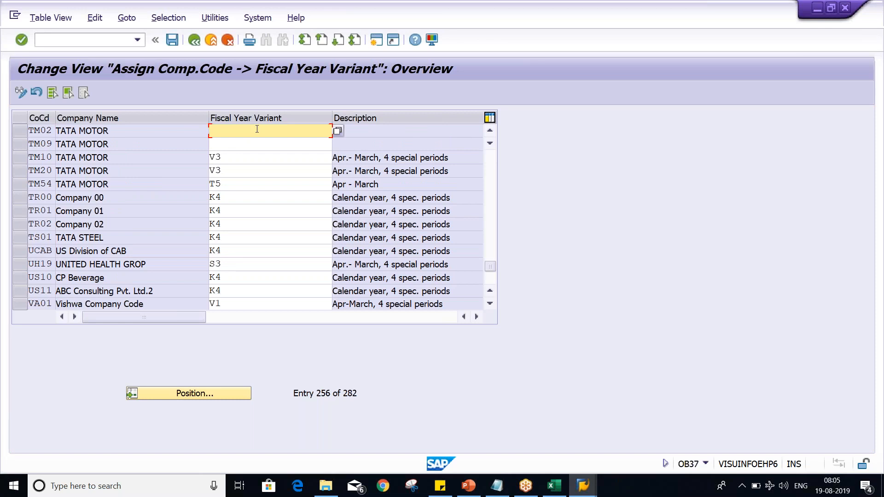
type("T2")
key("Return")
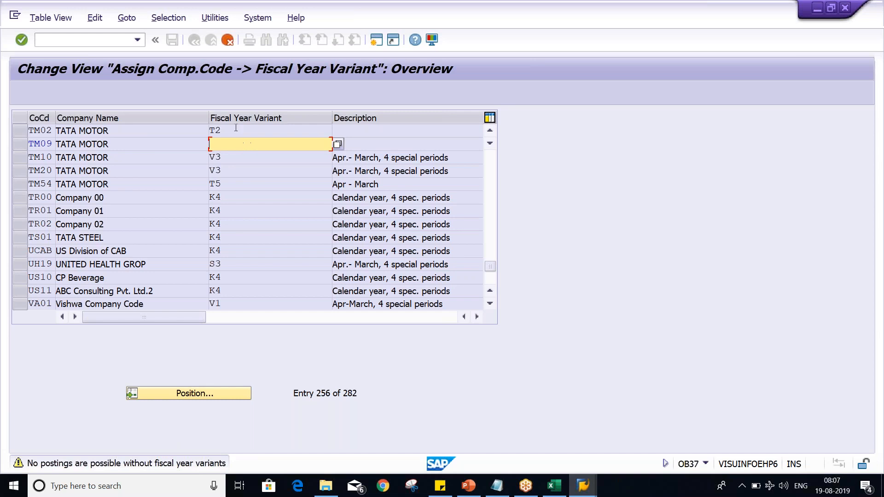
left_click(235, 128)
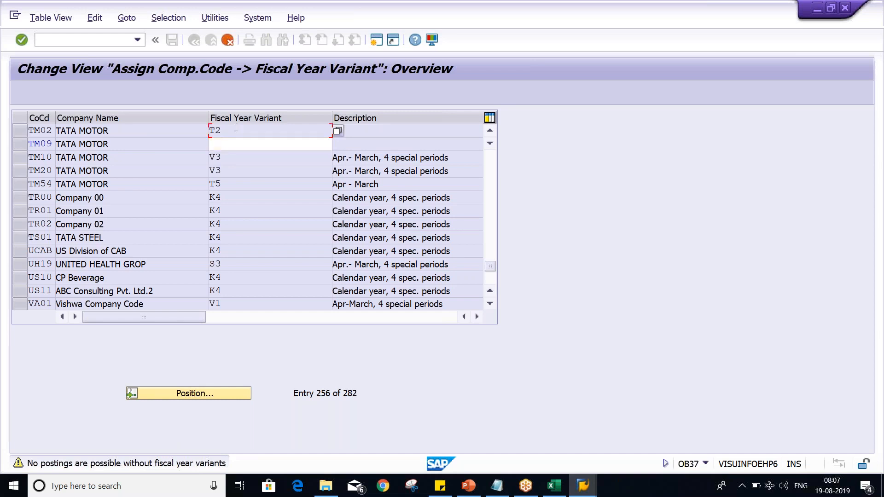
Step: Save the company code assignment to the TATA MOTOR customizing request
key("ctrl+s")
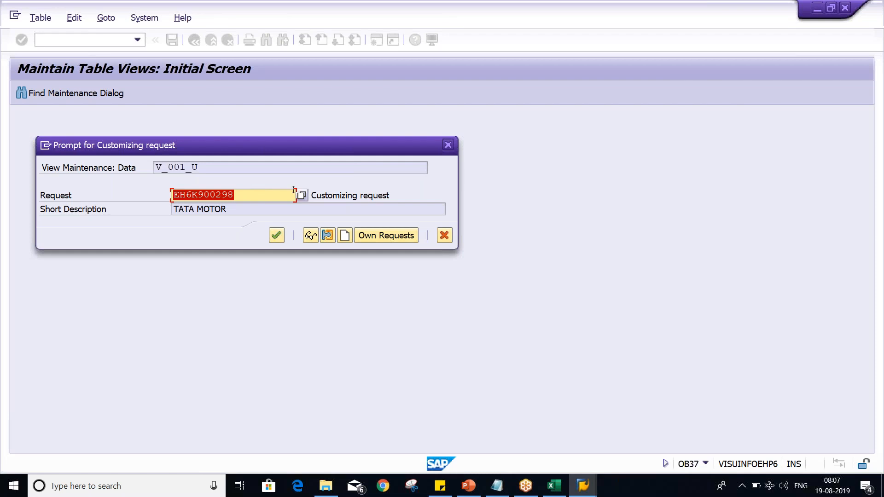
left_click_drag(441, 195, 394, 198)
left_click(396, 197)
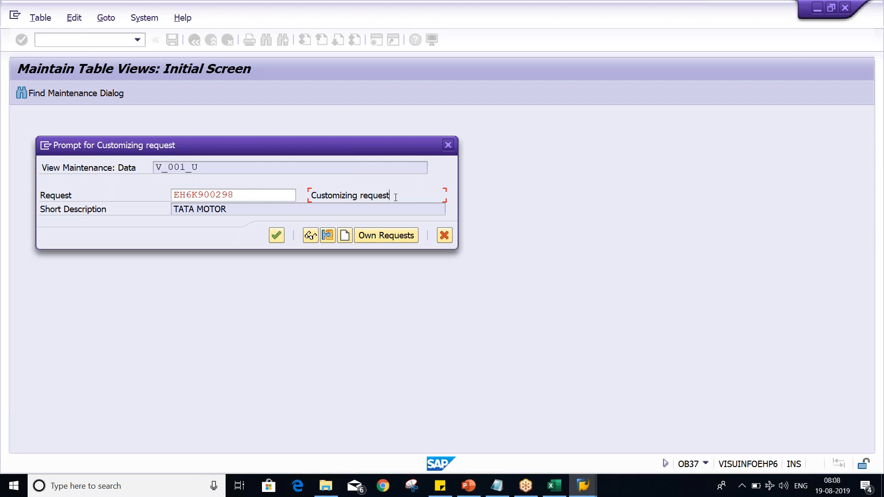
left_click(263, 197)
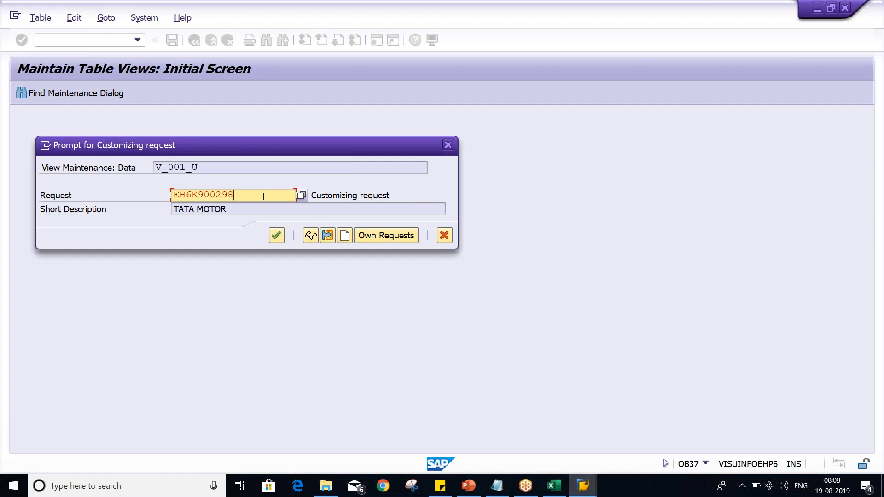
left_click(278, 236)
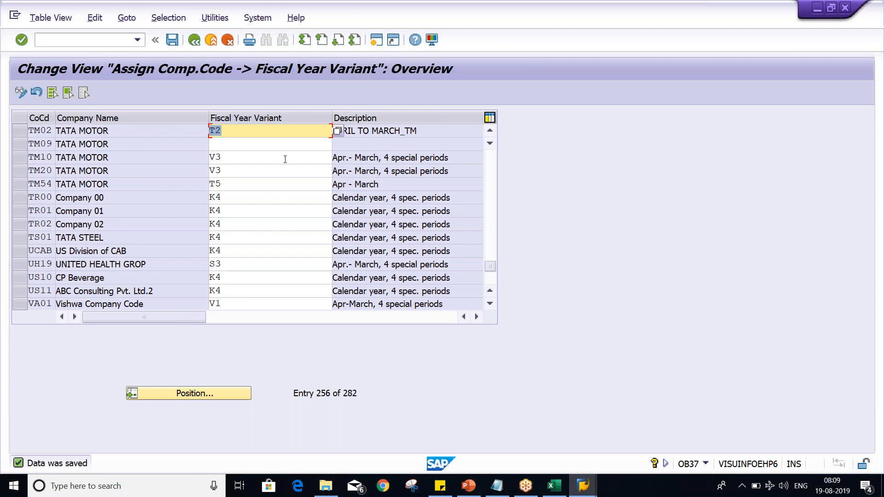
Step: Review the TM02 row's fiscal year variant assignment, and switch to the PowerPoint slide on Fiscal Year Variant - OB29/OB37
left_click(292, 134)
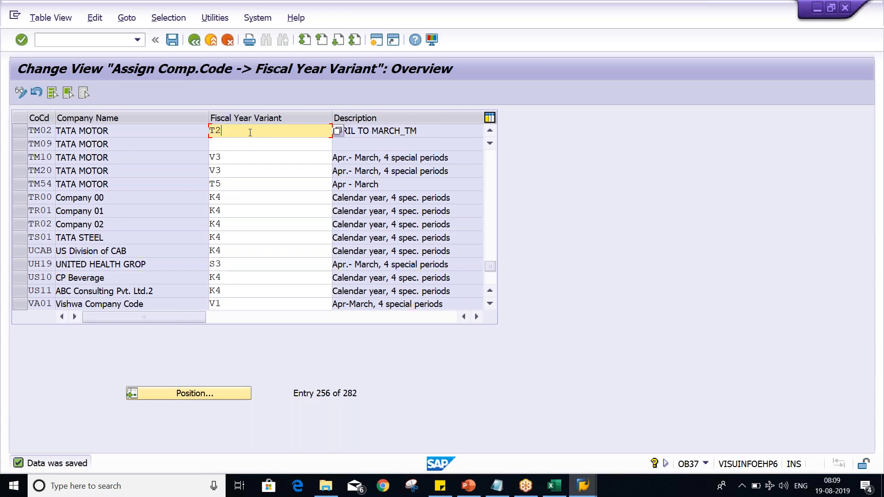
left_click(19, 135)
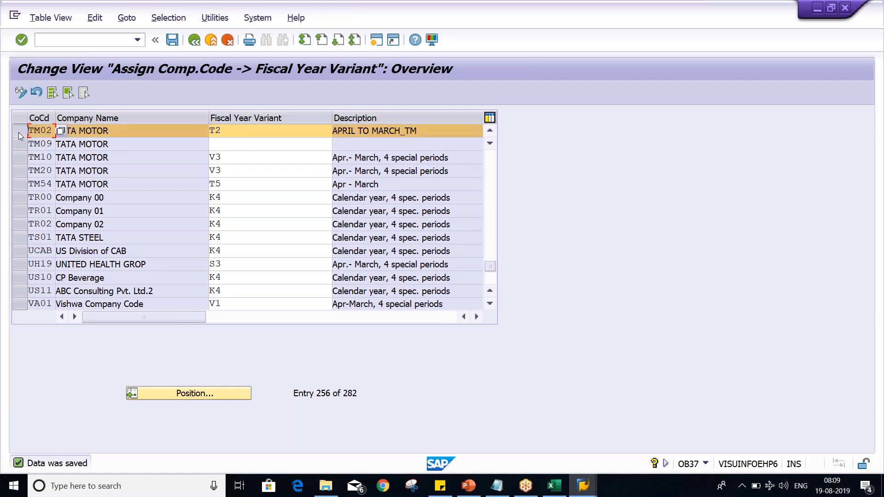
left_click(225, 131)
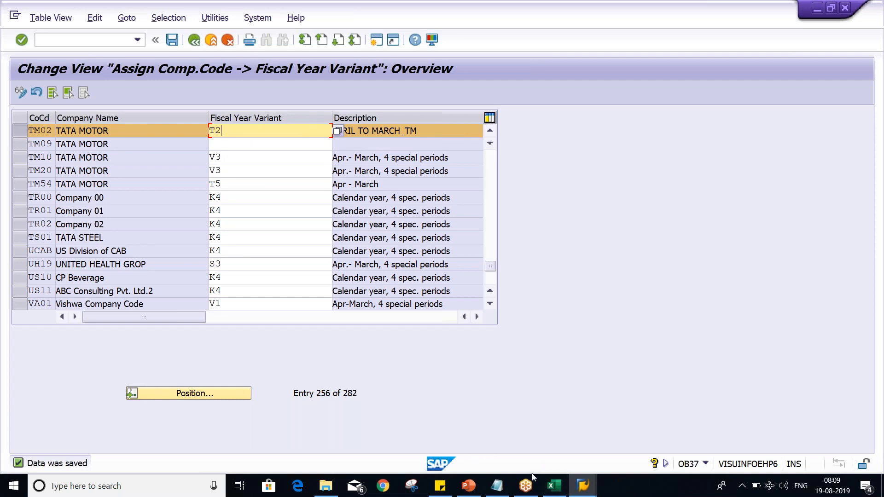
left_click(467, 488)
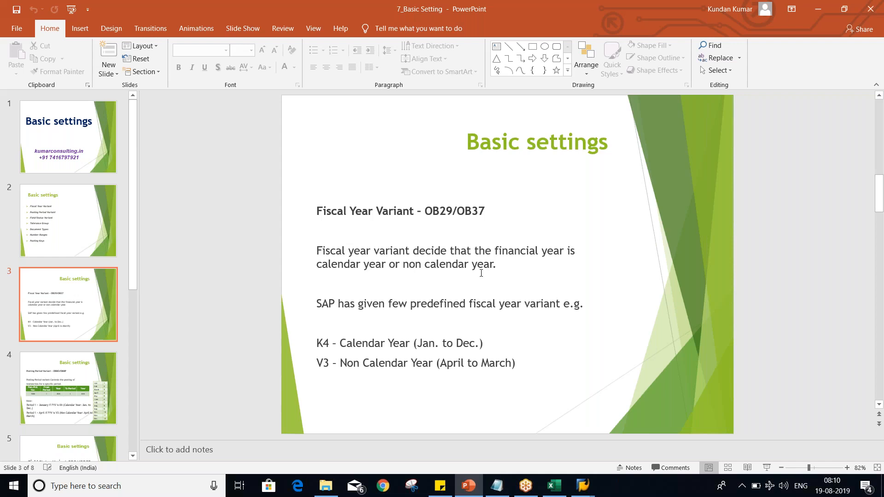
Step: Switch to Excel and add the header COMP. CD in K14 above TM02, in bold with yellow fill
left_click(563, 487)
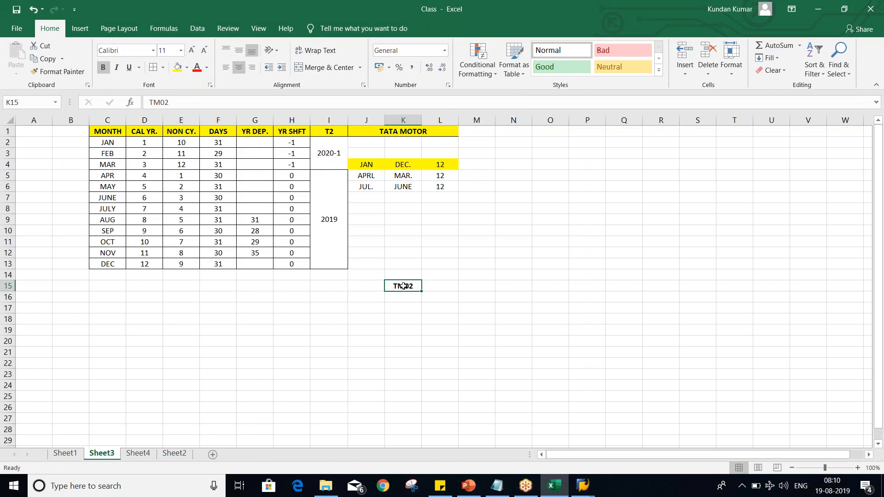
left_click(402, 274)
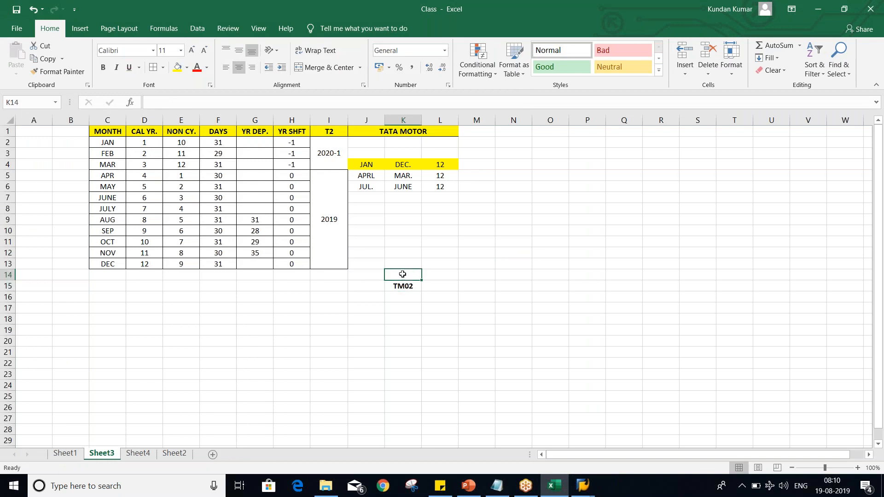
type("C")
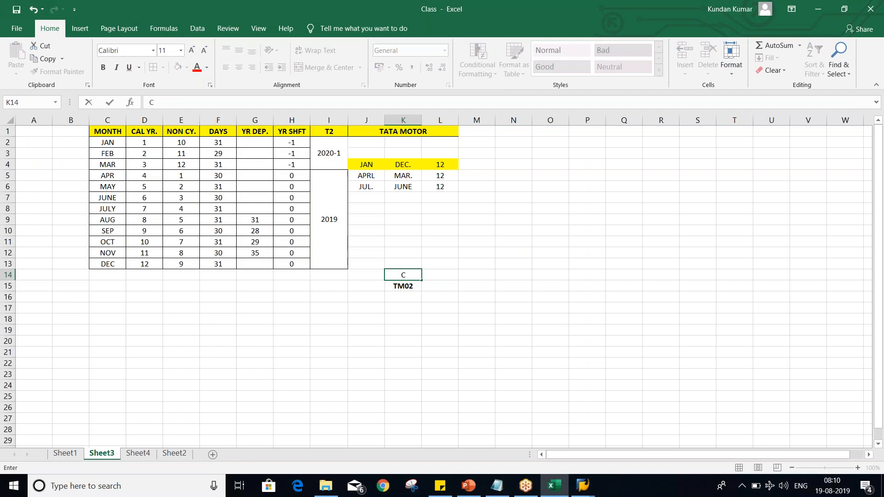
type("OMP. CD")
key("Return")
key("Up")
key("ctrl+b")
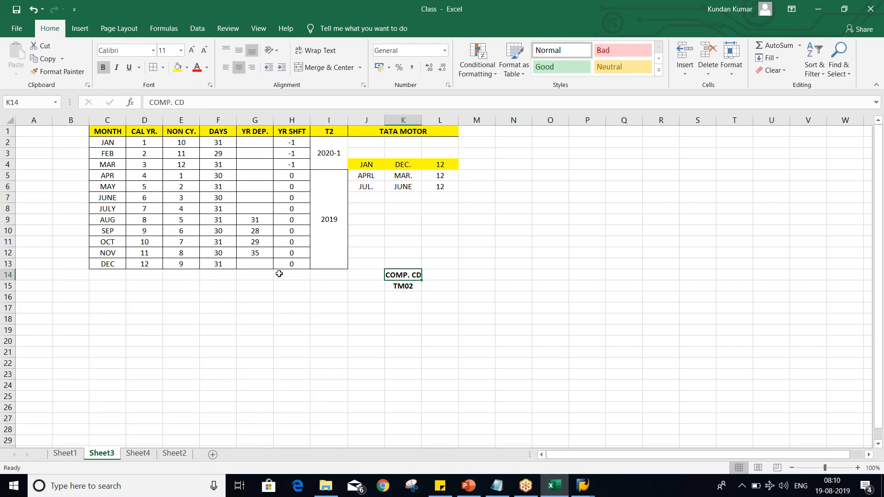
left_click(177, 67)
Step: Add the header FYV in L14 and format it in bold with yellow fill
left_click(437, 274)
type("FYV")
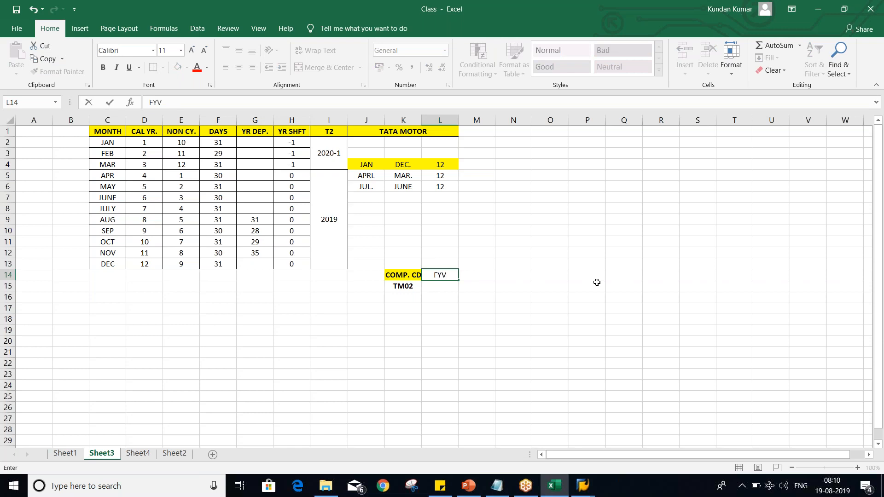
key("Return")
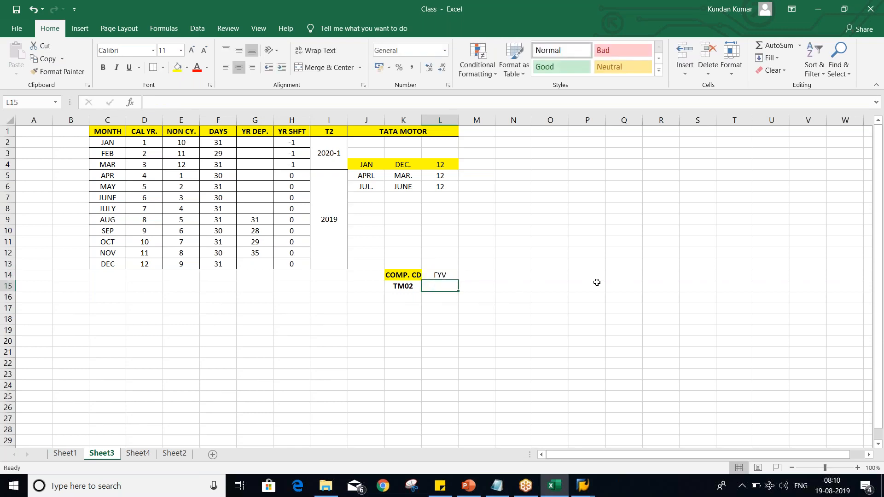
key("Up")
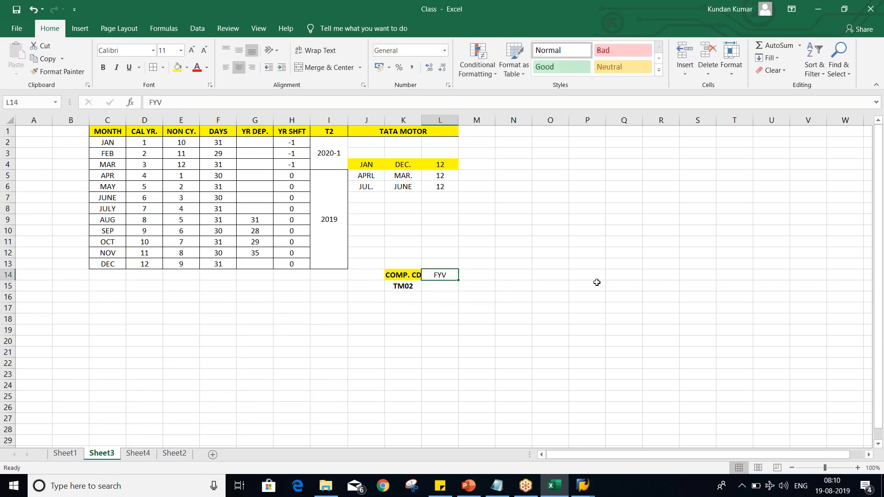
key("ctrl+b")
left_click(177, 68)
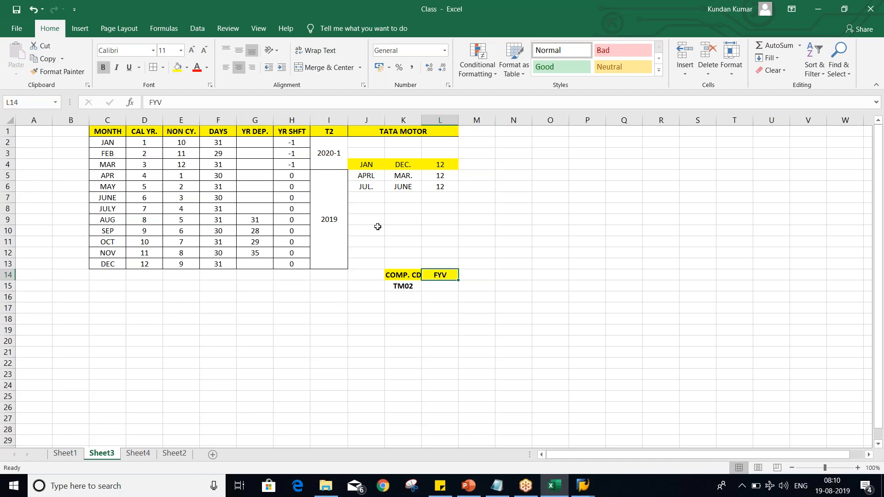
Step: Enter T2 as the fiscal year variant for TM02 in L15
left_click(438, 287)
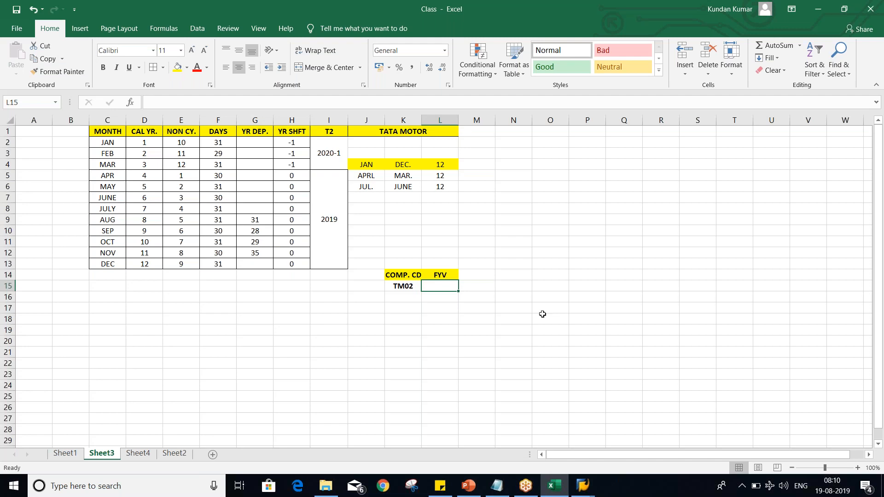
type("T2")
key("Return")
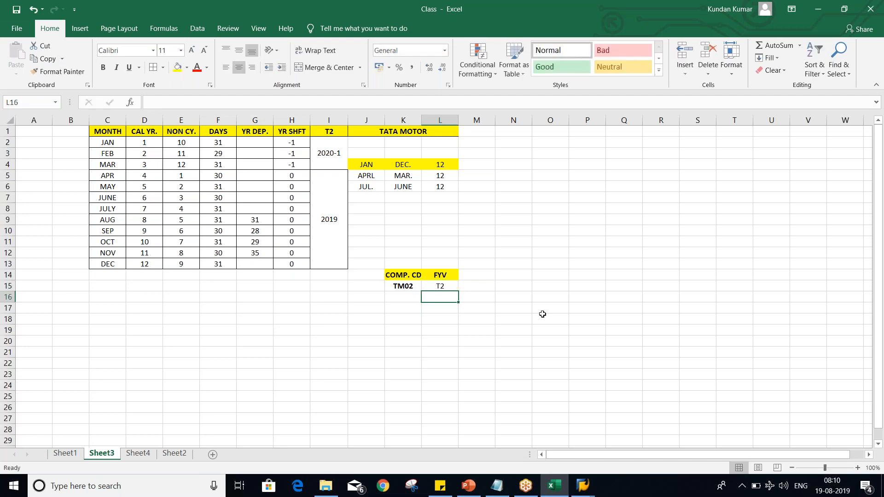
left_click(442, 282)
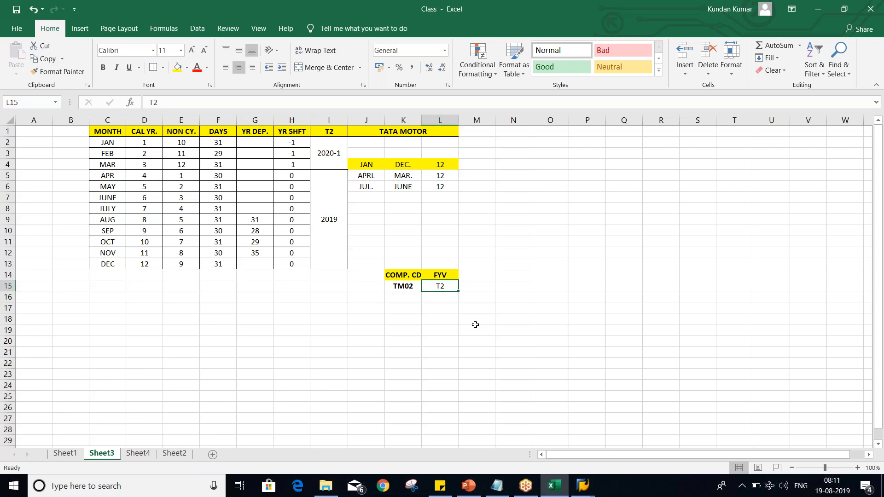
Step: List the company codes TS02, TC02 and TH02 below TM02 in K16 to K18
key("Left")
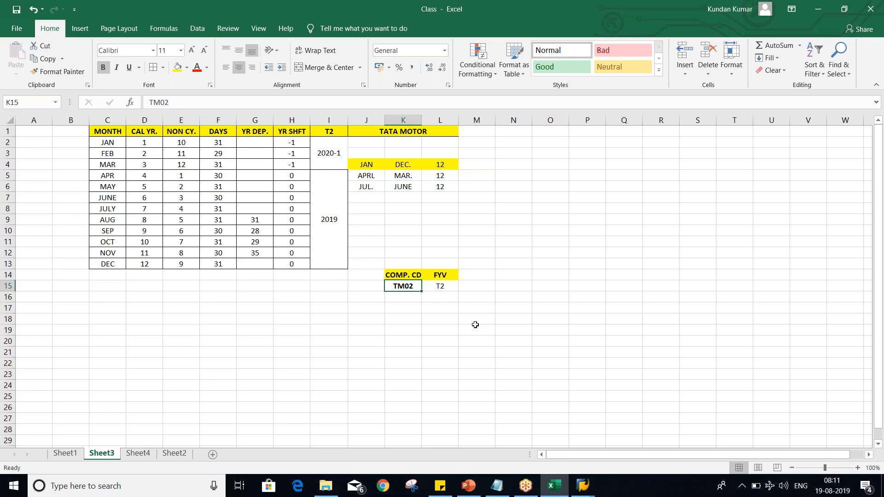
key("Down")
type("TS02")
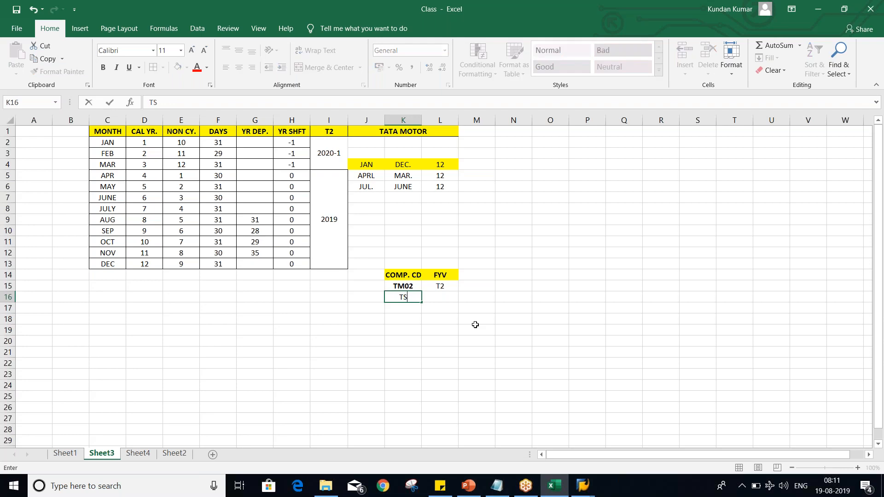
key("Return")
type("T")
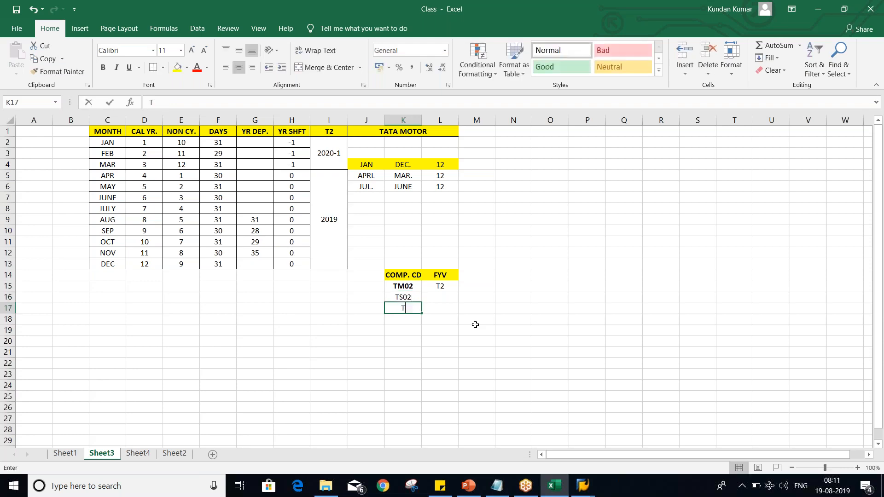
type("C02")
key("Return")
type("TH02")
key("Return")
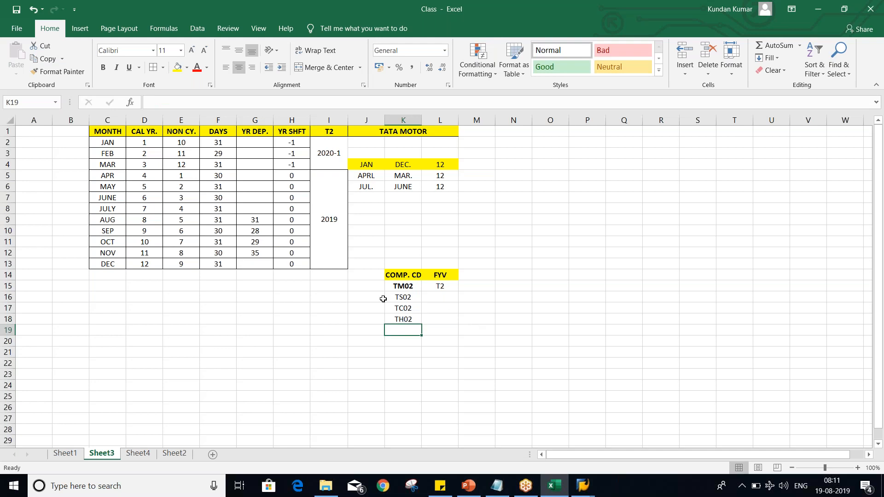
Step: Make the company codes TS02, TC02 and TH02 in K16:K18 bold
left_click_drag(399, 298, 401, 320)
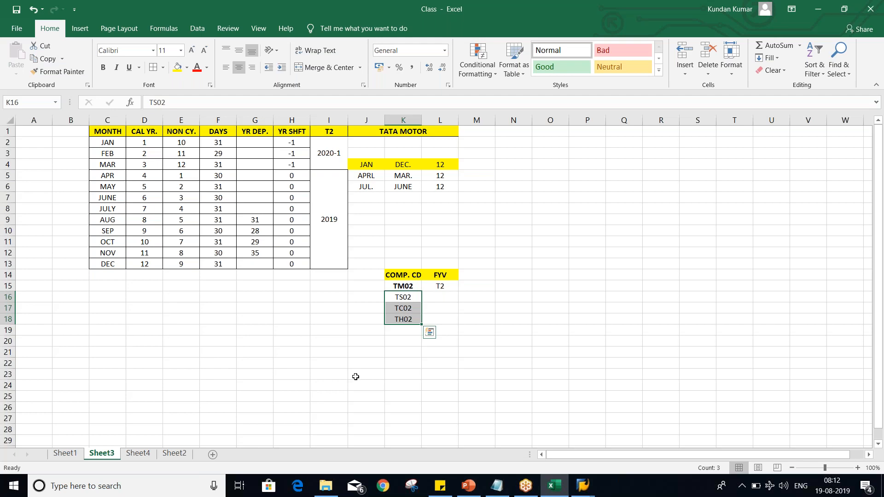
left_click(394, 297)
left_click(402, 309)
left_click(401, 329)
left_click_drag(401, 298, 403, 320)
key("ctrl+b")
left_click(410, 361)
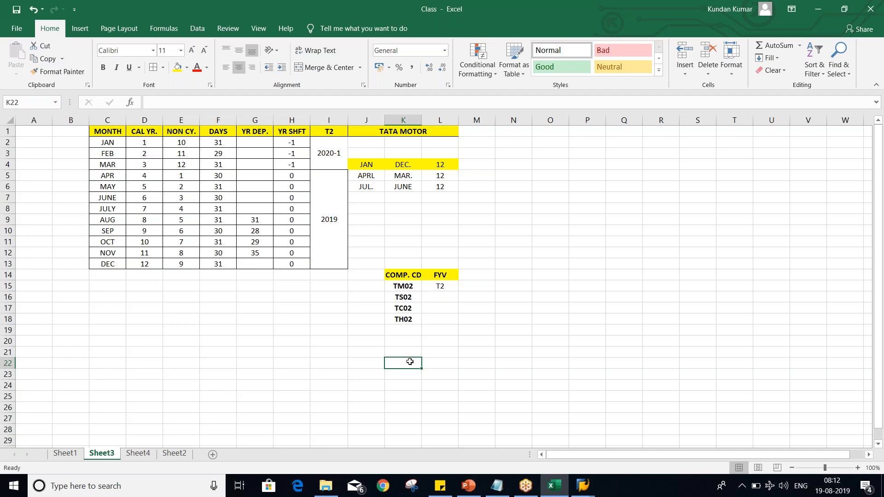
Step: Fill the variant T2 from L15 down to L18 for company codes TS02, TC02 and TH02
left_click_drag(399, 297, 401, 318)
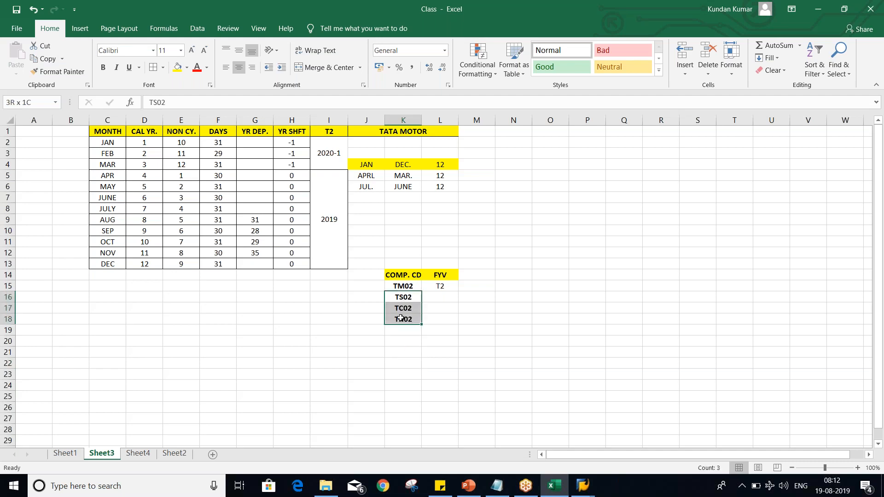
left_click(435, 299)
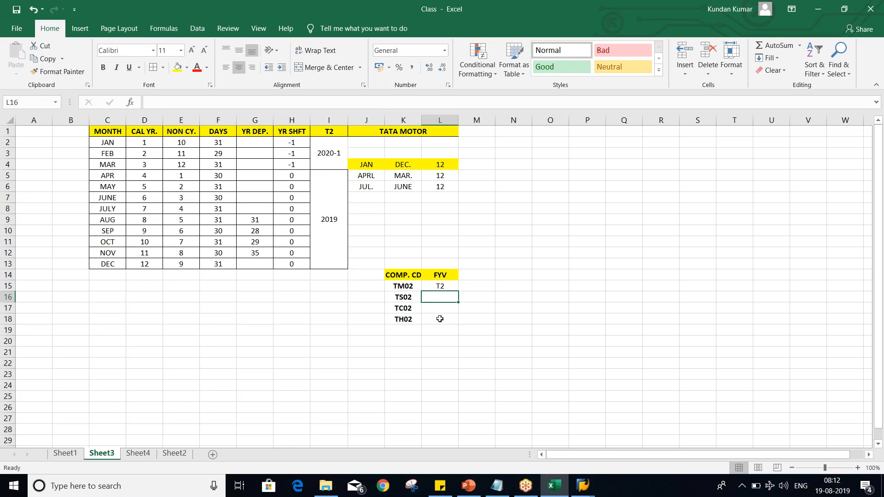
left_click_drag(402, 298, 404, 319)
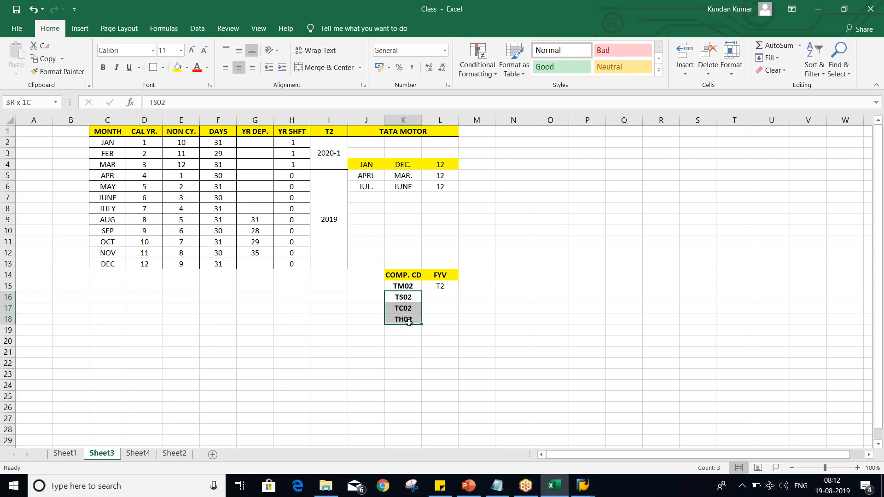
key("ctrl+c")
left_click(440, 298)
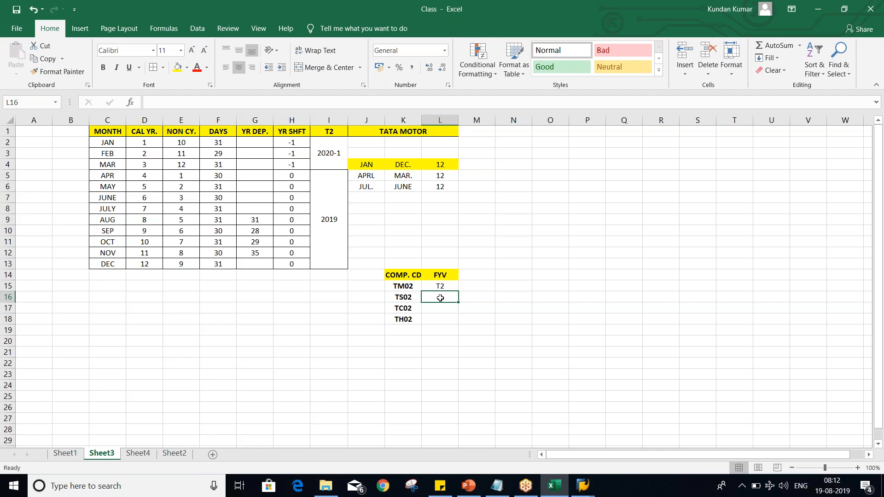
left_click_drag(440, 286, 445, 318)
key("ctrl+d")
left_click(402, 354)
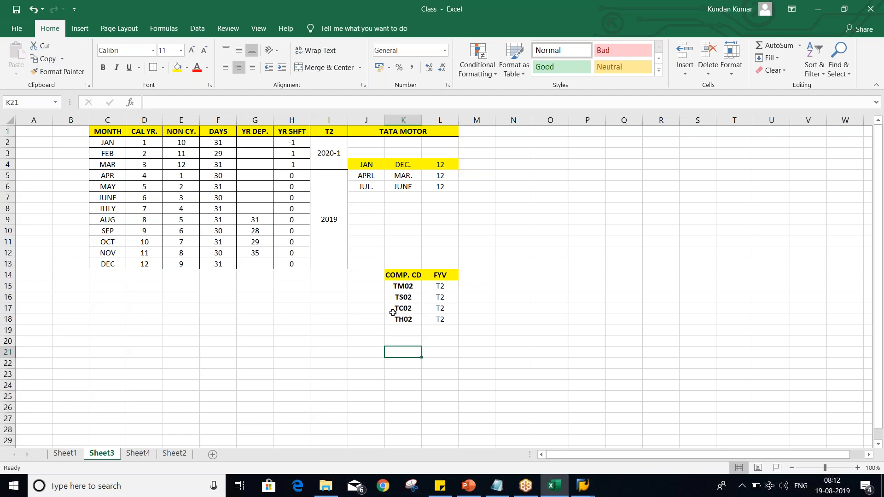
Step: Review the company code and FYV table, and switch to SAP to check TM02's fiscal year variant in OB37
left_click(450, 287)
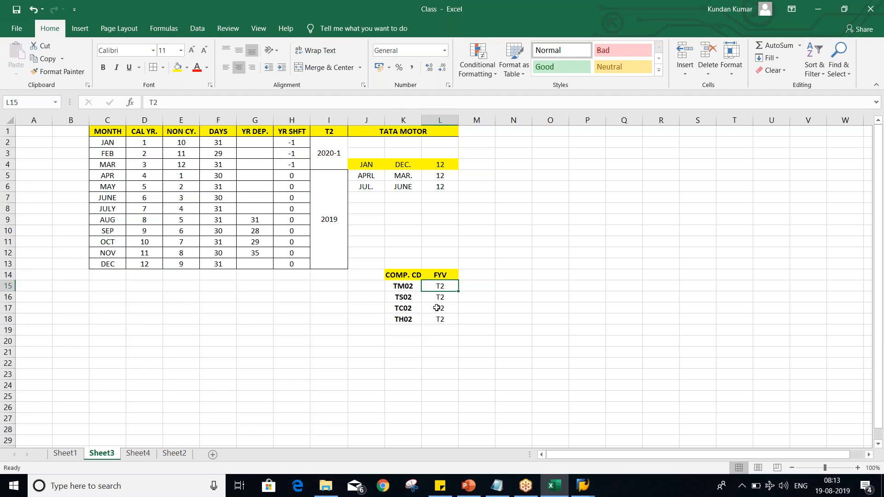
left_click(409, 296)
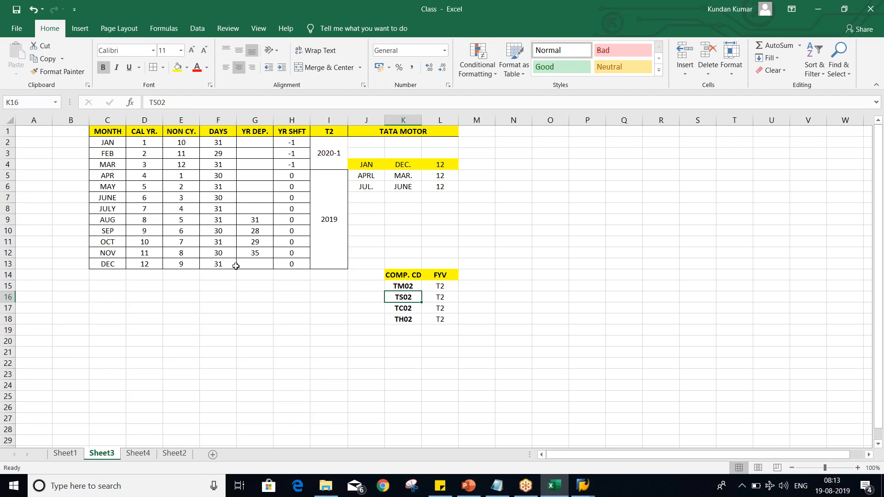
left_click_drag(433, 297, 438, 320)
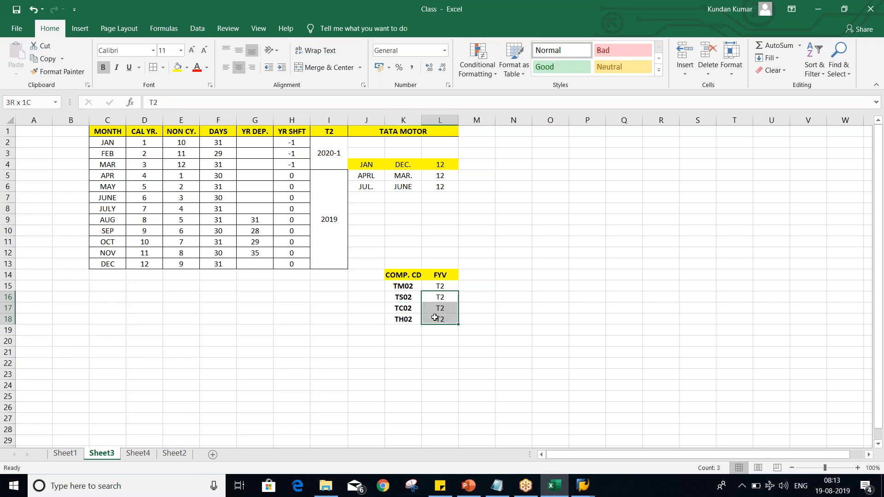
left_click(397, 355)
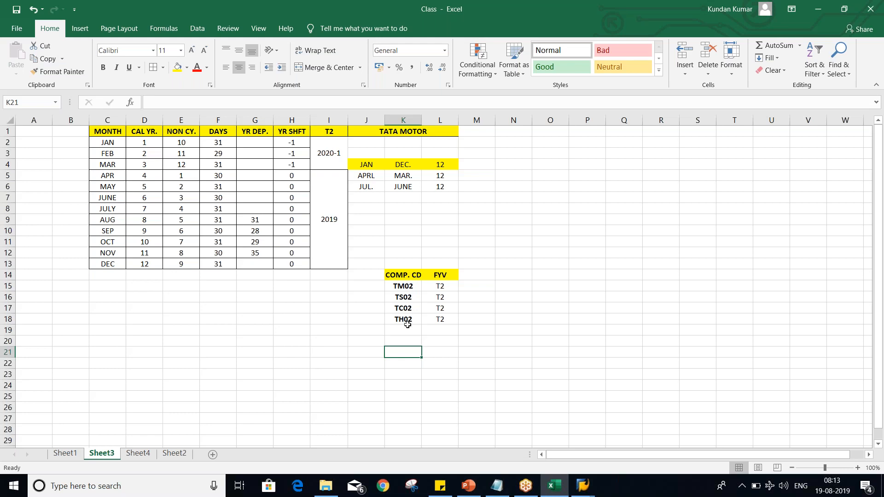
left_click(401, 301)
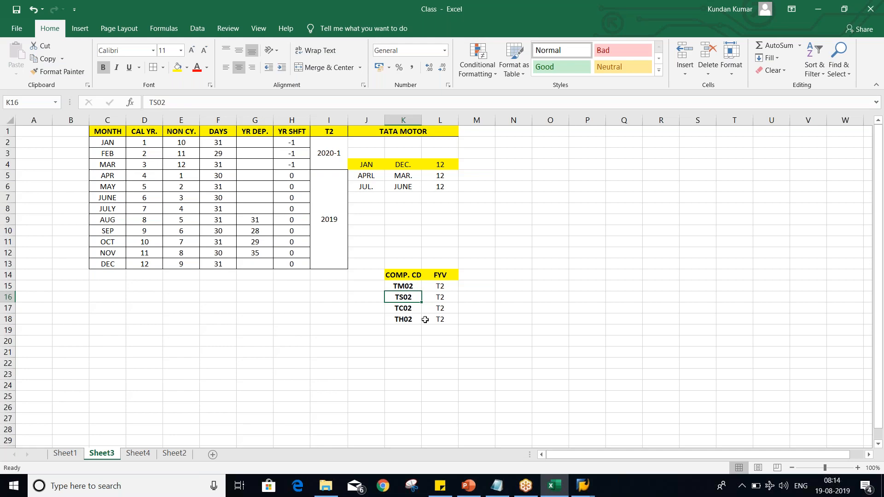
key("alt+Tab")
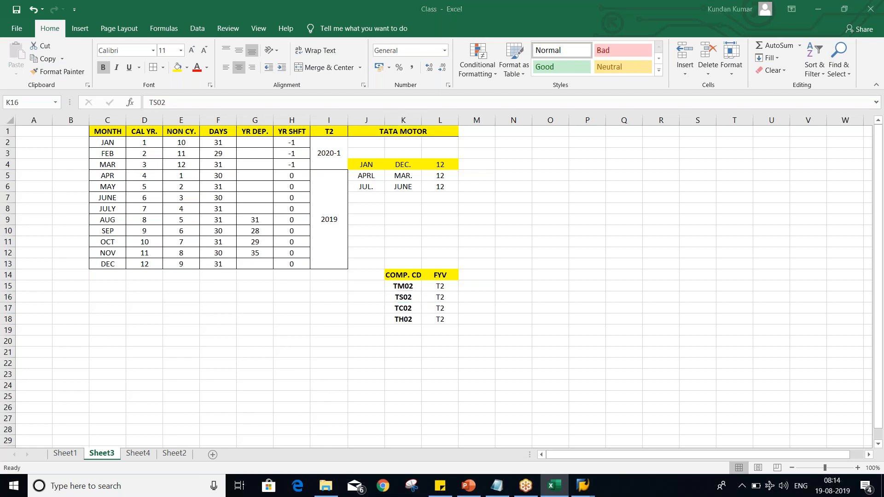
key("alt+Tab")
left_click(256, 133)
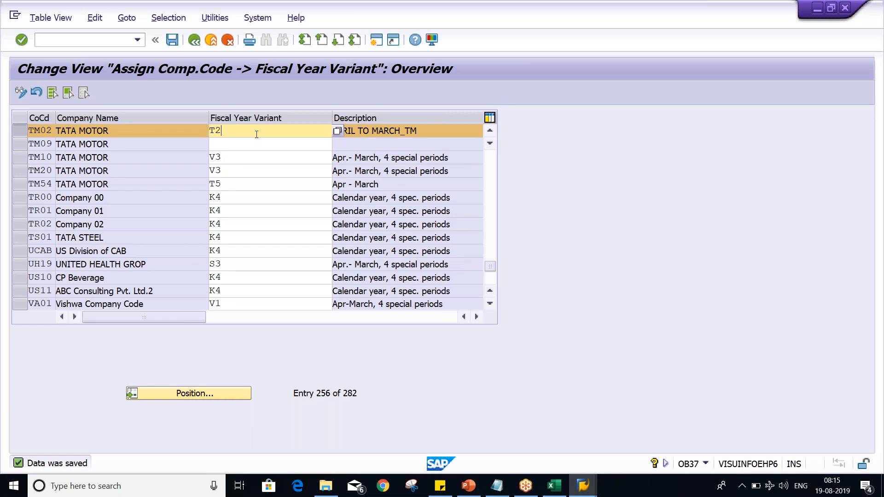
Step: Switch back to Excel and examine the FYV values against company codes TM02, TS02, TC02 and TH02
key("alt+Tab")
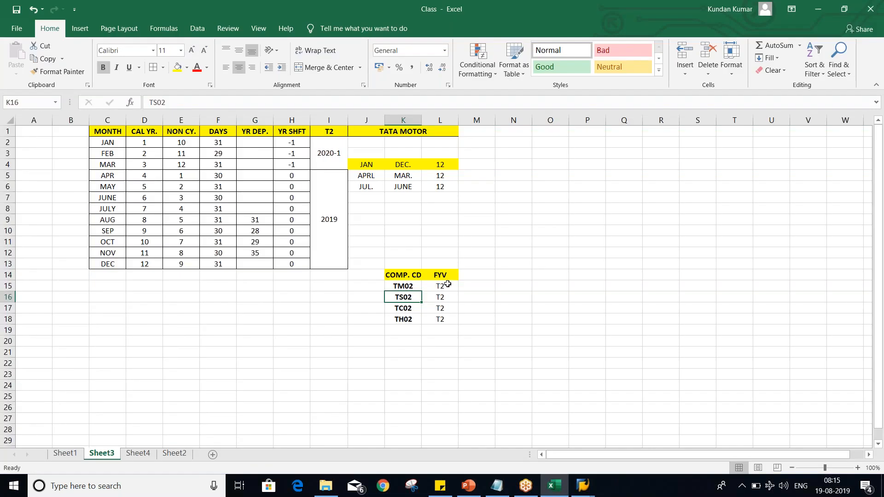
left_click_drag(441, 276, 441, 317)
left_click(437, 332)
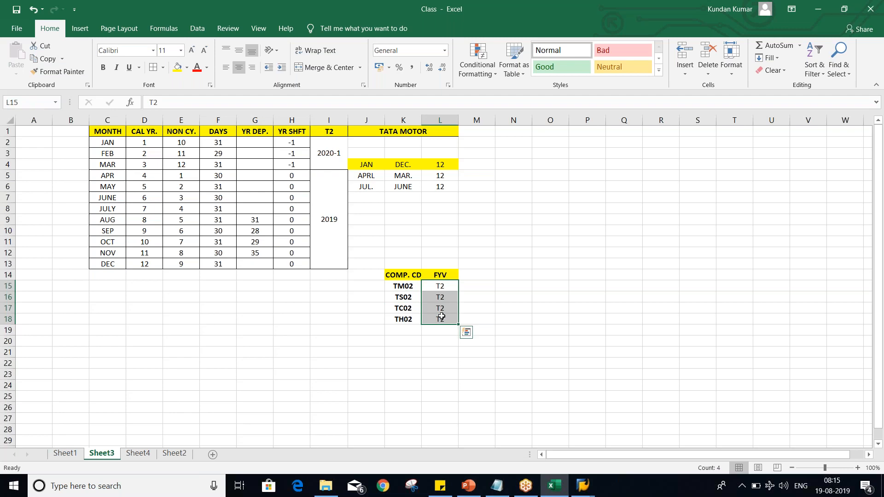
left_click(429, 287)
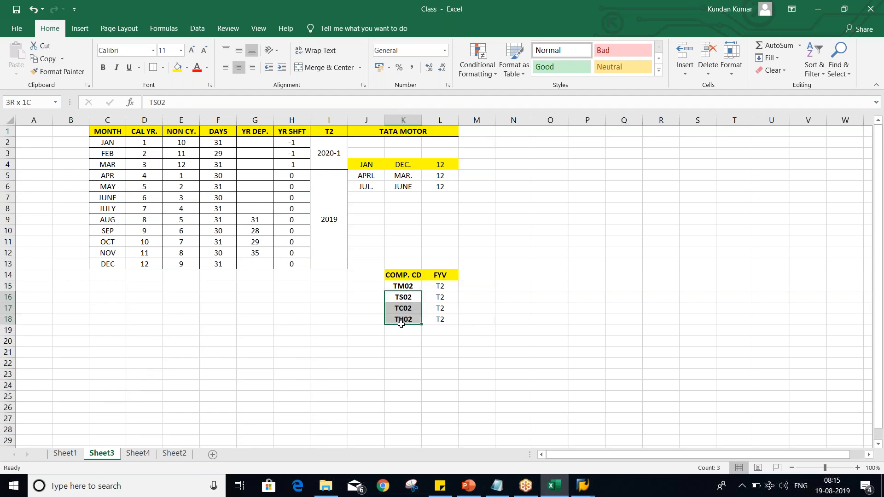
left_click_drag(401, 324, 400, 323)
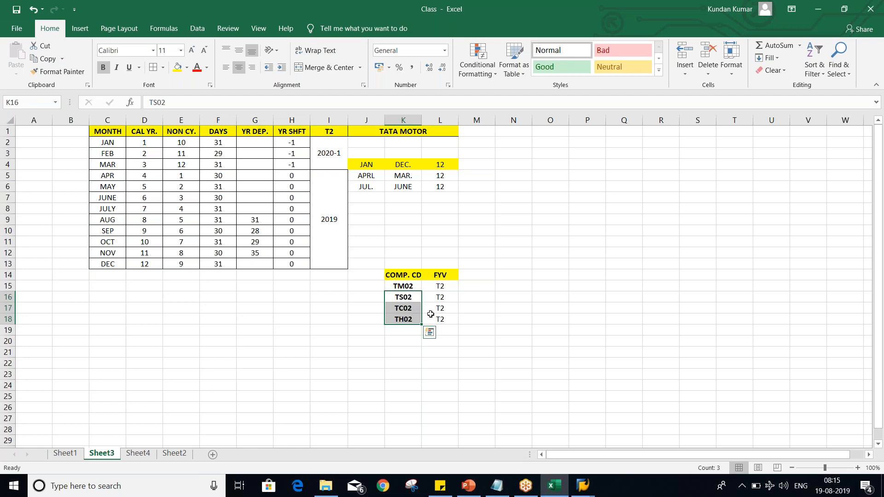
left_click(443, 299)
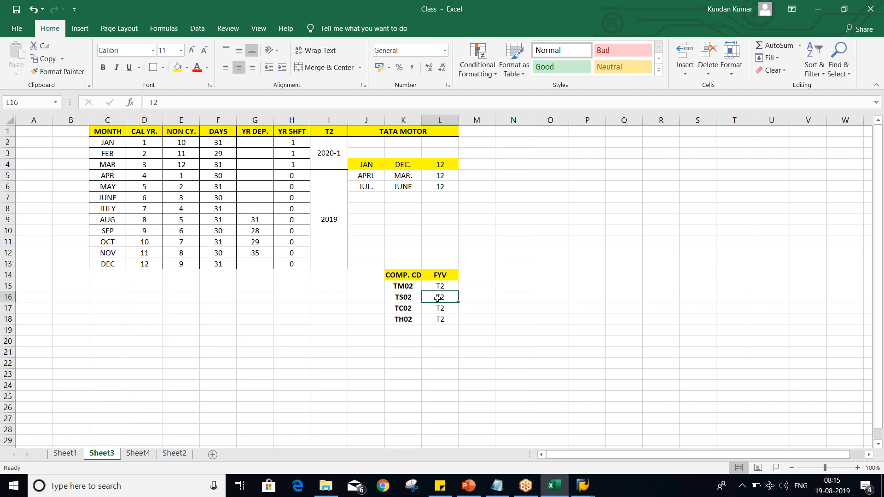
left_click_drag(436, 296, 435, 322)
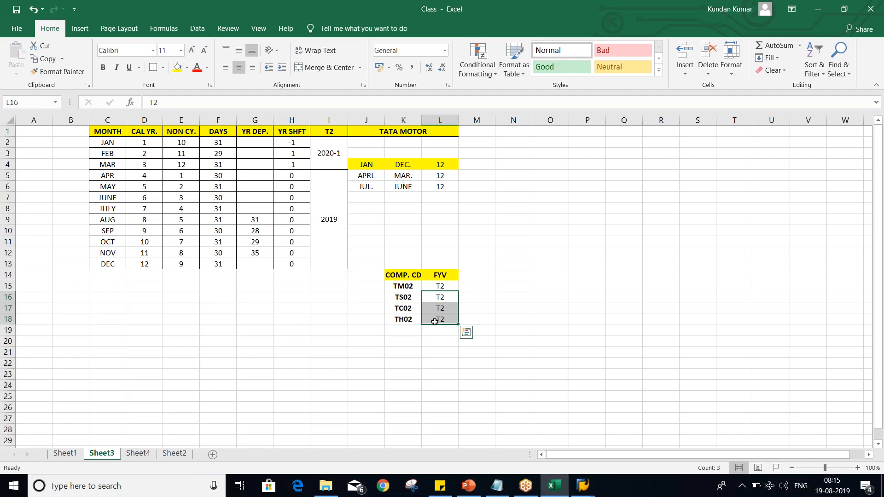
Step: Enter 100 beside TM02's variant in M15 and 60 beside TS02's variant in M16
left_click(482, 278)
left_click(481, 294)
left_click(480, 286)
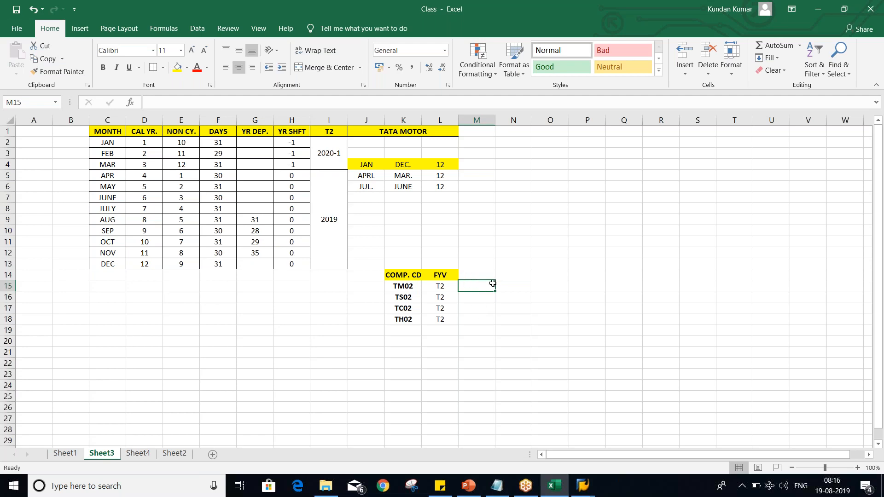
type("100")
key("Return")
type("7")
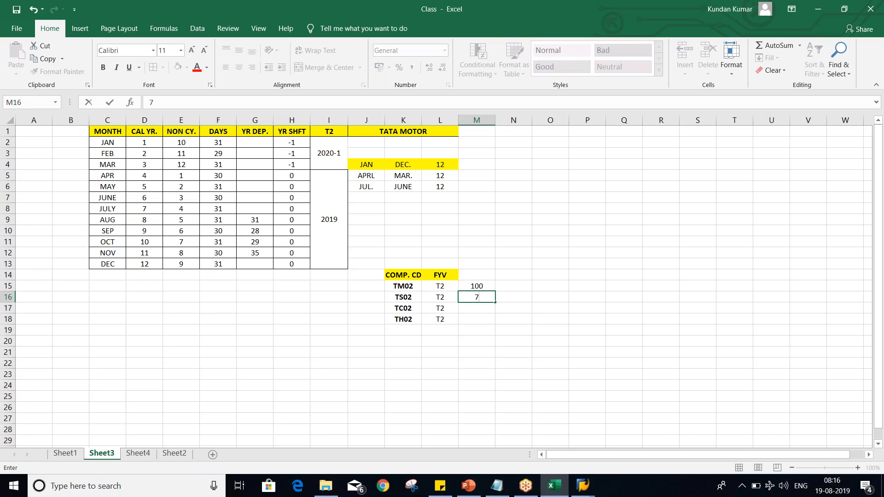
key("BackSpace")
type("60")
key("Return")
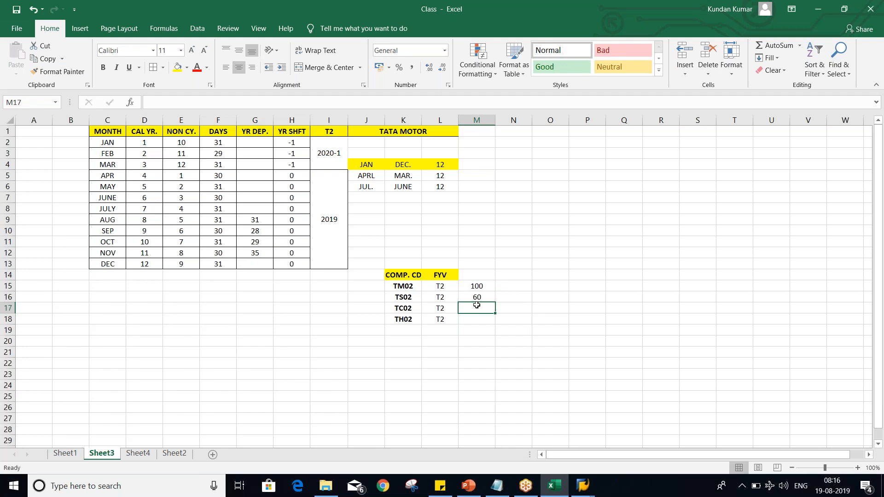
Step: Label company code TM02 as IMP. in J15, the cell before its code
left_click_drag(404, 294, 417, 289)
left_click(408, 285)
left_click(368, 288)
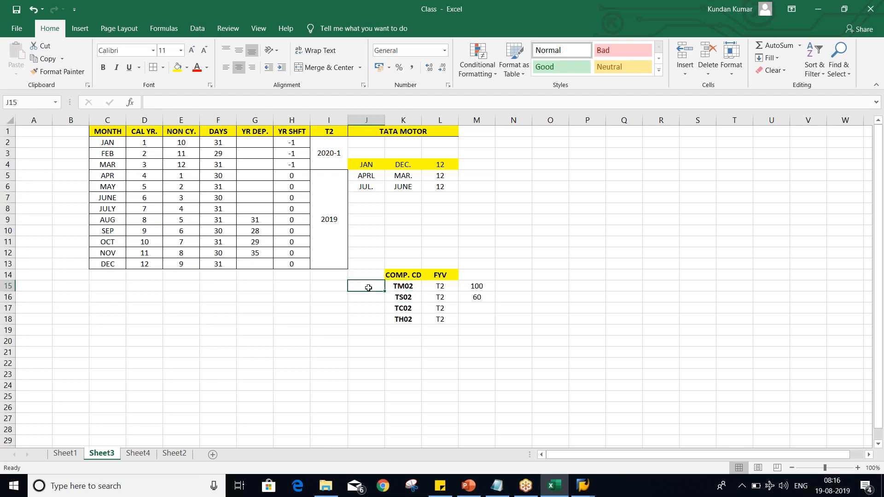
type("IMP")
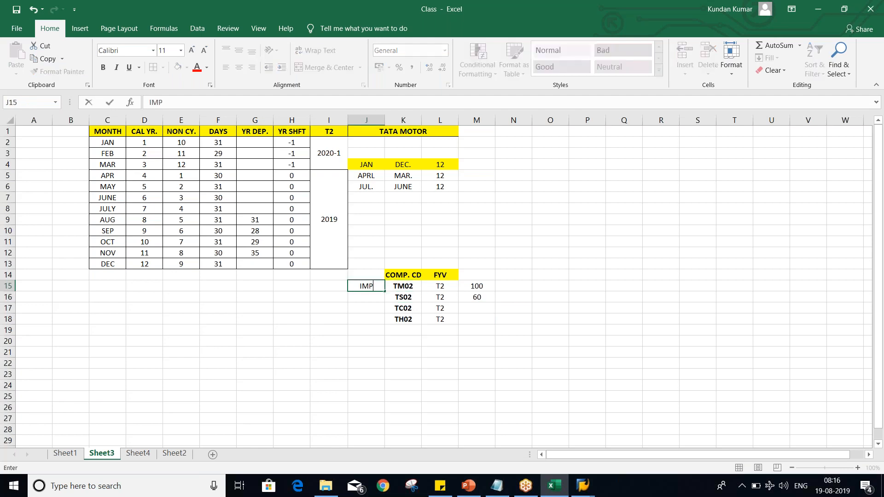
type(".")
key("Return")
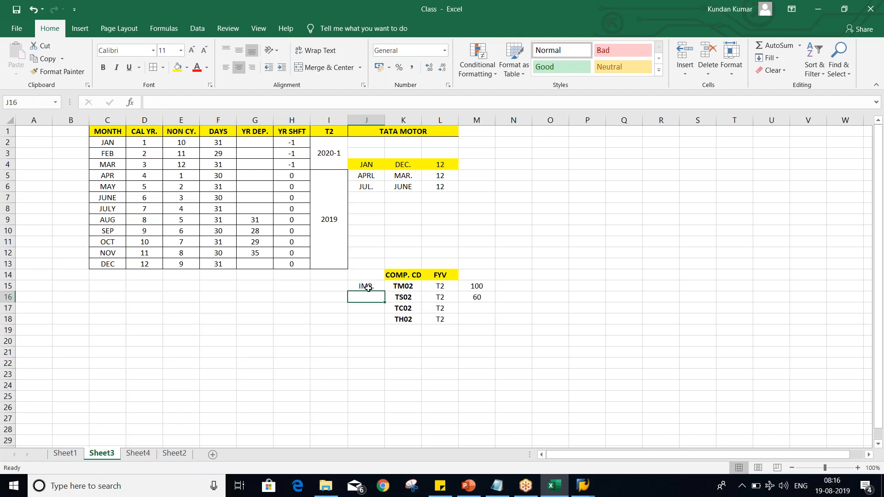
Step: Label company code TS02 as RL OUT in J16 and fill the label down to J18 for TC02 and TH02
type("R")
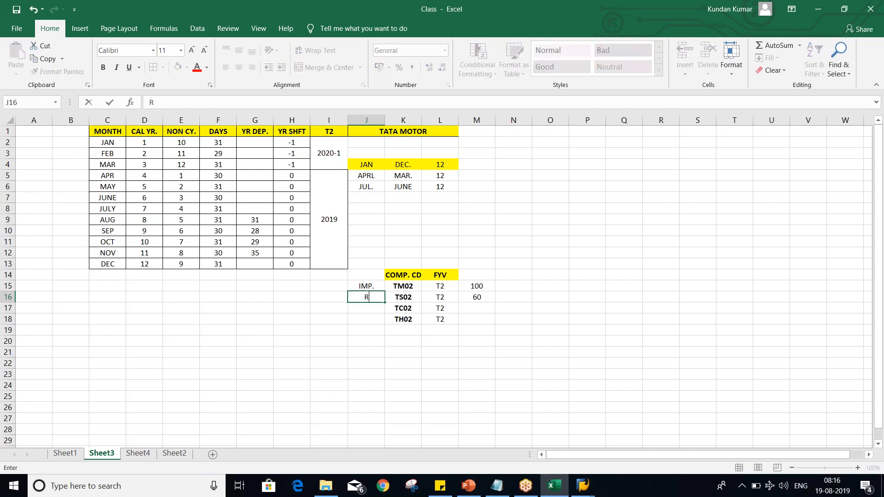
type("L")
type(" O9UT")
key("BackSpace")
key("BackSpace")
key("BackSpace")
type("UT")
key("Return")
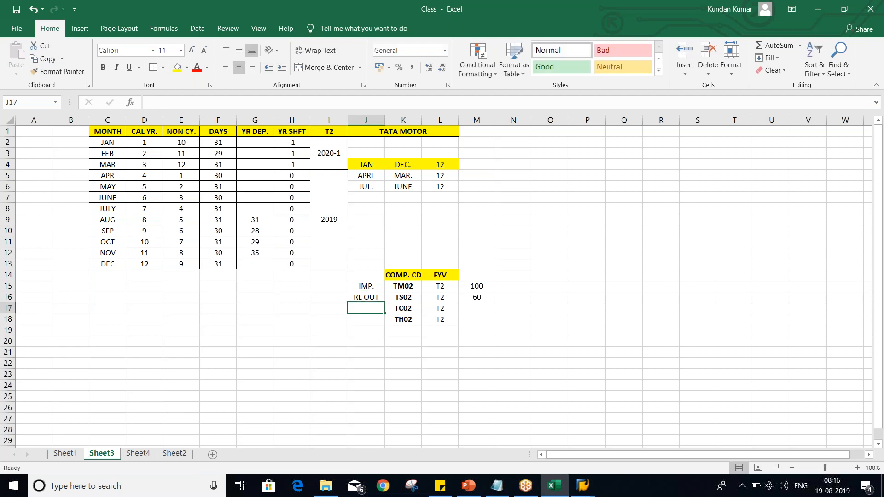
left_click(366, 296)
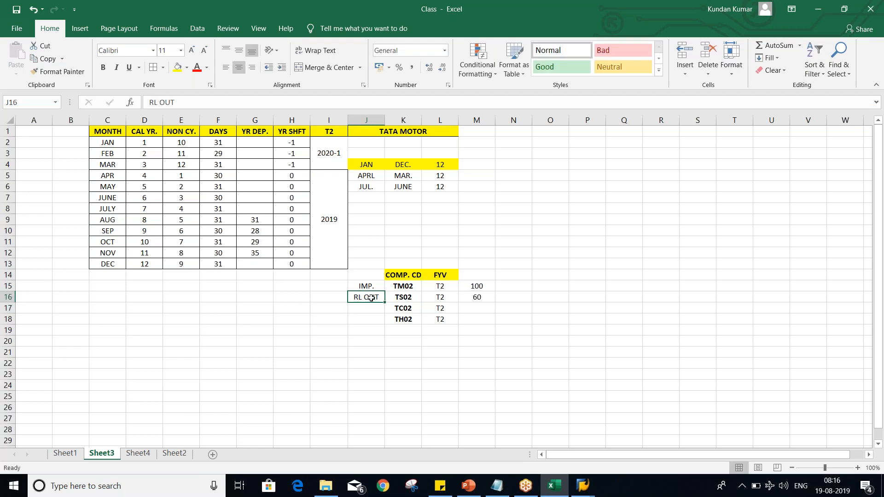
left_click_drag(367, 297, 368, 318)
key("ctrl+d")
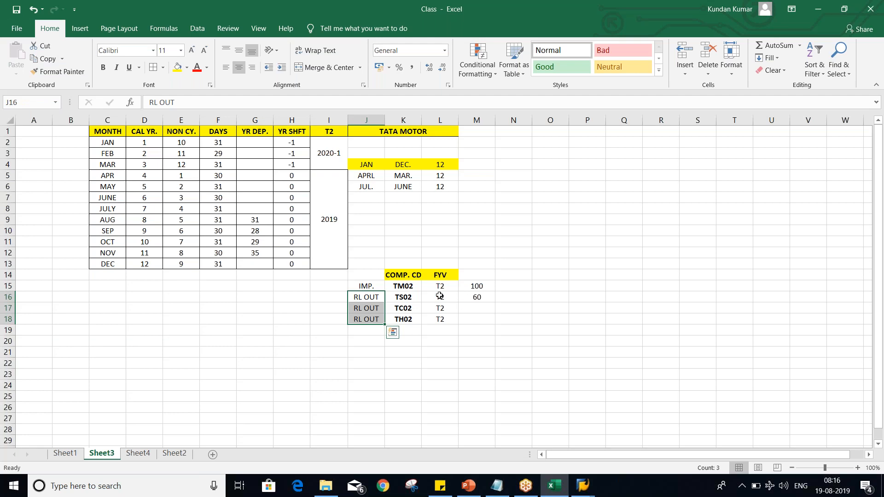
Step: Examine how the FYV values relate the implementation company code TM02 to the rollout codes TS02, TC02 and TH02
left_click(431, 285)
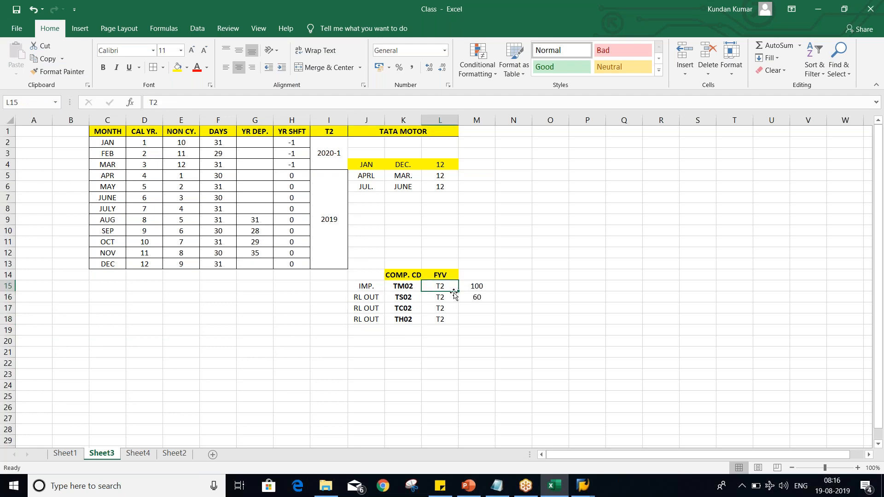
left_click(505, 286)
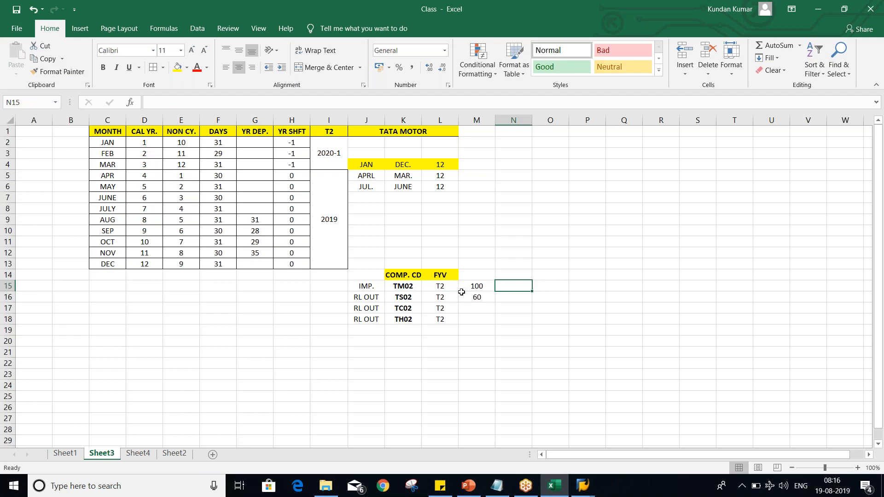
left_click(433, 285)
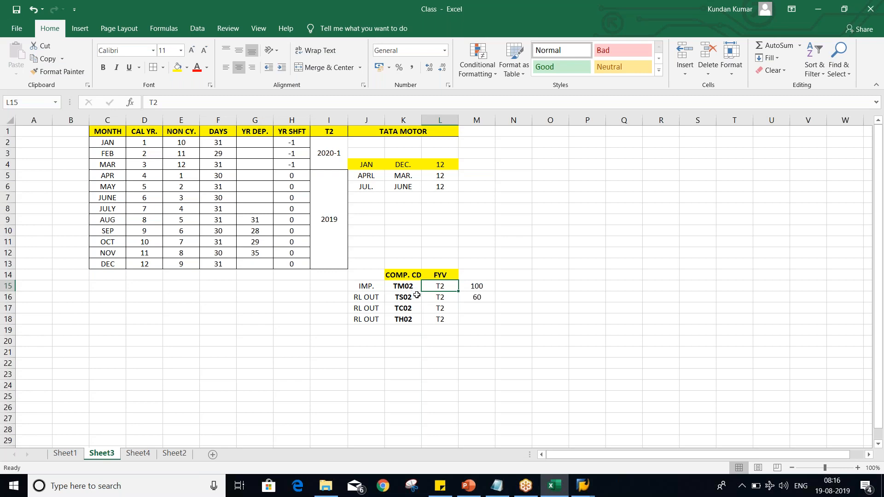
left_click(435, 299)
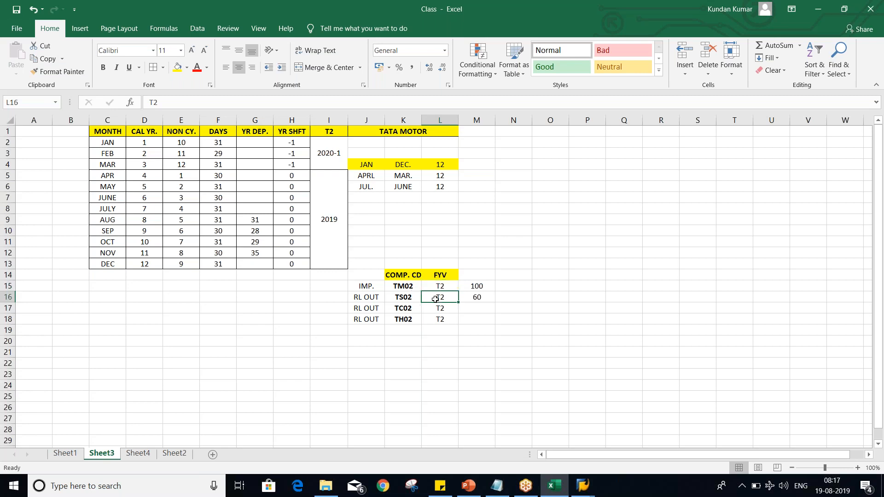
left_click(404, 296)
left_click_drag(405, 296, 403, 319)
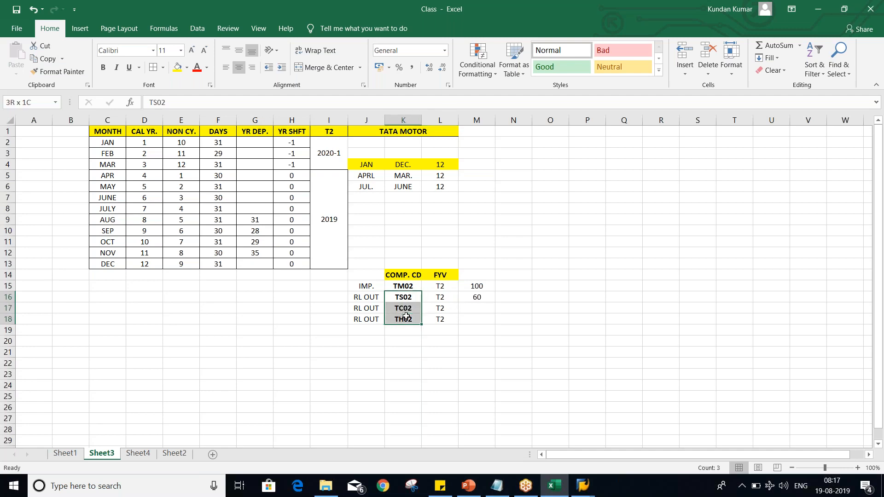
left_click(445, 301)
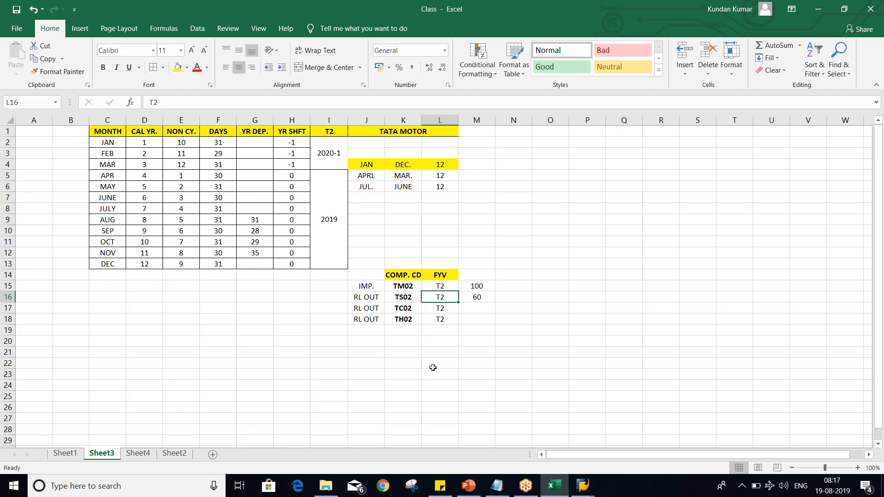
left_click_drag(441, 284, 441, 320)
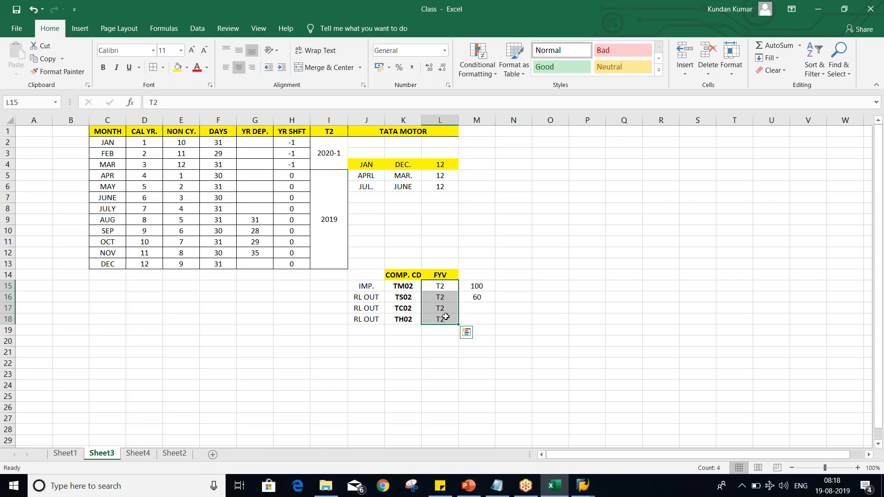
left_click(440, 297)
left_click_drag(441, 297, 440, 330)
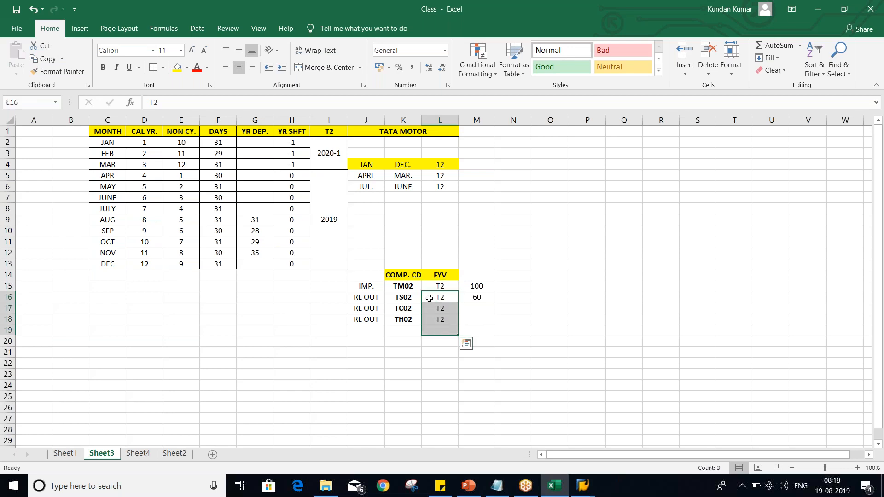
left_click(410, 296)
left_click(408, 309)
left_click(408, 321)
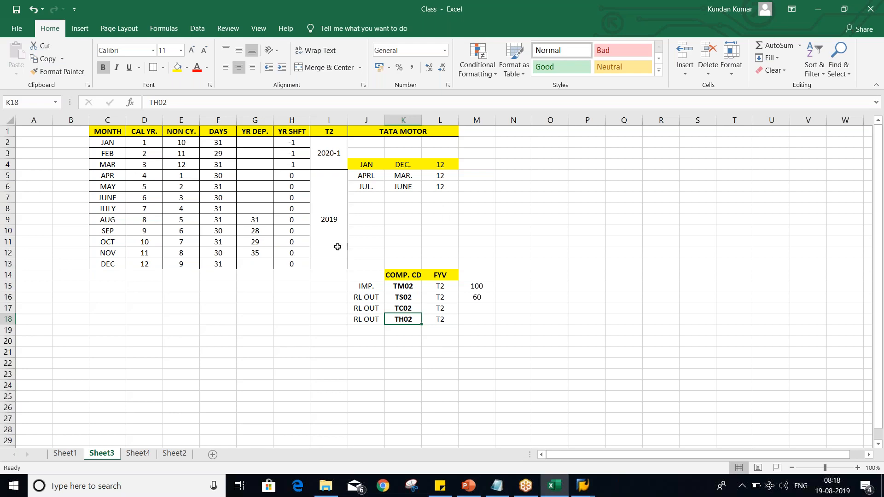
Step: Review the year shift values for JAN to MAR in H2:H4, and switch to the Basic settings presentation in PowerPoint
left_click(293, 142)
left_click_drag(292, 142, 295, 164)
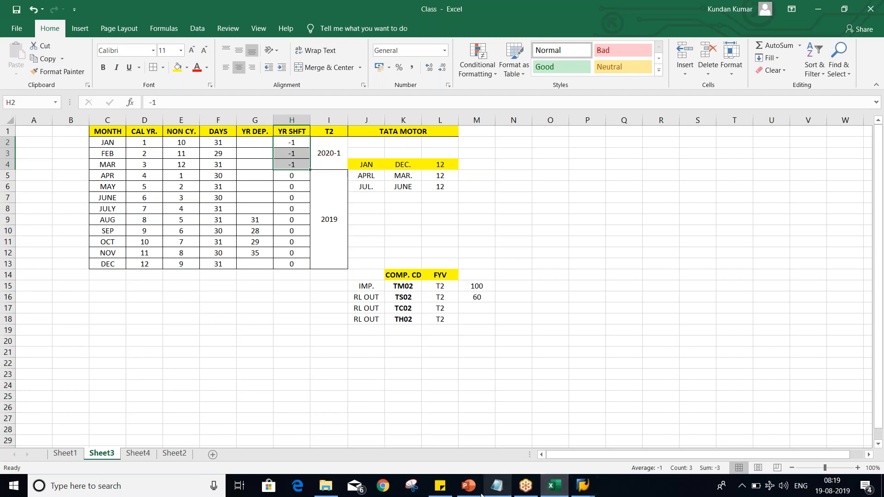
left_click(469, 486)
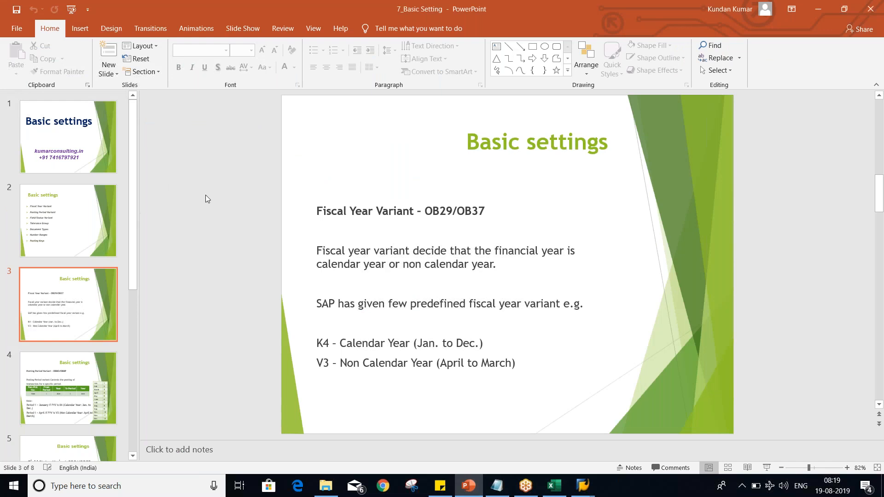